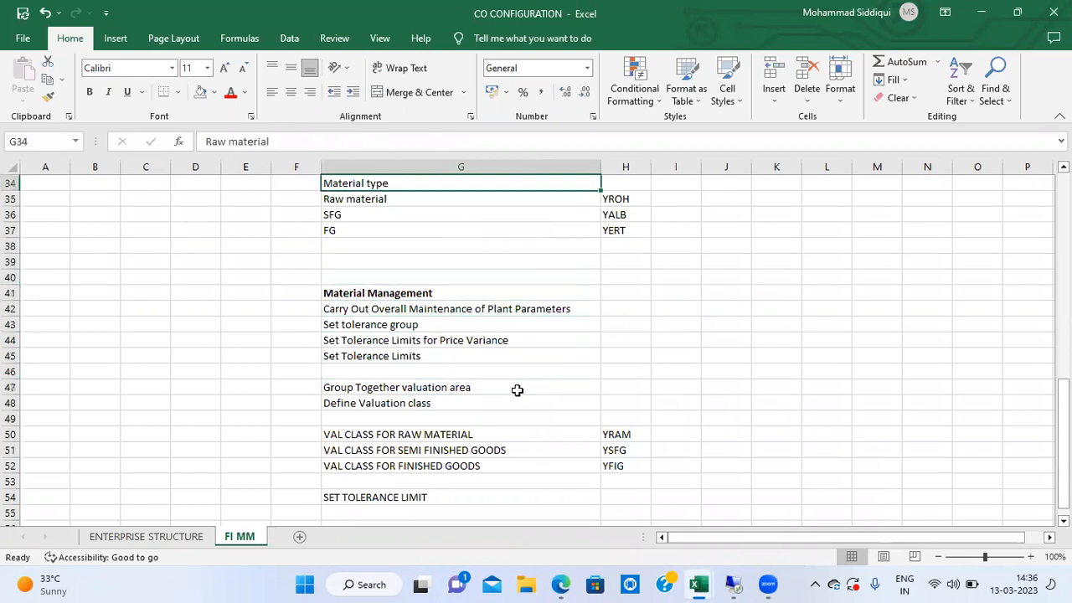
Make the ENTERPRISE STRUCTURE heading in cell G2 of the FI MM sheet bold and select the DEFINE PLANT entry
key(Down)
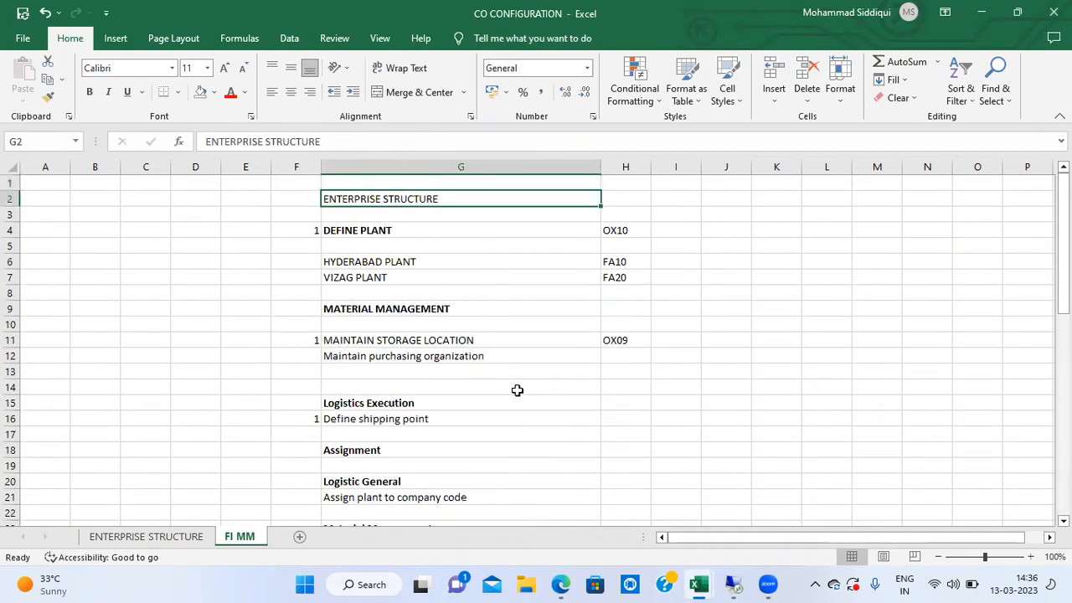
key(ctrl+b)
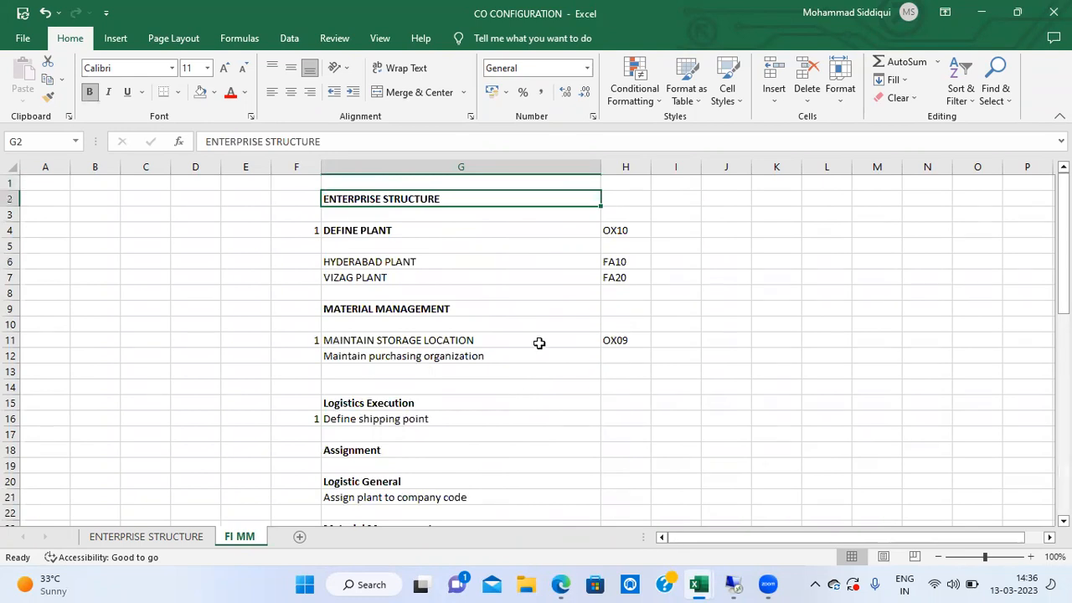
click(505, 227)
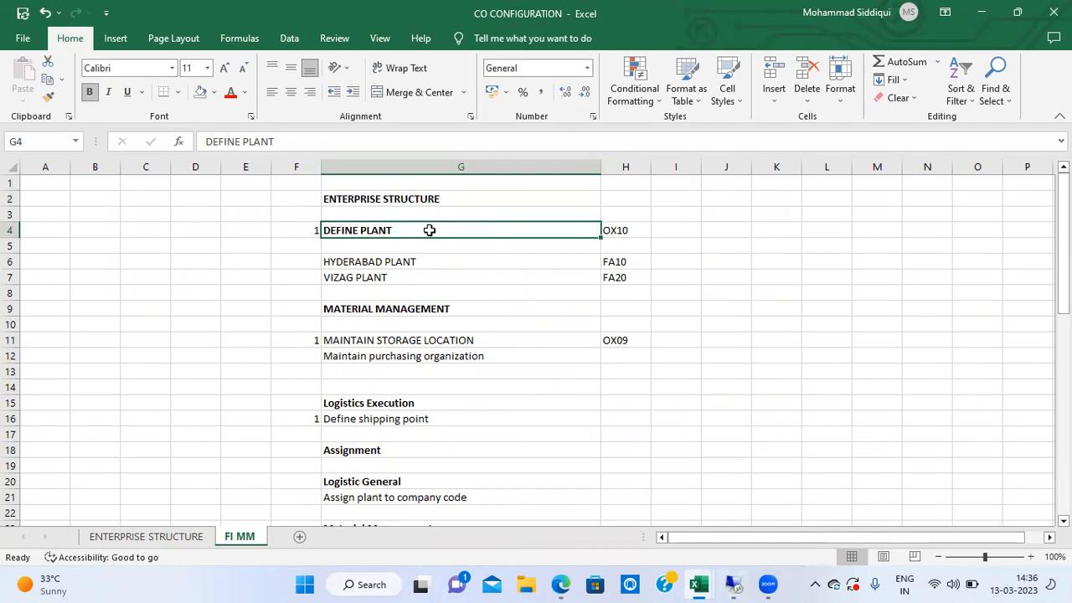
Switch to the remote SAP session, leave the automatic postings configuration and display the customizing IMG via transaction SPRO
click(733, 584)
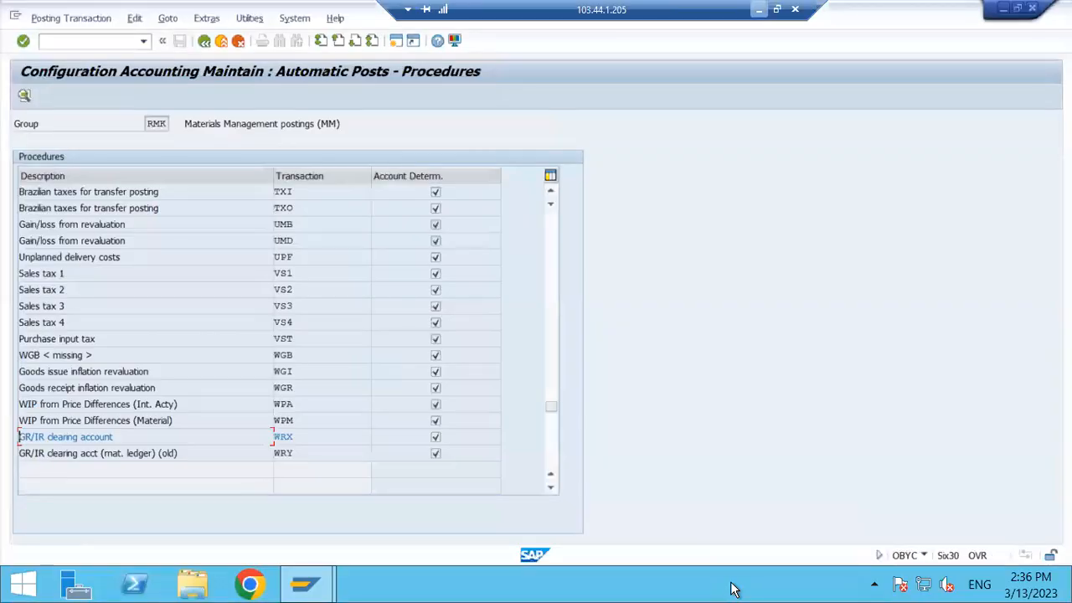
click(225, 44)
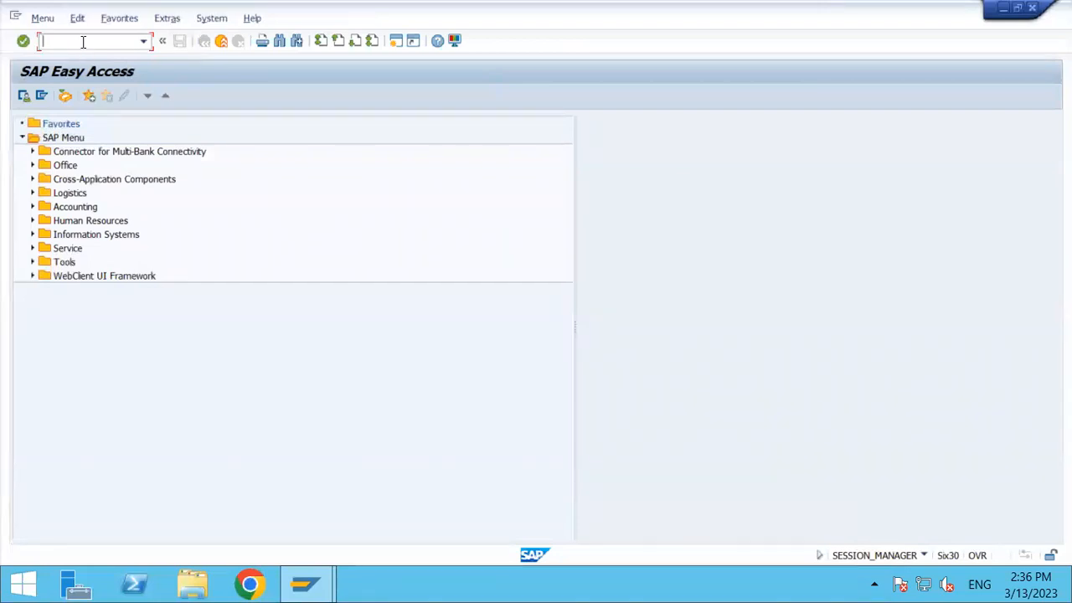
text(spro)
key(Return)
click(75, 95)
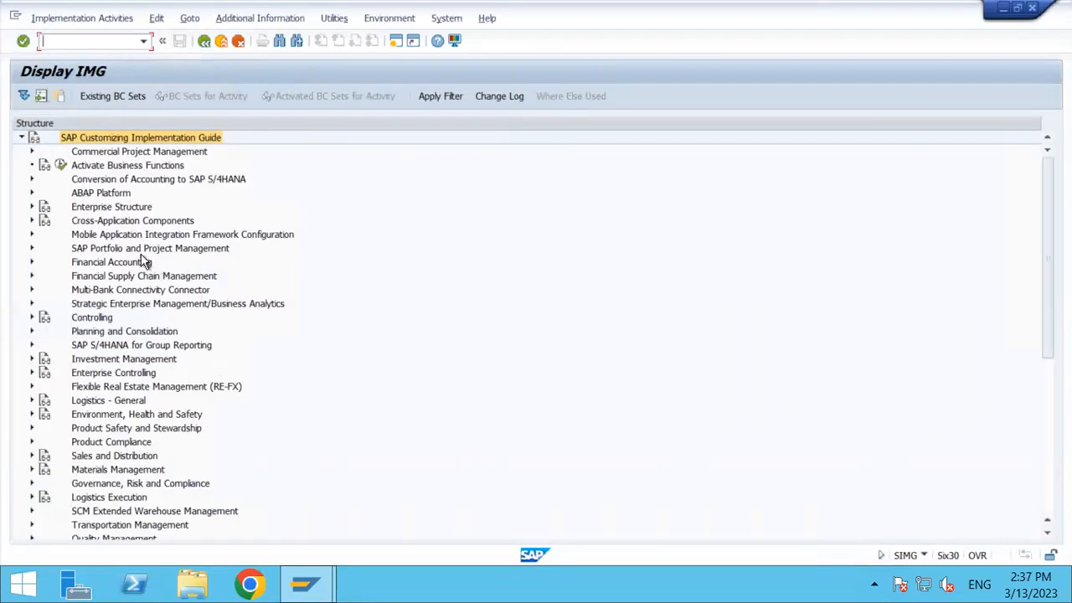
Open the Define Plant activity under Enterprise Structure, Definition, Logistics - General, showing the plants overview
click(140, 210)
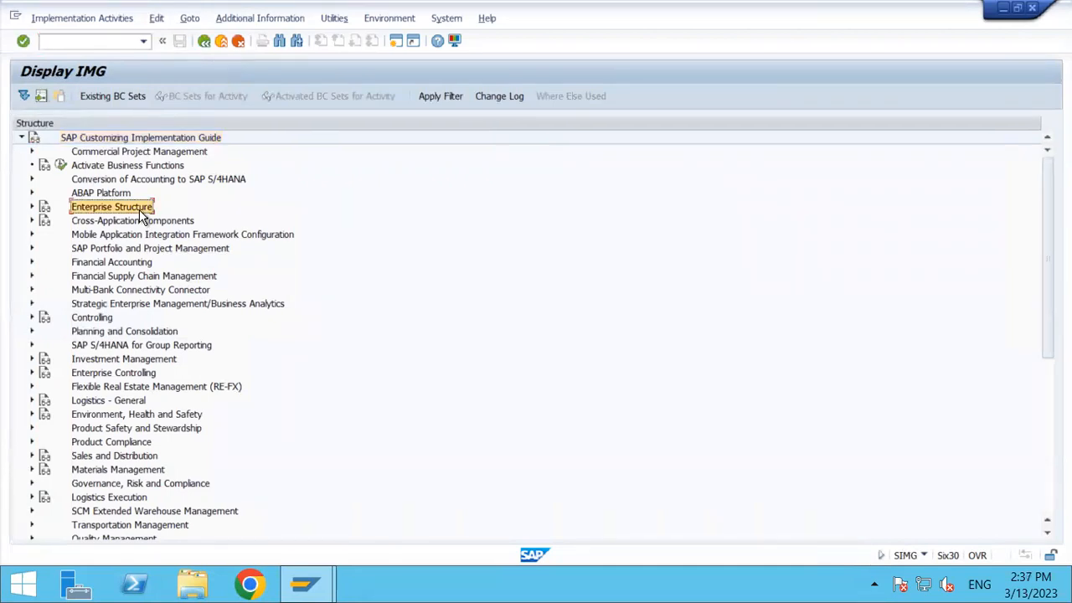
double_click(140, 215)
double_click(141, 216)
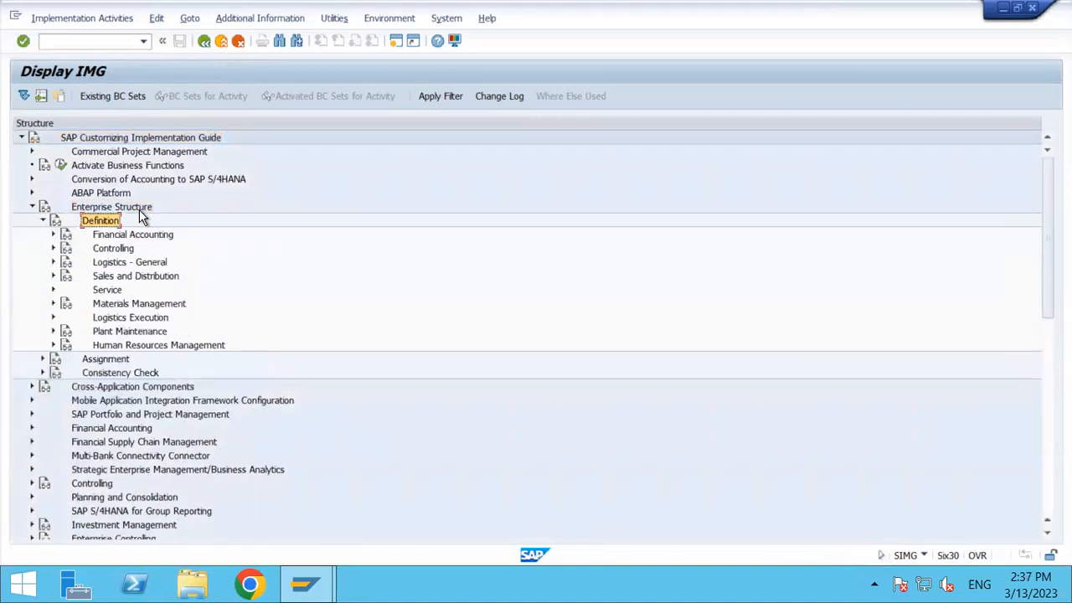
key(Down)
key(Down)
key(Down)
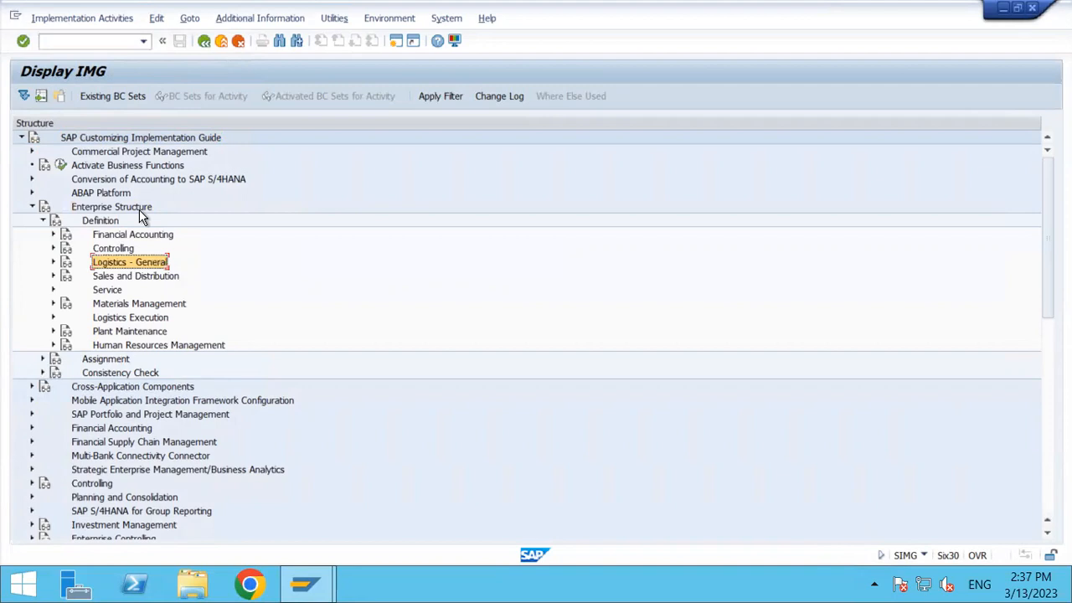
key(Right)
key(Down)
key(Down)
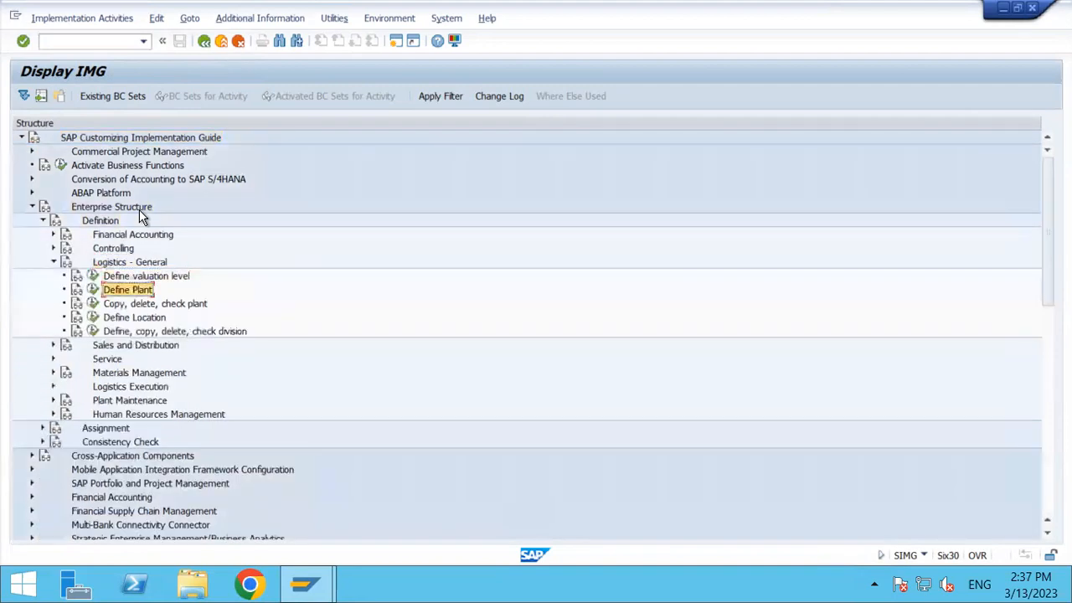
click(94, 293)
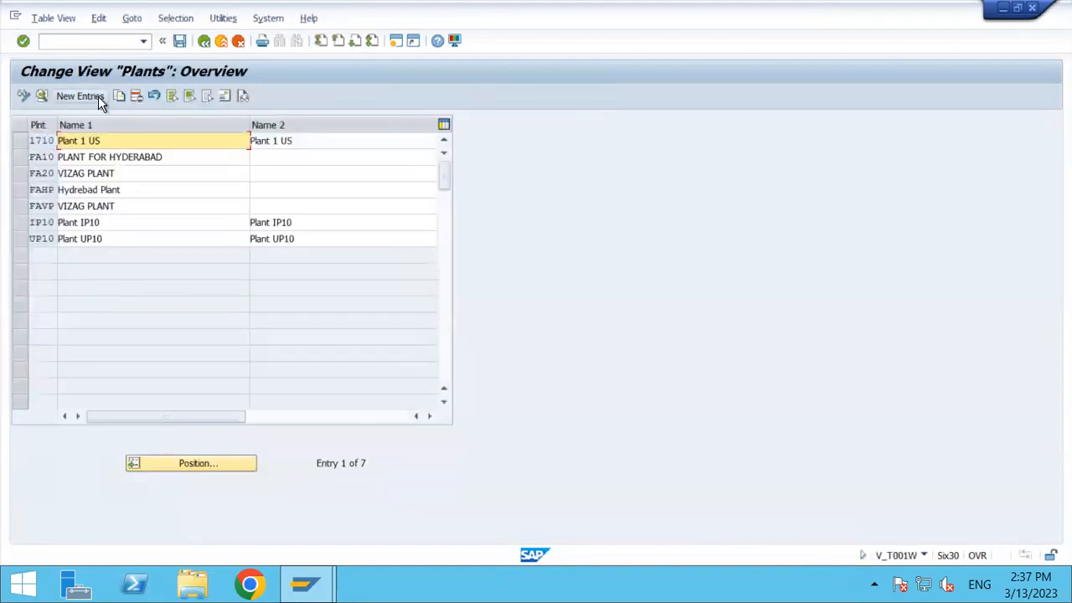
Add a new plant entry with code TAH0, name Hyderabad Plant and factory calendar 01
click(98, 96)
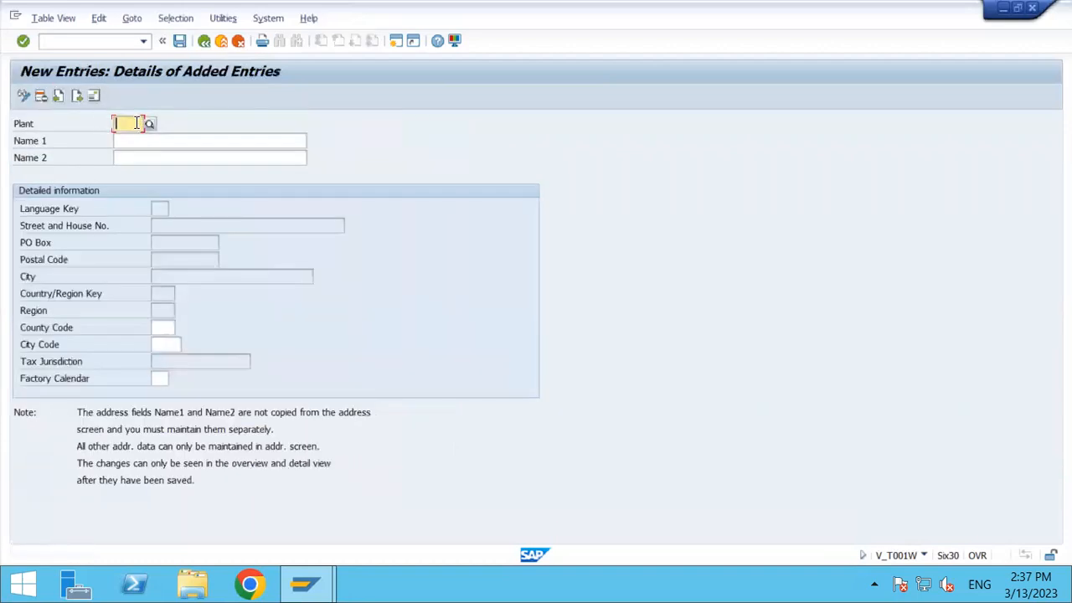
text(TA)
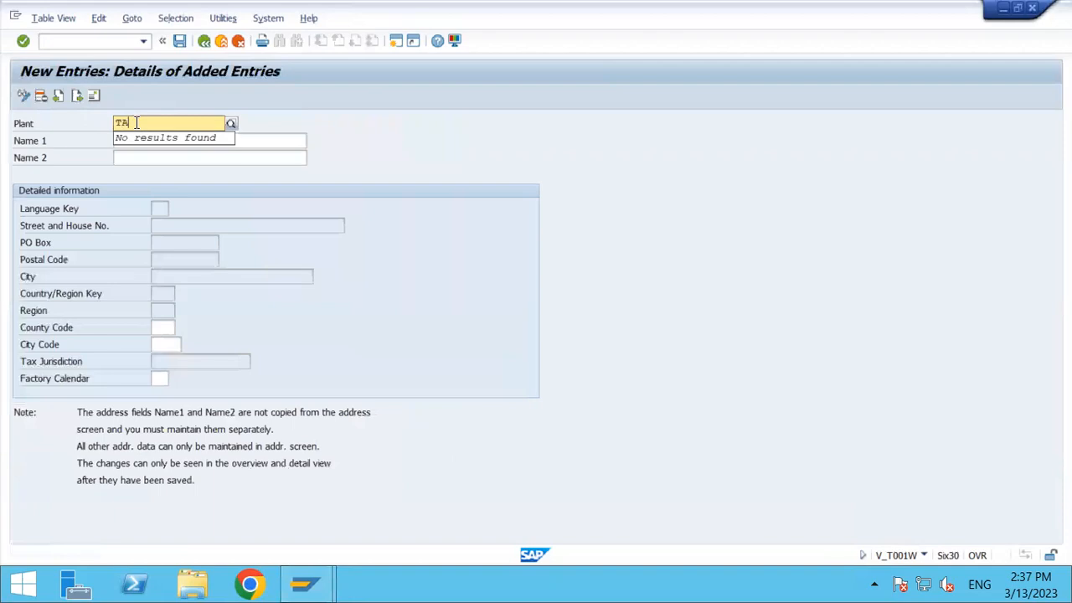
text(H)
key(Tab)
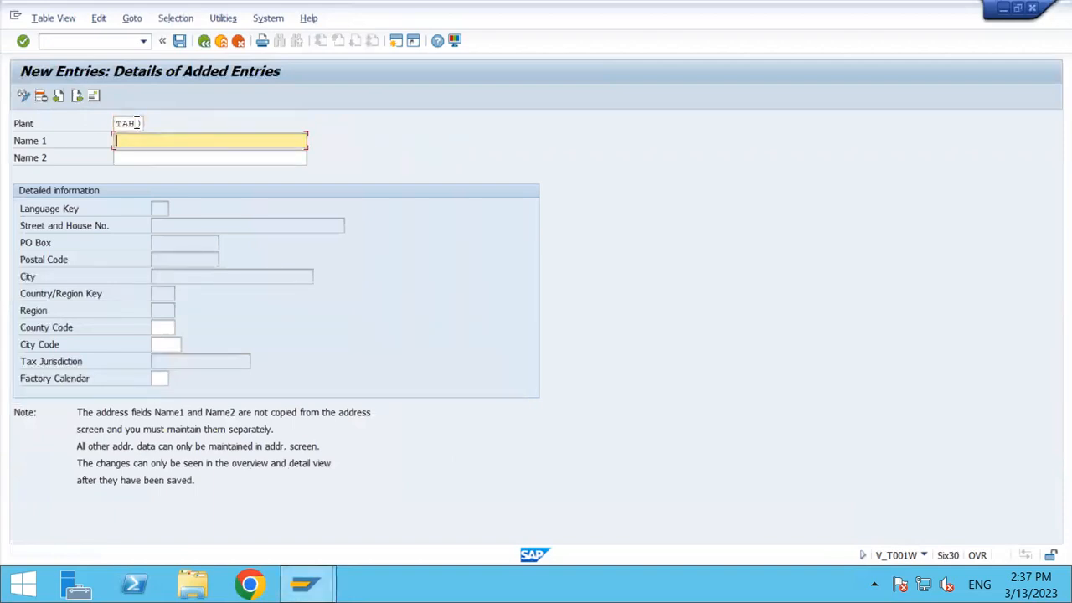
text(Hyd)
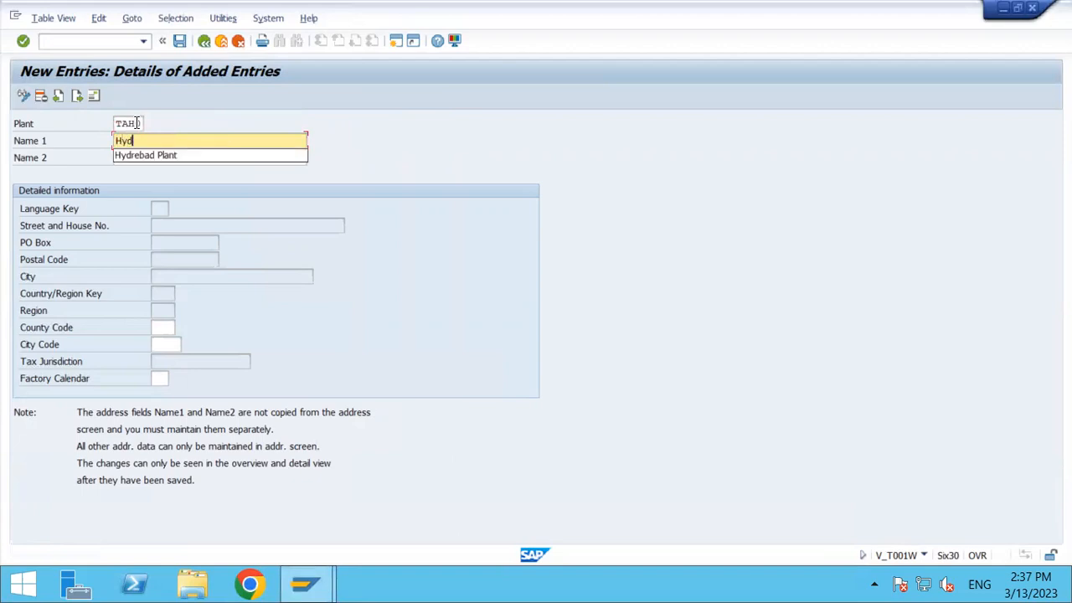
text(erabad Plant)
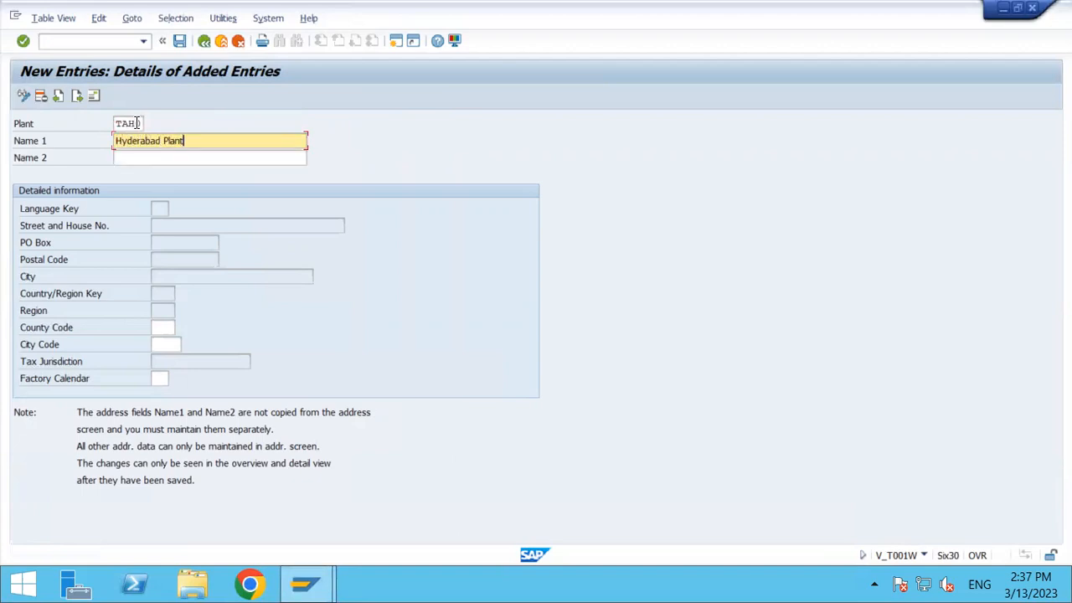
key(shift+Tab)
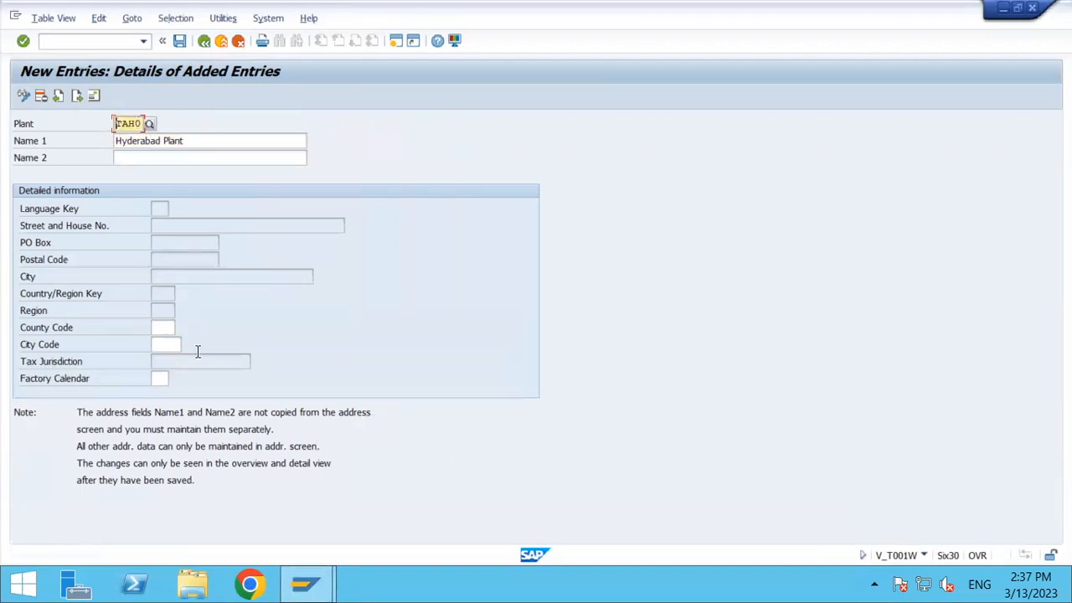
click(159, 379)
text(01)
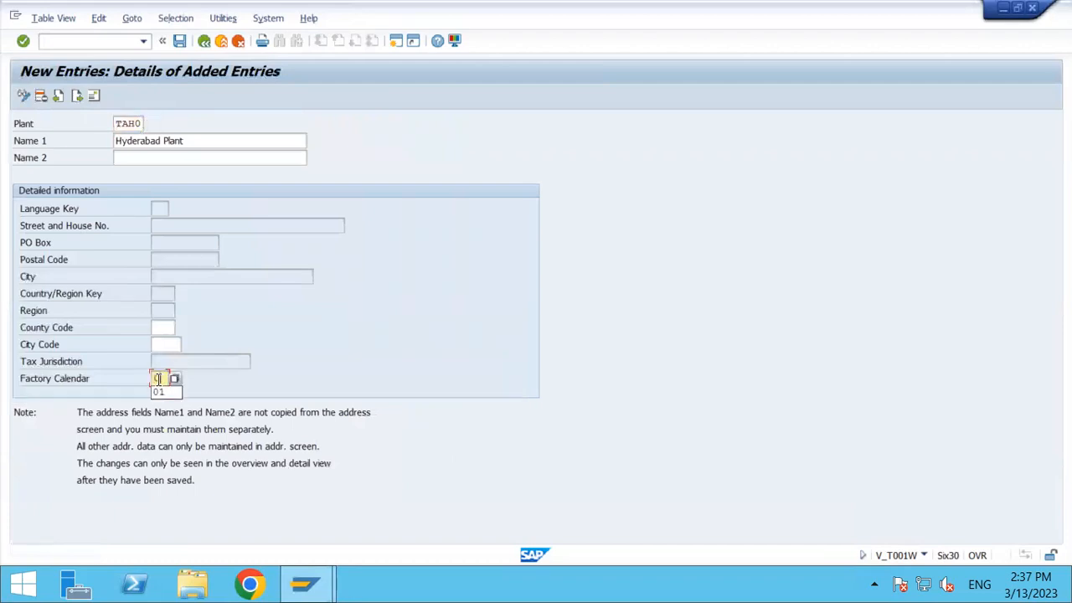
key(Return)
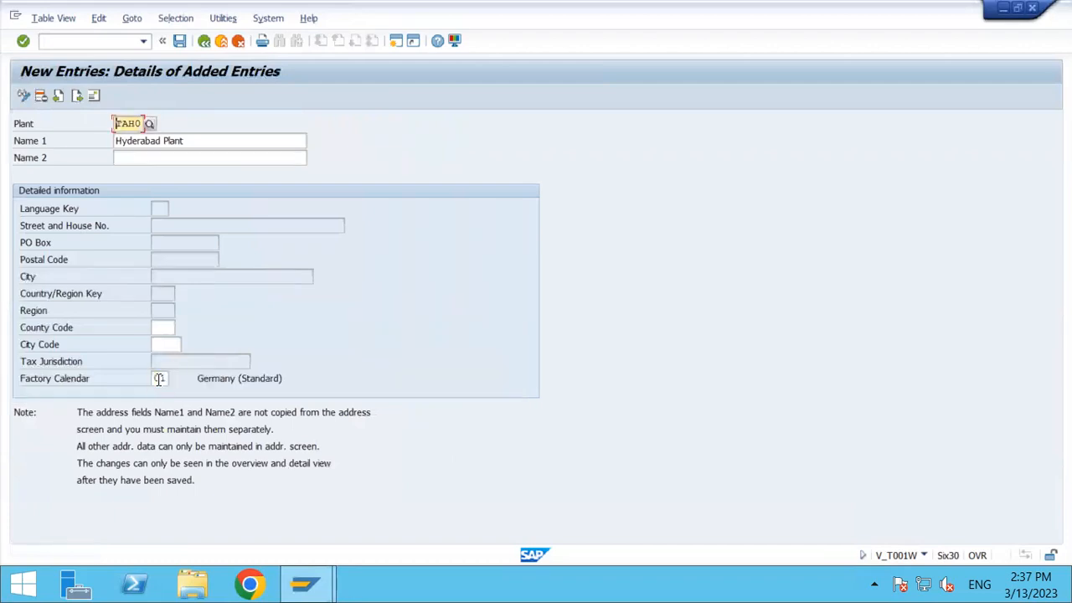
Save plant TAH0 and fill in its address with the title Company and the name Hyderabad Plant
click(180, 41)
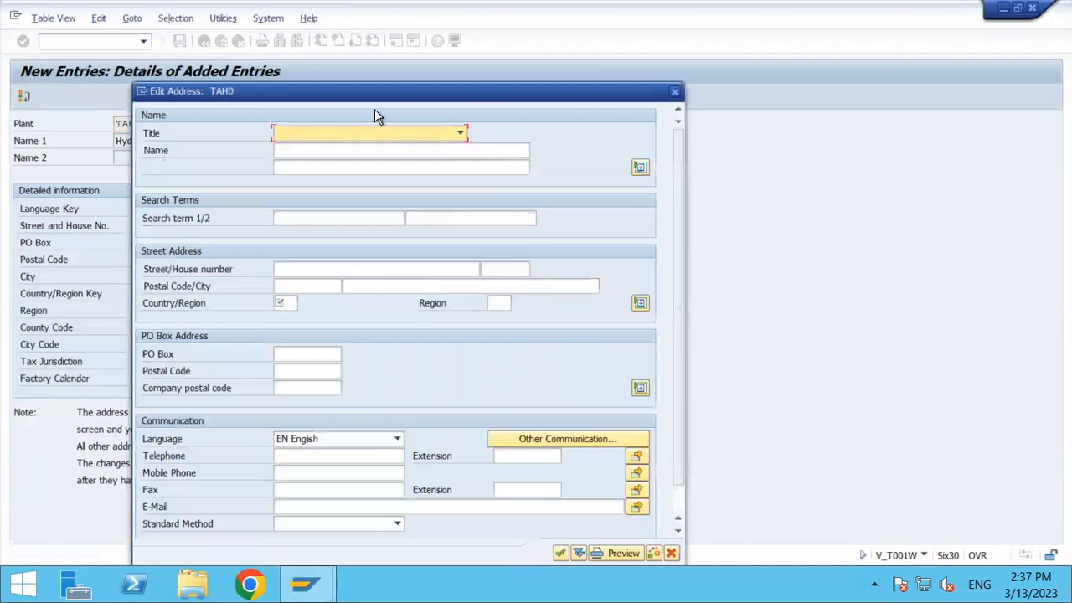
drag(374, 95, 650, 75)
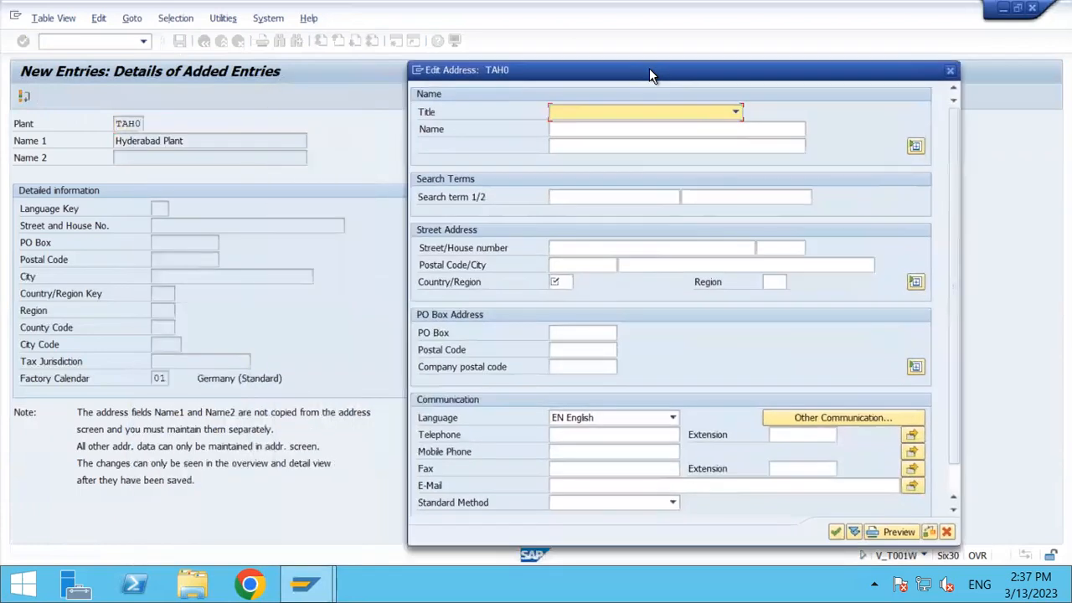
click(583, 118)
click(585, 128)
click(583, 129)
text(Hyderabad Plant)
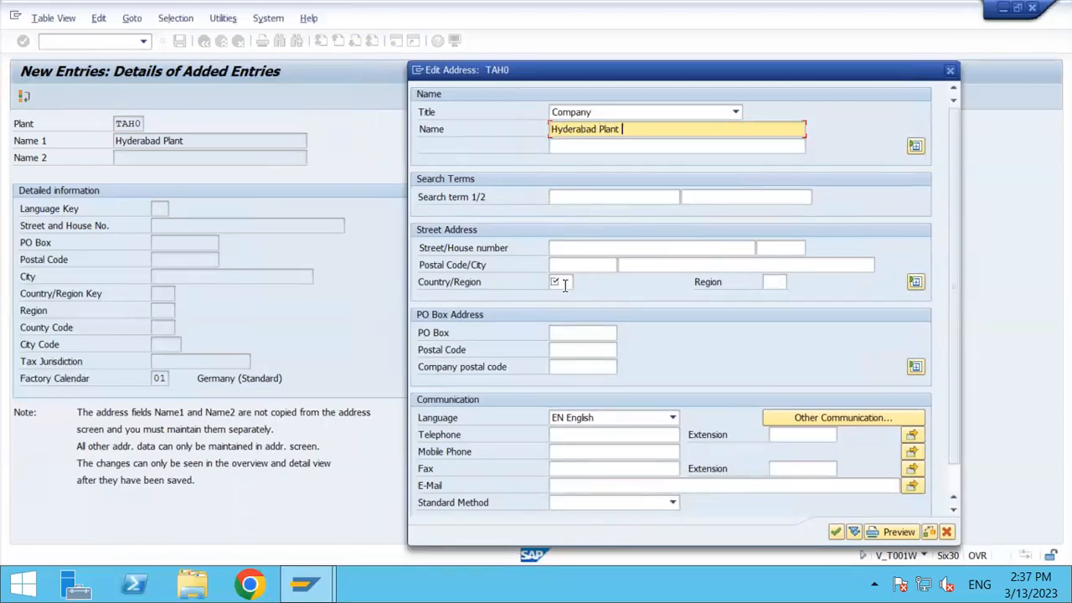
Set the plant address country to IN and save the entry under the proposed customizing request
click(564, 283)
text(in)
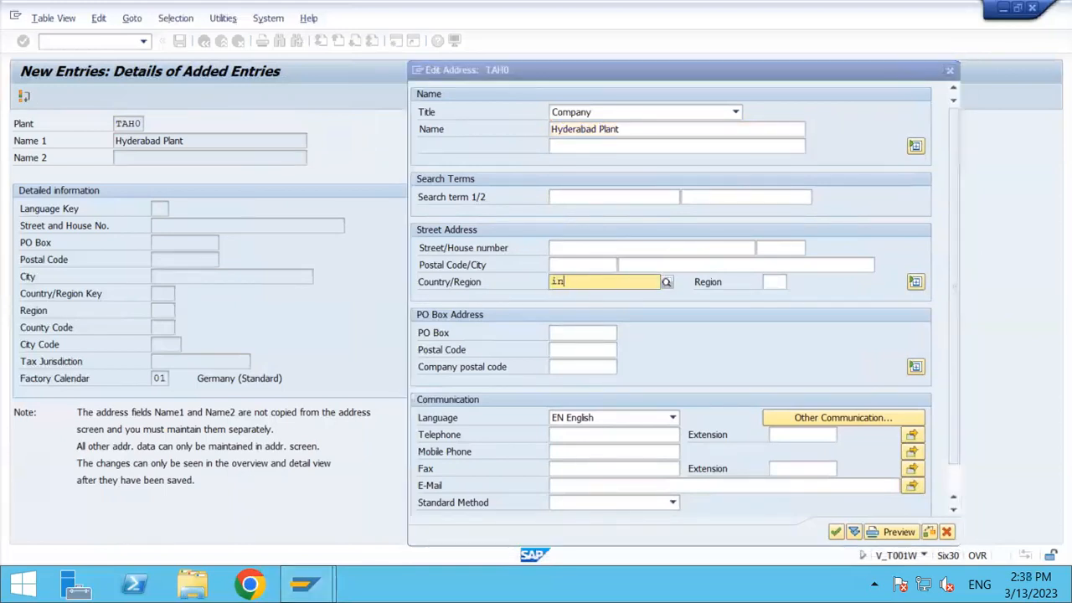
key(Down)
key(Down)
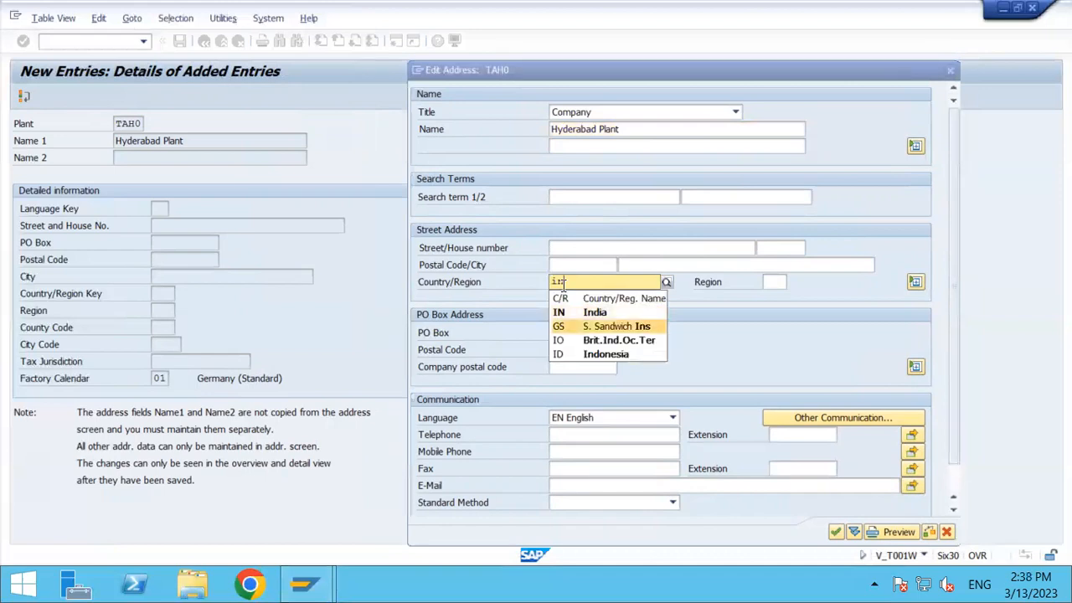
key(Return)
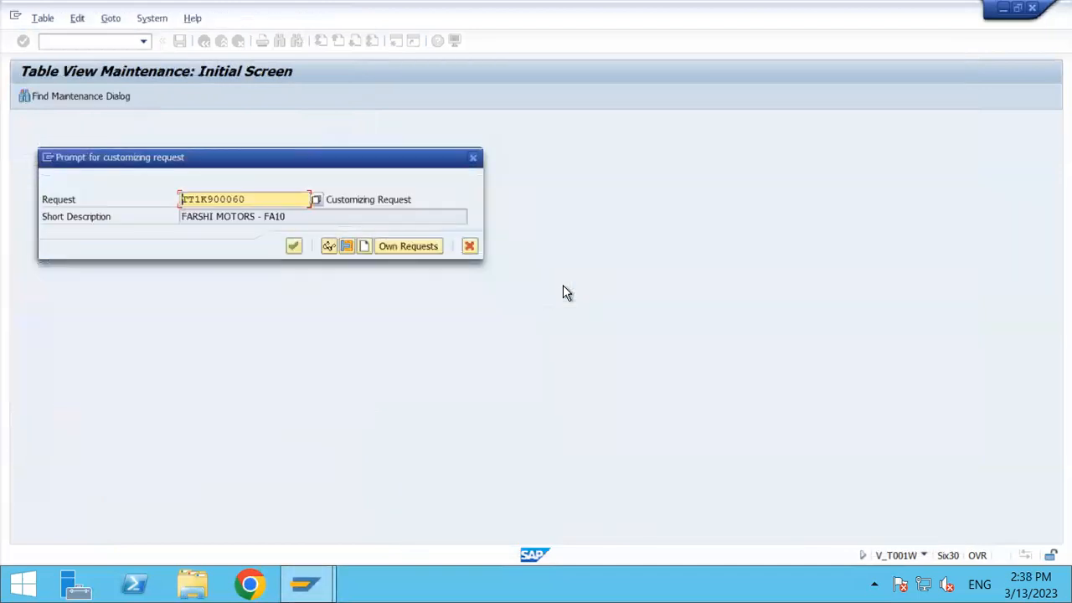
key(Return)
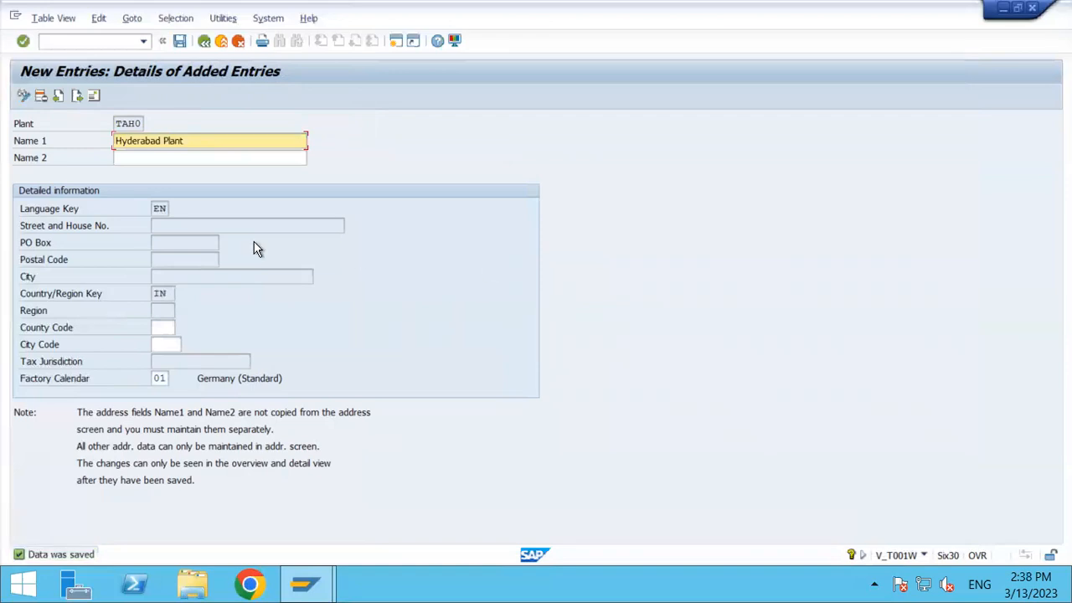
Add another plant entry with code TAVP, name VIZAG PLANT and factory calendar 01
click(77, 96)
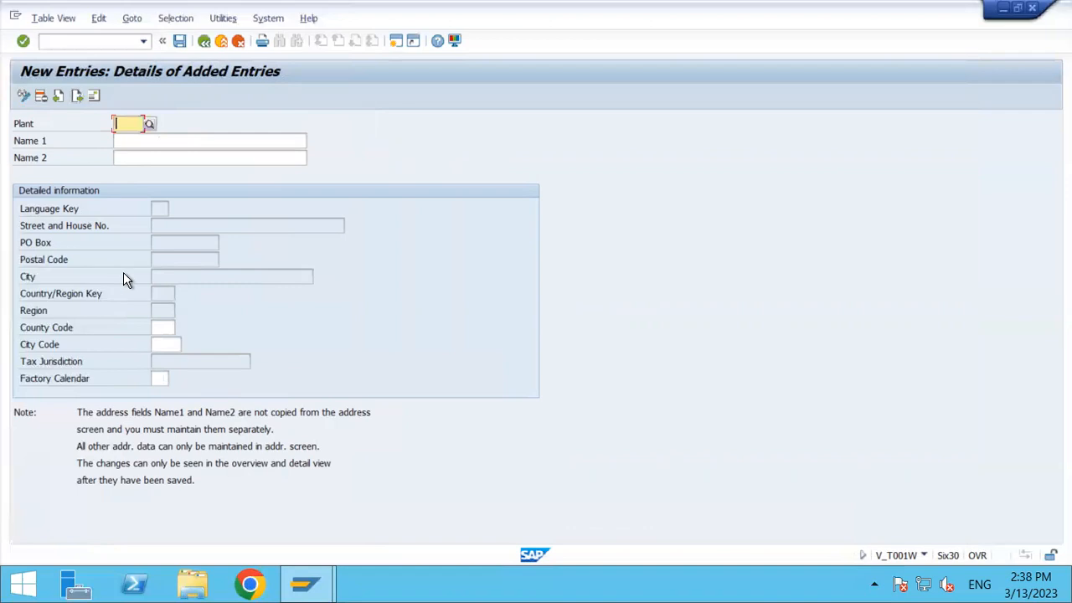
text(TAVP)
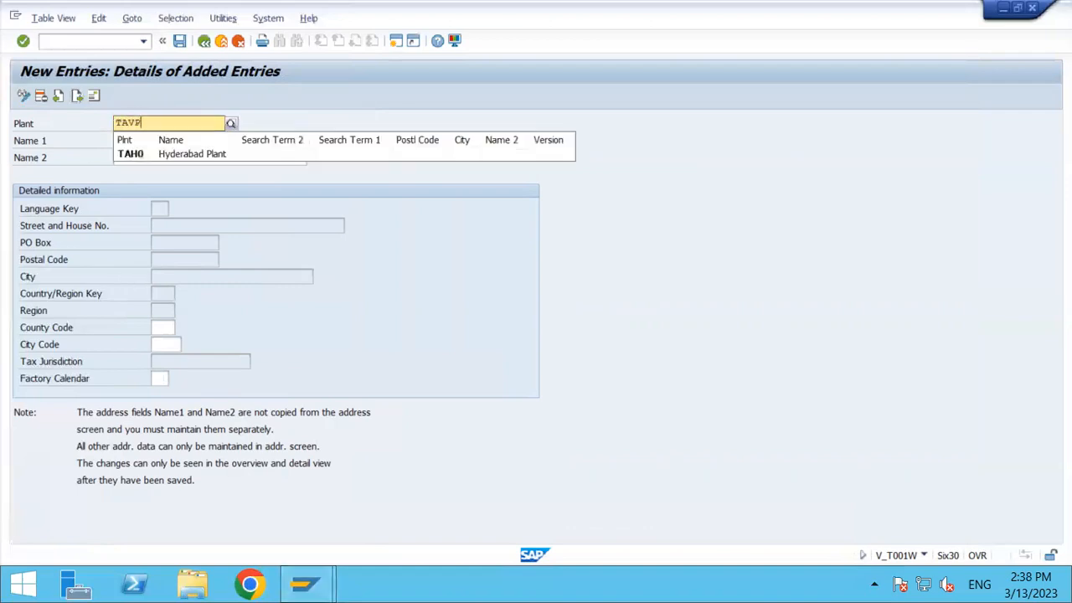
key(Return)
text(Viza)
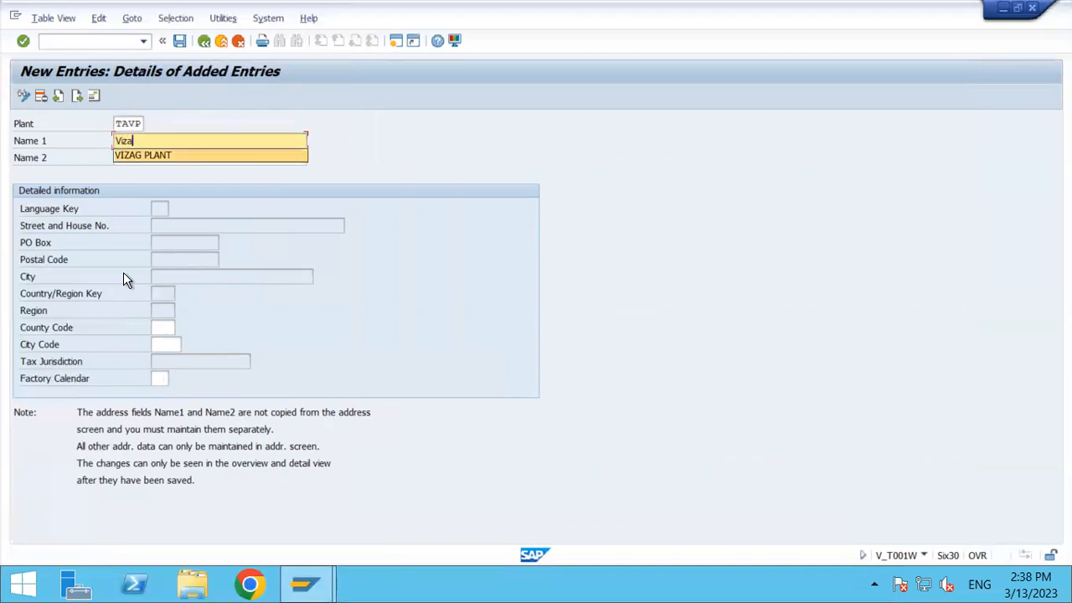
key(Down)
key(Return)
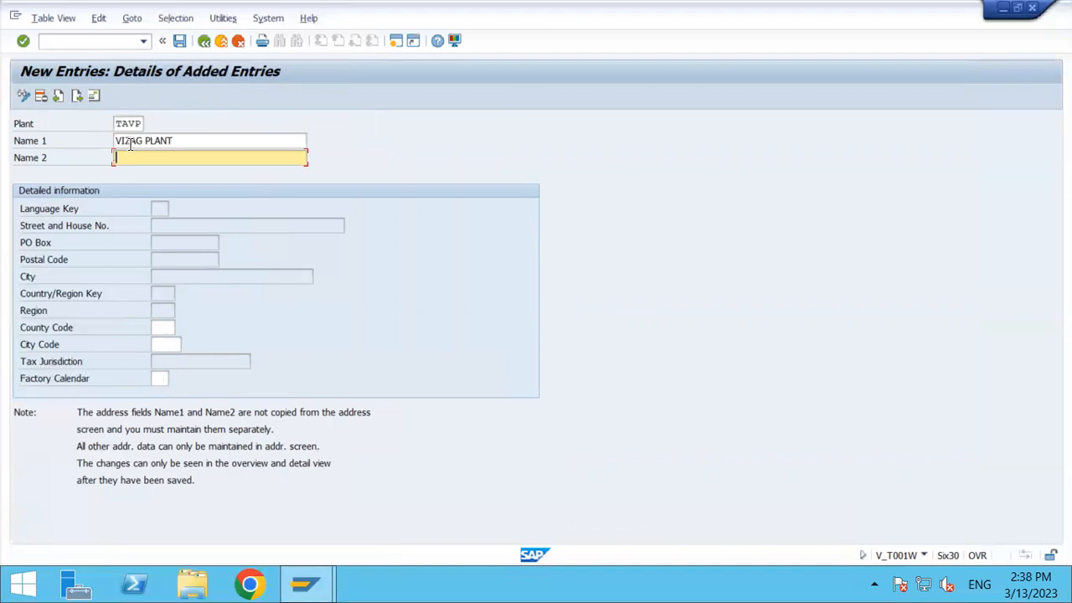
right_click(163, 377)
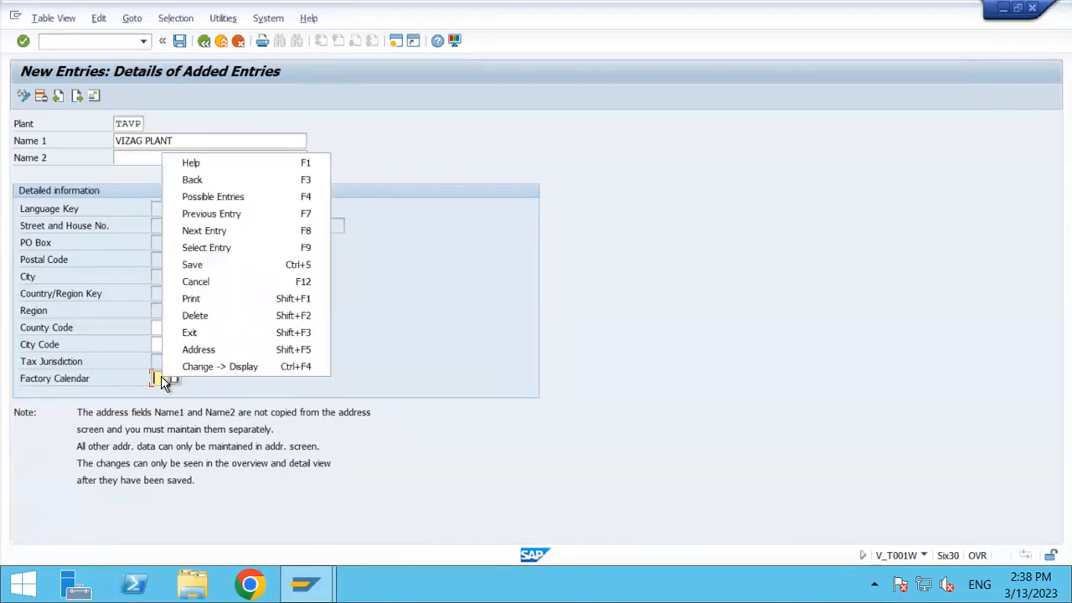
click(162, 378)
text(01)
key(Return)
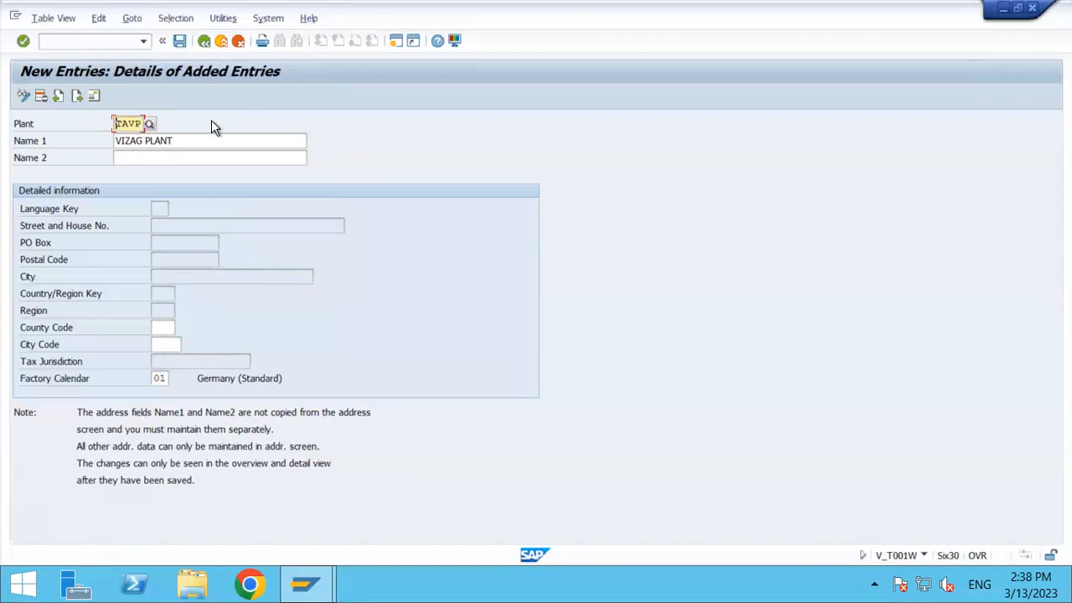
Save plant TAVP and fill in its address with the title Company and the name VIZAG PLANT
click(179, 41)
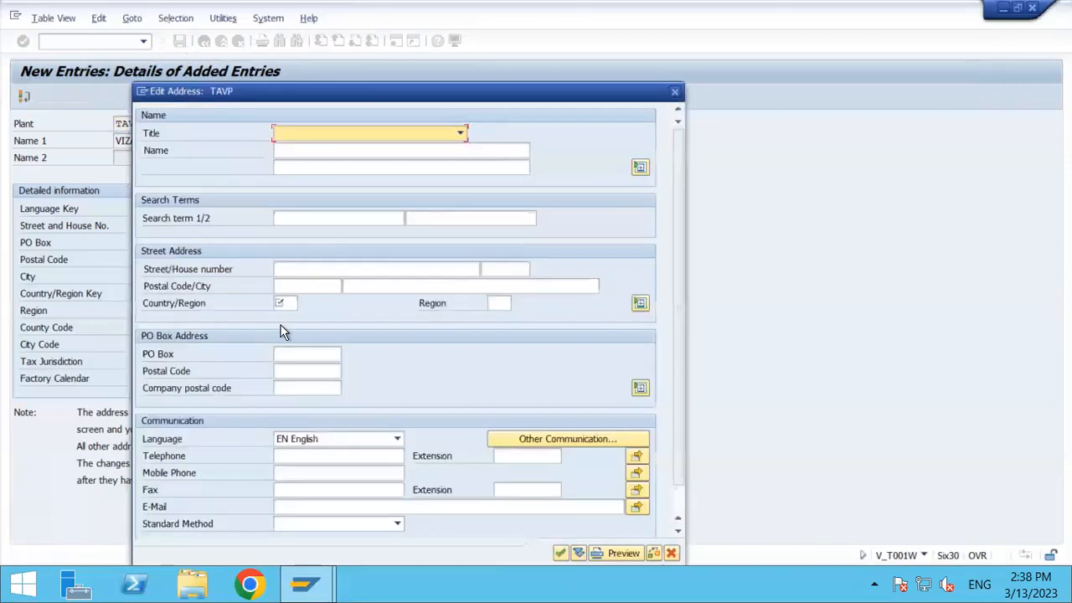
click(335, 132)
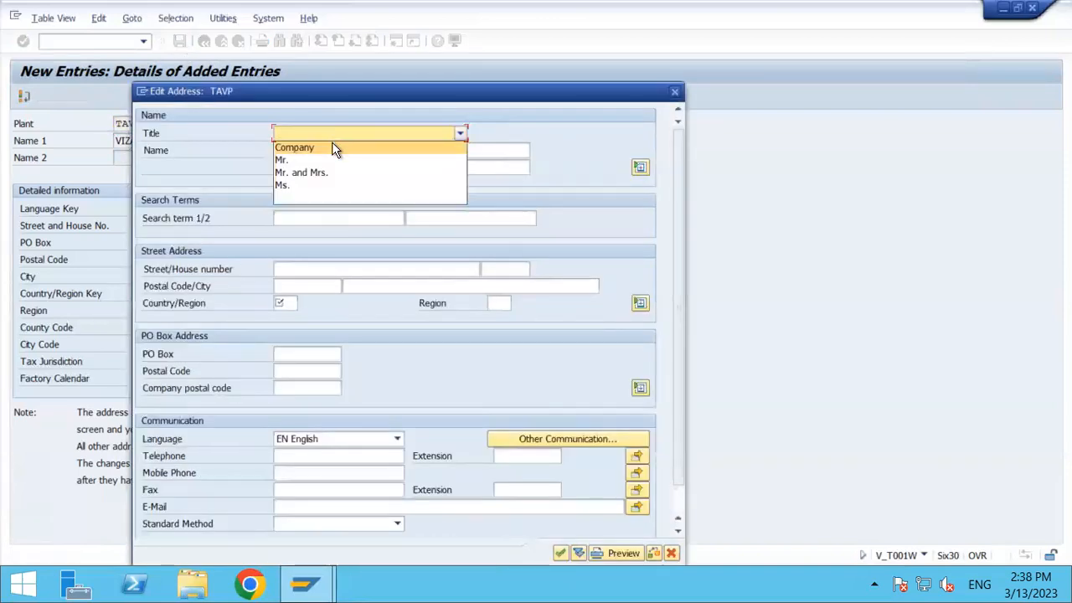
click(333, 147)
click(332, 148)
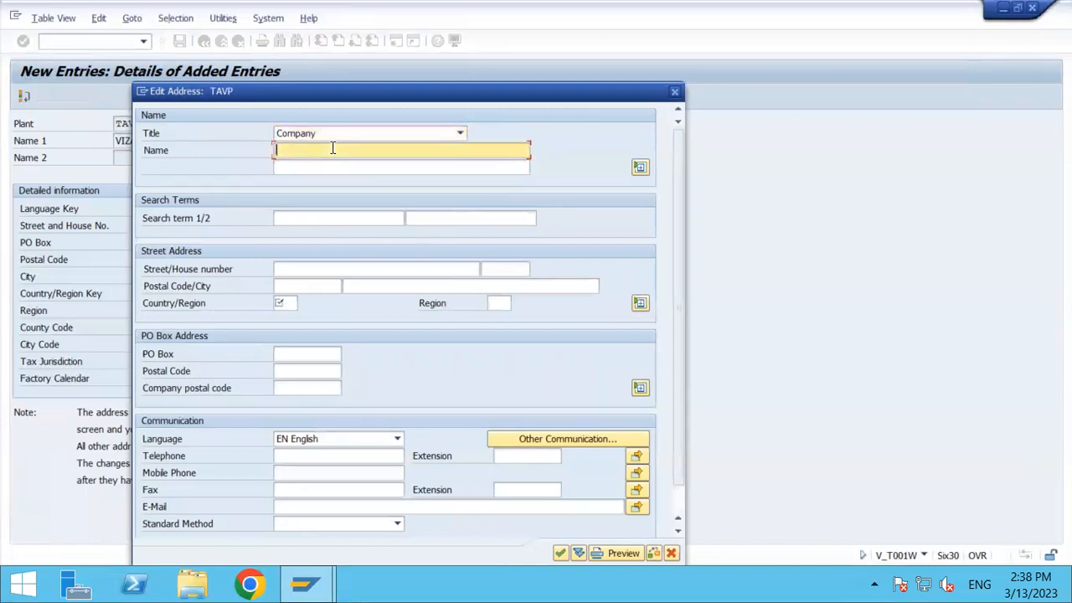
text(V)
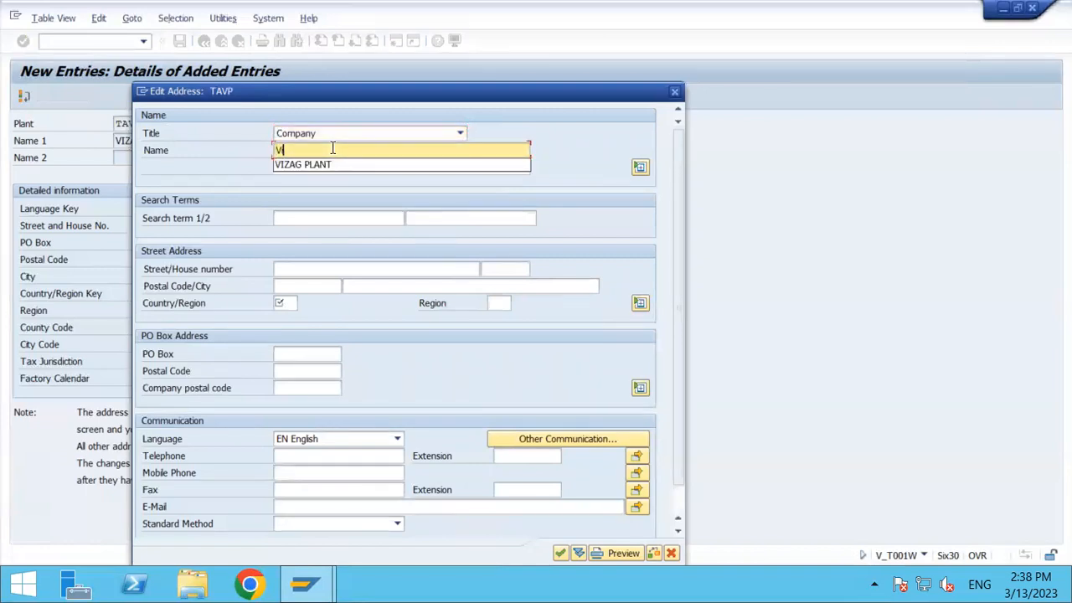
key(Down)
key(Tab)
Set the Vizag plant's address country to IN and save the plant entry
key(Tab)
key(Tab)
key(Tab)
key(Tab)
key(Tab)
key(Tab)
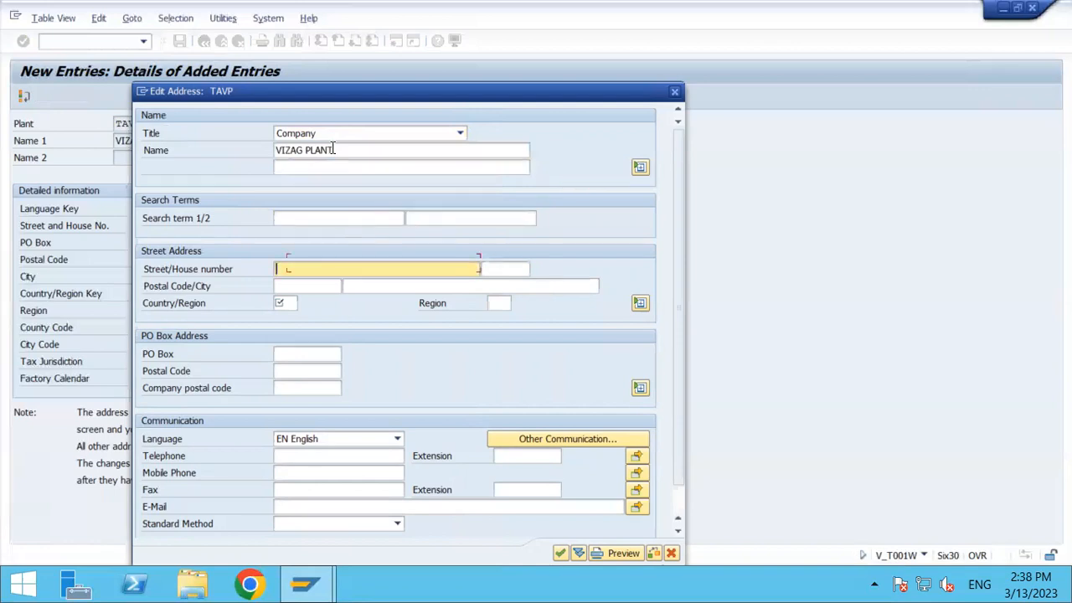
key(Tab)
text(in)
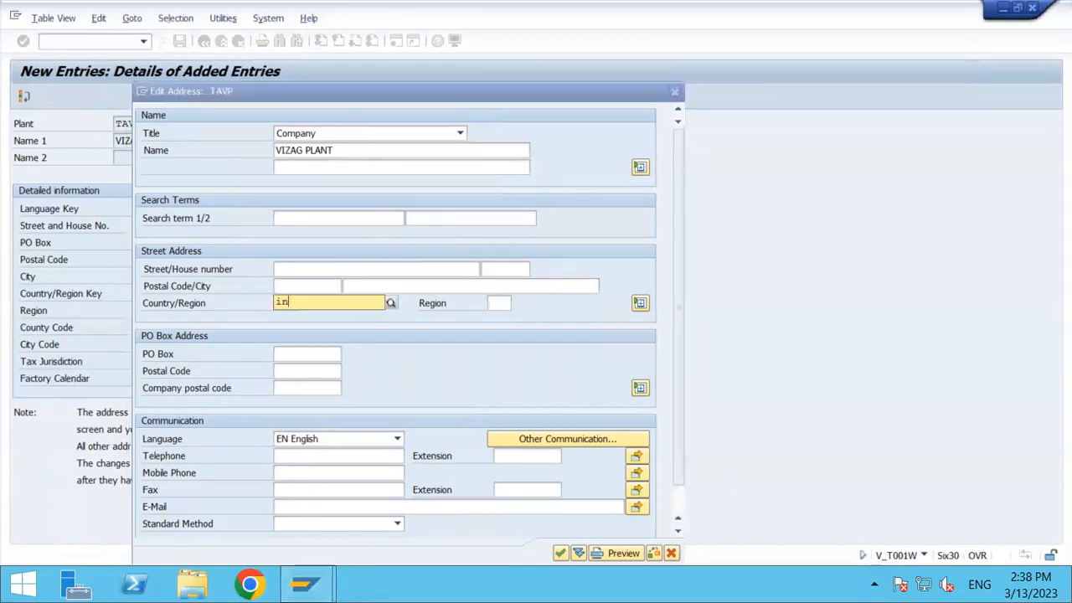
key(Down)
key(Return)
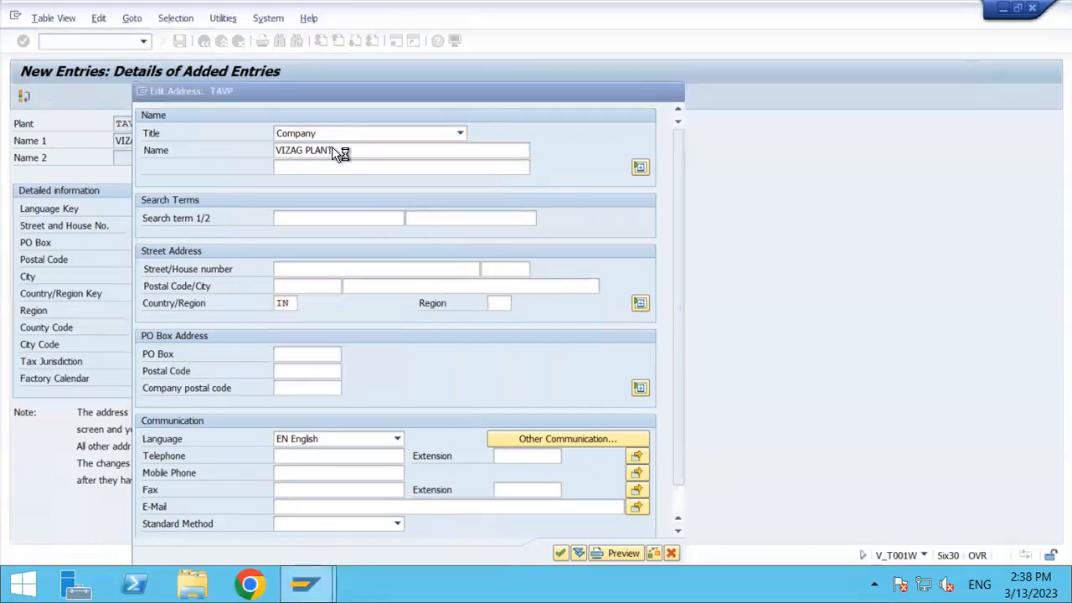
key(Return)
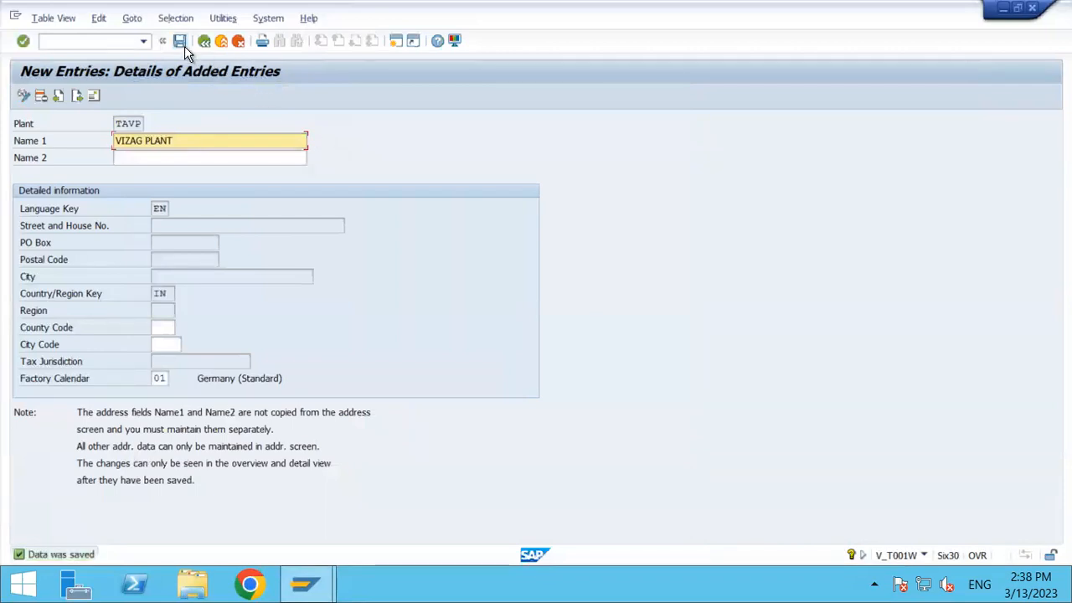
click(183, 44)
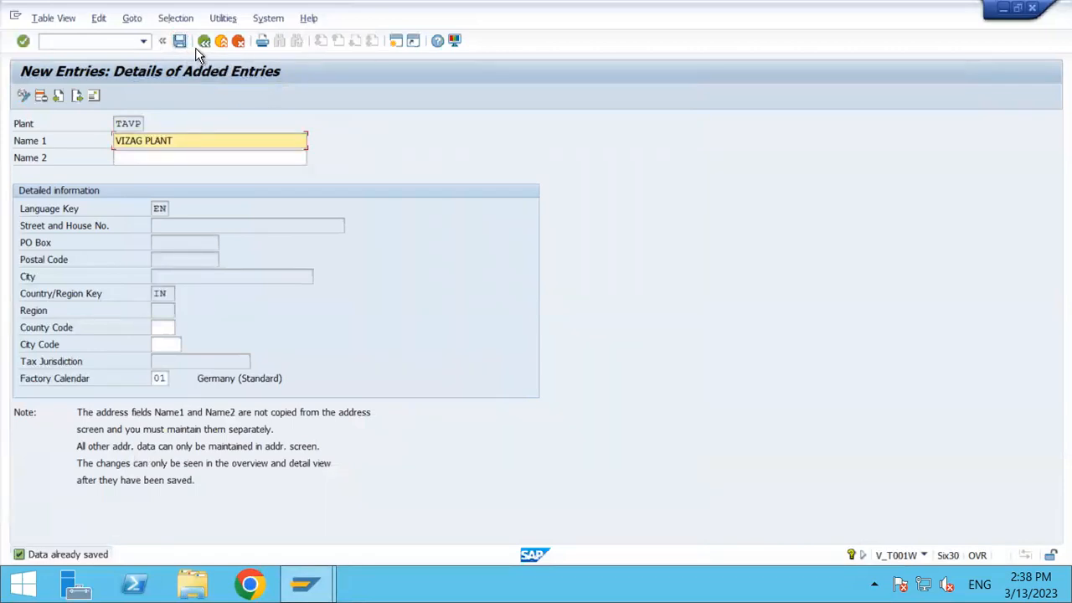
Leave the plant entries for the customizing guide and select the Define, copy, delete, check division activity
click(207, 46)
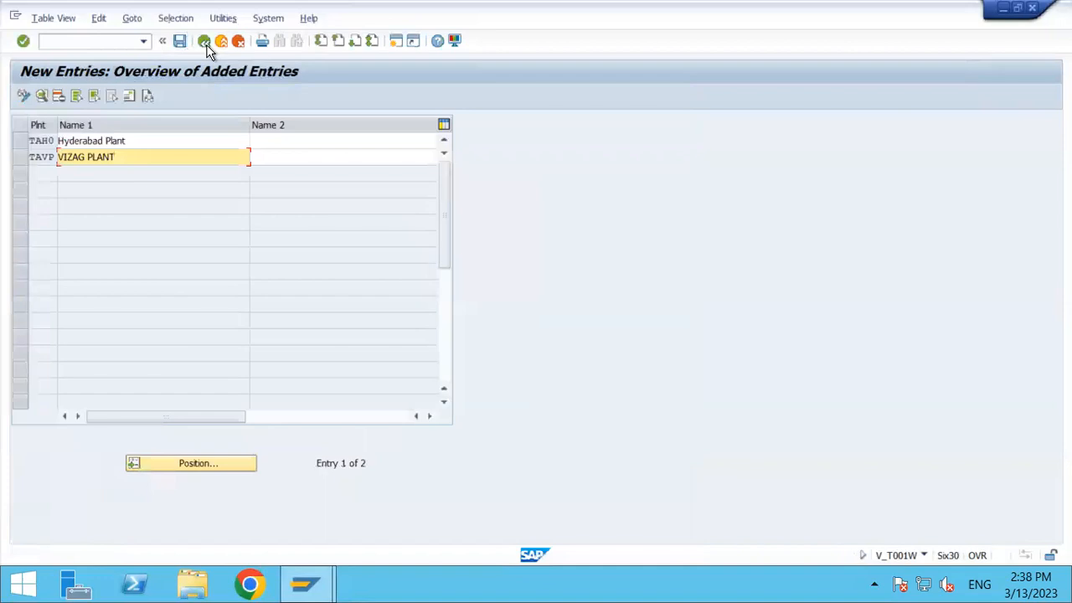
click(207, 46)
click(206, 46)
click(207, 46)
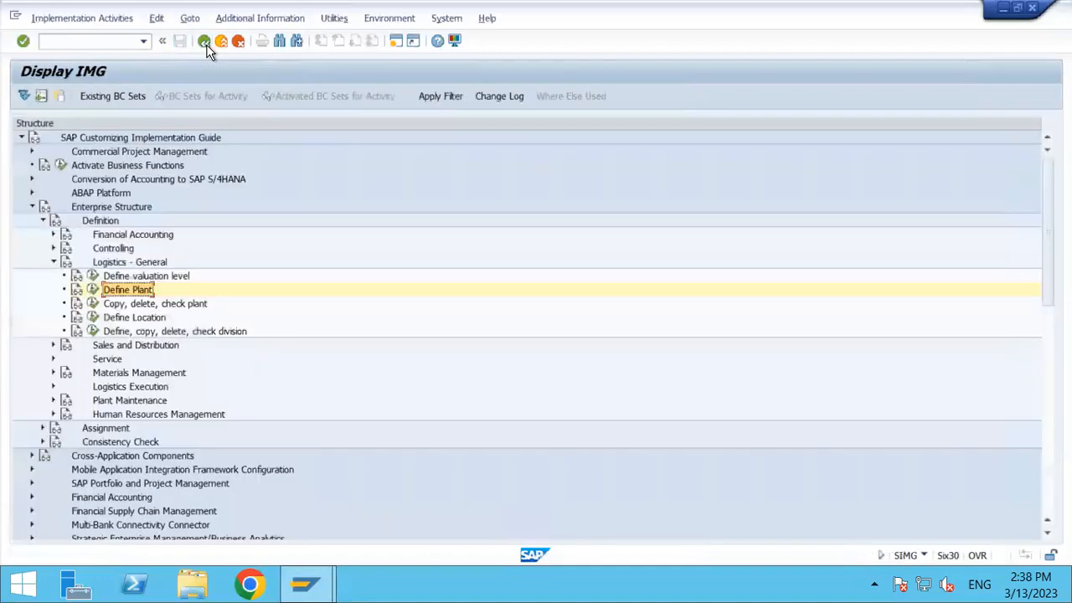
click(145, 334)
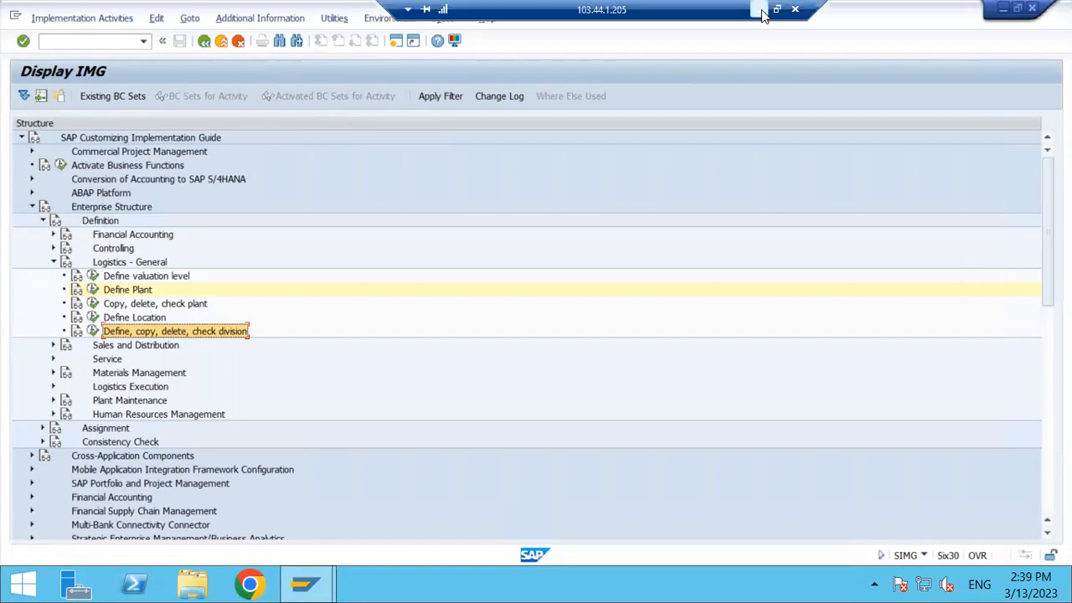
Switch to the CO CONFIGURATION workbook in Excel and insert two blank rows above the MATERIAL MANAGEMENT heading
click(762, 14)
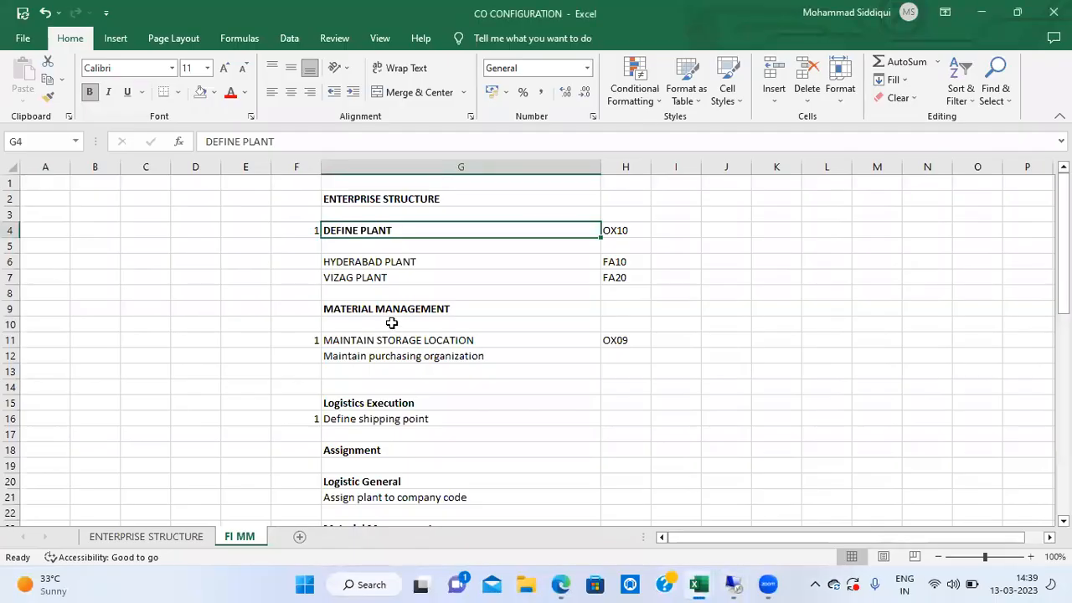
key(Down)
key(Down)
key(Down)
key(Down)
key(alt+i)
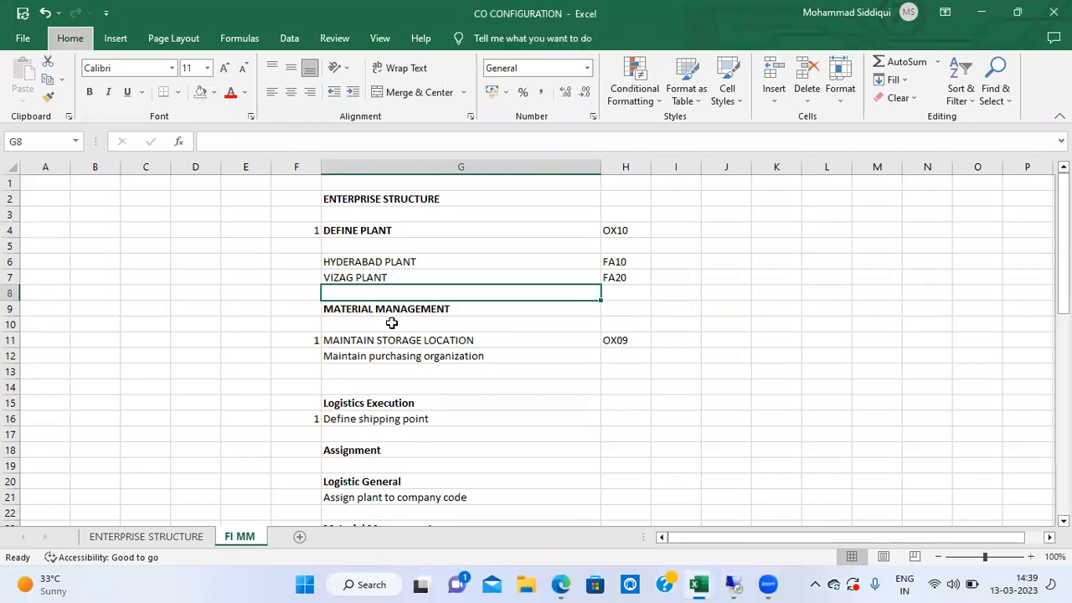
key(r)
key(alt+i)
key(r)
Add item 2, Division, in row 9 of the FI MM sheet and insert a blank row beneath it
key(Down)
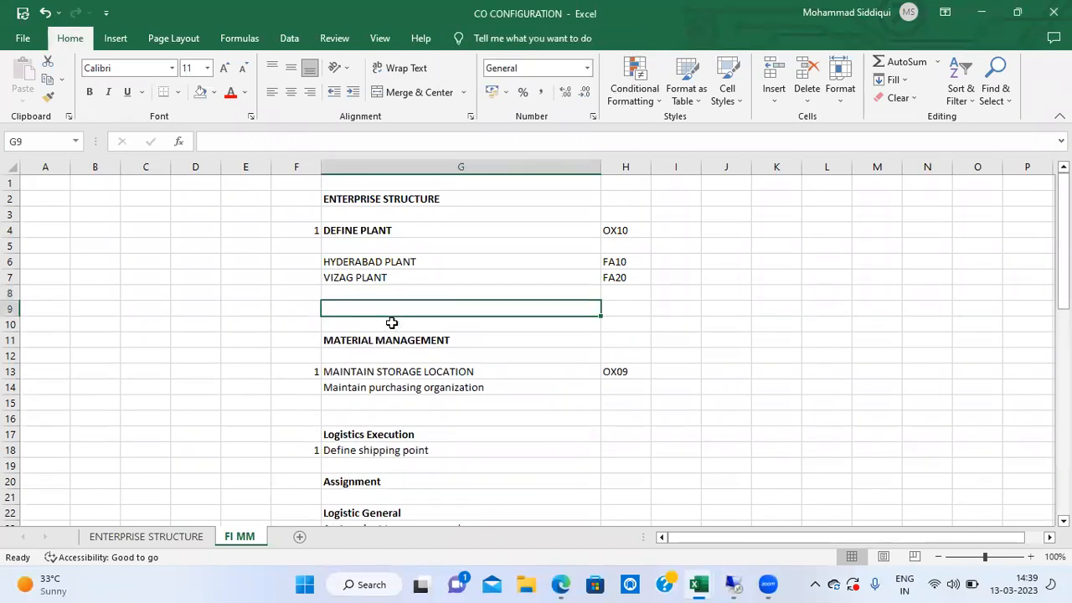
key(Left)
text(2)
key(Right)
text(Deriv)
key(BackSpace)
key(BackSpace)
key(BackSpace)
key(BackSpace)
text(ivision)
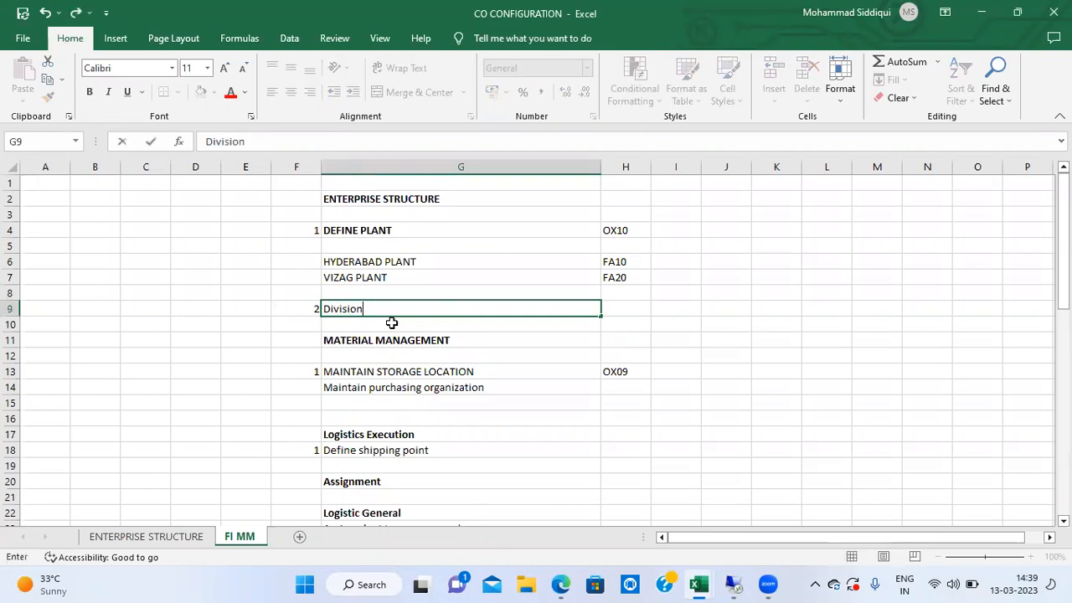
key(Return)
key(Right)
key(alt+i)
key(r)
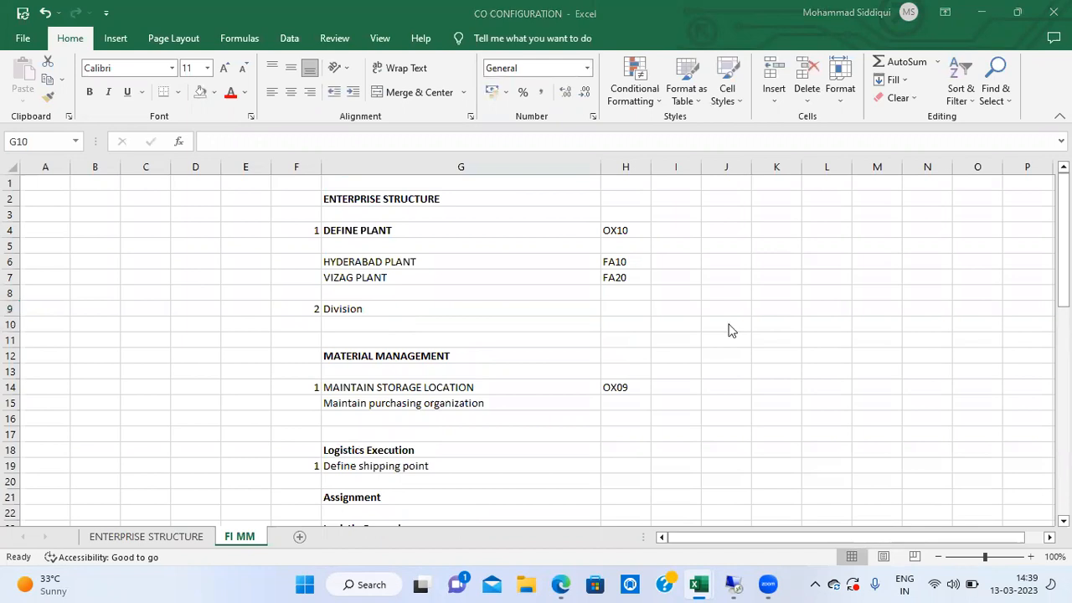
Switch back to SAP and open a blank list of new entries for the Define Division activity
key(alt+Tab)
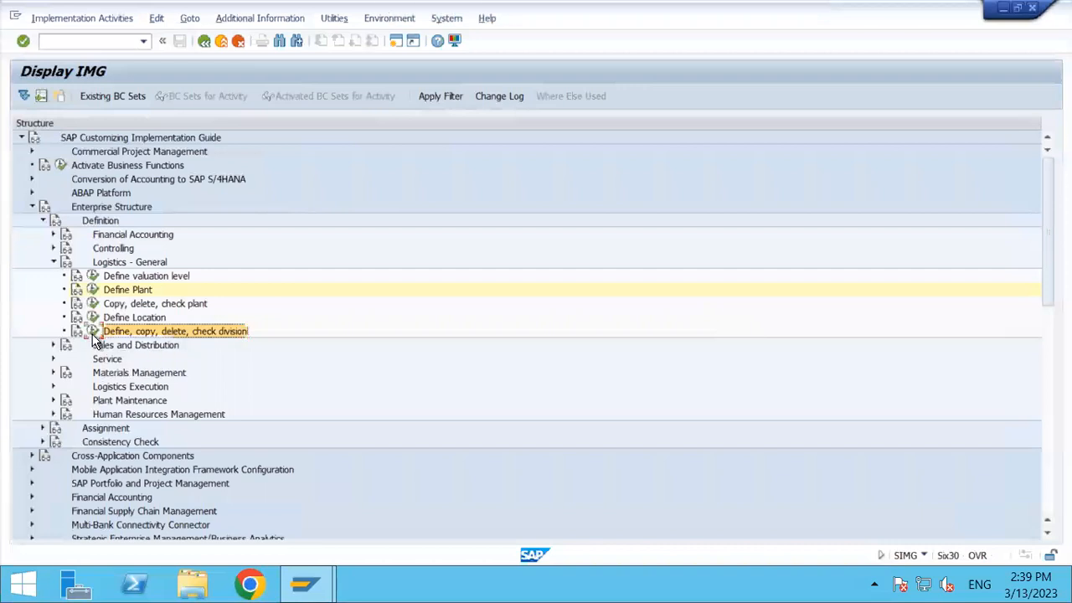
click(93, 333)
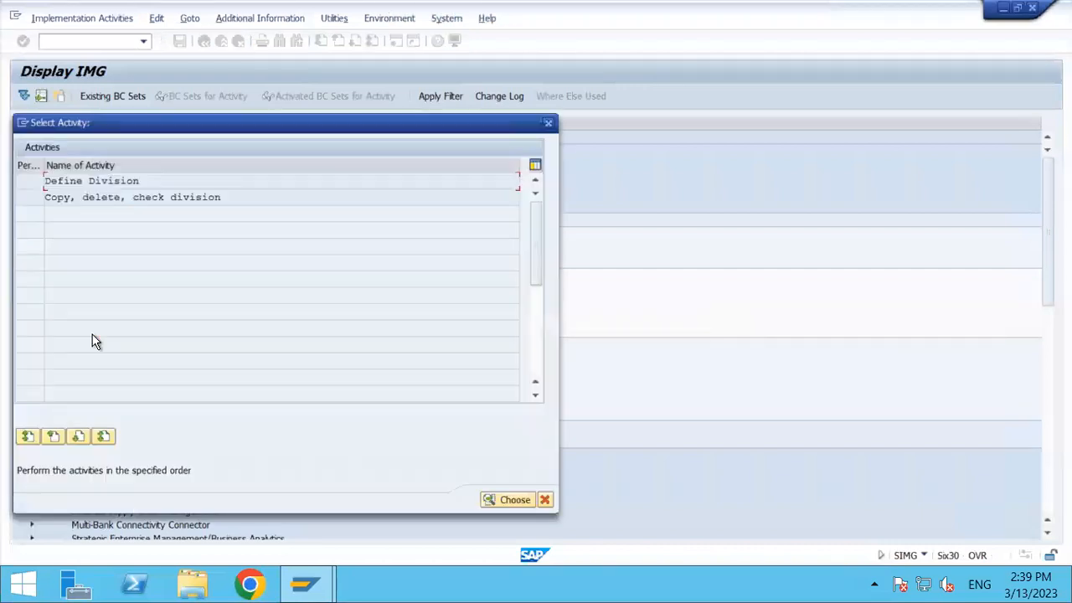
double_click(102, 181)
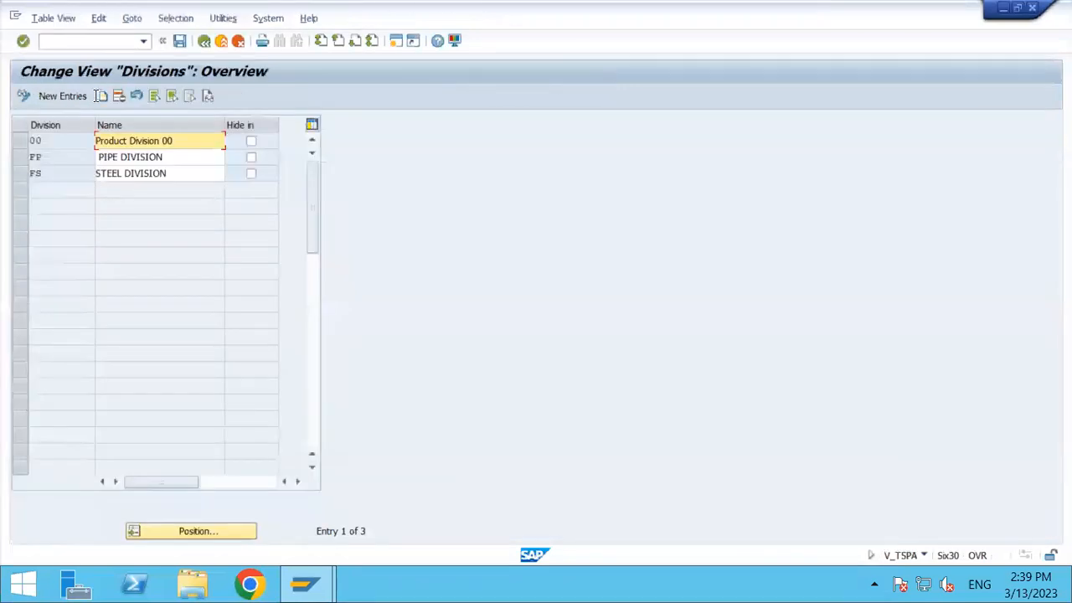
click(65, 95)
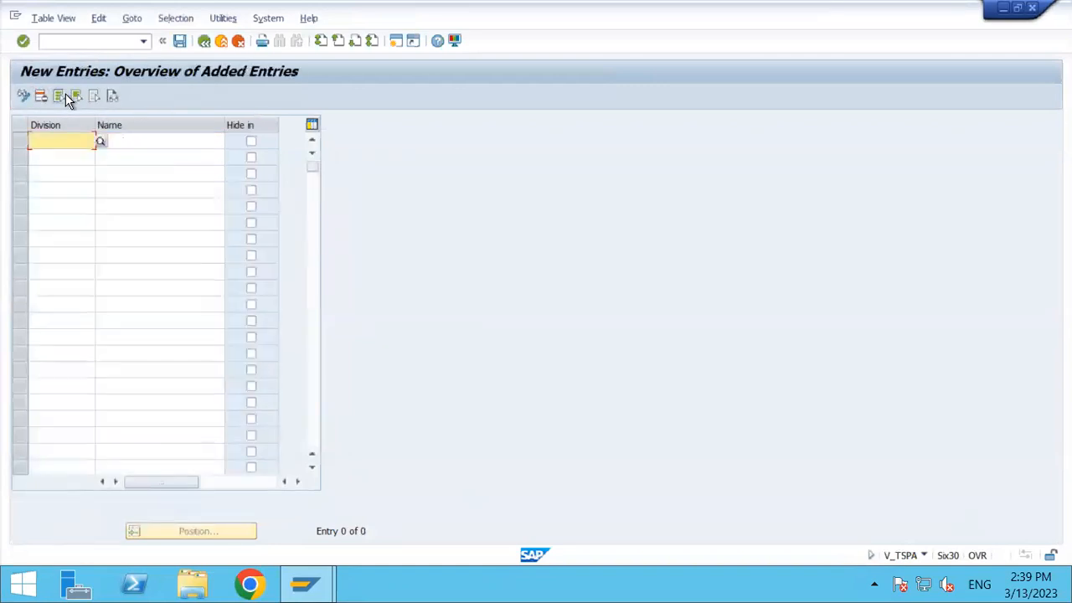
Enter division TS with the name STEEL DIVISION
text(1)
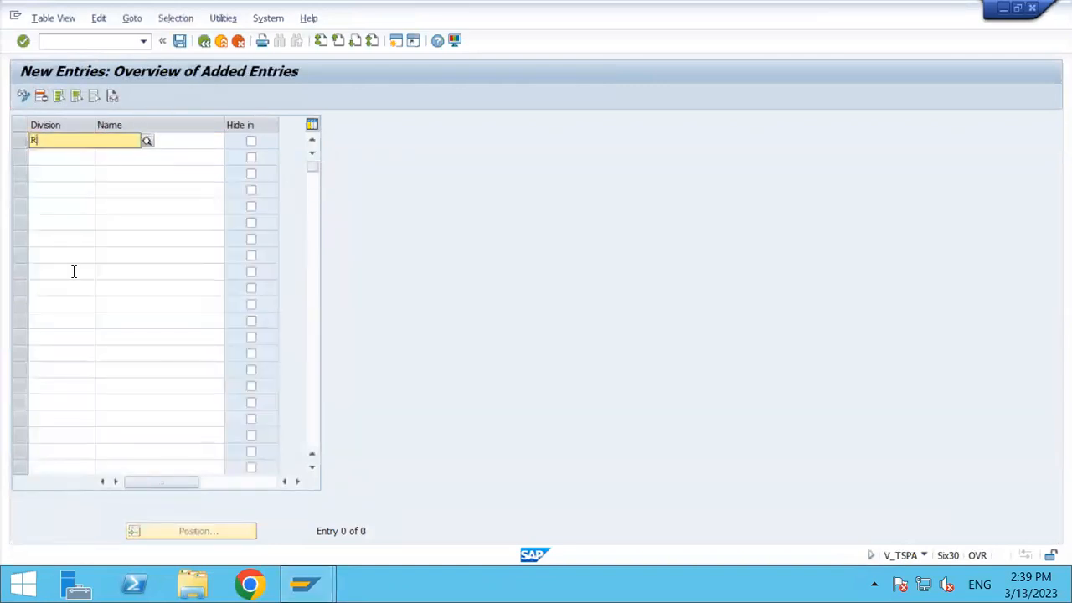
text(S)
key(Tab)
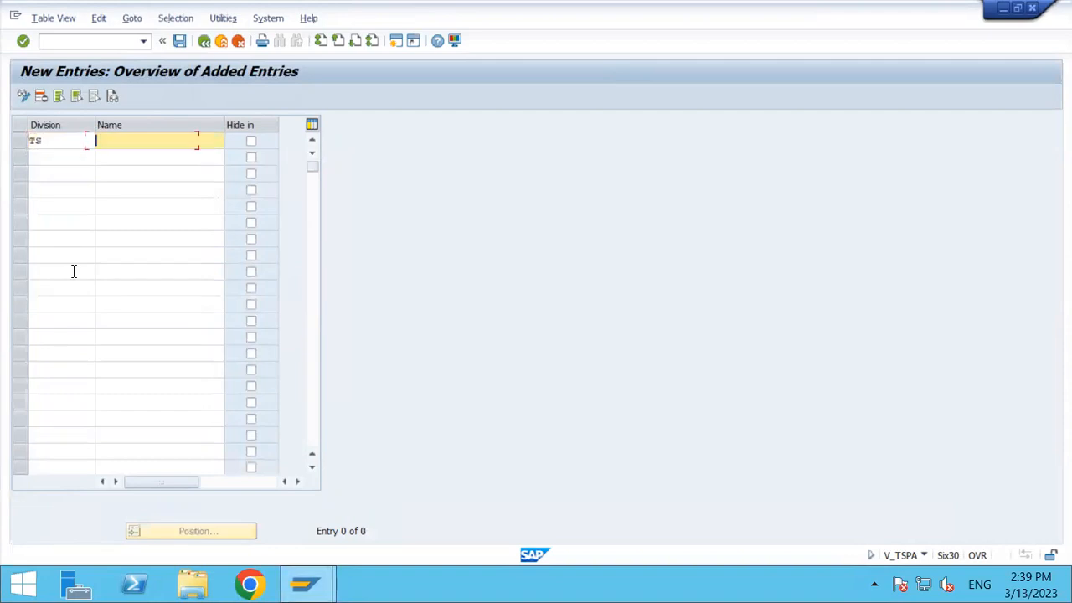
text(STE)
key(Down)
key(Return)
Enter division TP with the name PIPES DIVISION and save both new divisions
text(TP)
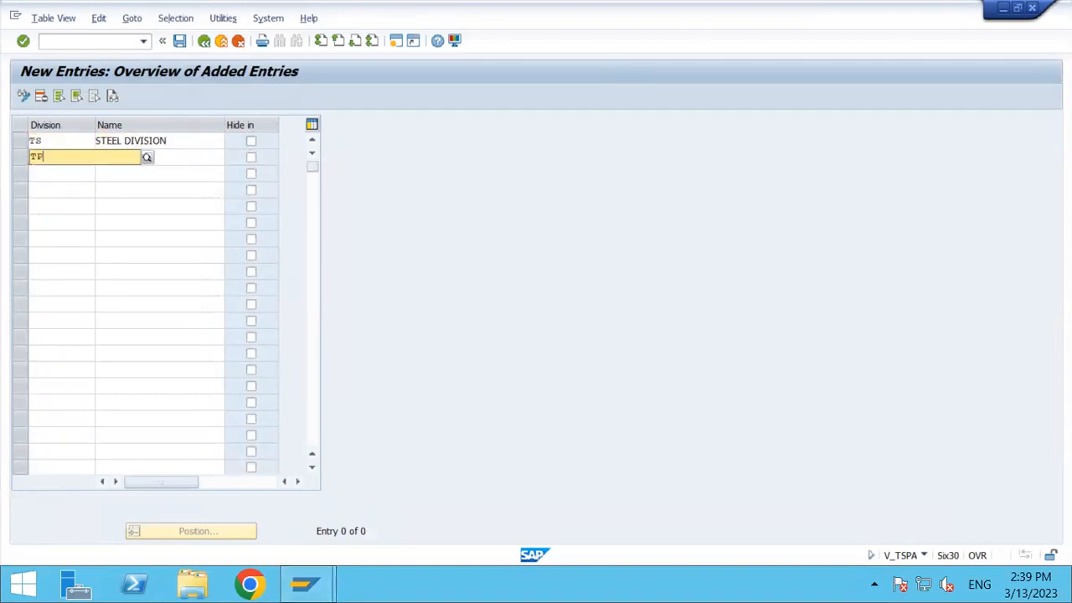
key(Tab)
text(PIP)
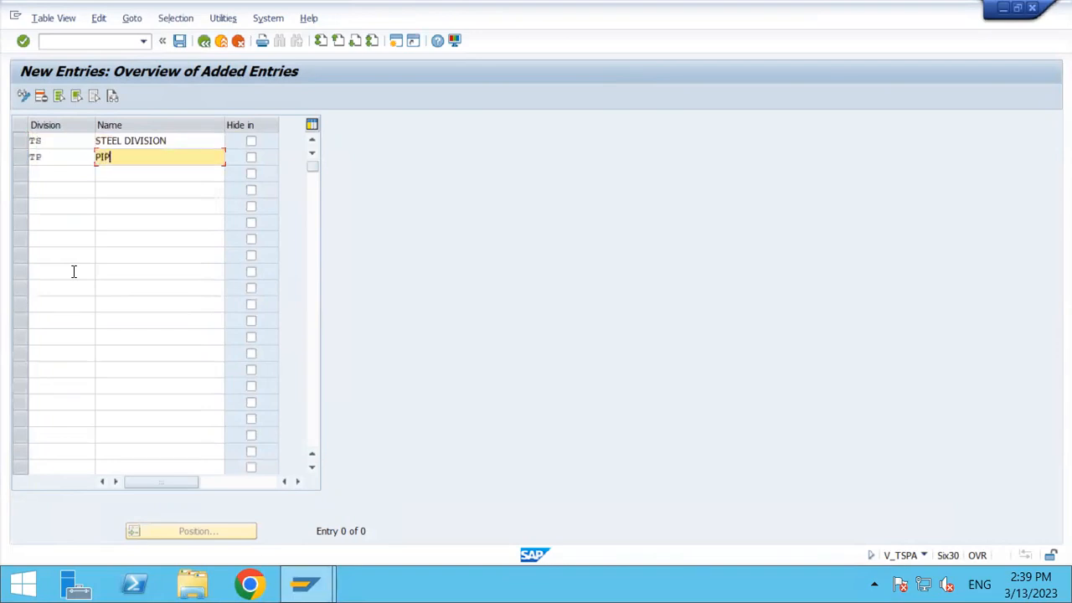
text(ES DIVISION)
key(Return)
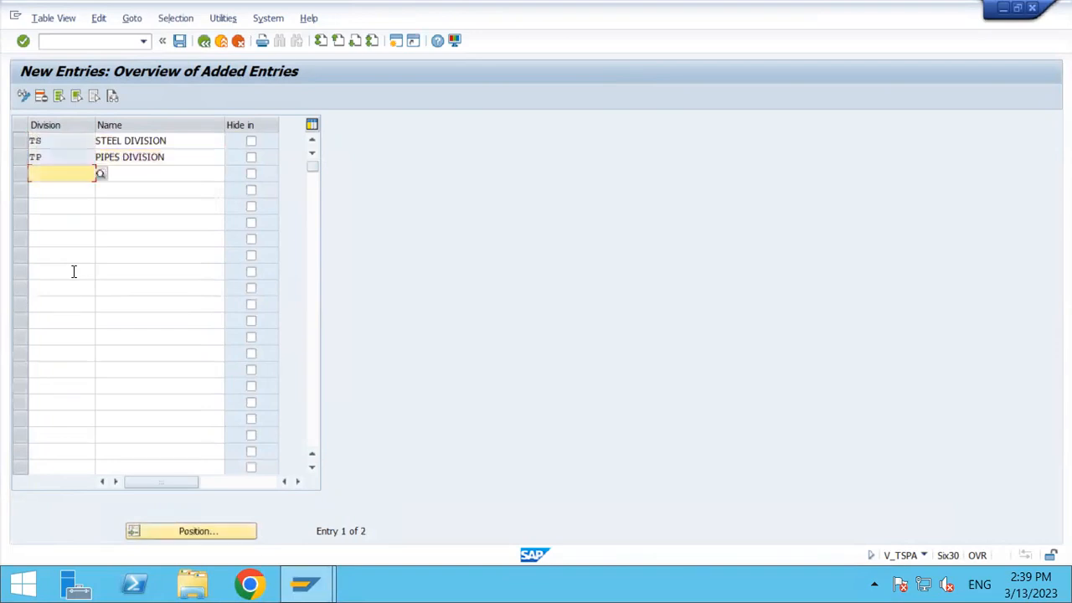
key(ctrl+s)
click(293, 263)
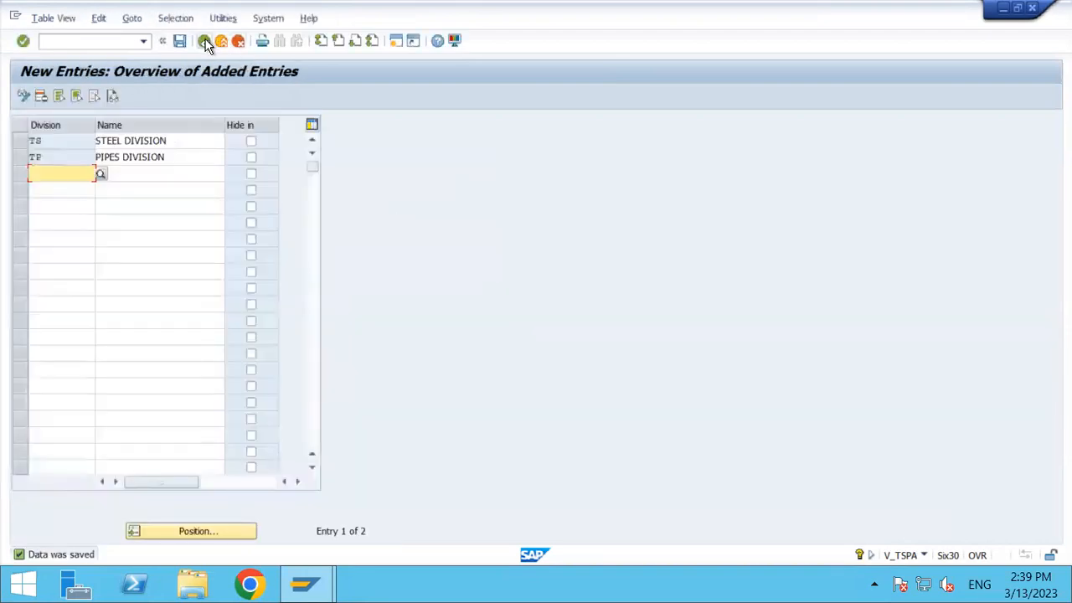
Leave the division activity for the customizing guide and collapse the Logistics - General node
click(206, 45)
click(205, 41)
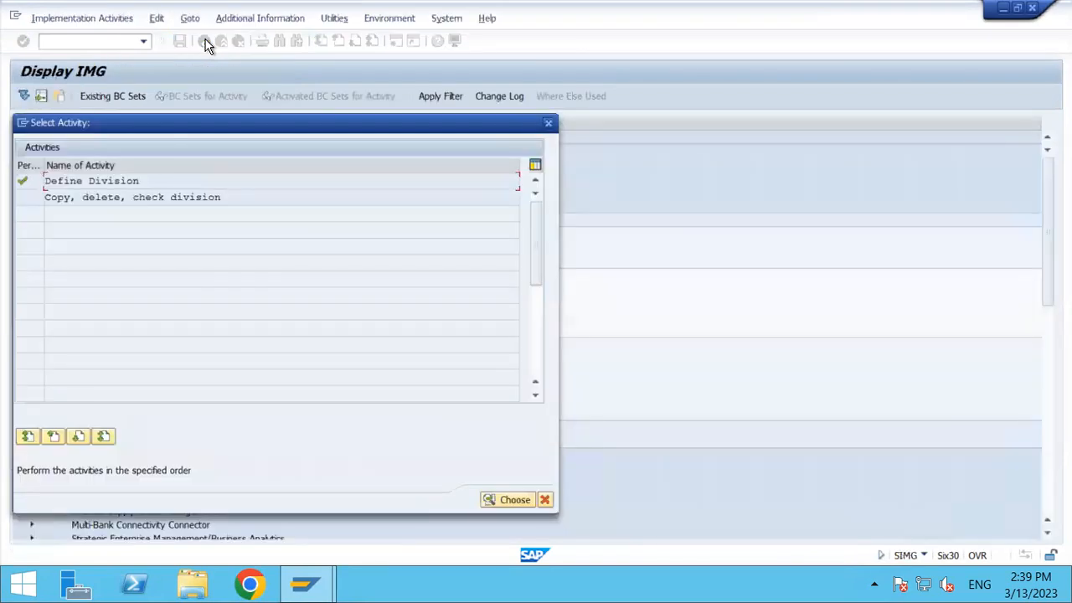
click(547, 123)
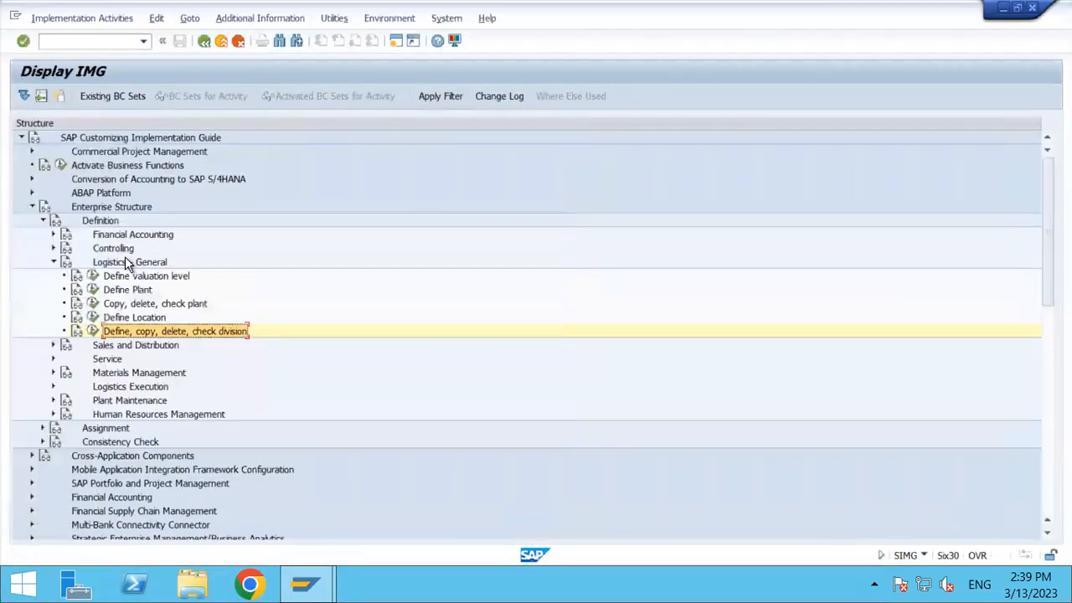
click(53, 262)
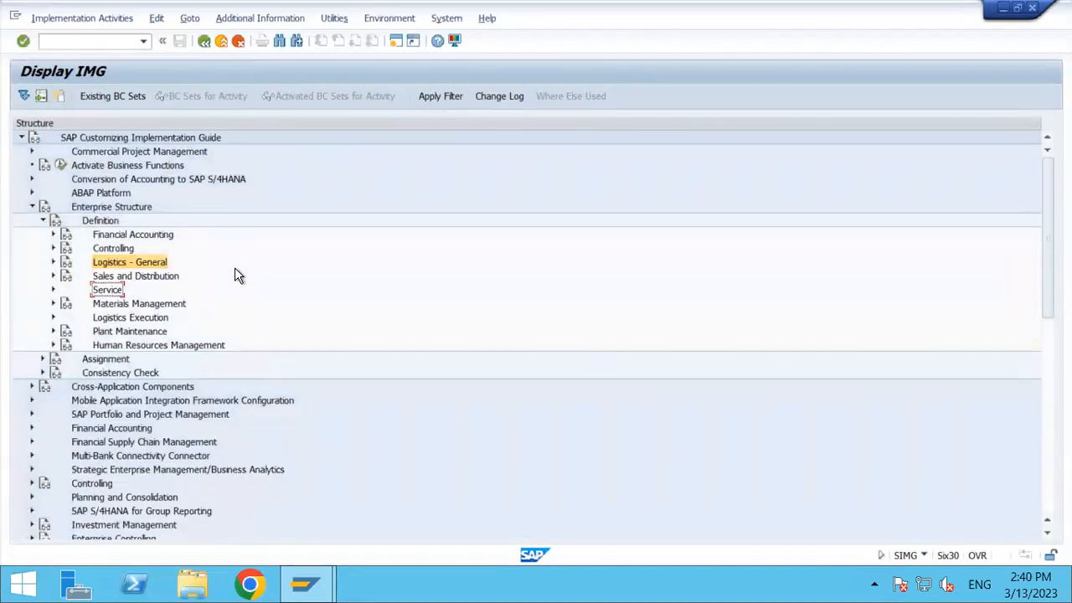
Expand Materials Management under the enterprise structure definition and open the Maintain storage location activity
click(180, 305)
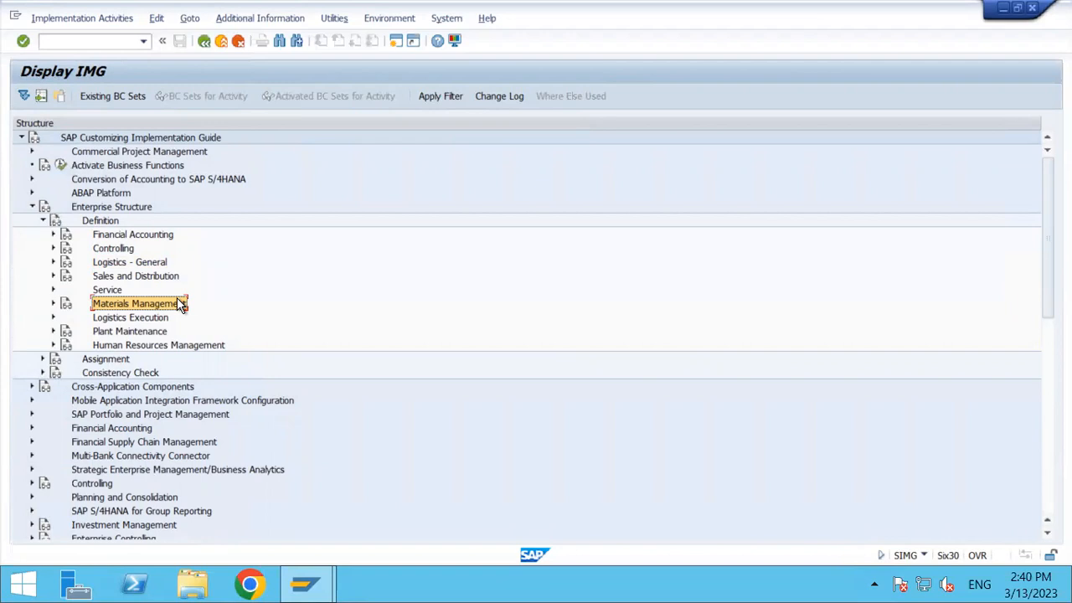
double_click(180, 305)
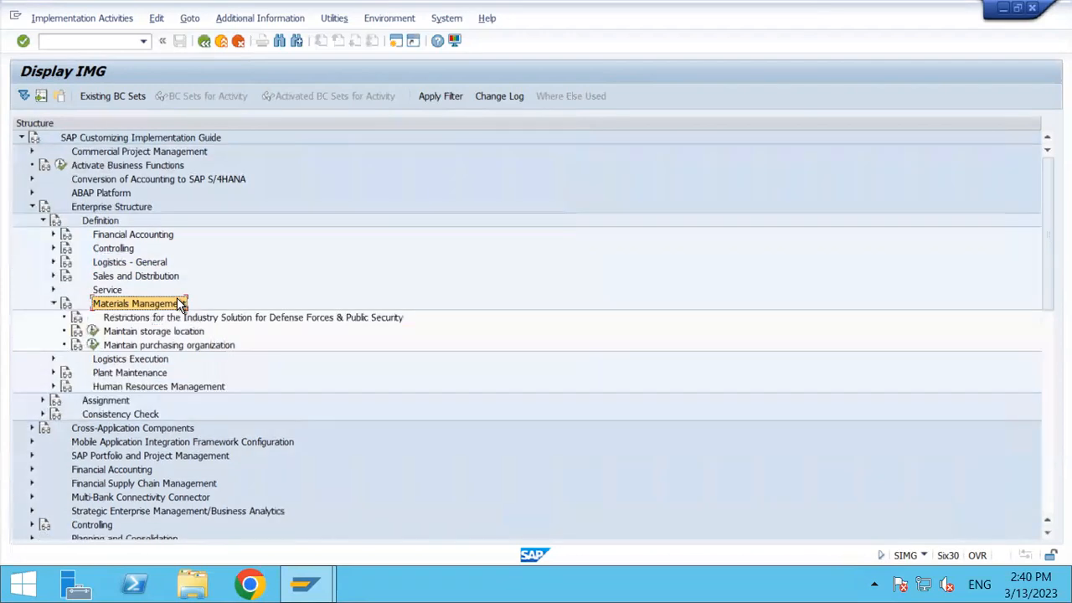
key(Down)
key(Down)
key(Down)
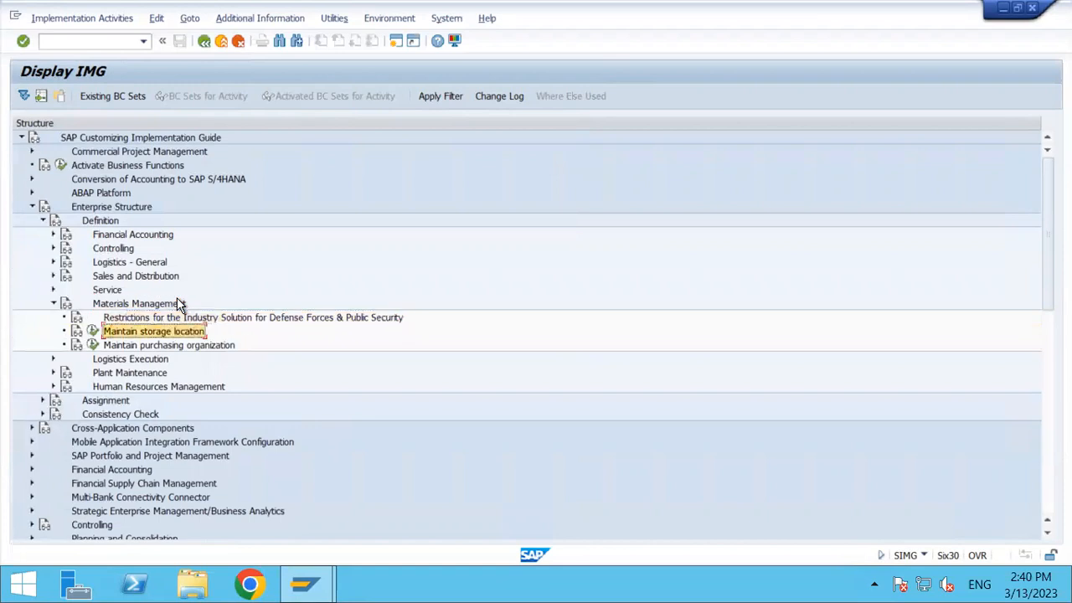
key(Up)
click(93, 333)
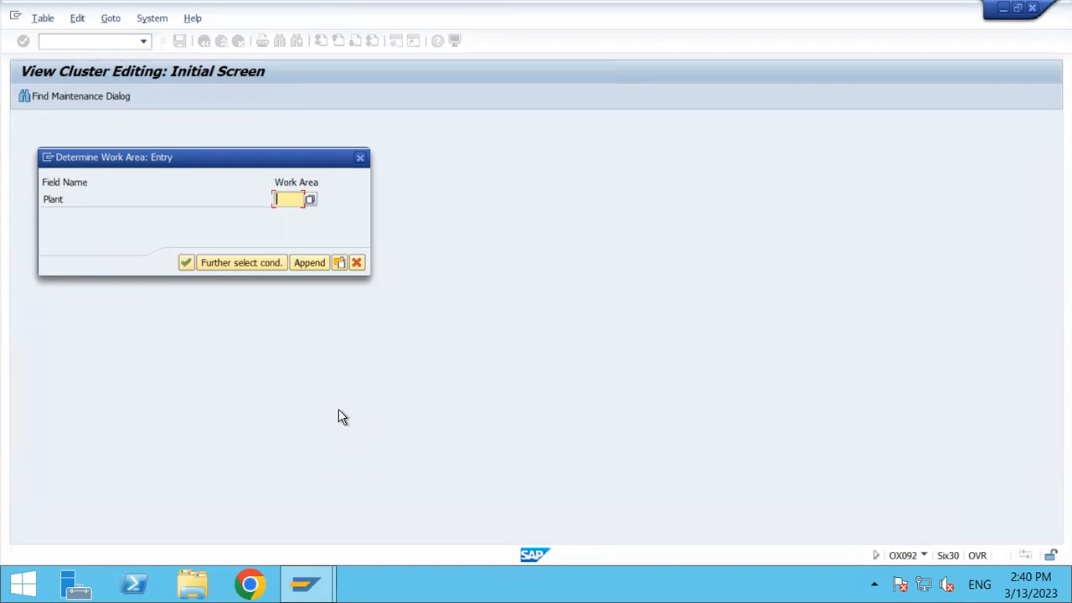
Try to open the storage locations of plant TAHP and clear the rejected plant code
text(TAHP)
key(Return)
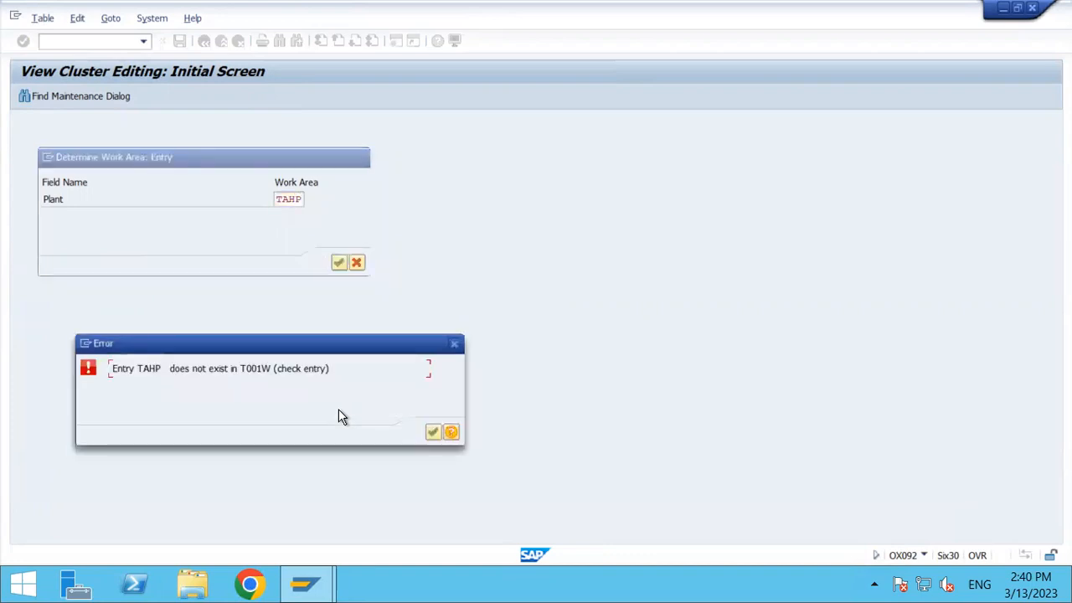
key(Return)
key(Delete)
key(Delete)
key(Delete)
key(Delete)
Choose the Hyderabad plant TAH0 from the list of plants as the work area for maintaining storage locations
click(309, 200)
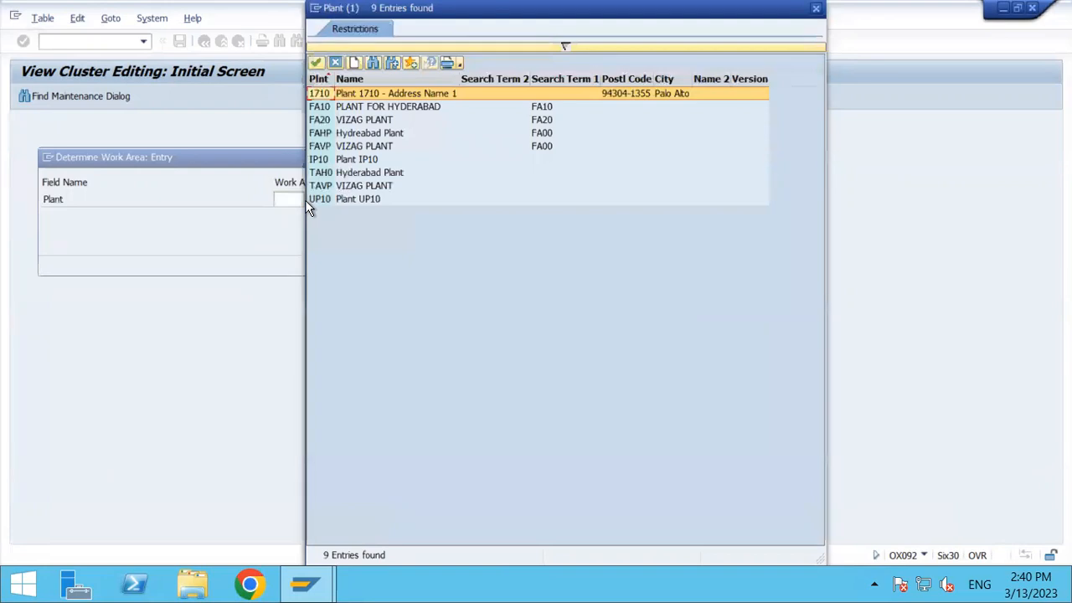
double_click(333, 176)
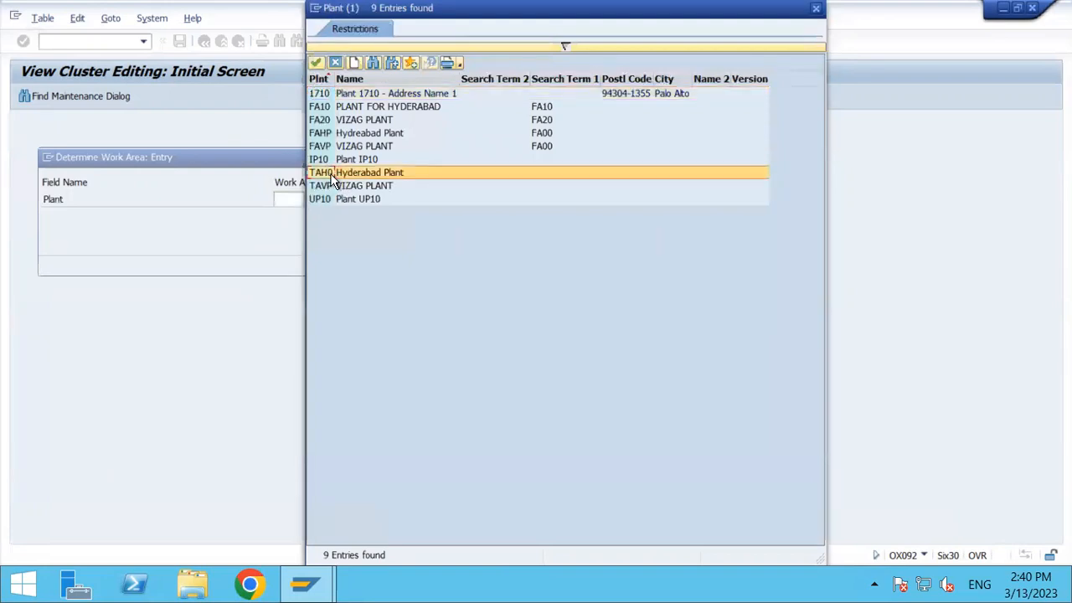
key(Return)
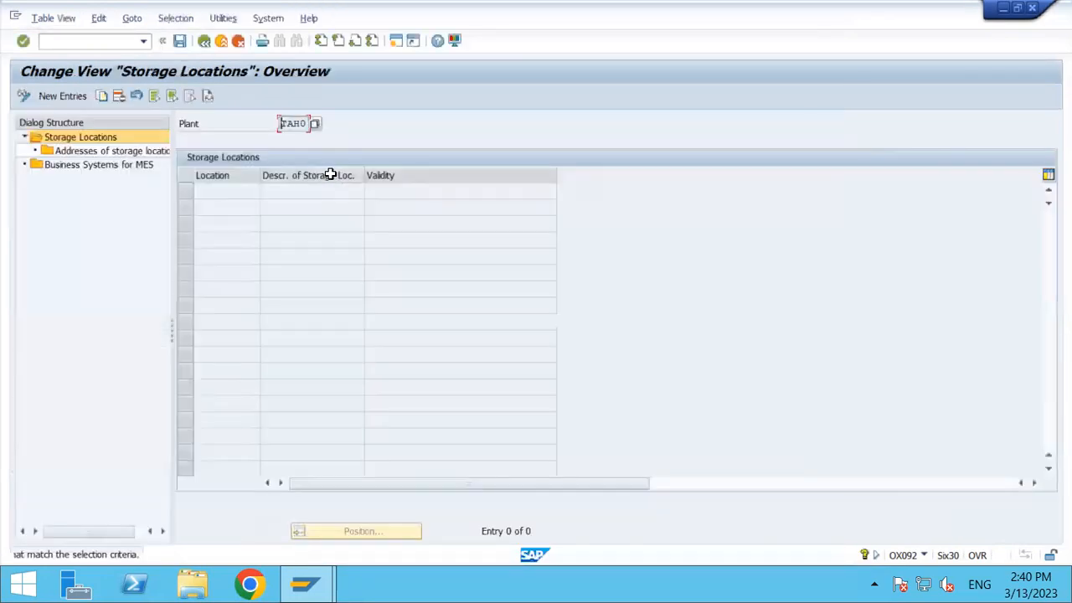
Create storage location TAH0 with the description STORAGE LOCATION for the Hyderabad plant, save it and return to the customizing guide
click(76, 98)
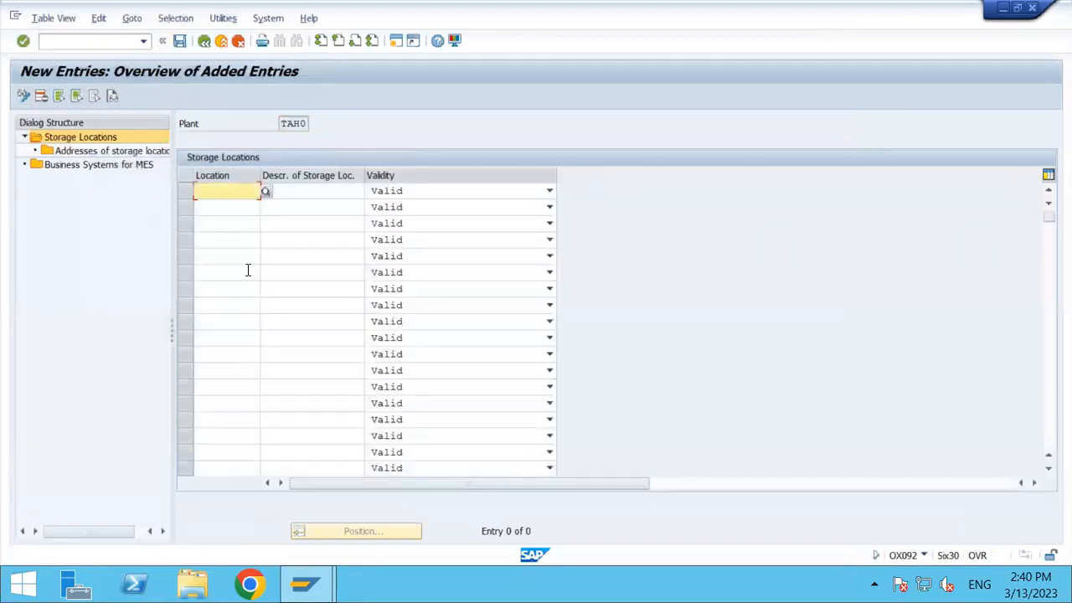
text(TA)
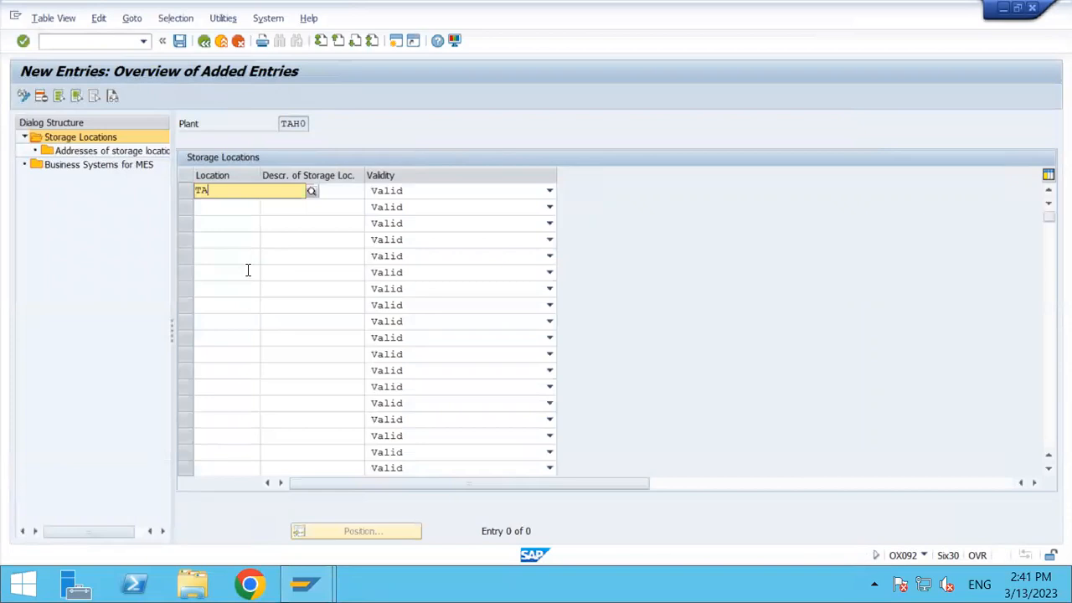
text(H0)
key(Tab)
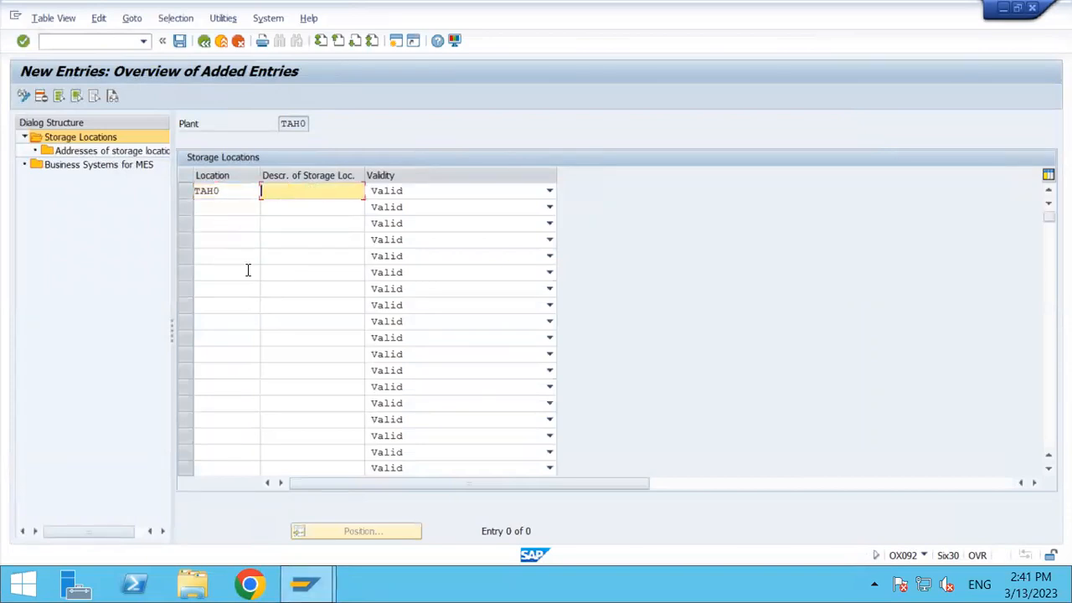
text(Sto)
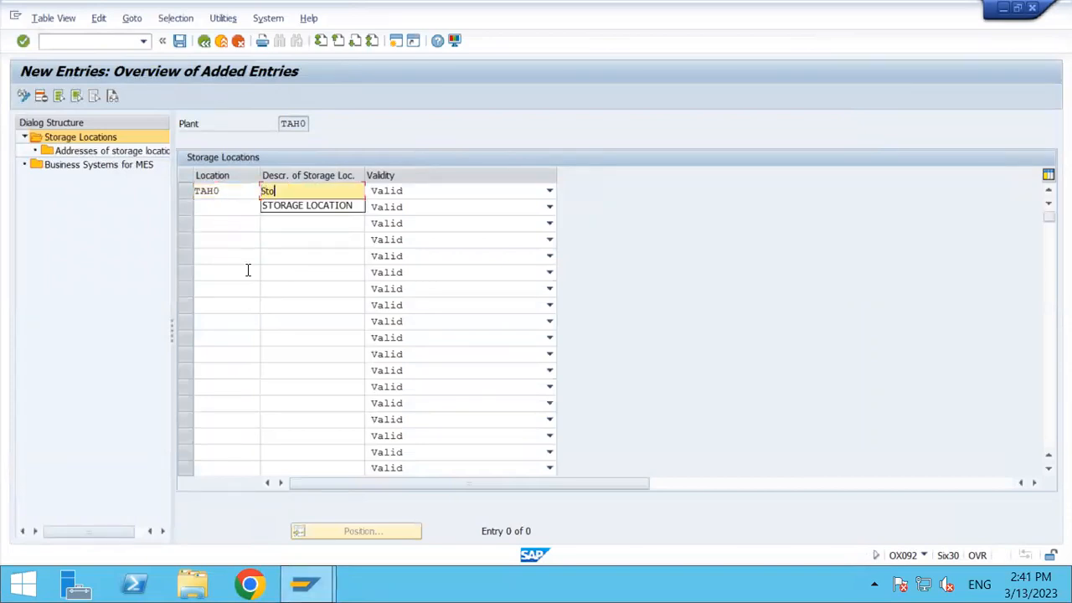
key(Down)
key(Return)
key(Return)
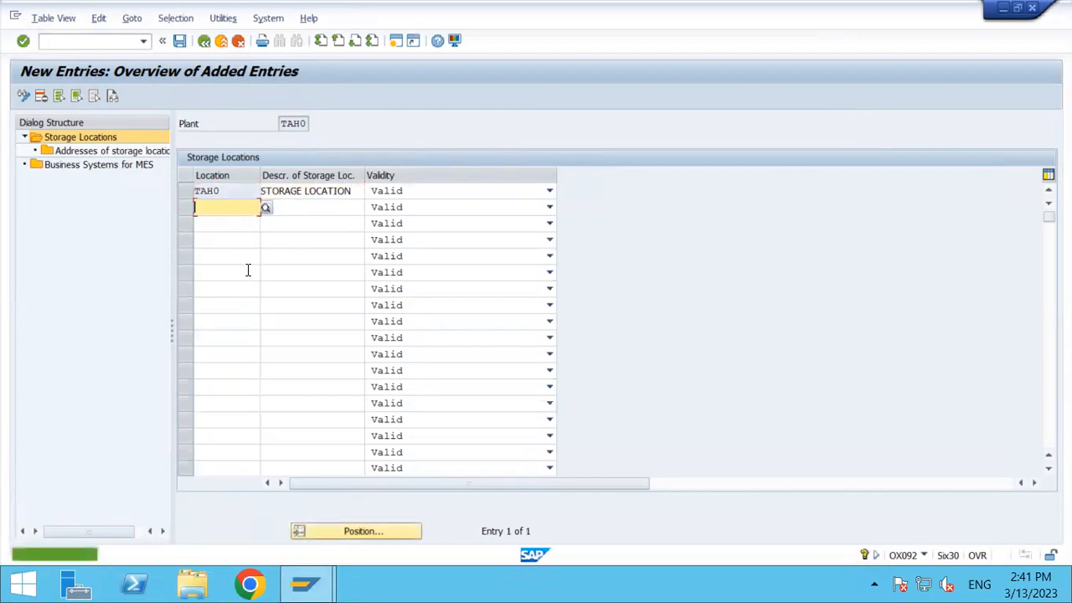
key(ctrl+s)
key(Return)
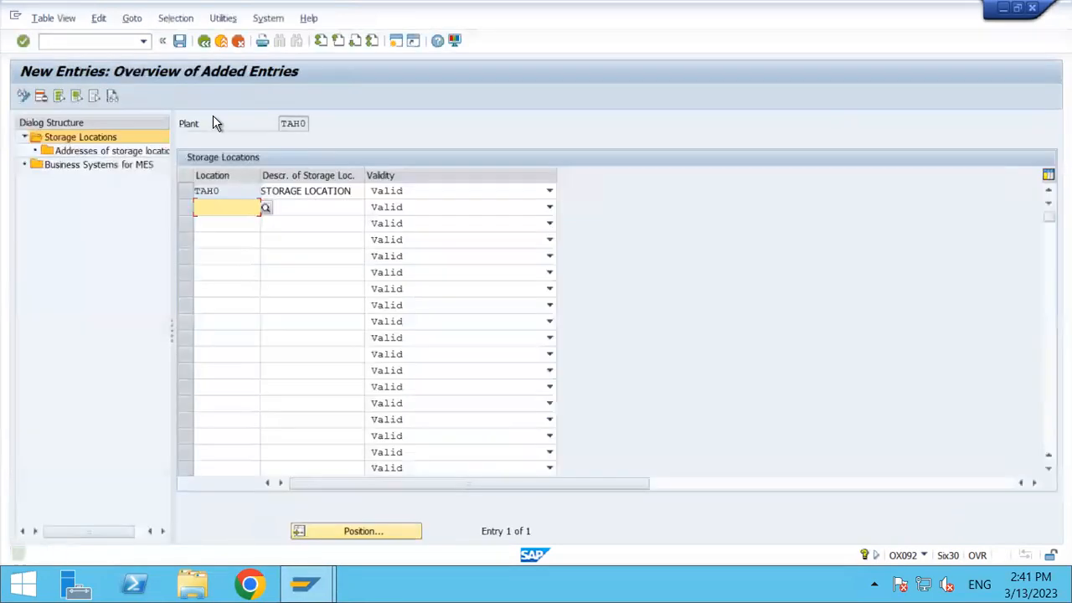
click(208, 49)
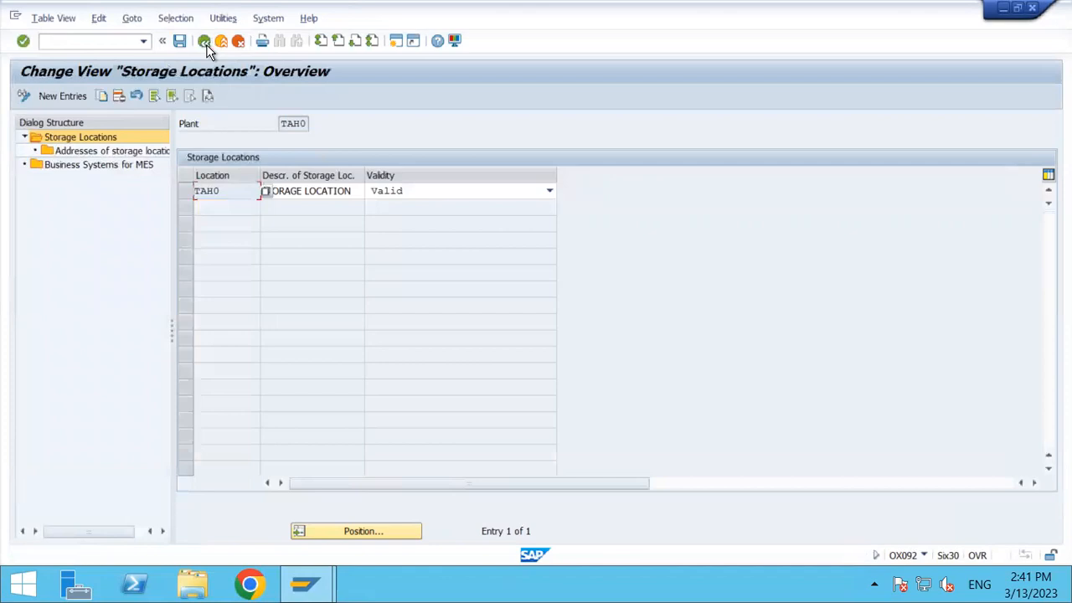
click(205, 43)
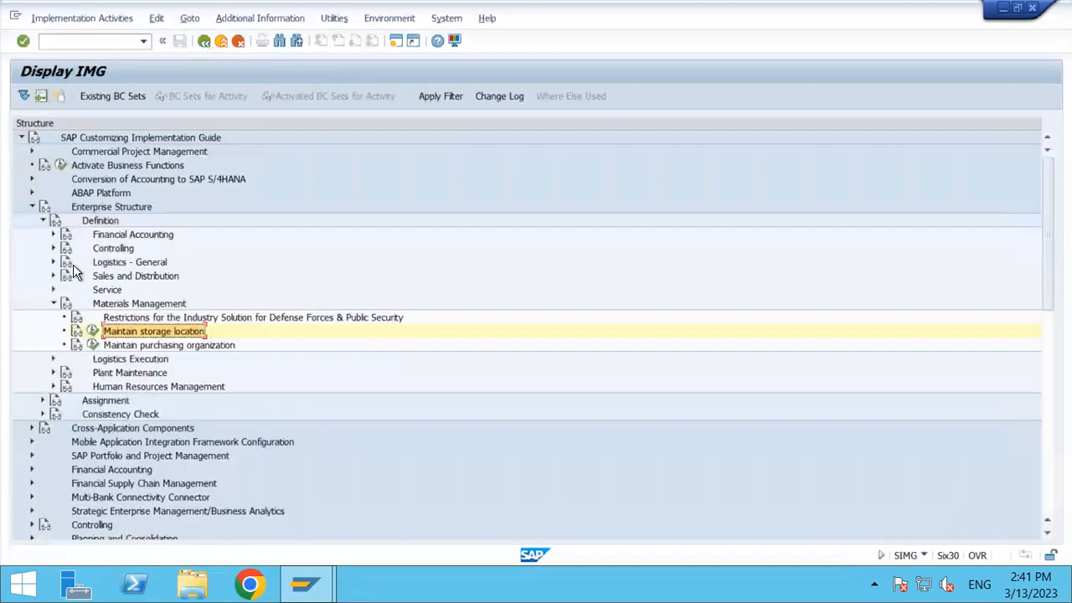
Reopen the Maintain storage location activity with plant TAVP as the work area
click(90, 332)
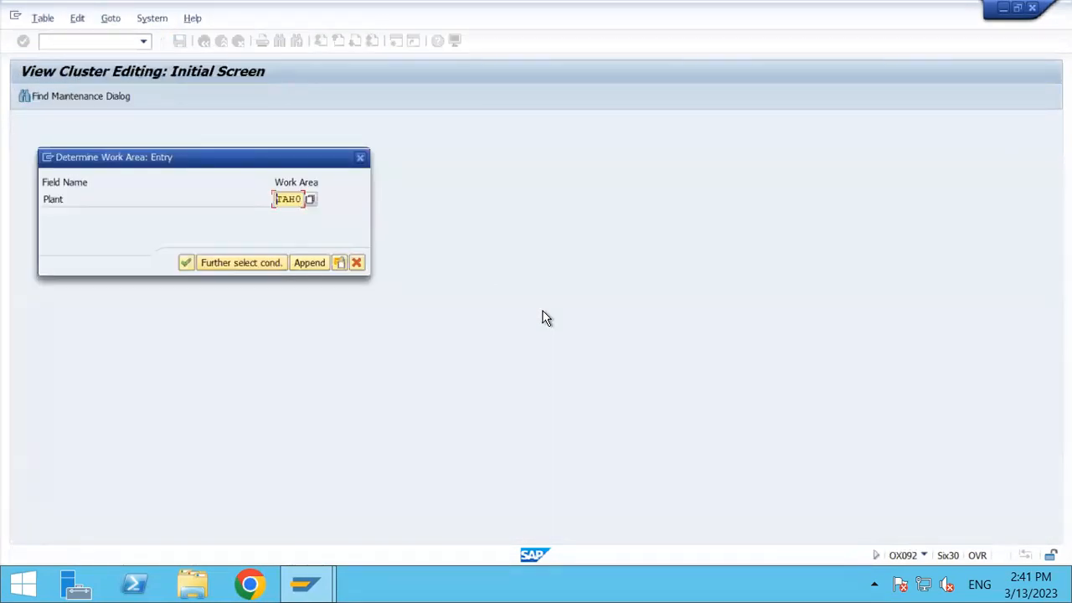
text(t)
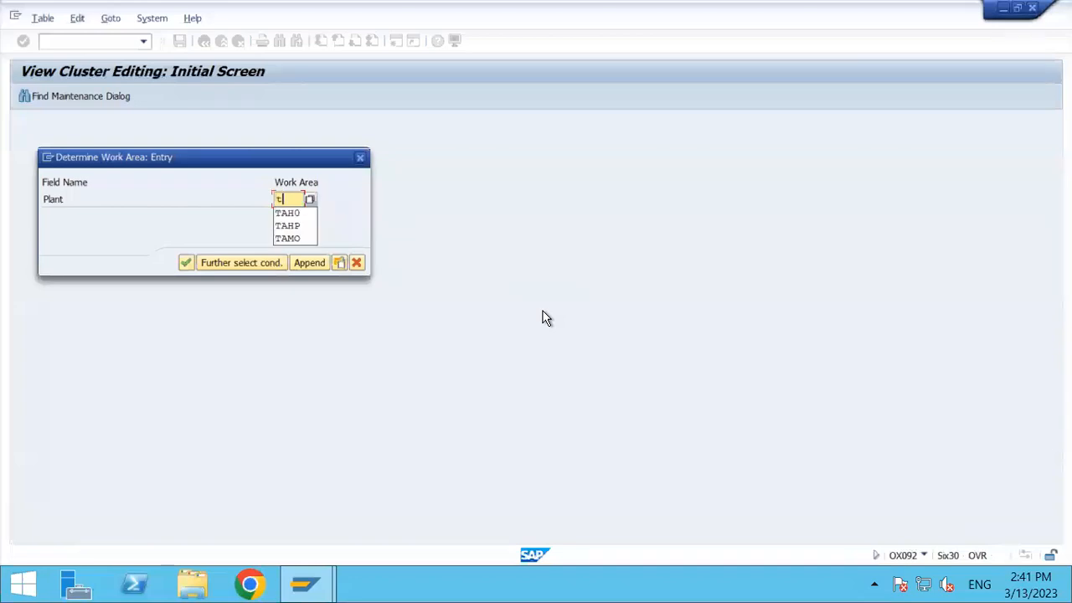
text(av)
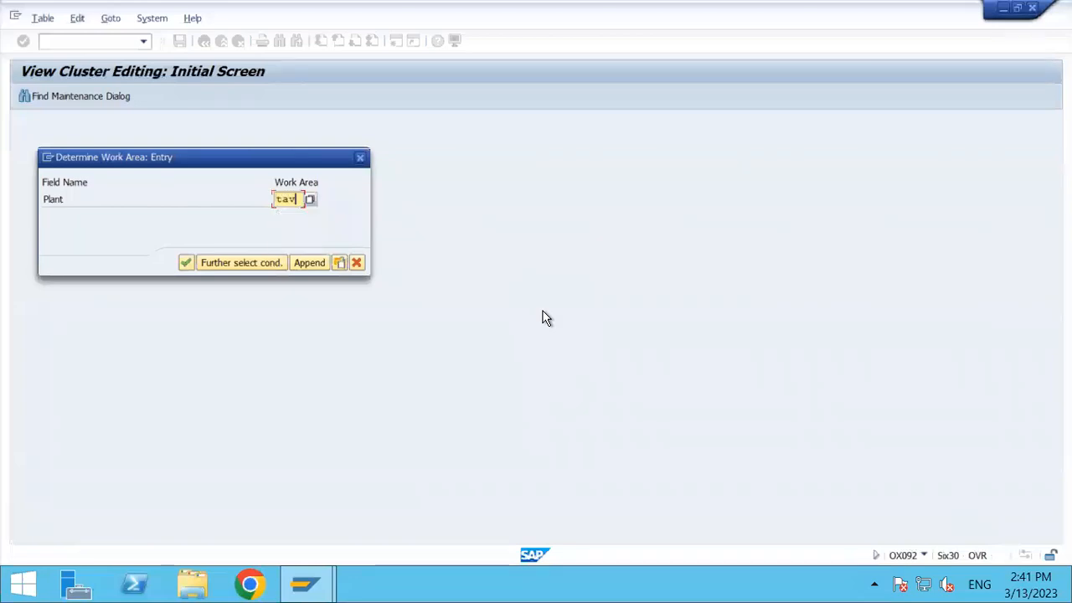
text(p)
key(Return)
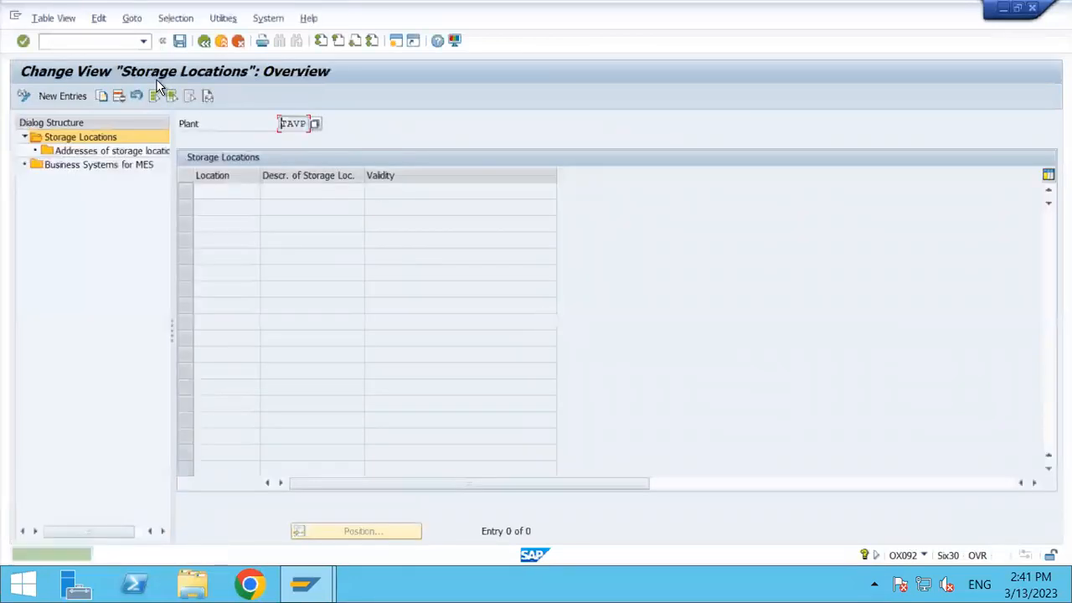
Create storage location TAVP with the description STORAGE LOCATION for the Vizag plant, save it and return to the customizing guide
click(70, 97)
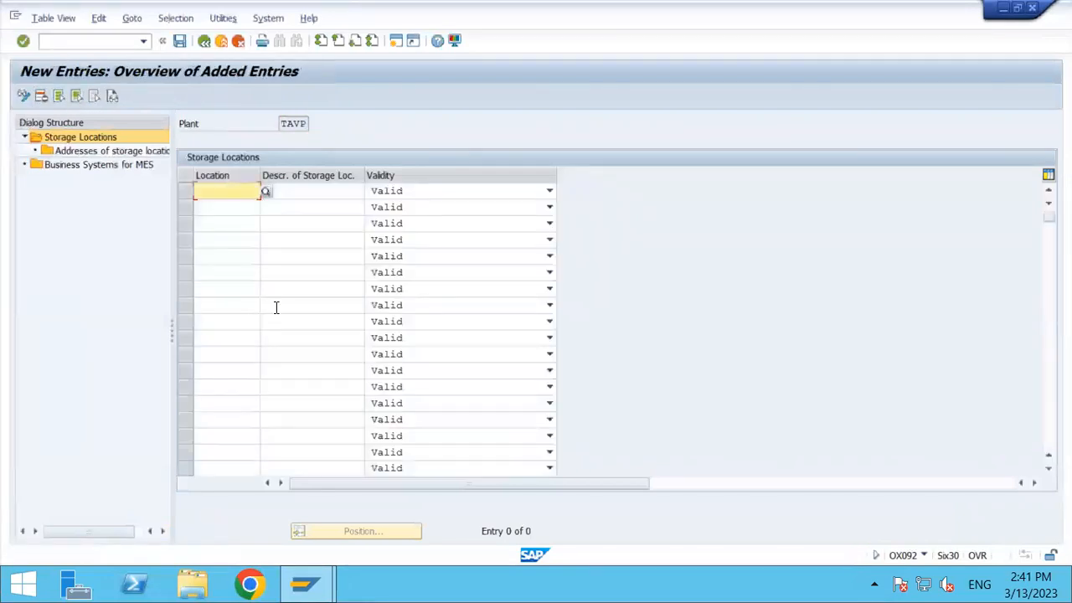
text(TAVP)
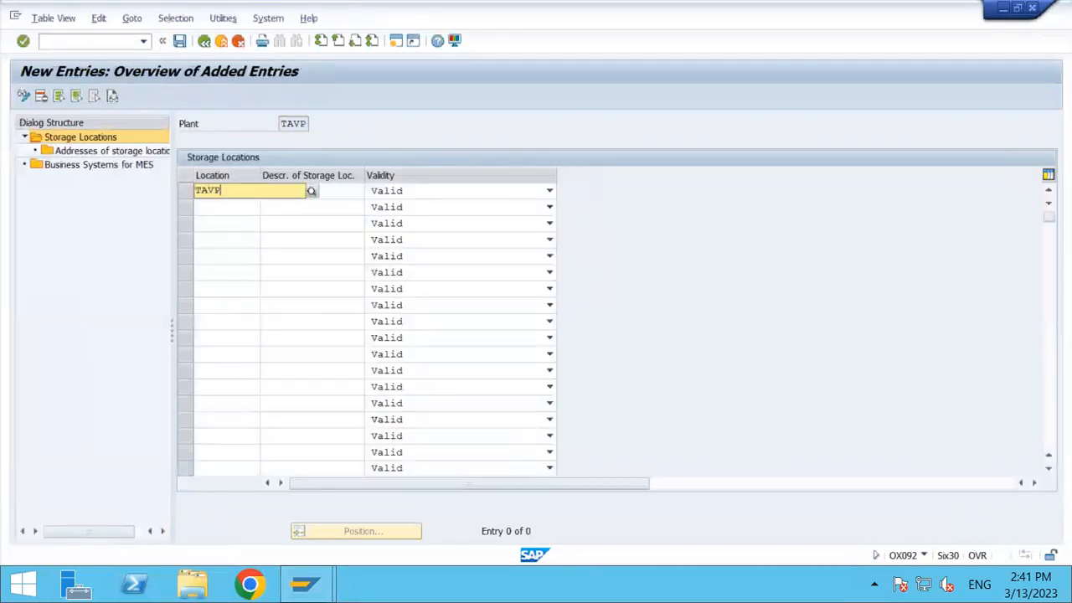
key(Tab)
text(sto)
key(Down)
key(Return)
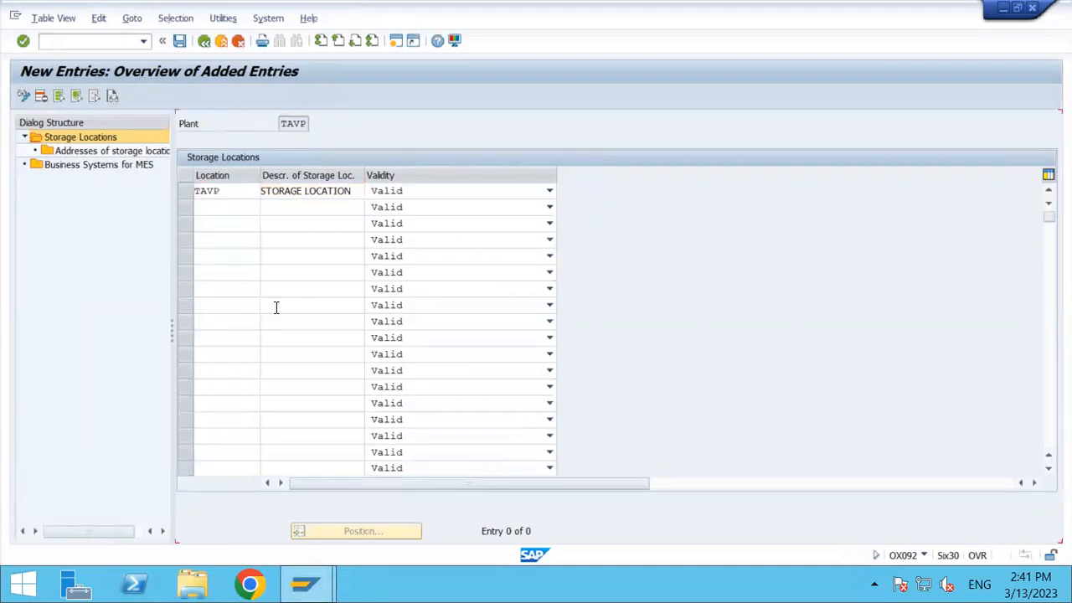
key(ctrl+s)
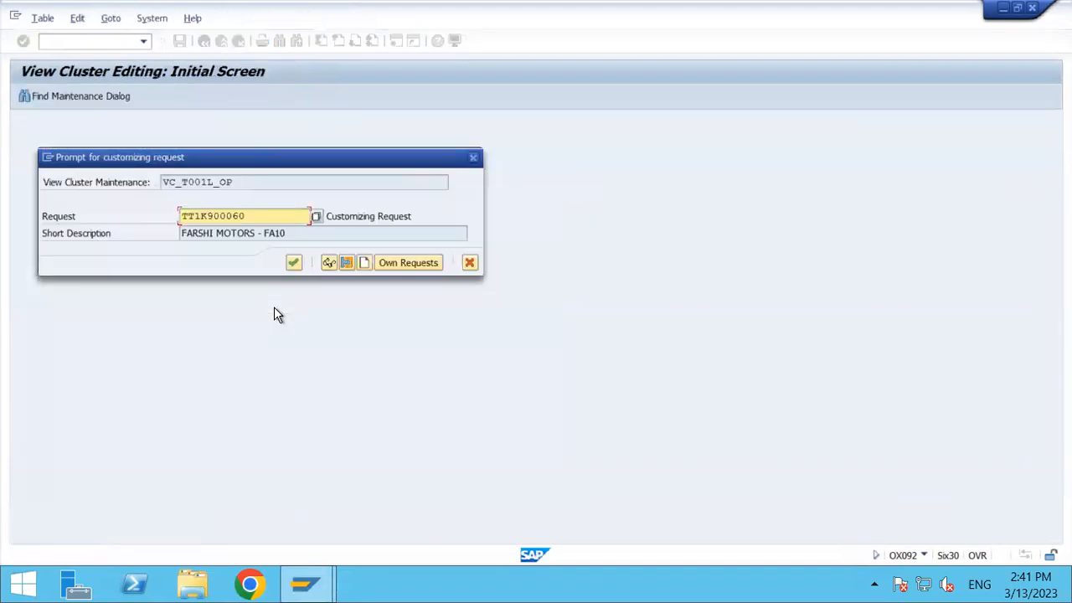
key(Return)
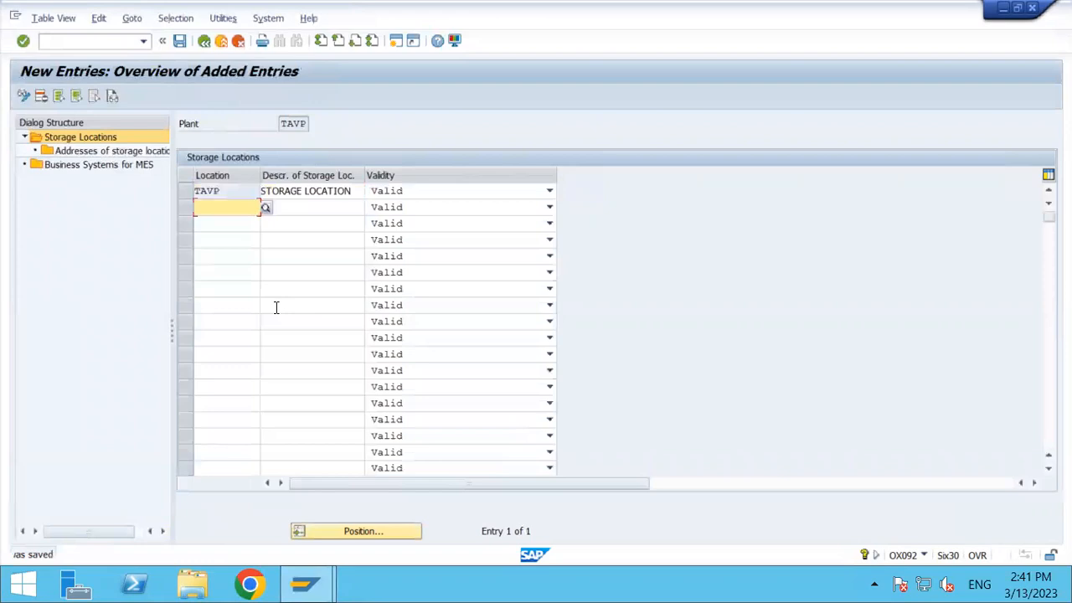
click(202, 43)
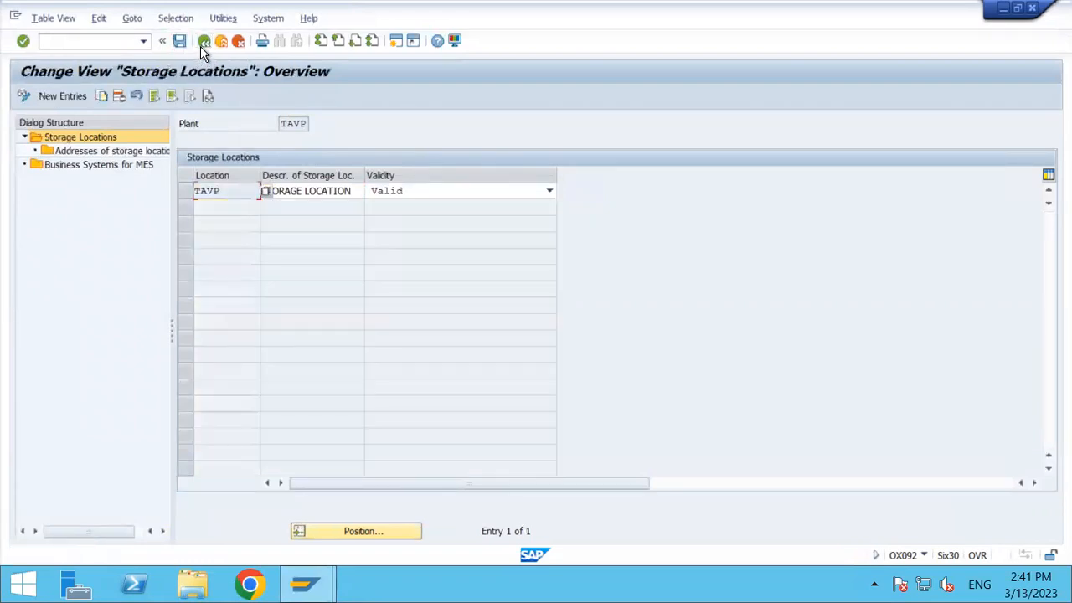
click(201, 43)
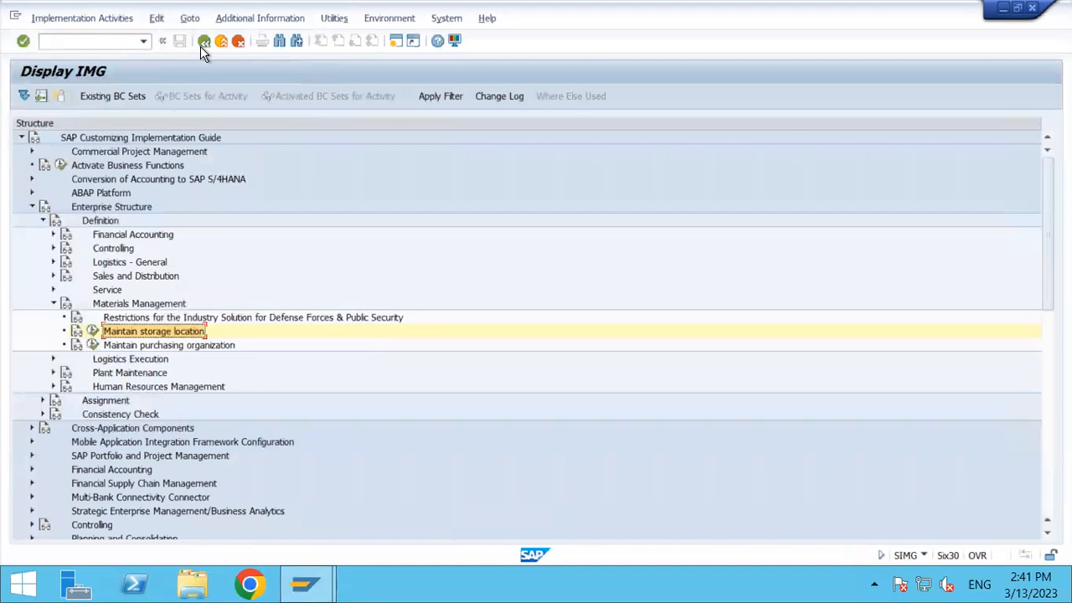
Check the next Material Management activity in the Excel FI MM sheet and open Maintain purchasing organization in SAP's customizing guide
key(alt+Tab)
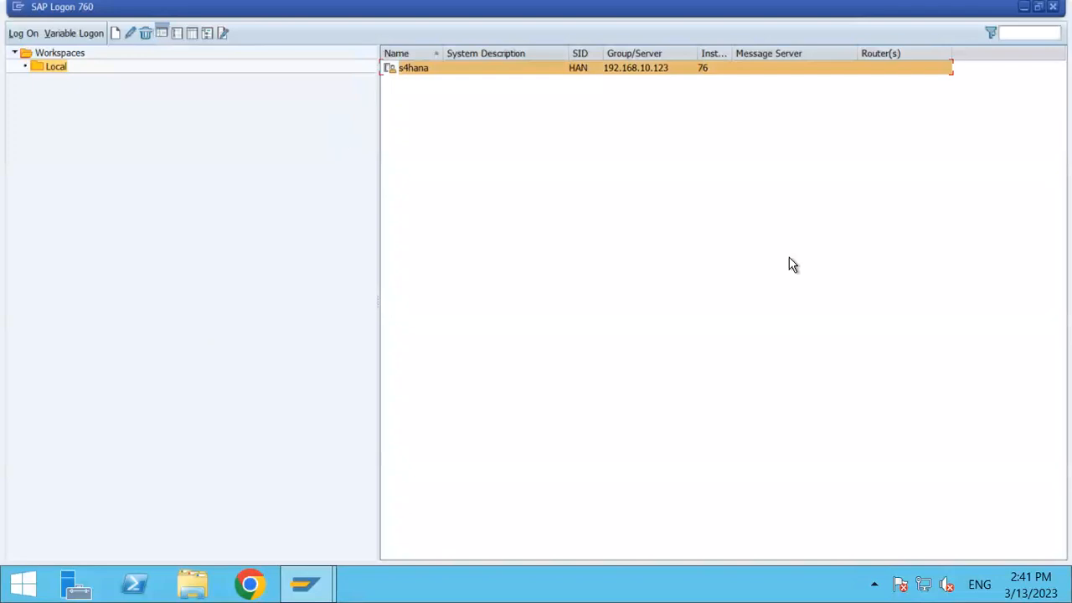
click(758, 12)
click(382, 383)
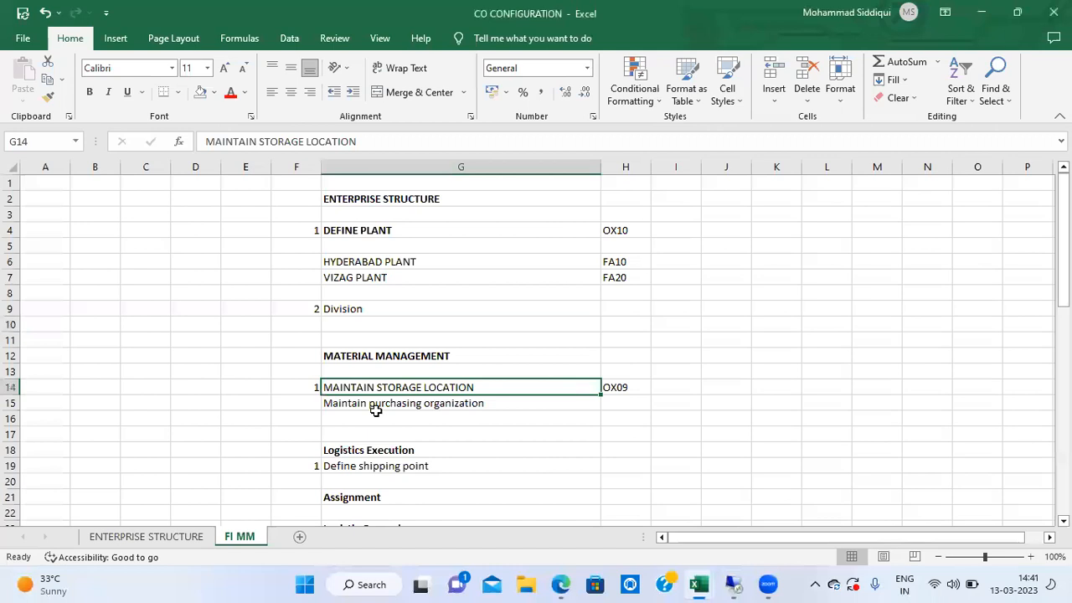
click(444, 403)
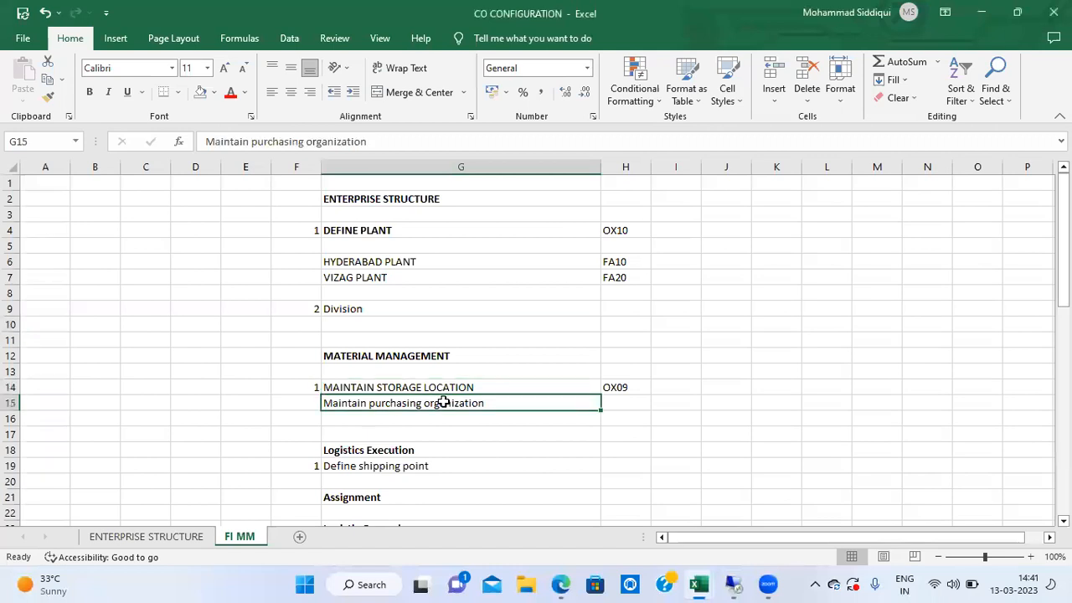
key(alt+Tab)
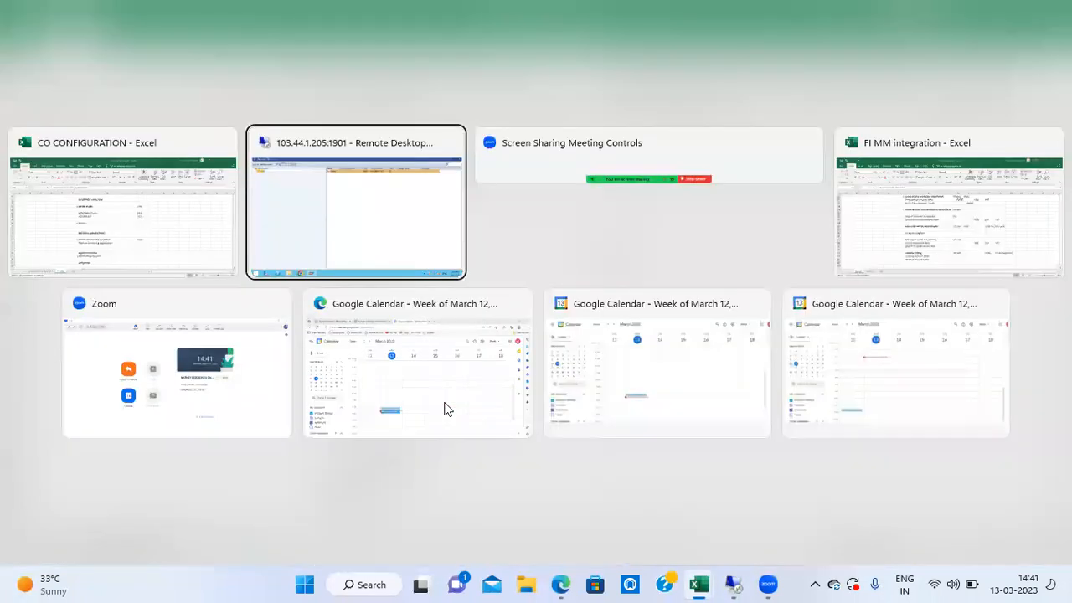
key(alt+Tab)
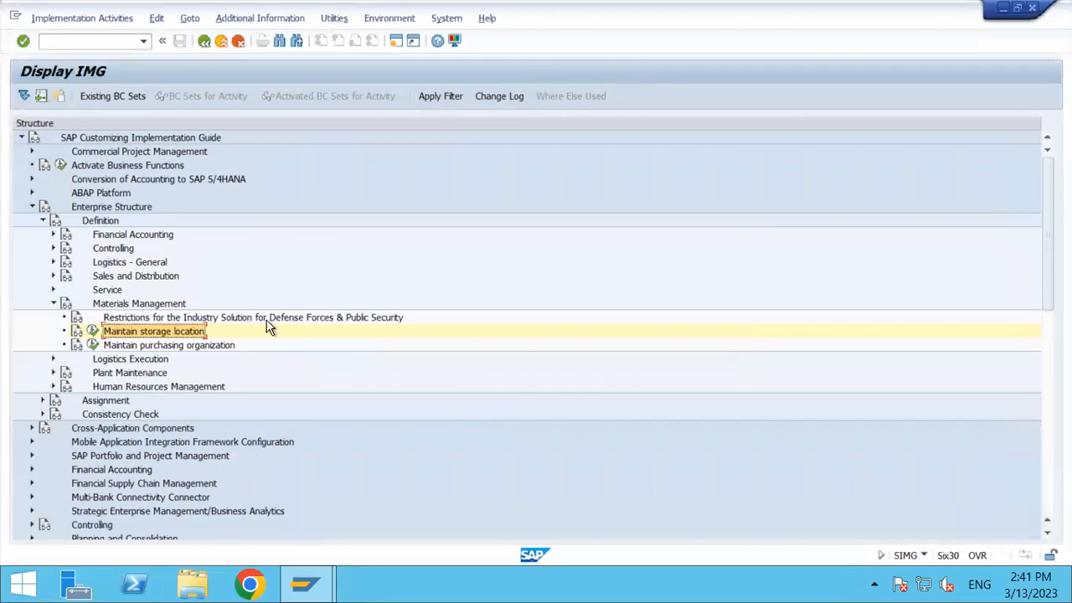
click(144, 347)
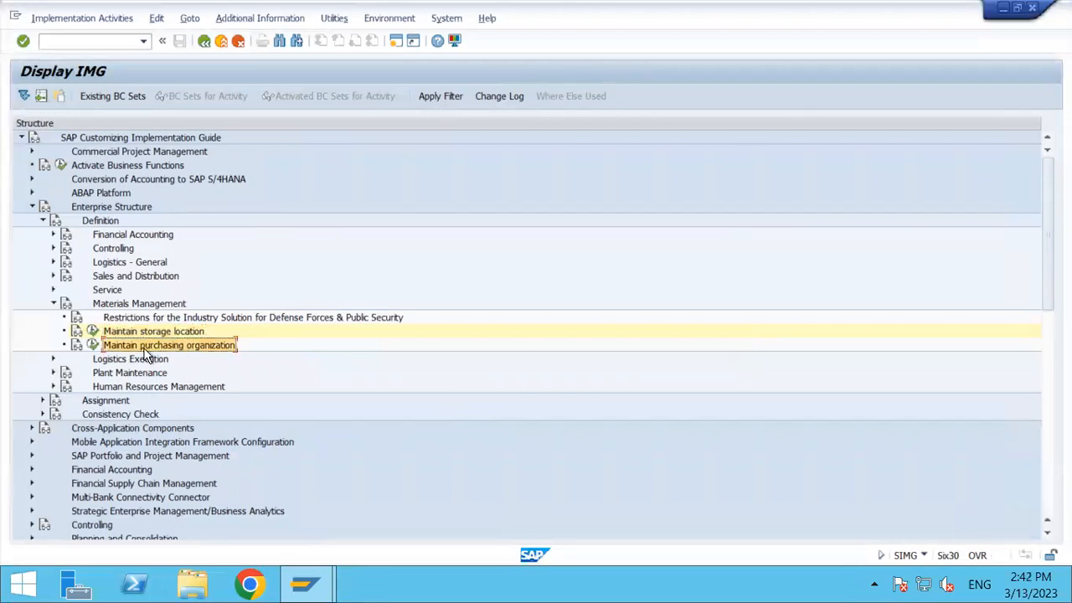
click(92, 346)
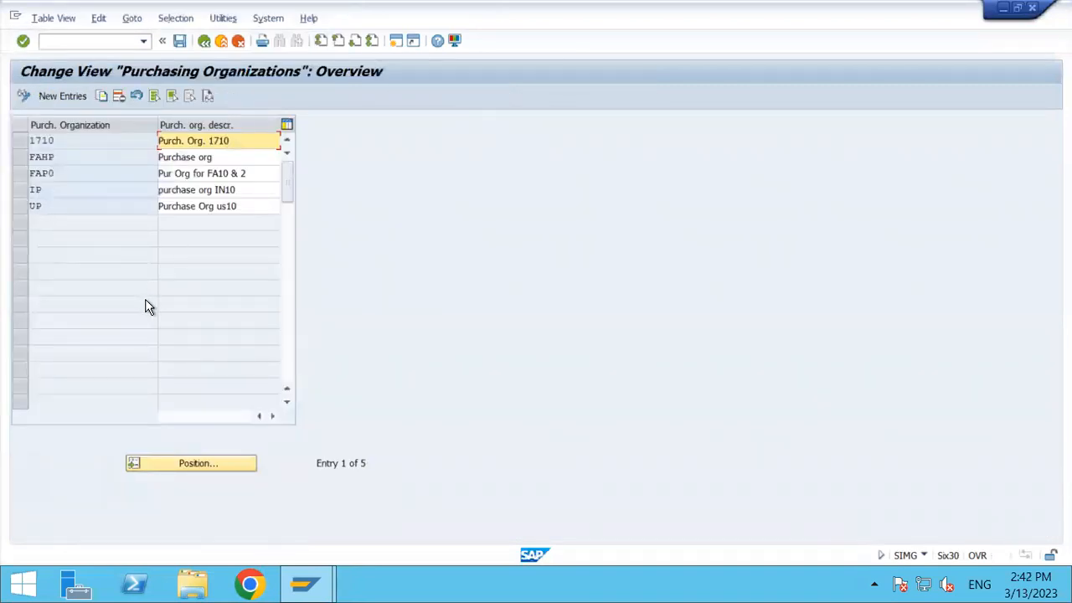
Add a new purchasing organization entry TAP0 with the description "Pur org for TA00"
click(84, 98)
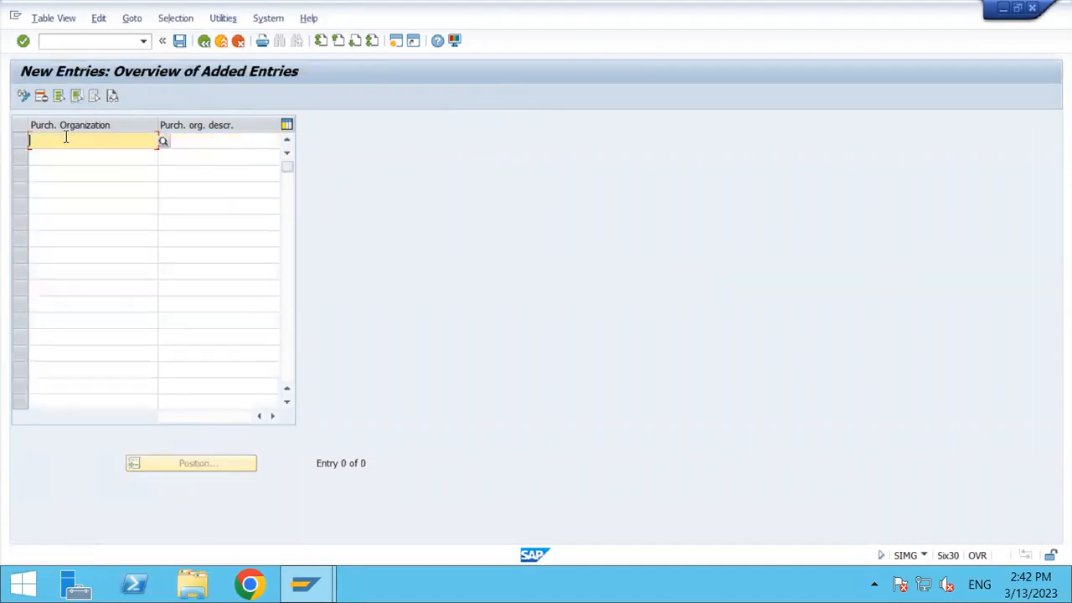
text(TA)
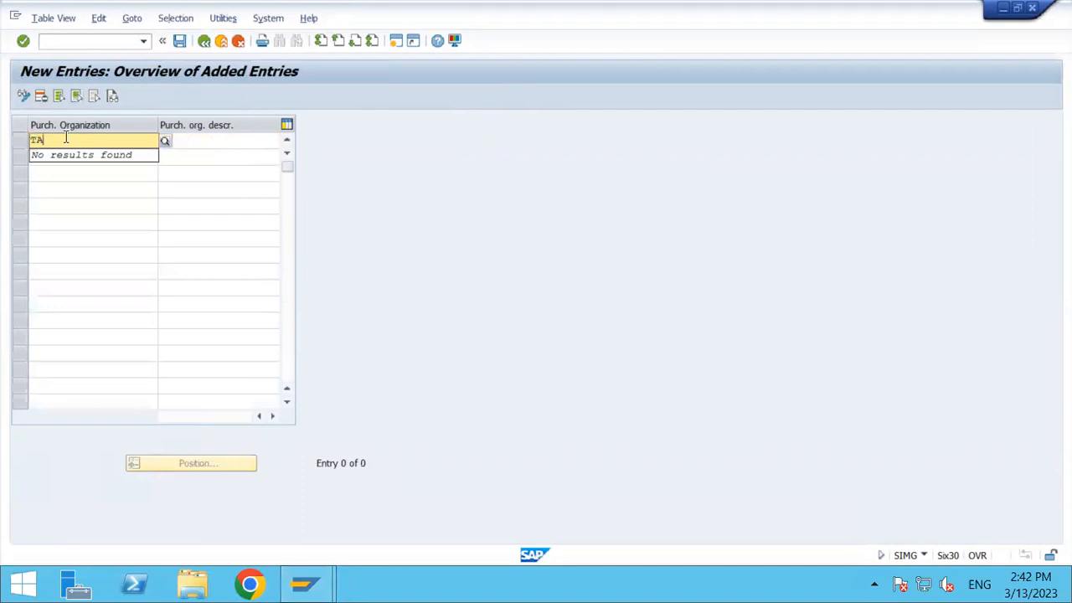
text(P0)
key(Tab)
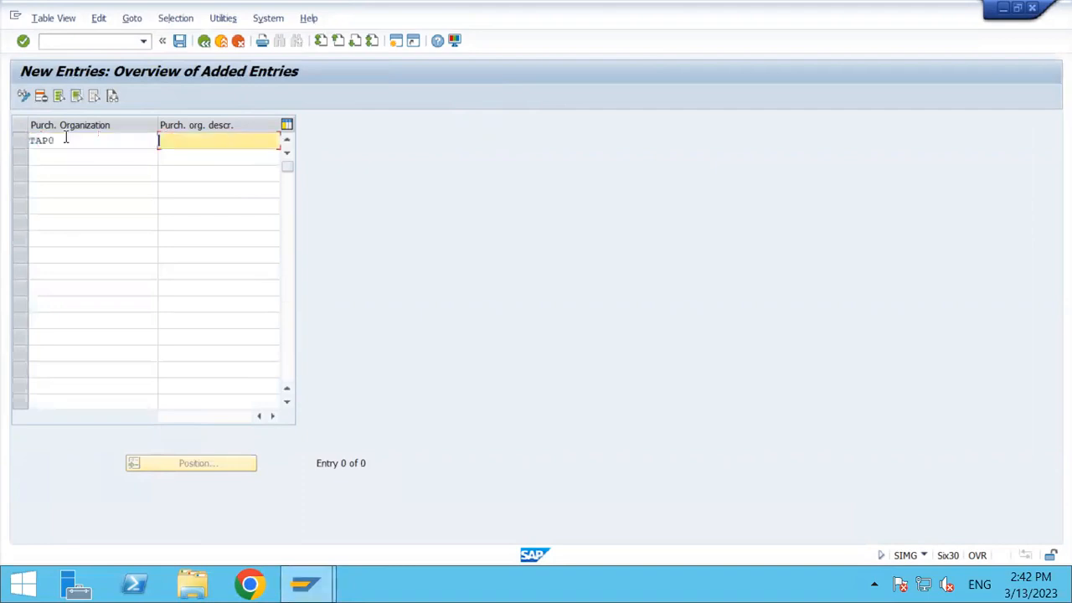
text(Pur)
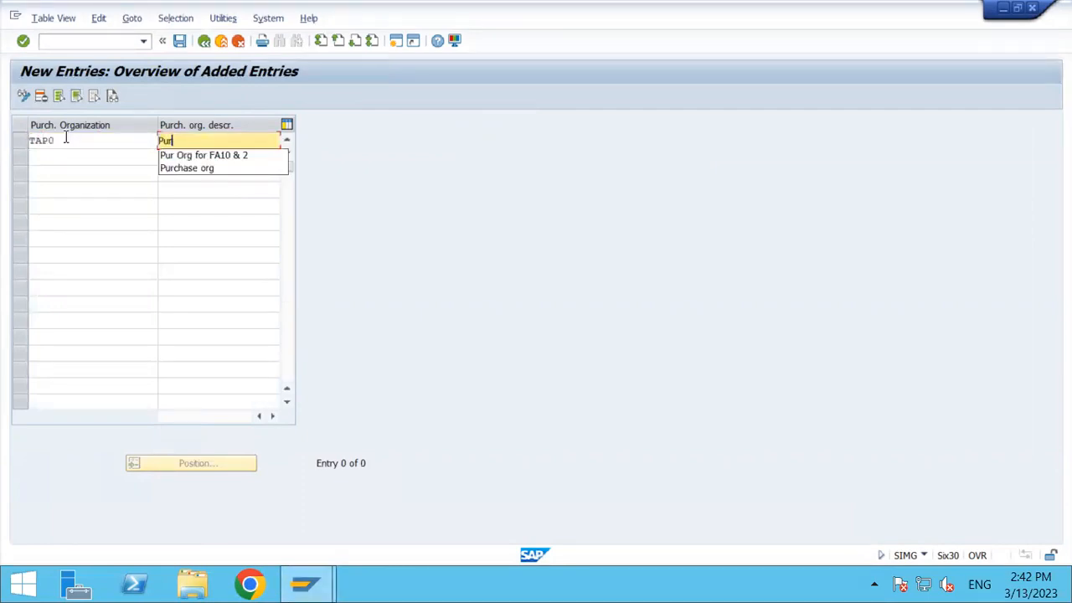
key(Down)
key(Down)
key(Return)
text(for)
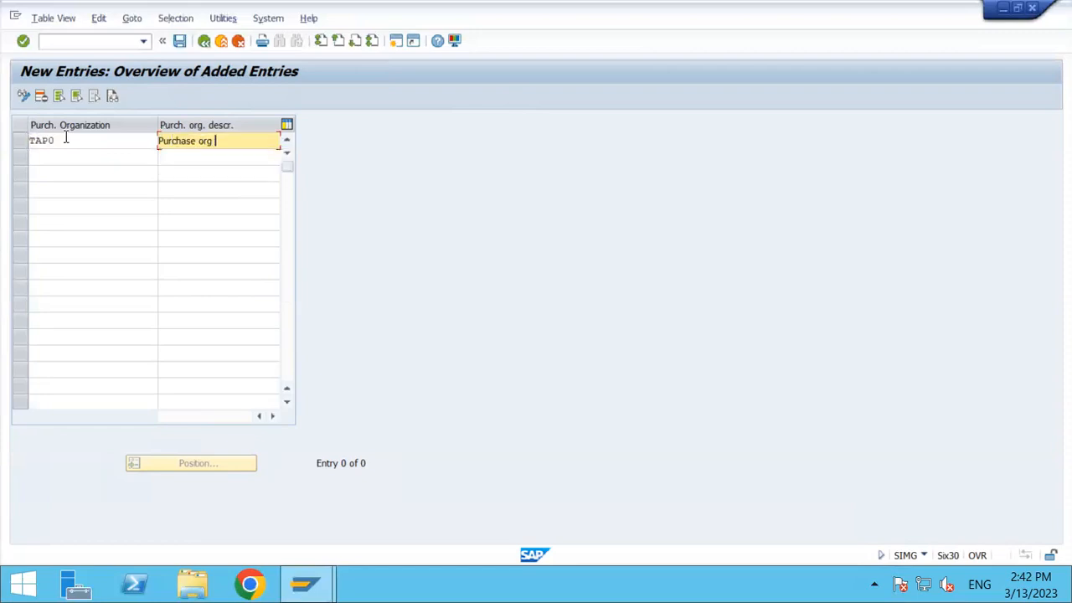
text( TA0)
key(BackSpace)
key(BackSpace)
key(BackSpace)
key(BackSpace)
key(BackSpace)
key(BackSpace)
key(BackSpace)
key(BackSpace)
key(BackSpace)
key(BackSpace)
key(BackSpace)
key(BackSpace)
key(BackSpace)
key(BackSpace)
key(BackSpace)
key(BackSpace)
key(BackSpace)
text(OR)
key(BackSpace)
key(BackSpace)
key(BackSpace)
text(org for )
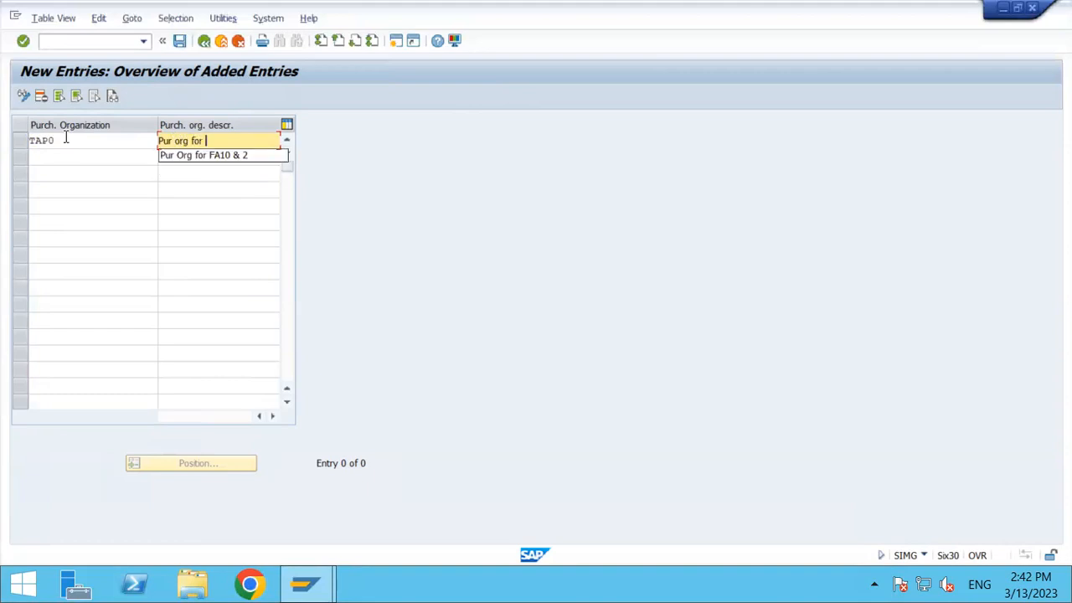
text(TA00)
key(Return)
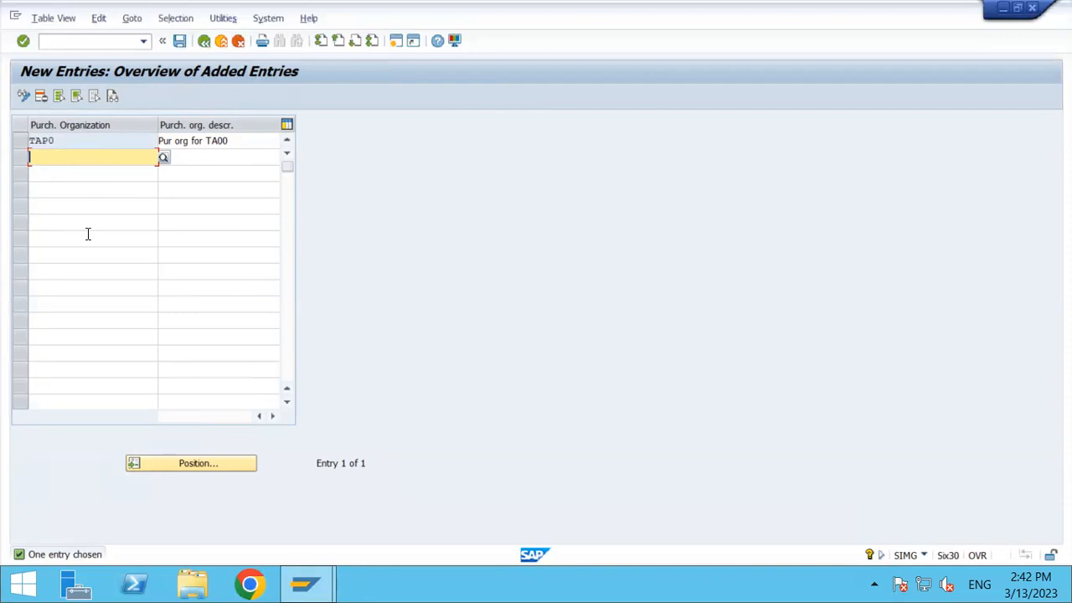
Save the new purchasing organization under the proposed customizing request and return to the customizing guide
click(179, 42)
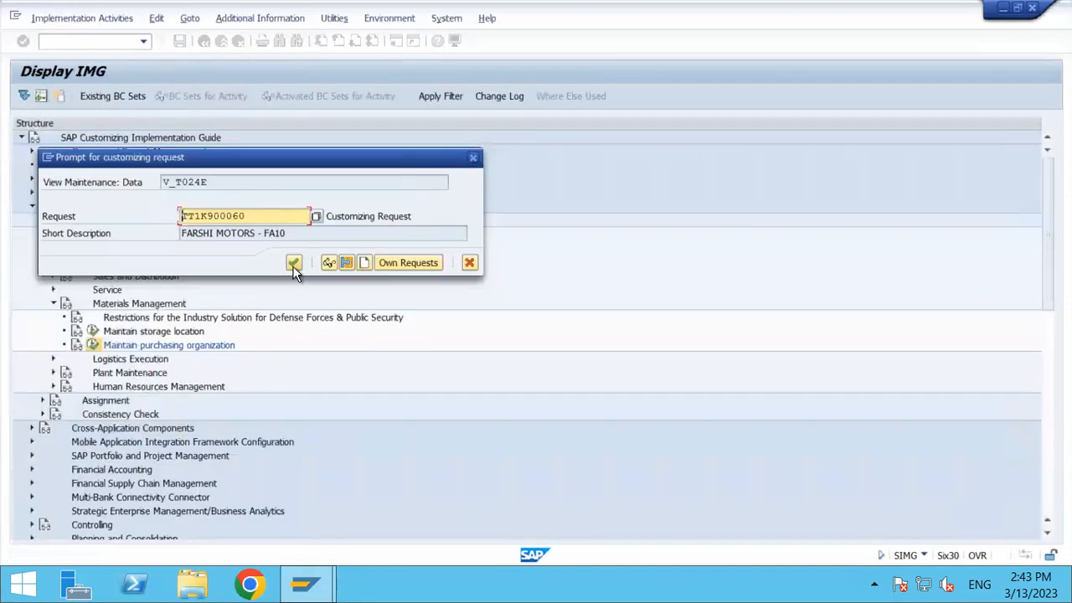
click(293, 263)
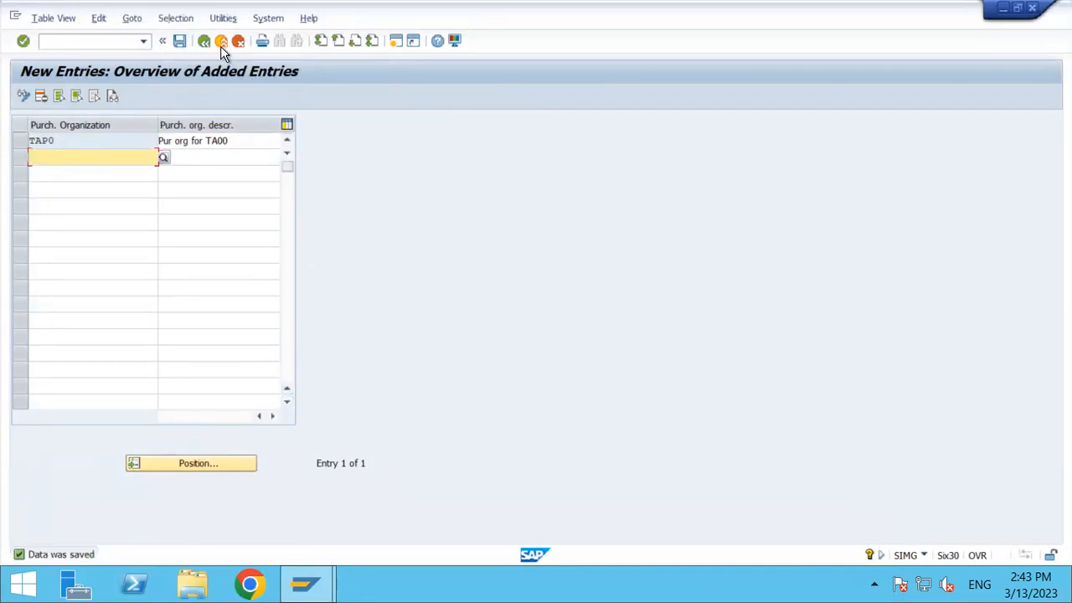
click(206, 41)
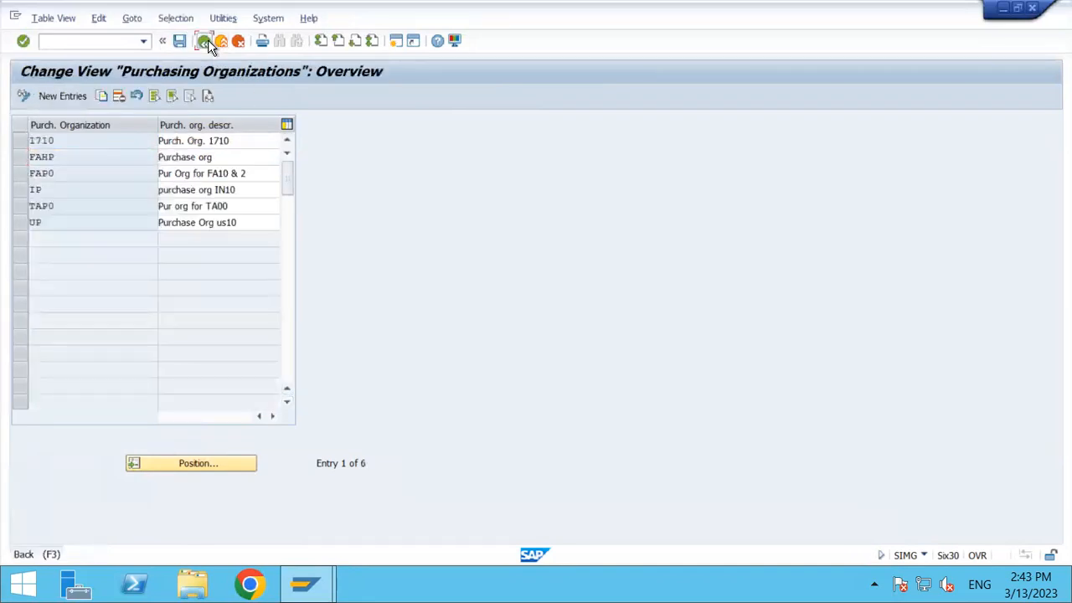
click(206, 41)
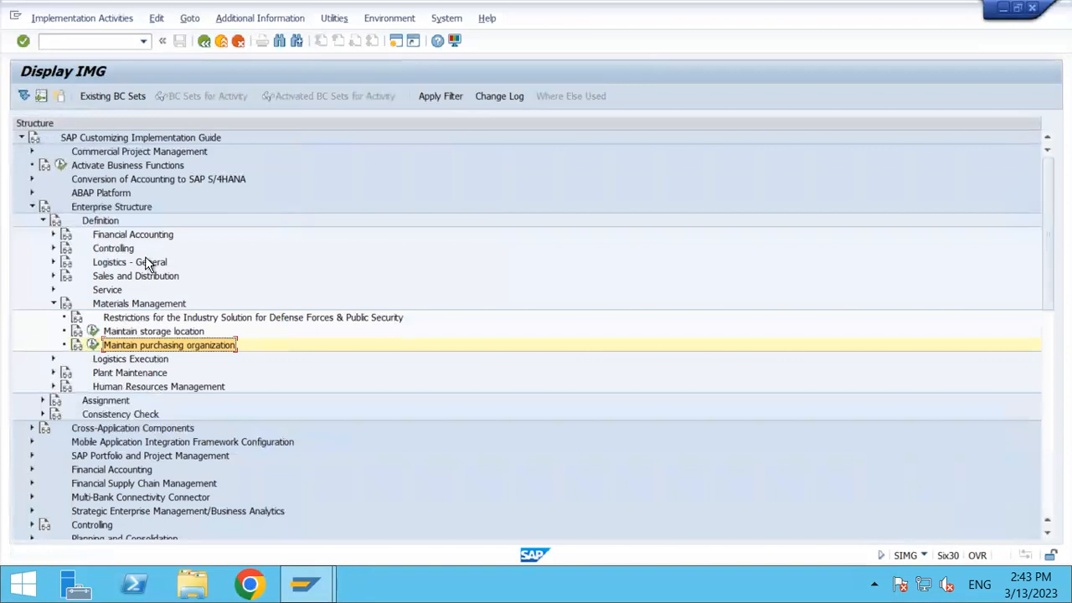
Collapse the Definition node under Enterprise Structure in the customizing guide
click(104, 222)
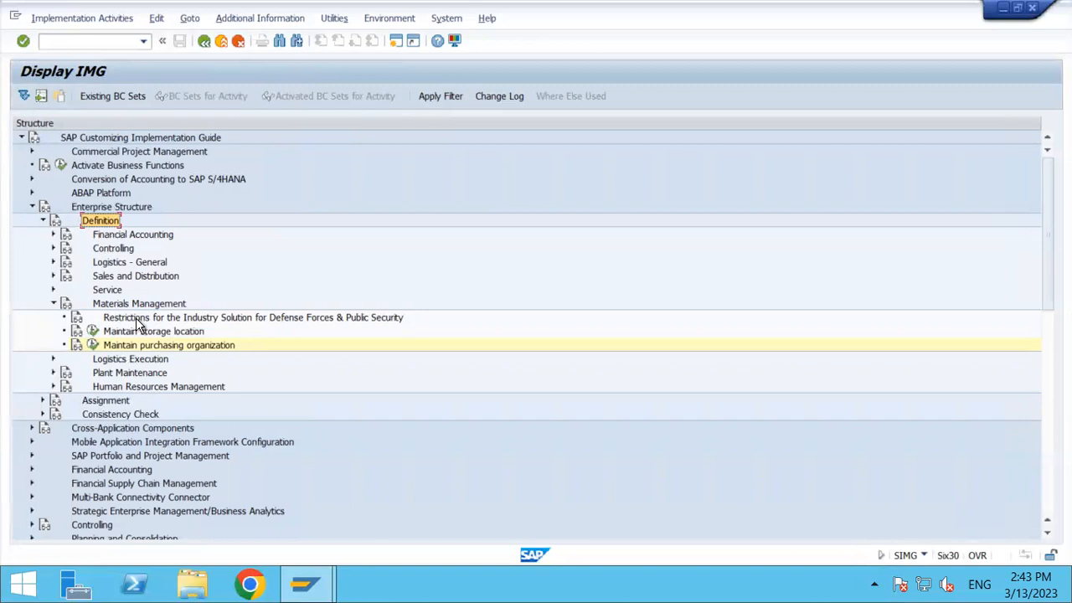
click(32, 207)
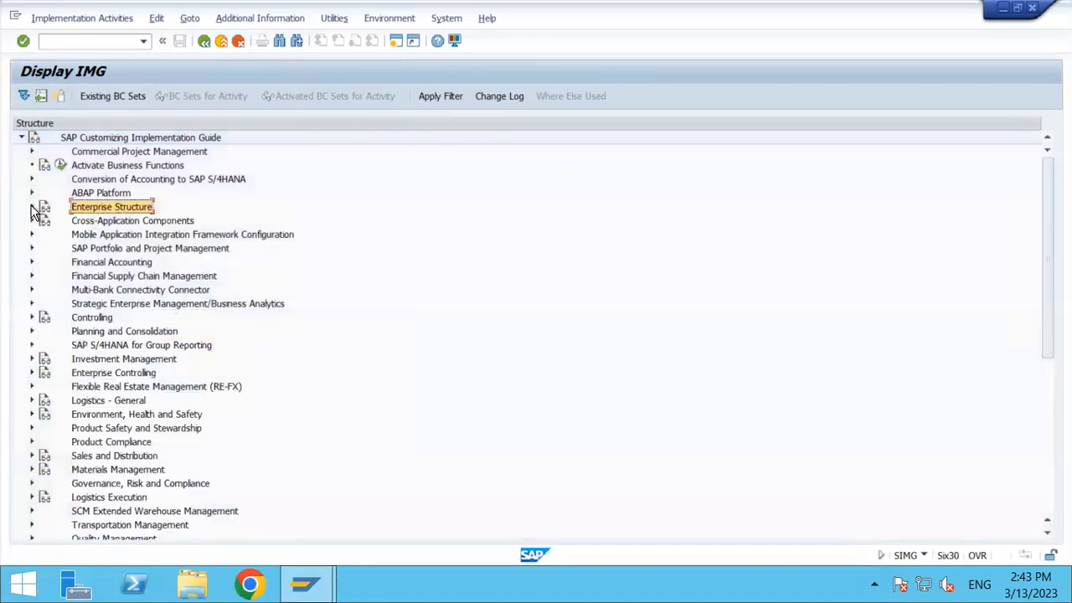
double_click(134, 212)
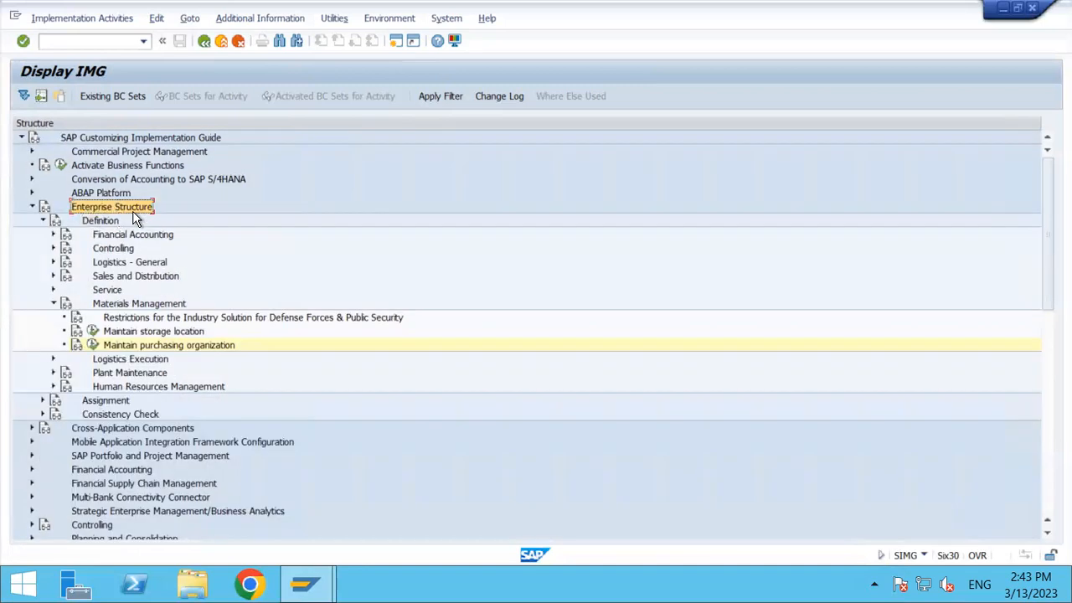
key(Down)
key(Left)
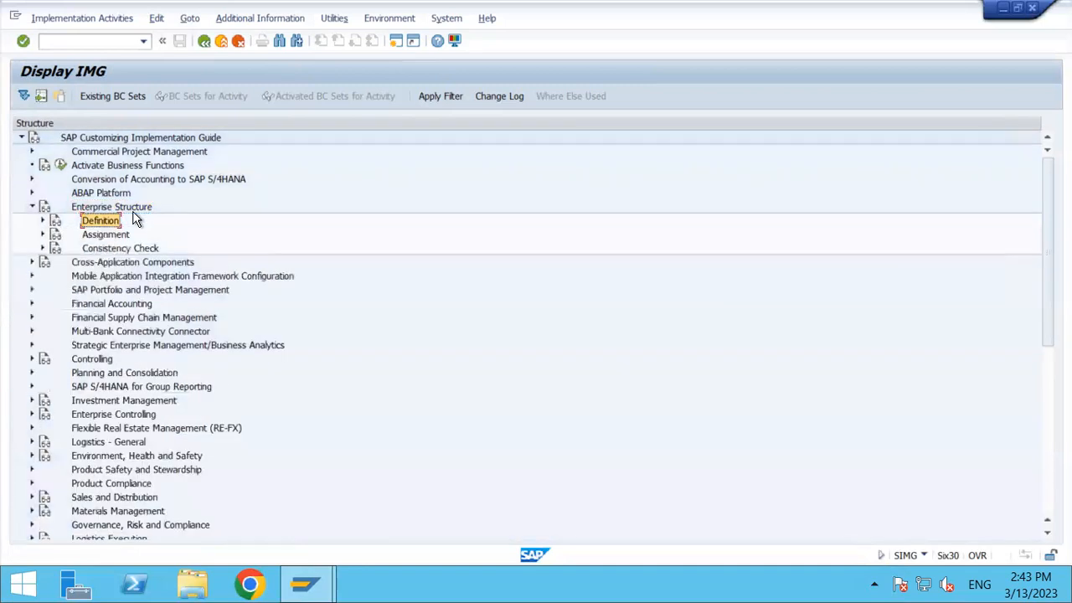
Open the Assign plant to company code activity under Enterprise Structure, Assignment, Logistics - General
key(Down)
key(Right)
key(Down)
key(Down)
key(Down)
key(Right)
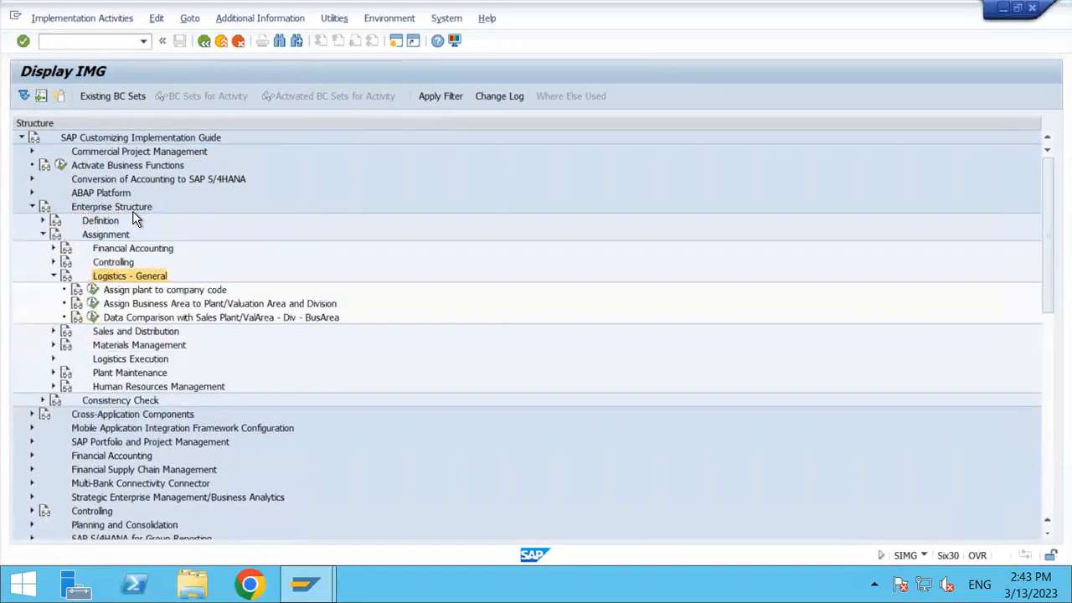
key(Down)
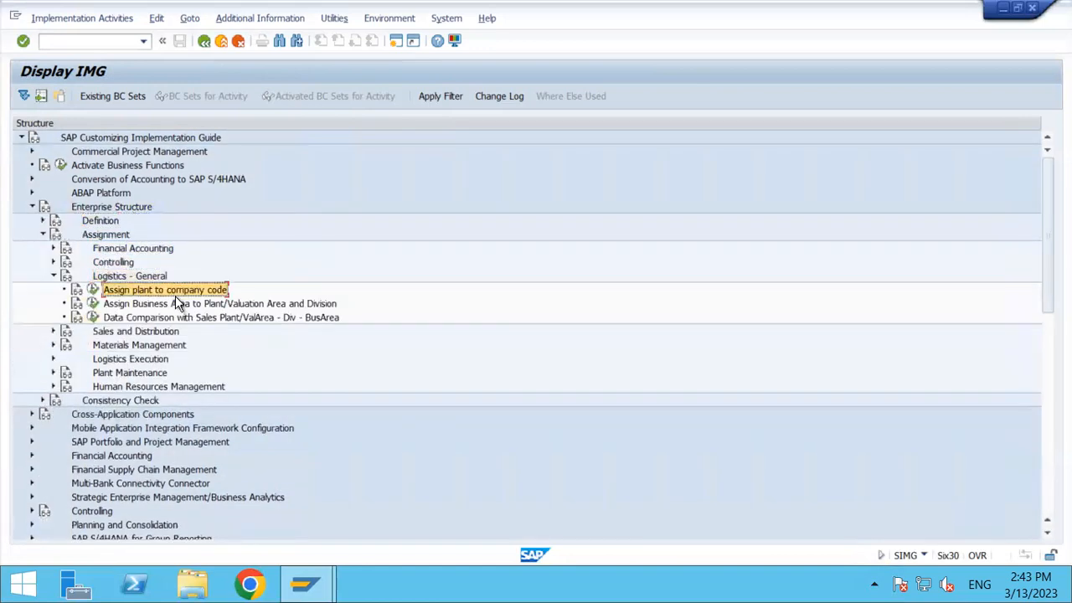
click(94, 291)
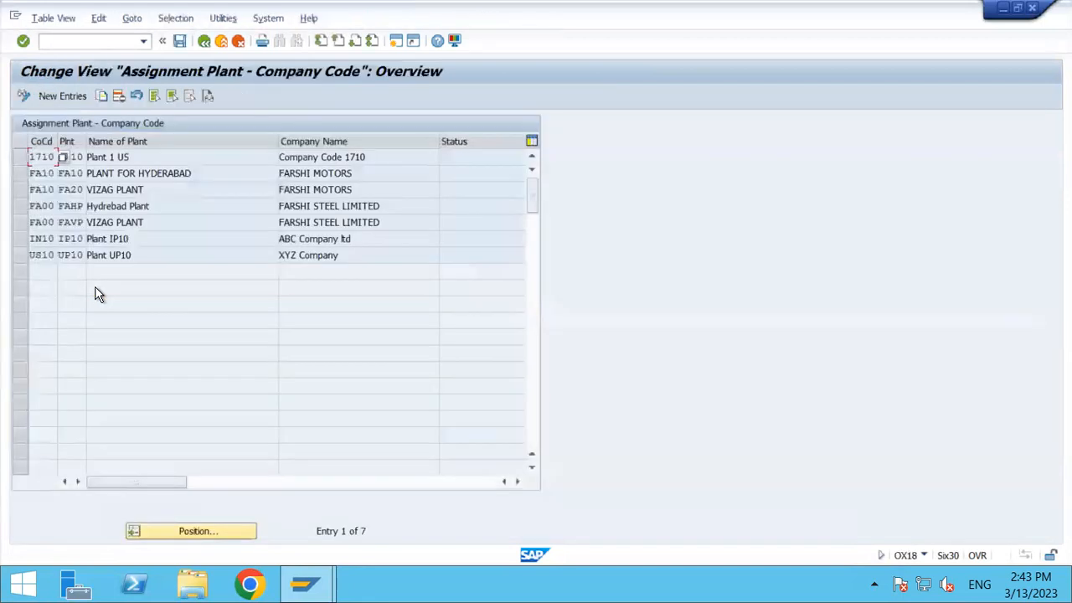
Add a new entry assigning the Hyderabad plant TAH0 to company code TA00
click(71, 98)
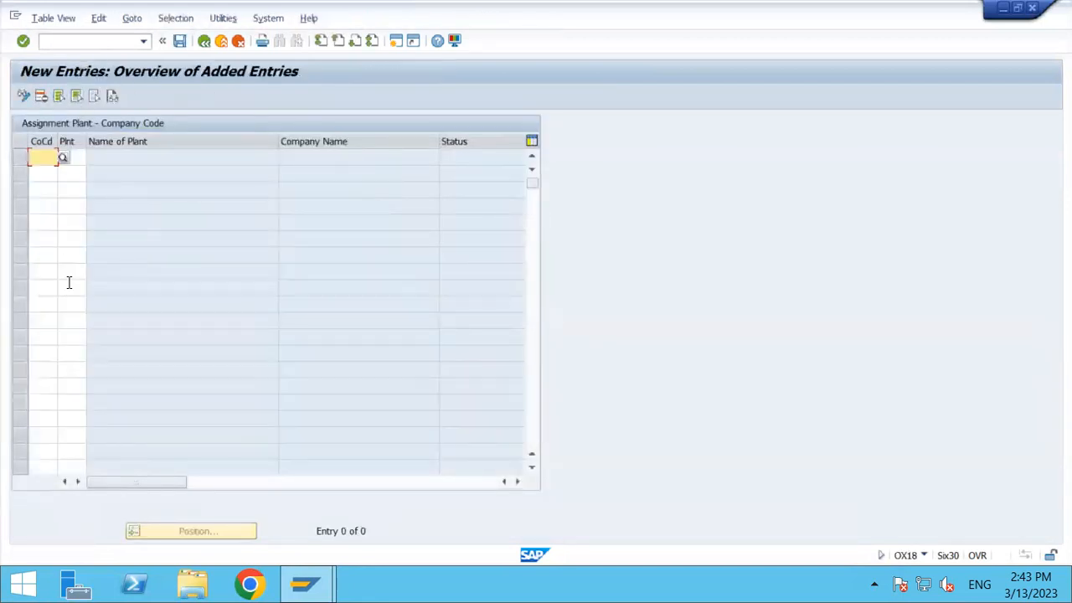
text(TA00)
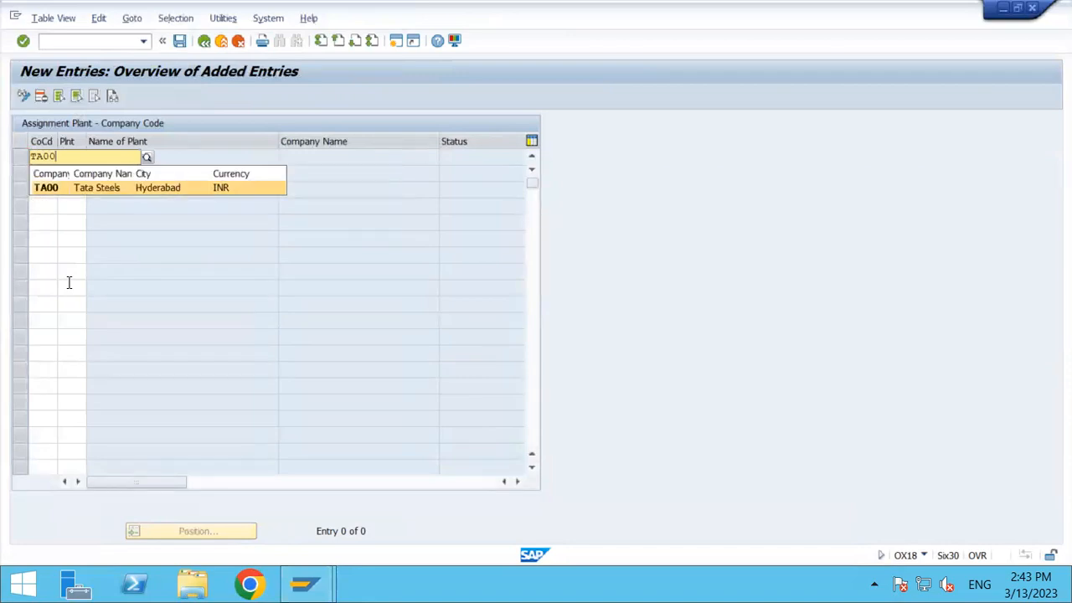
key(Tab)
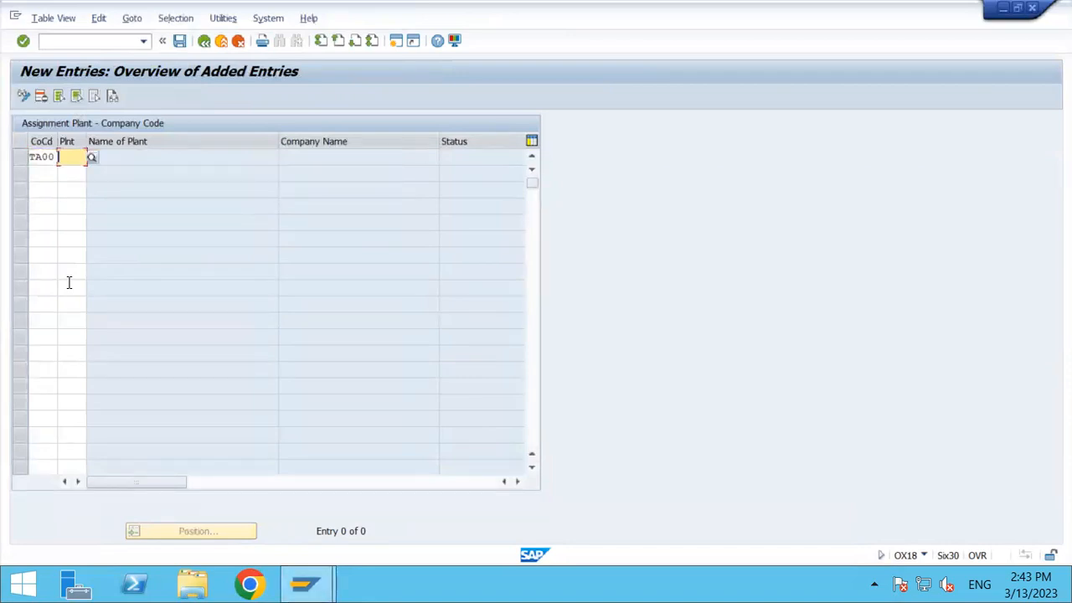
text(TA)
key(Down)
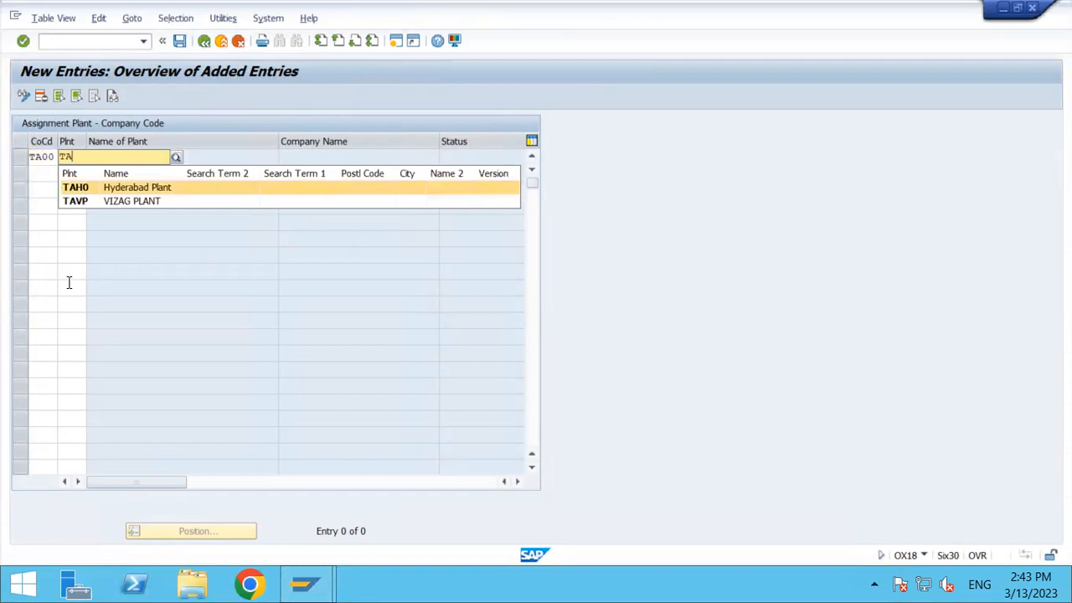
key(Return)
key(Return)
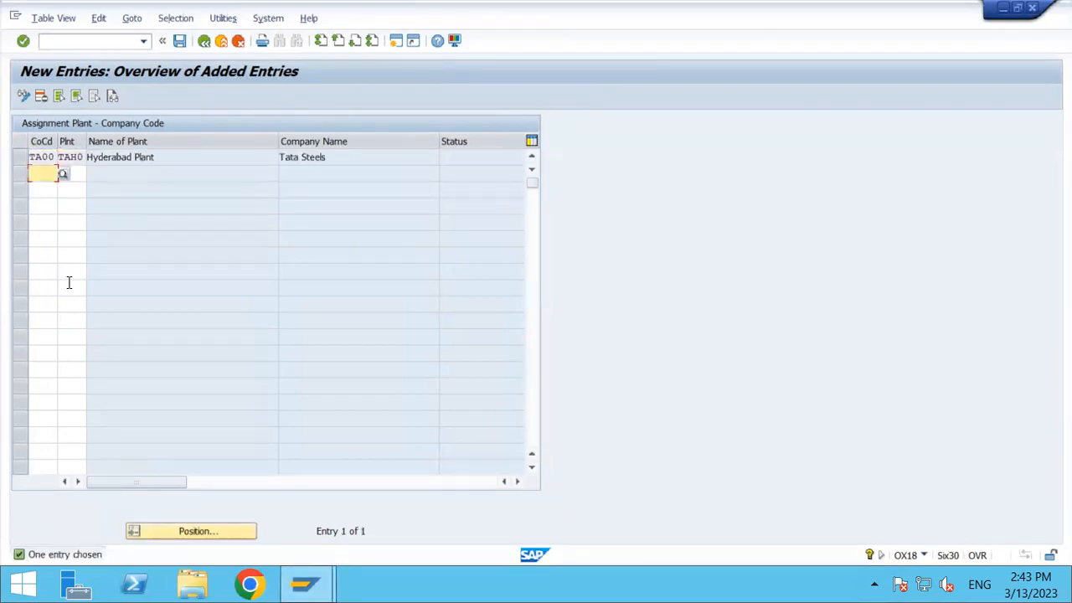
Add a second entry assigning the Vizag plant TAVP to company code TA00
text(TA00)
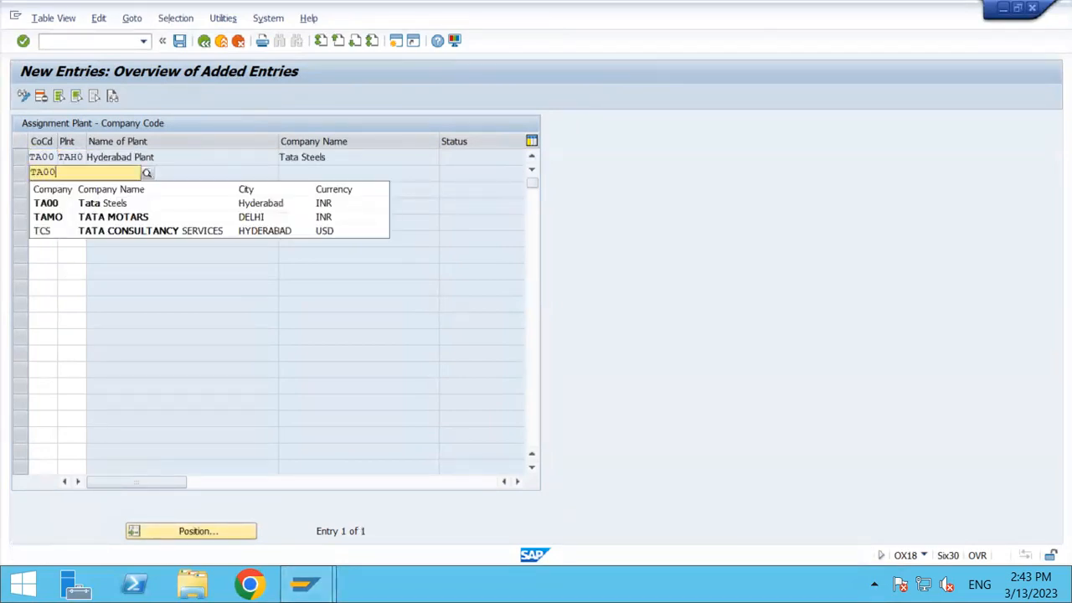
key(Tab)
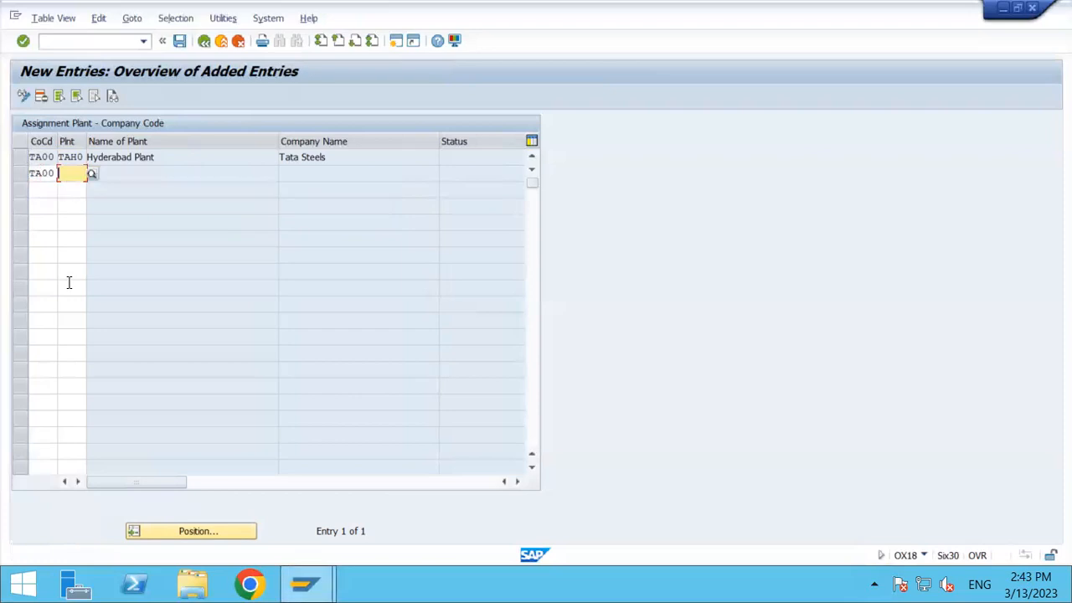
text(TAVP)
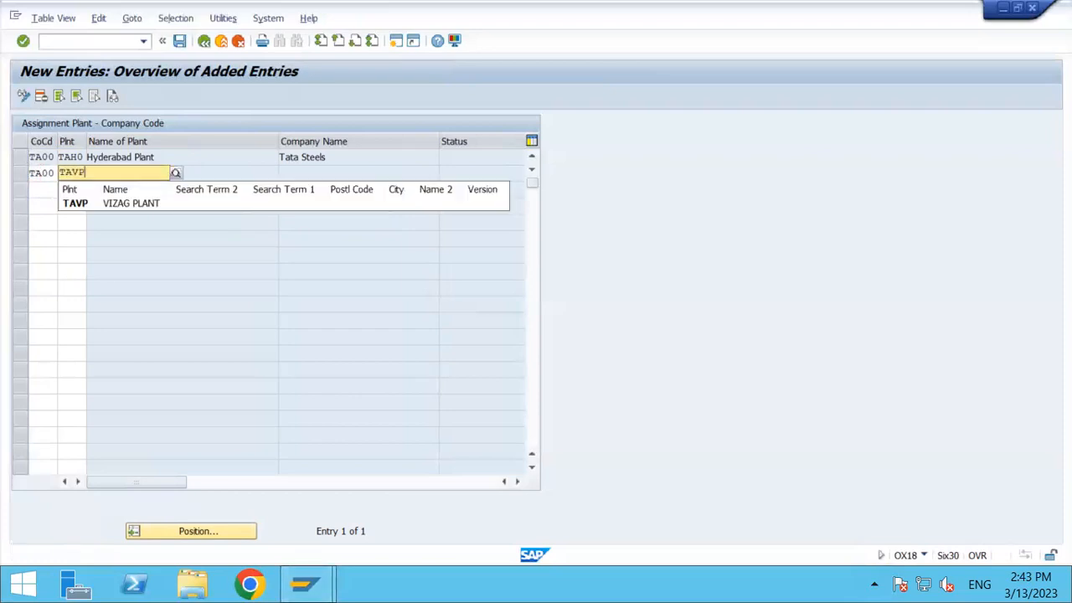
key(Return)
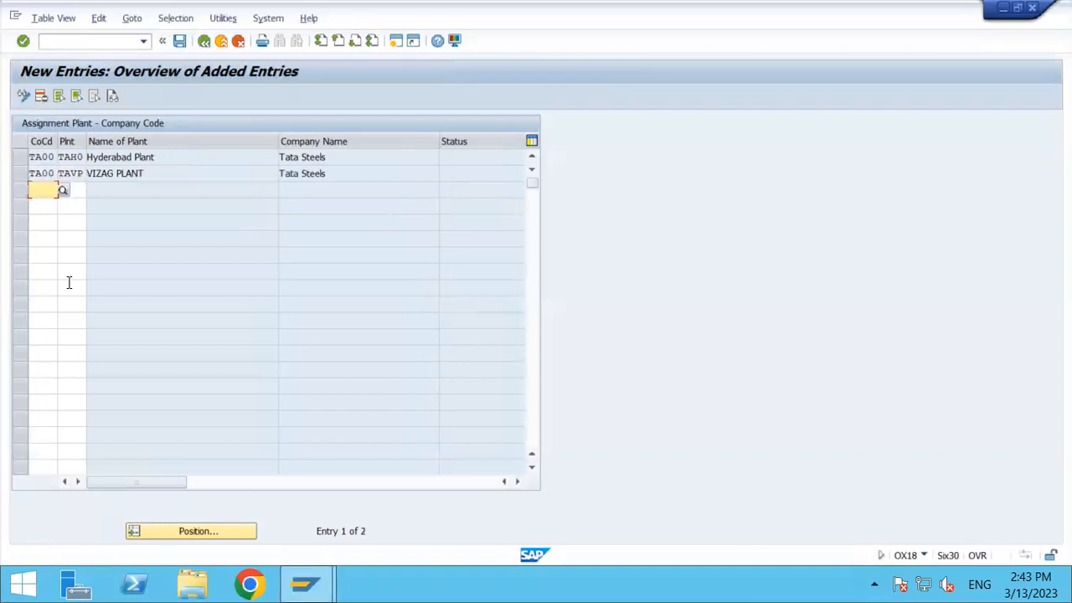
Save both plant assignments under the proposed customizing request and return to the customizing guide
click(181, 41)
click(294, 263)
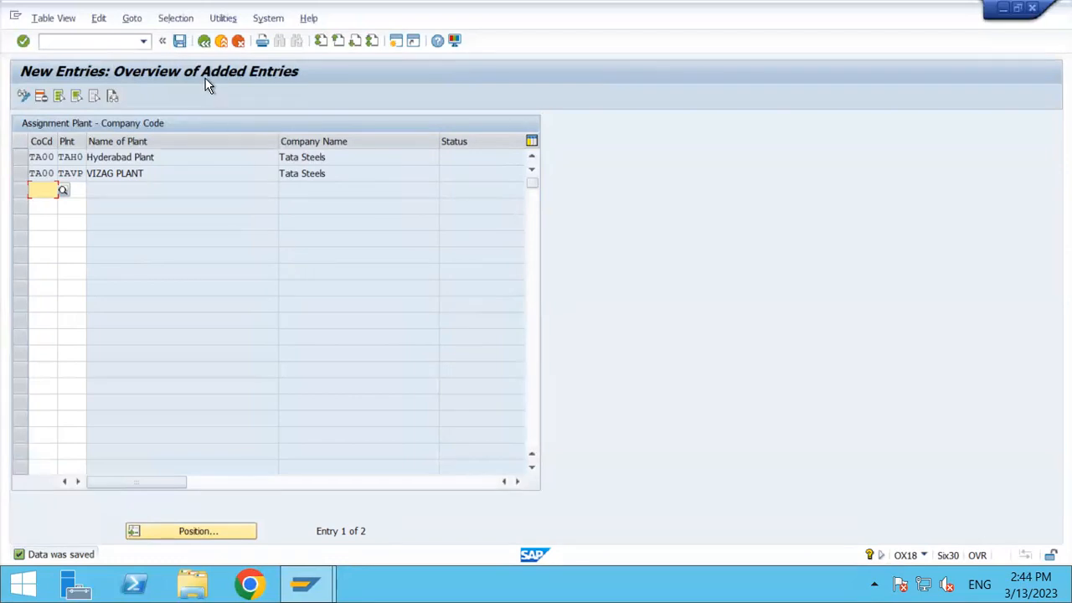
click(204, 42)
click(204, 42)
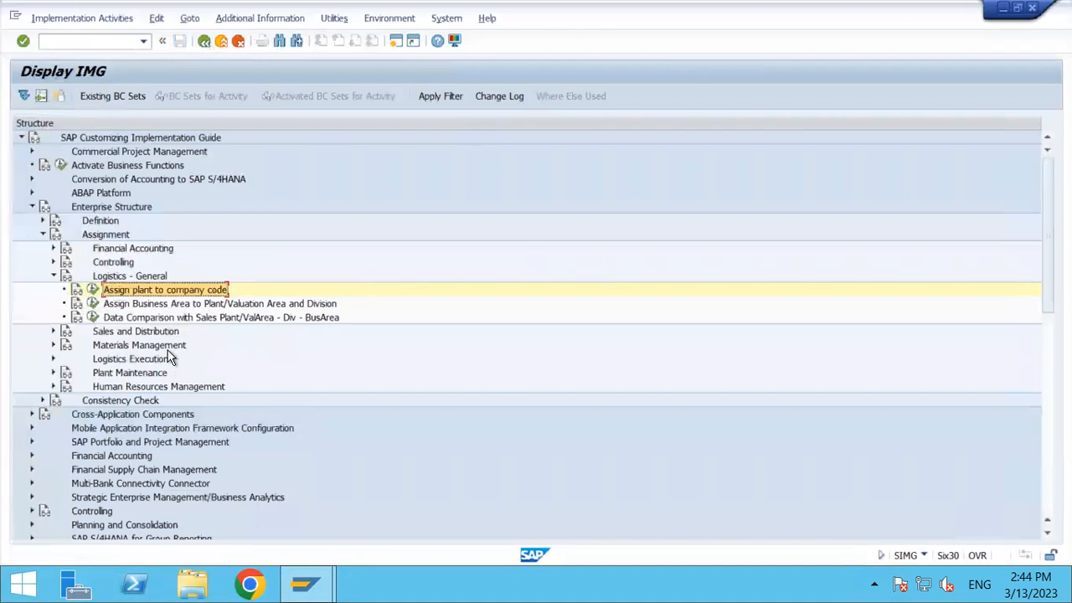
Collapse Logistics - General and open Assign purchasing organization to company code under the Materials Management assignments
click(52, 276)
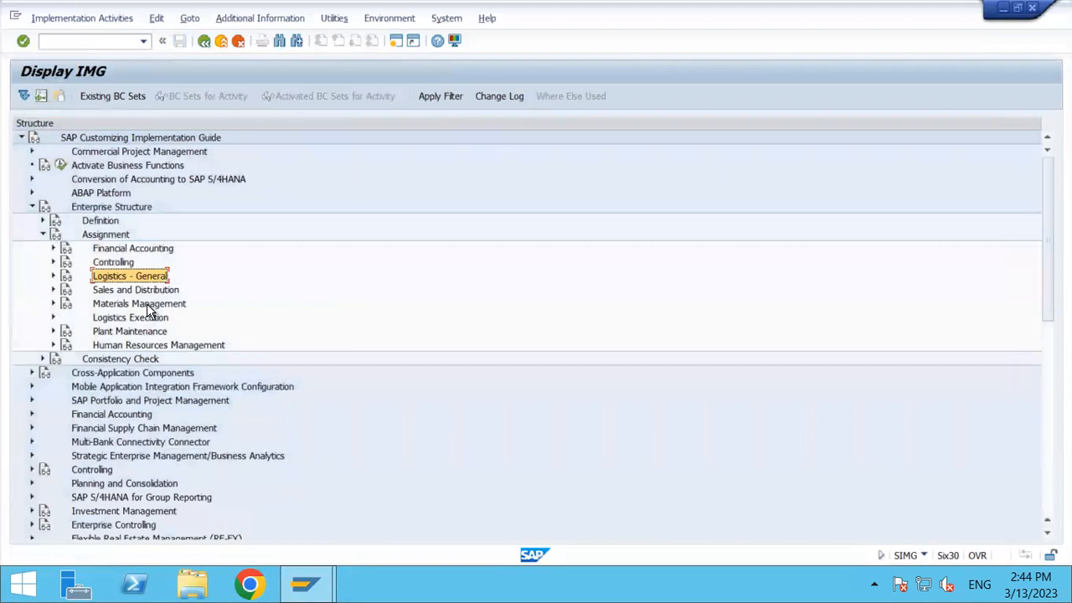
click(147, 304)
double_click(147, 305)
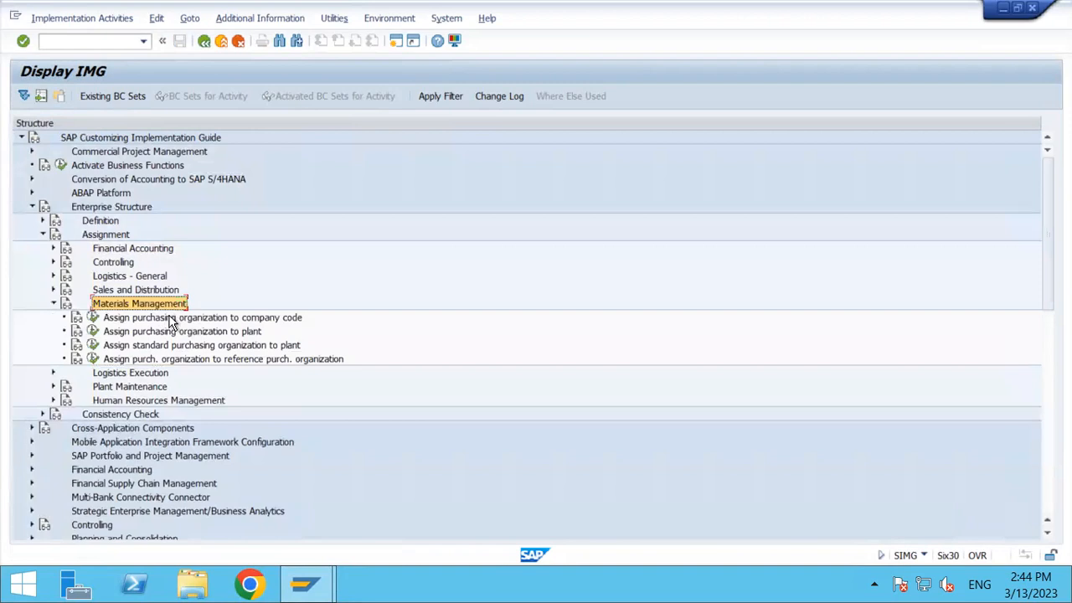
click(170, 318)
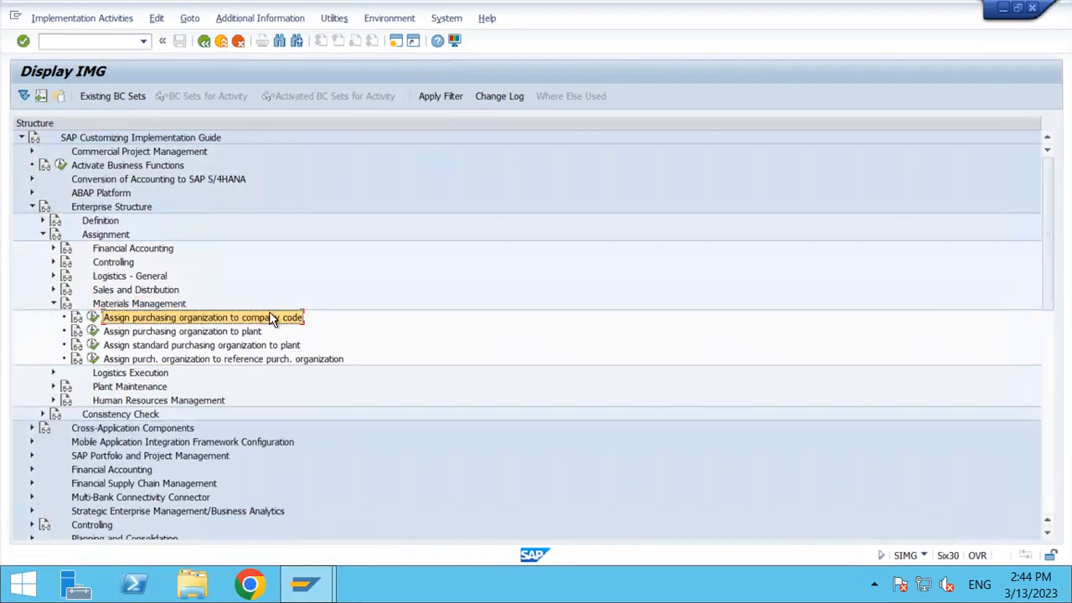
click(132, 334)
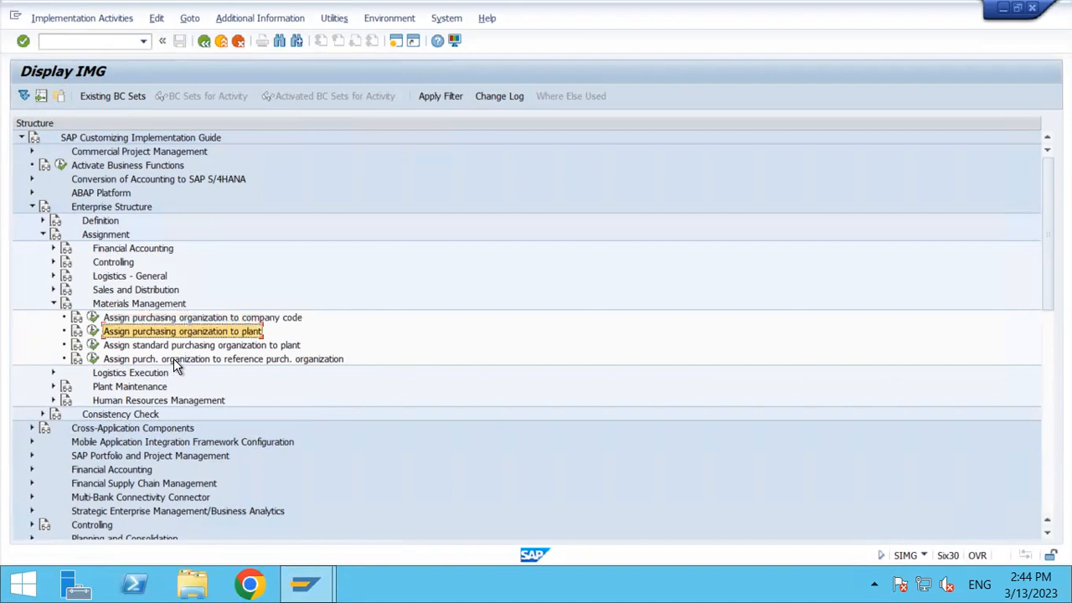
click(153, 318)
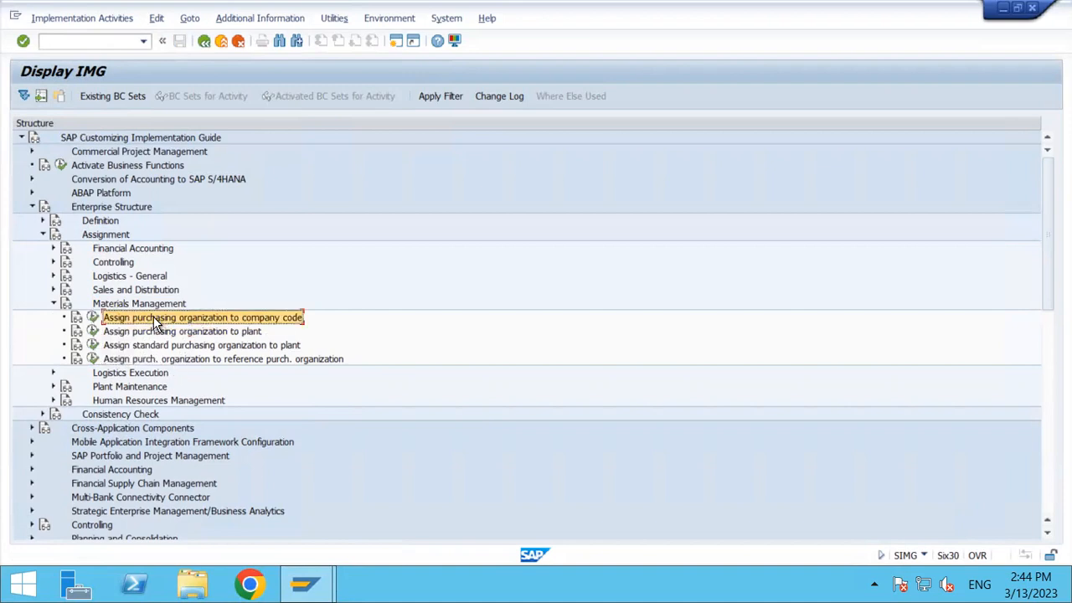
click(93, 319)
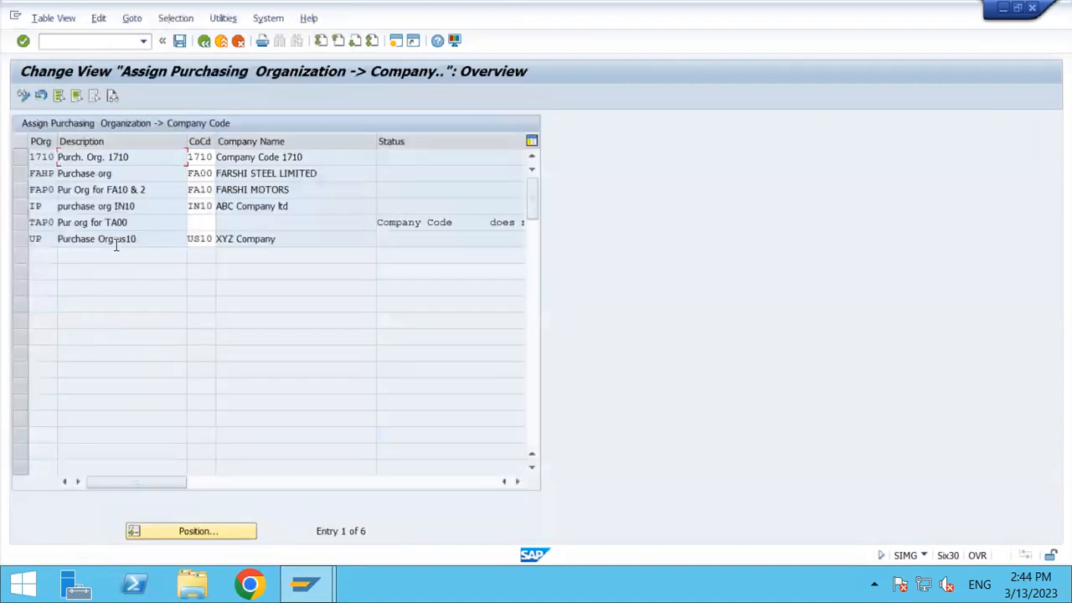
Assign purchasing organization TAP0 to company code TA00, save it under the proposed customizing request, and return to the customizing guide
click(199, 223)
text(TA00)
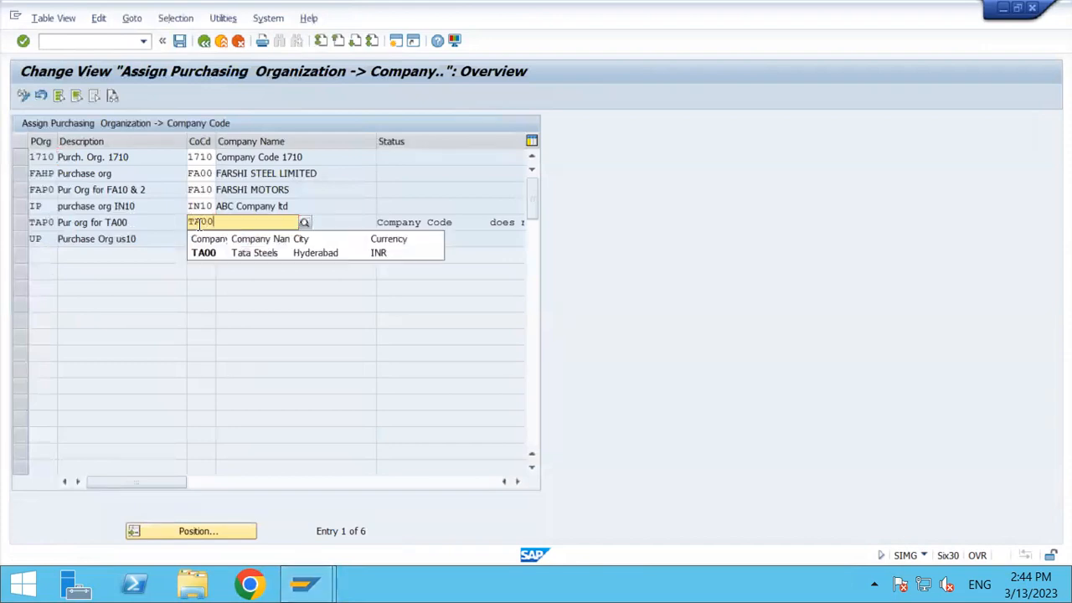
key(Return)
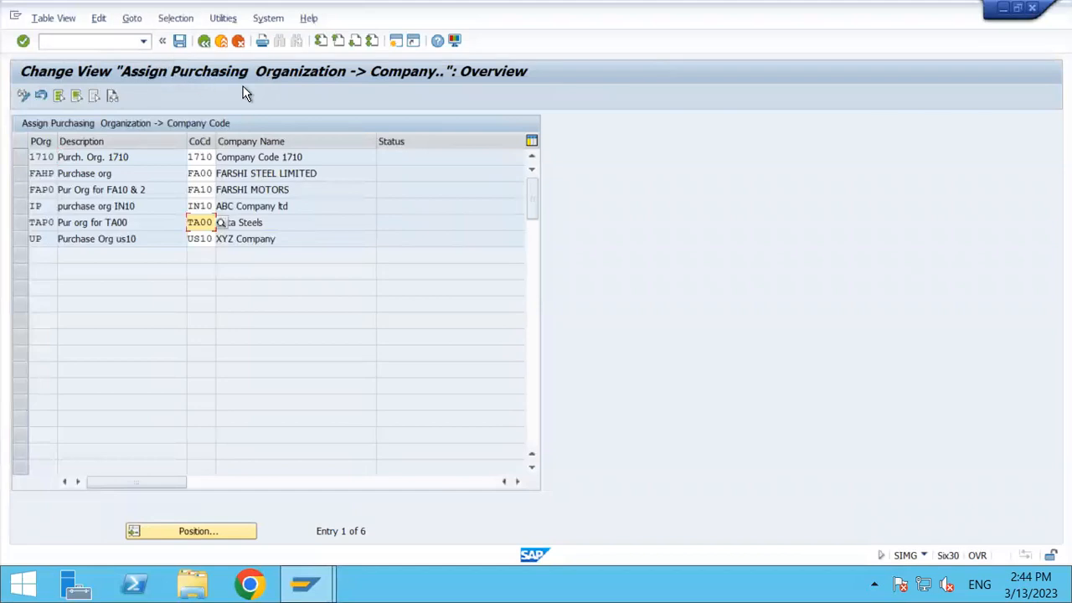
click(181, 42)
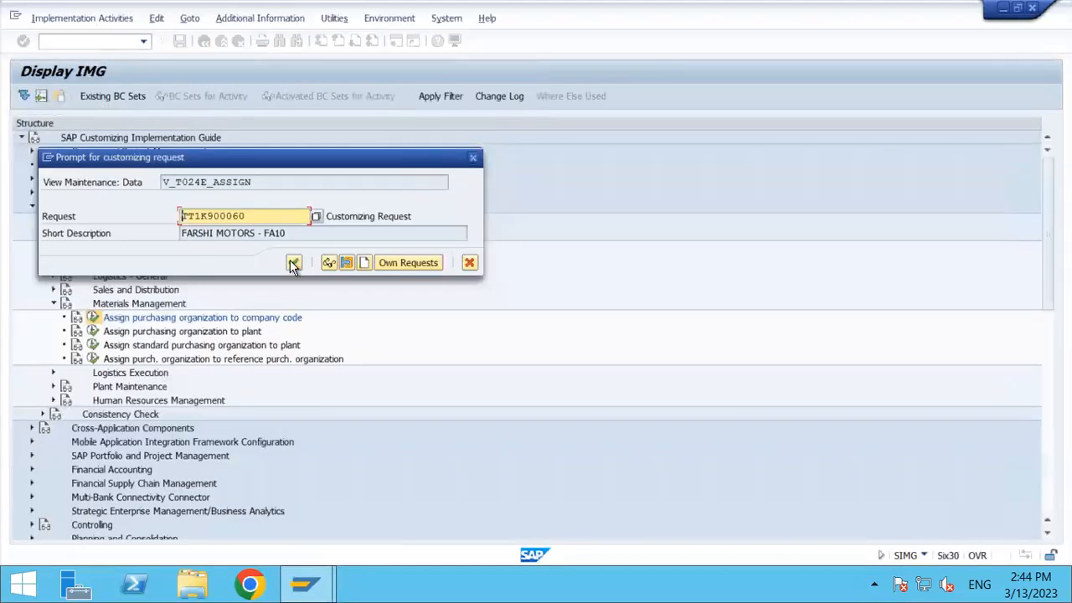
click(293, 262)
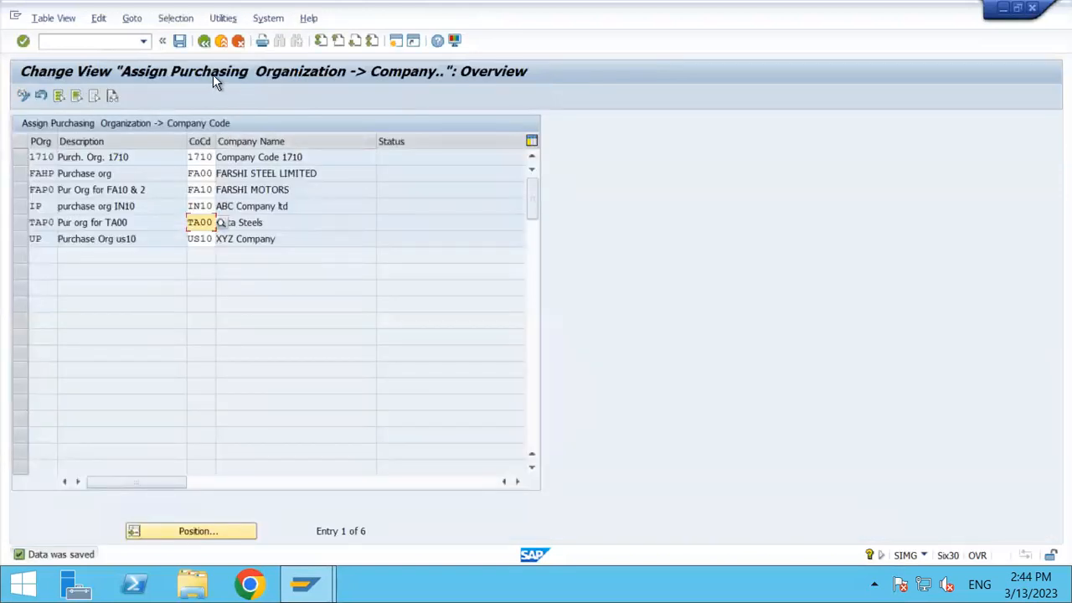
click(203, 42)
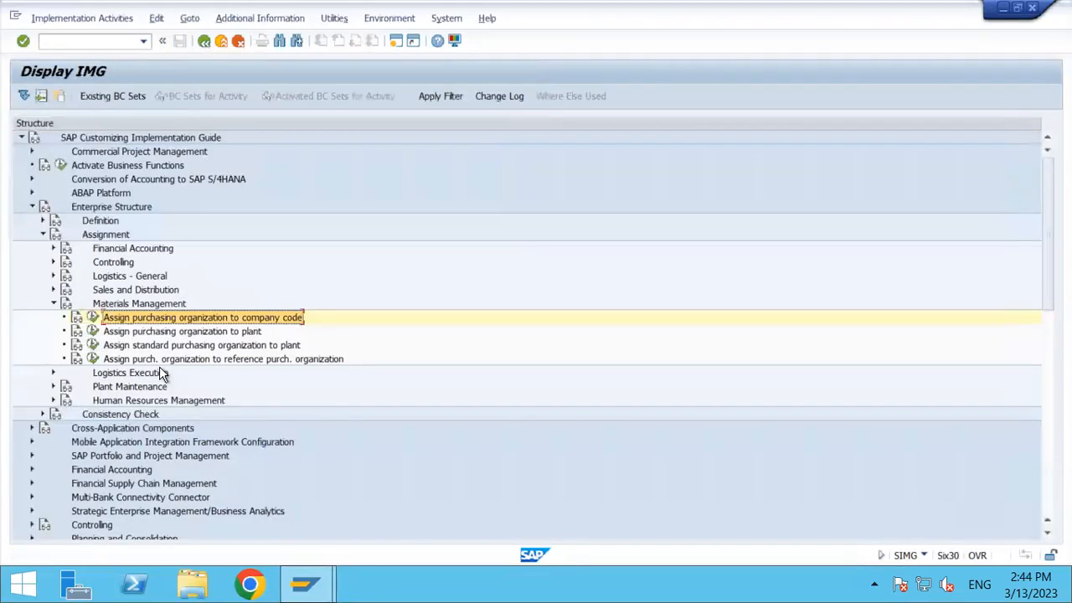
Open Assign purchasing organization to plant and add a new entry assigning TAP0 to the Hyderabad plant TAH0
click(182, 331)
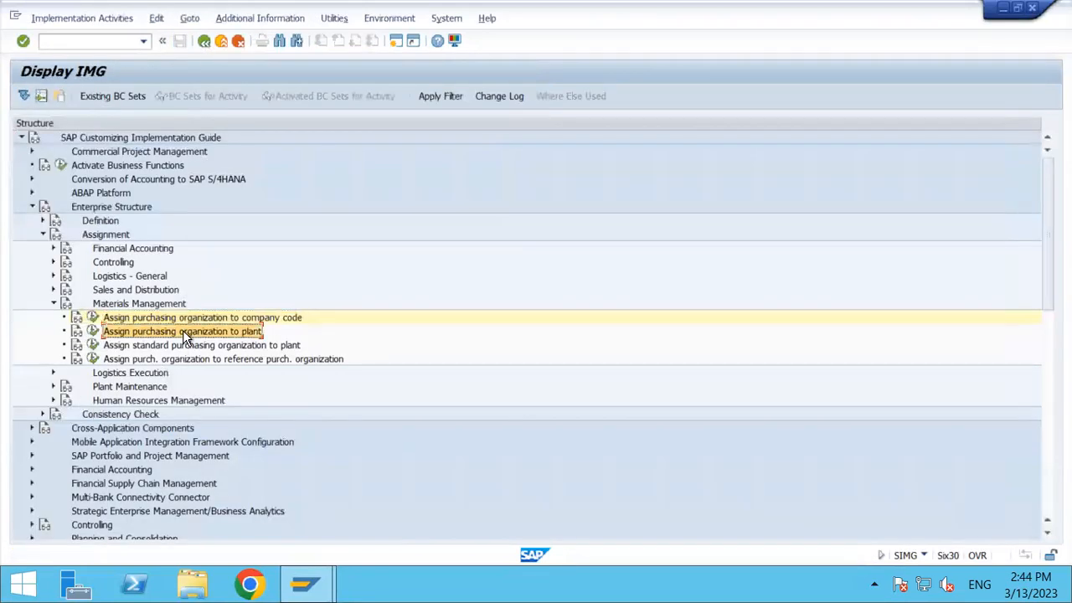
click(93, 332)
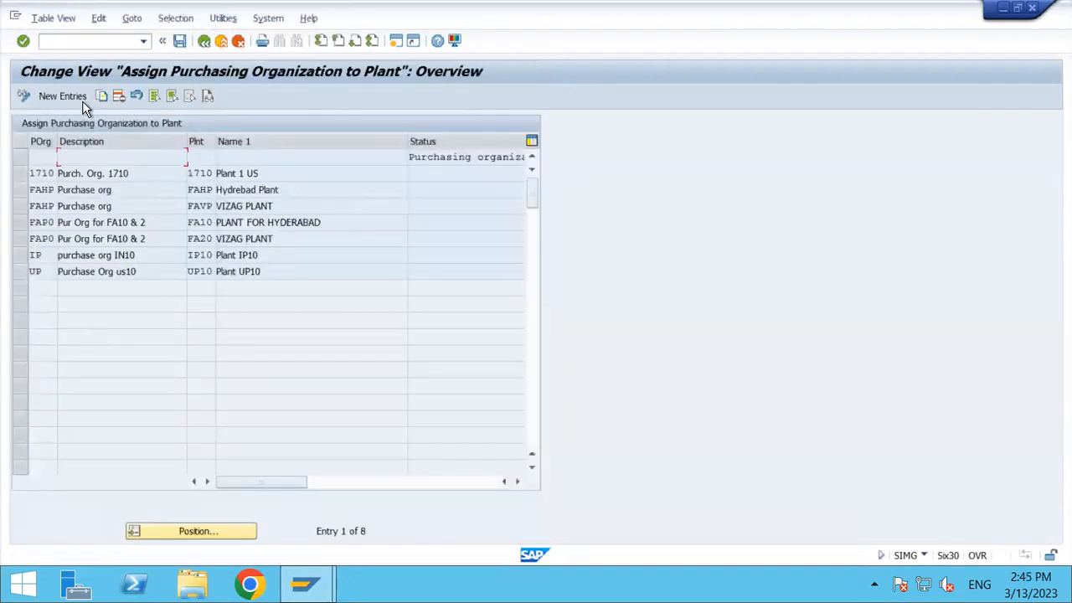
click(62, 97)
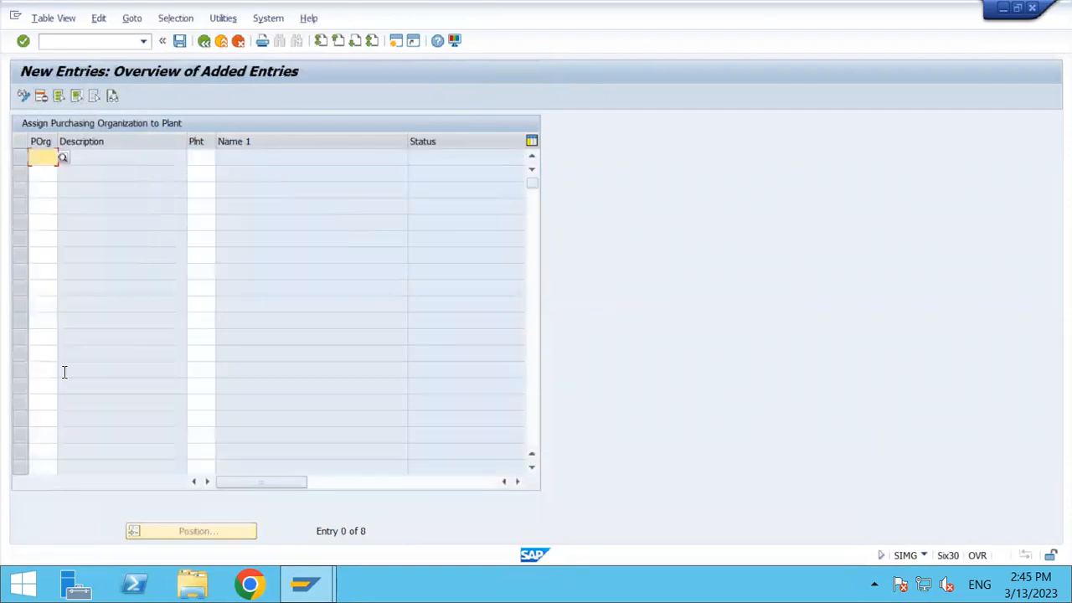
text(T)
key(Down)
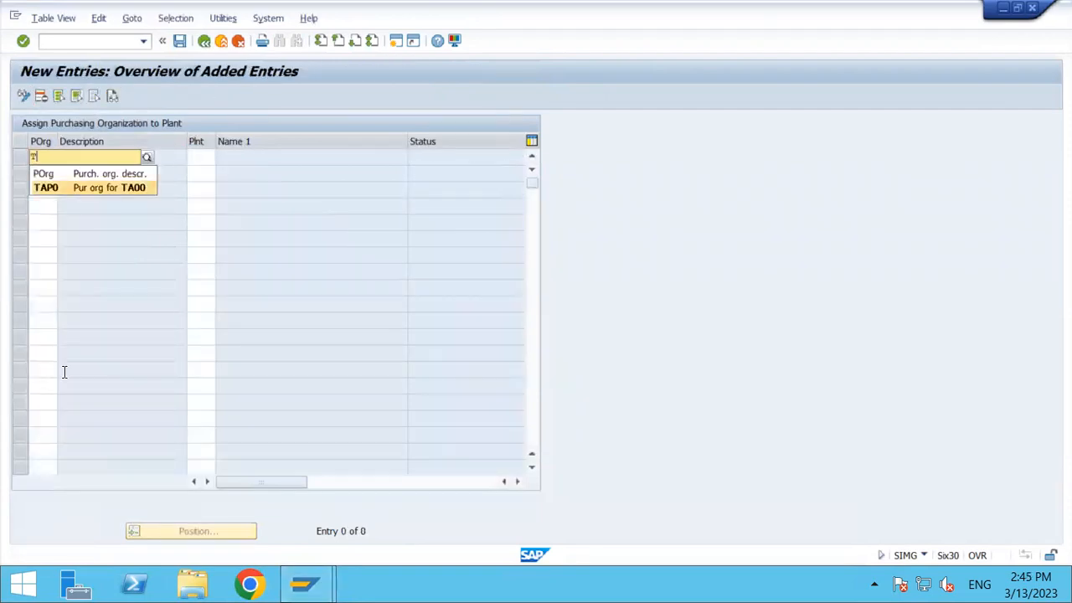
key(Return)
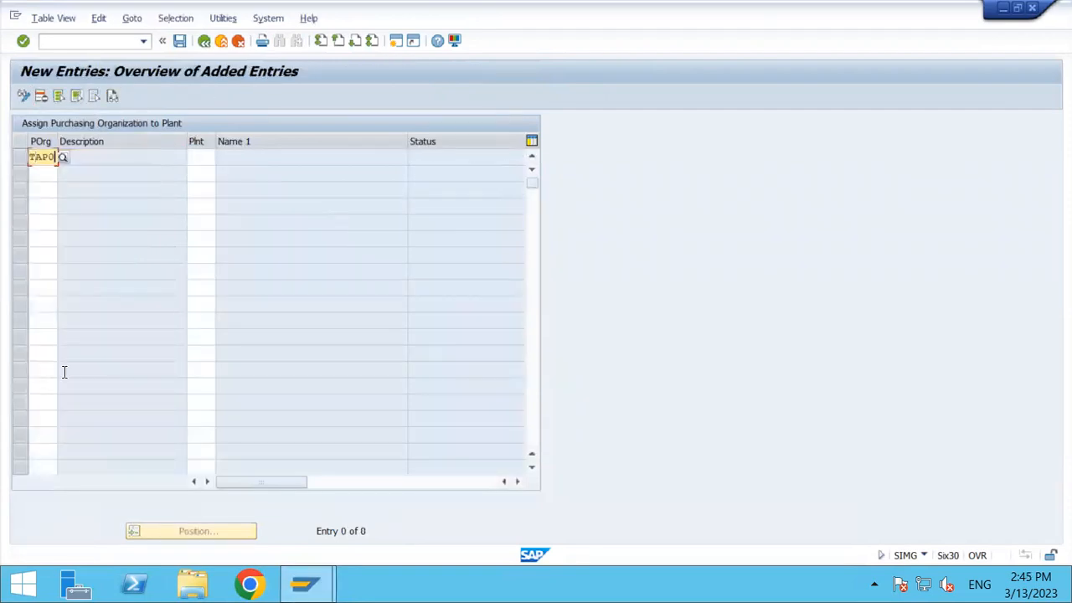
click(203, 155)
text(T)
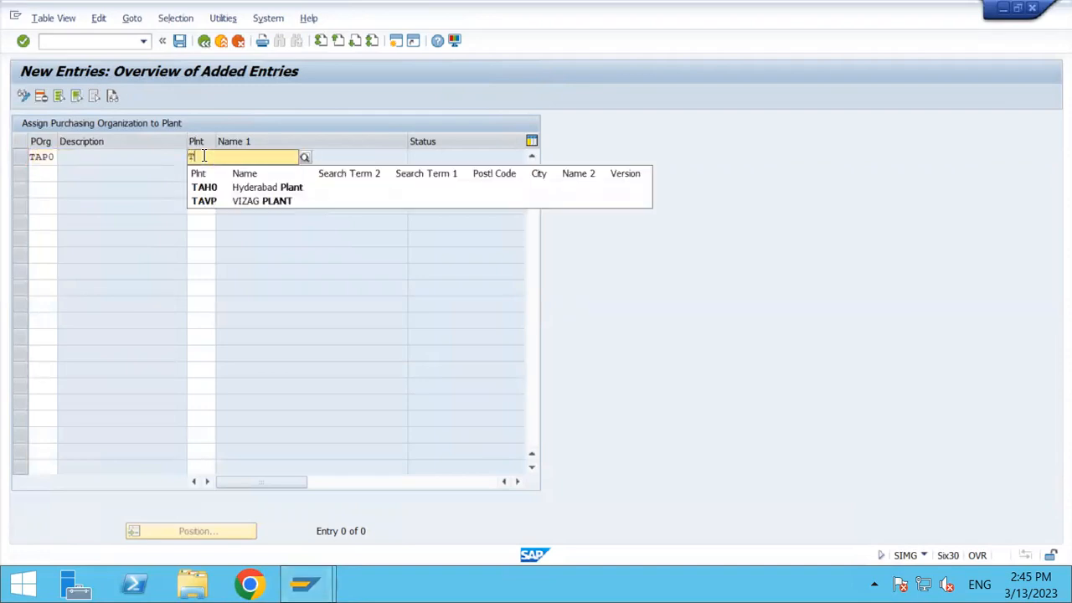
key(Down)
key(Return)
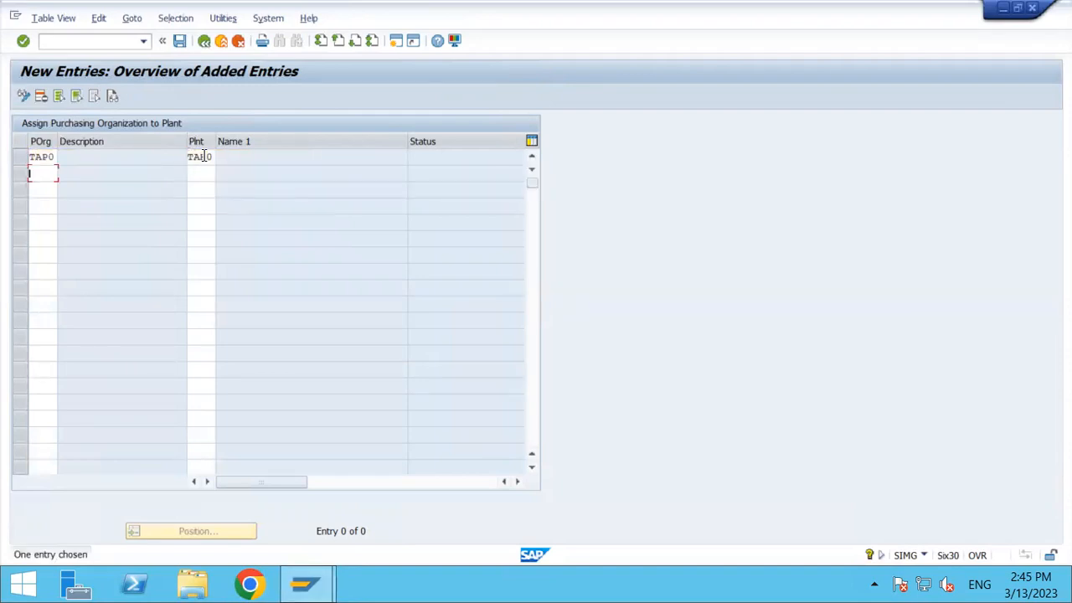
key(Return)
Add a second entry assigning TAP0 to the Vizag plant TAVP and save both entries under the proposed customizing request
text(TA)
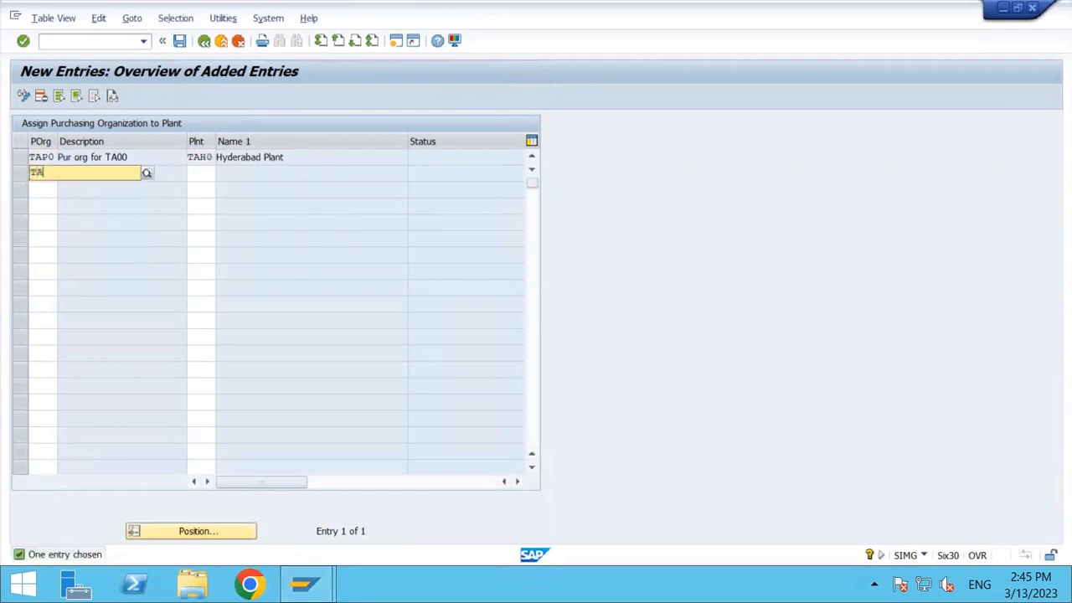
key(Down)
key(Return)
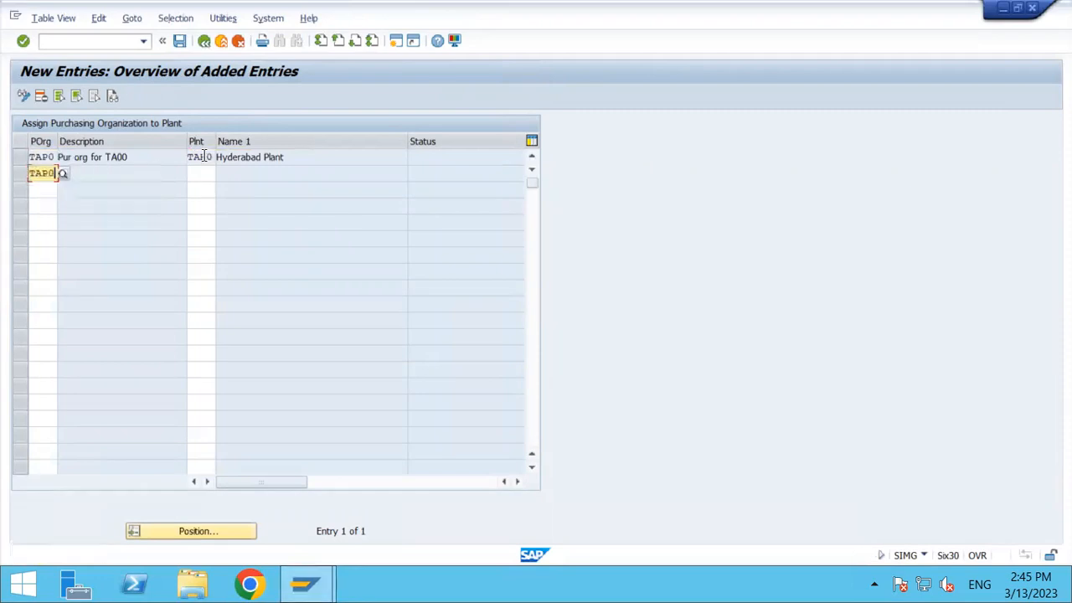
key(Tab)
text(TA)
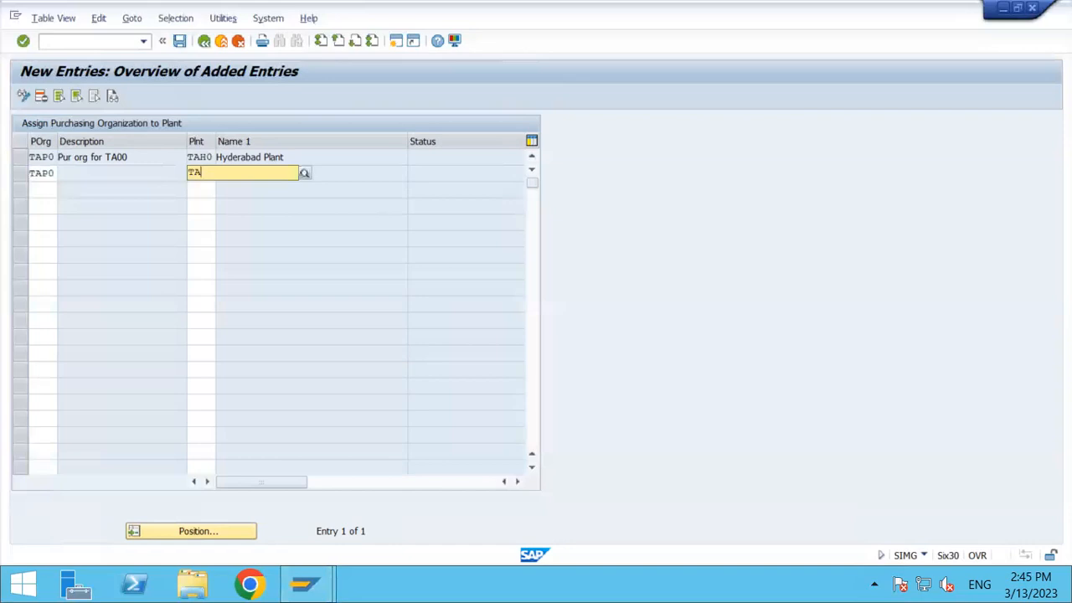
key(Down)
key(Return)
key(Return)
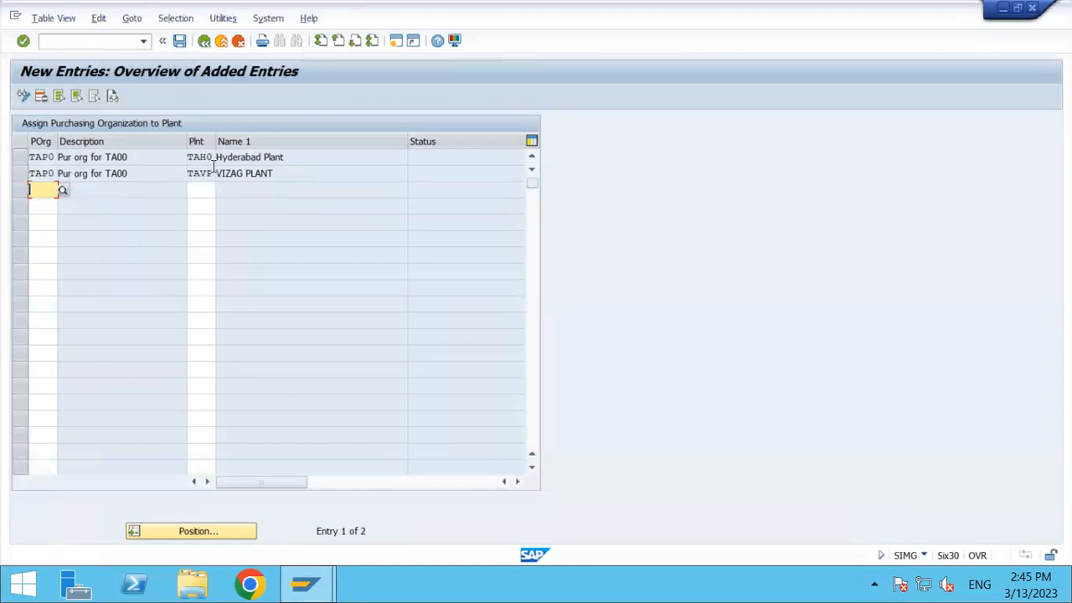
click(181, 42)
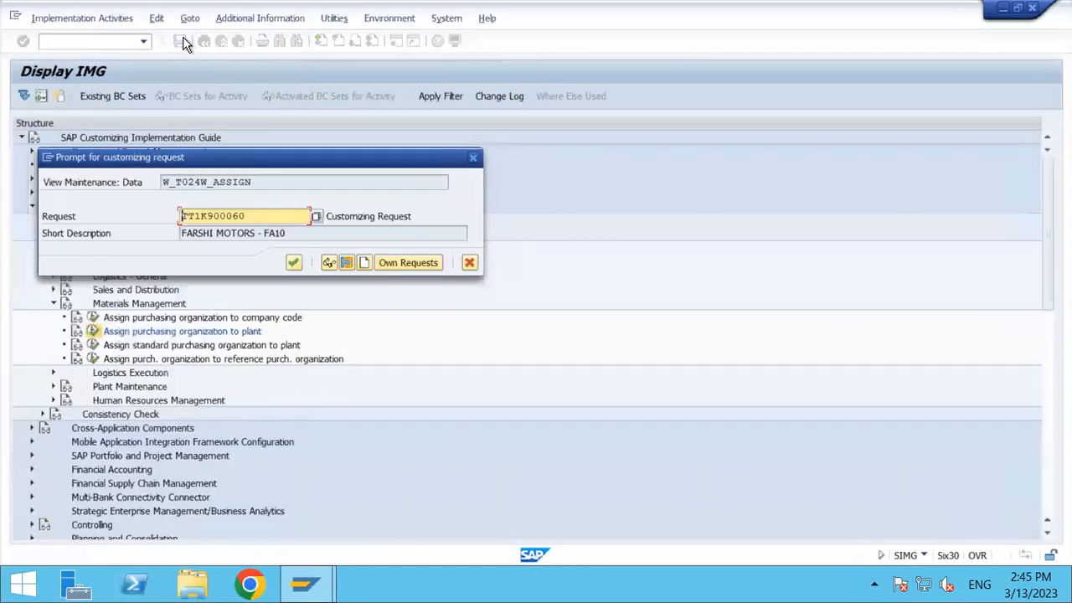
click(294, 262)
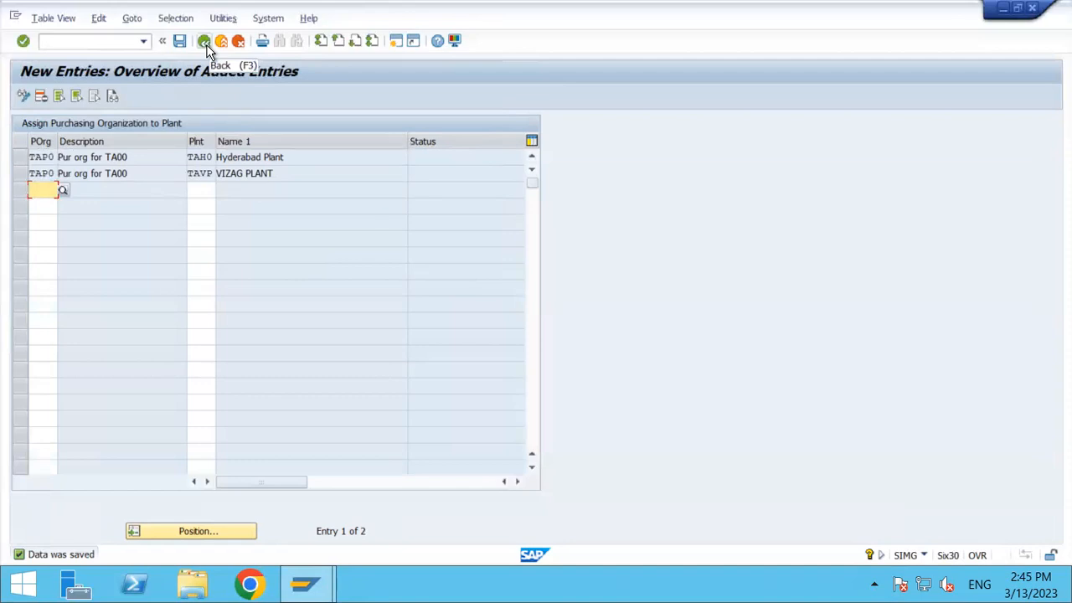
Switch to the CO CONFIGURATION workbook in Excel and examine the FI MM checklist for the remaining assignment, Logistics General and Material Management items
key(alt+Tab)
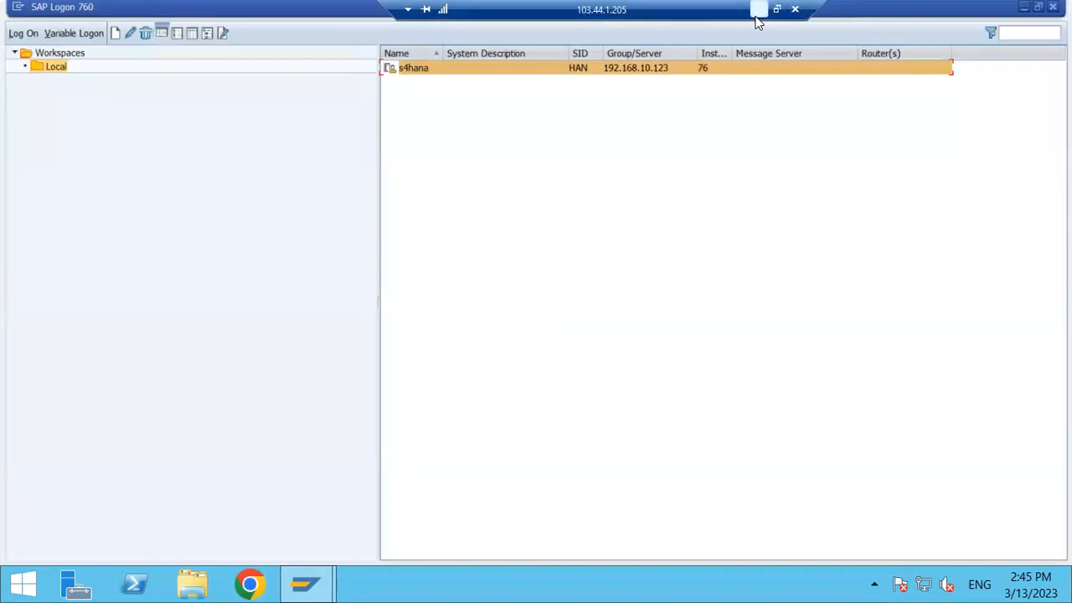
click(755, 16)
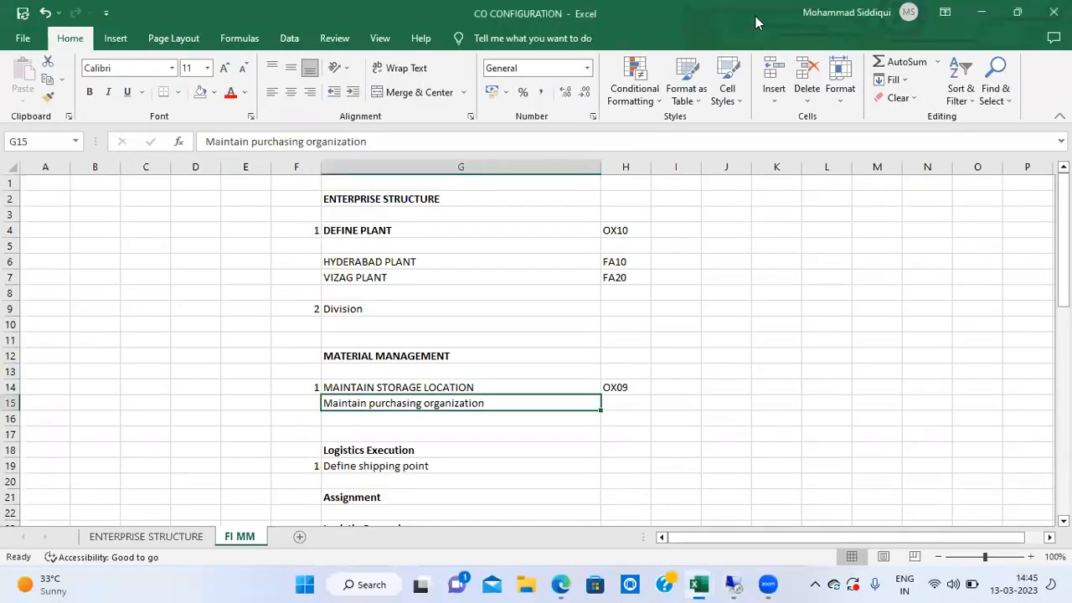
key(Up)
key(Up)
key(Up)
key(Down)
key(Down)
key(Down)
key(Down)
key(Down)
key(Down)
key(Down)
key(Down)
key(Down)
key(Down)
key(Down)
key(Down)
key(Down)
key(Down)
key(Down)
key(Down)
key(Down)
key(Down)
key(Up)
key(Up)
key(Up)
key(Up)
key(Up)
key(Up)
key(Down)
key(Down)
key(Down)
key(Down)
key(Down)
key(Down)
key(Down)
key(Down)
key(Down)
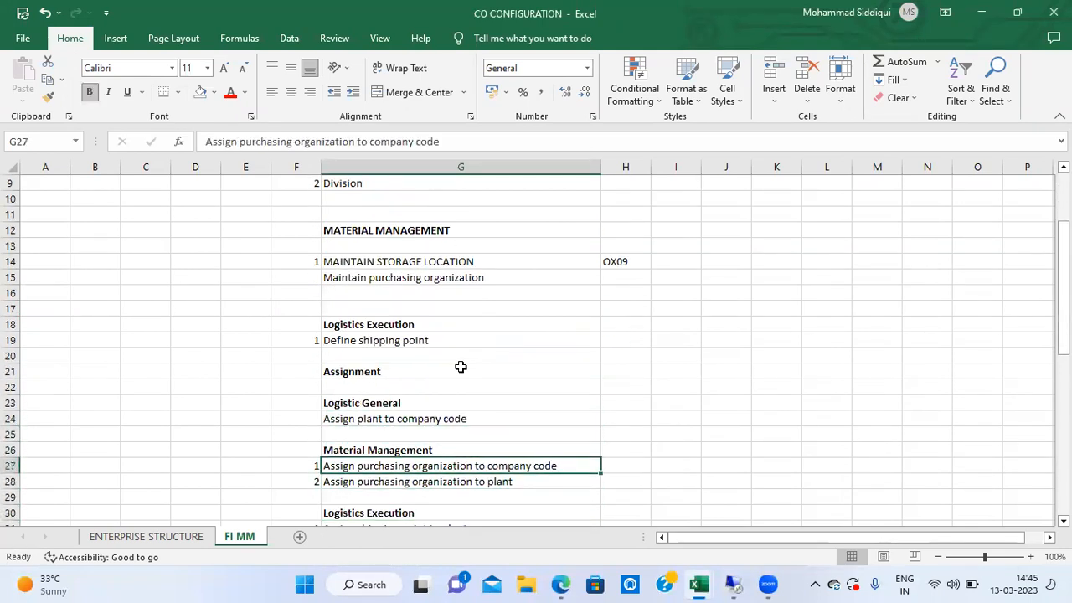
key(Down)
key(Down)
key(Down)
key(Down)
key(Down)
key(Down)
key(Down)
key(Down)
key(Down)
key(Down)
key(Down)
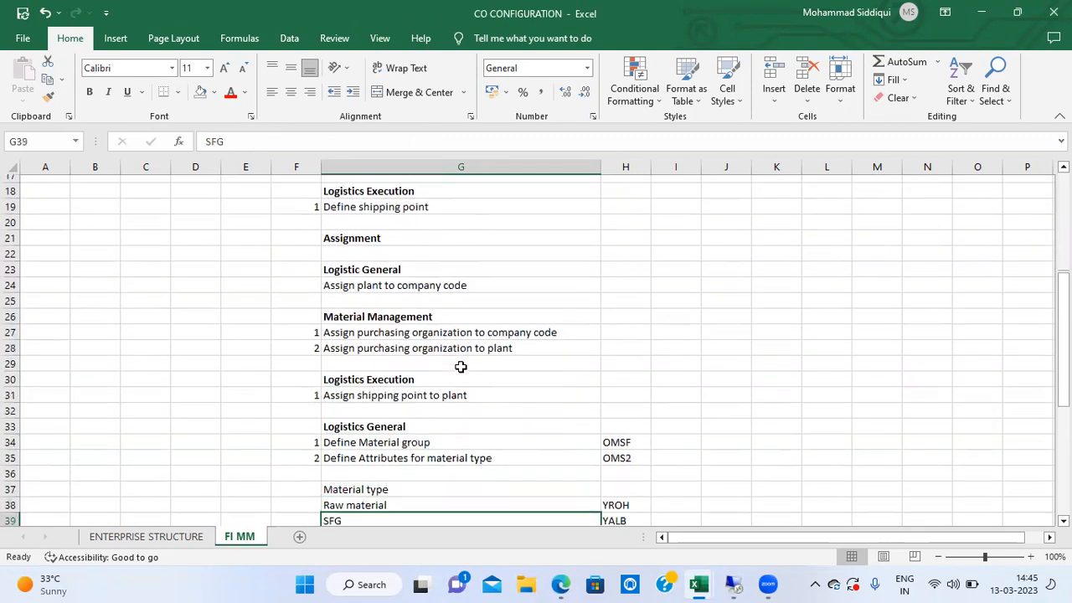
key(Down)
key(Down)
key(Down)
key(Down)
key(Down)
key(Up)
key(Up)
key(Up)
key(Up)
key(Up)
key(Up)
key(Up)
key(Up)
key(Up)
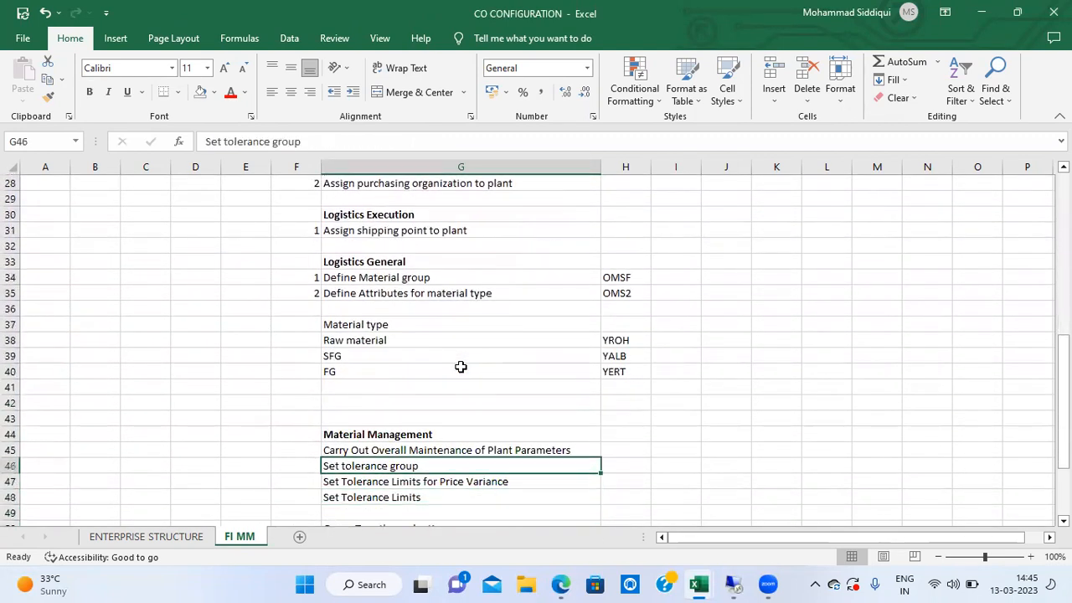
key(Up)
key(Up)
key(Up)
key(Up)
key(Up)
key(Up)
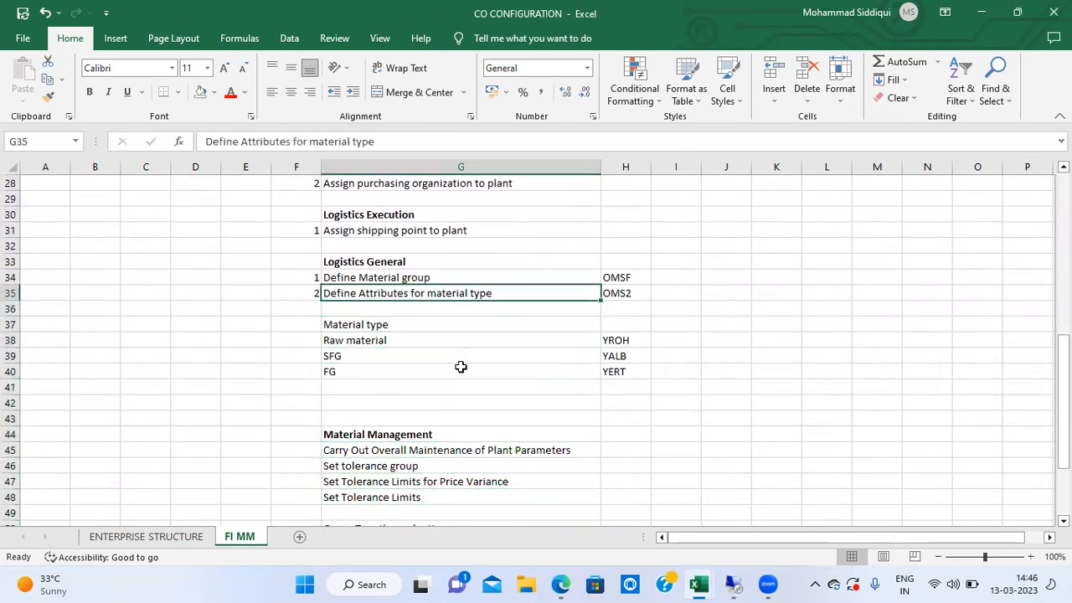
key(Down)
key(Down)
key(Down)
key(Down)
key(Down)
key(Down)
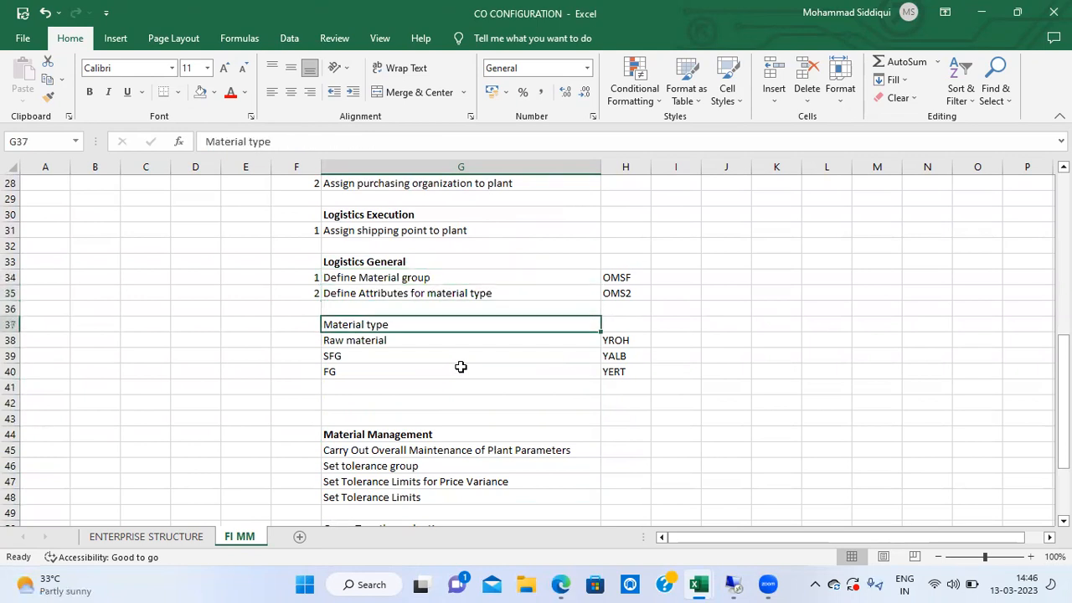
key(Down)
key(Down)
key(Down)
key(Down)
key(Down)
key(Down)
key(Down)
key(Down)
key(Down)
key(Down)
key(Down)
key(Up)
key(Up)
key(Up)
key(Up)
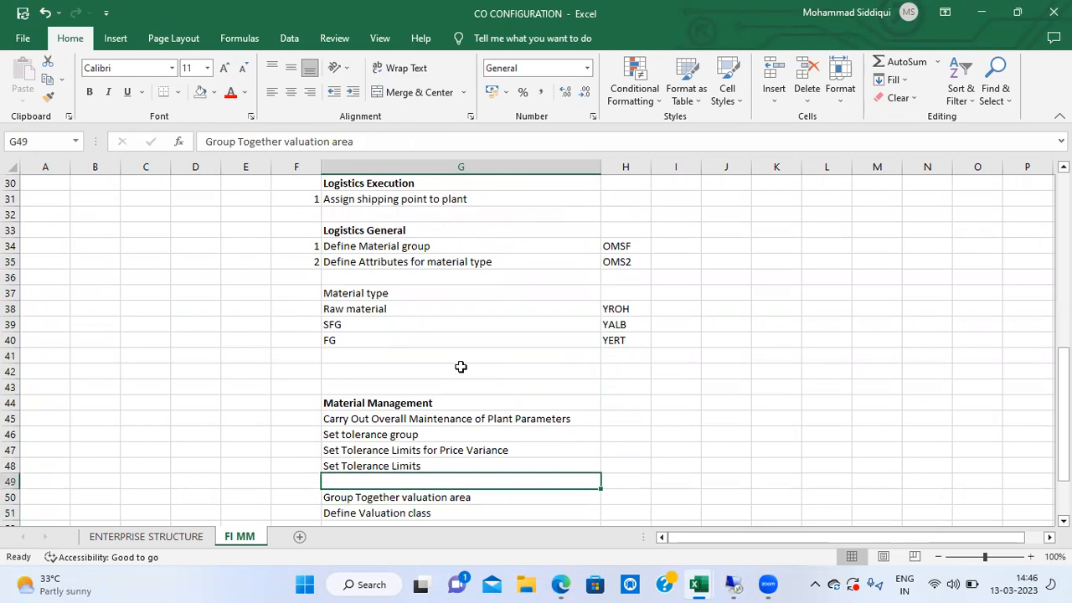
key(Up)
key(Up)
key(Up)
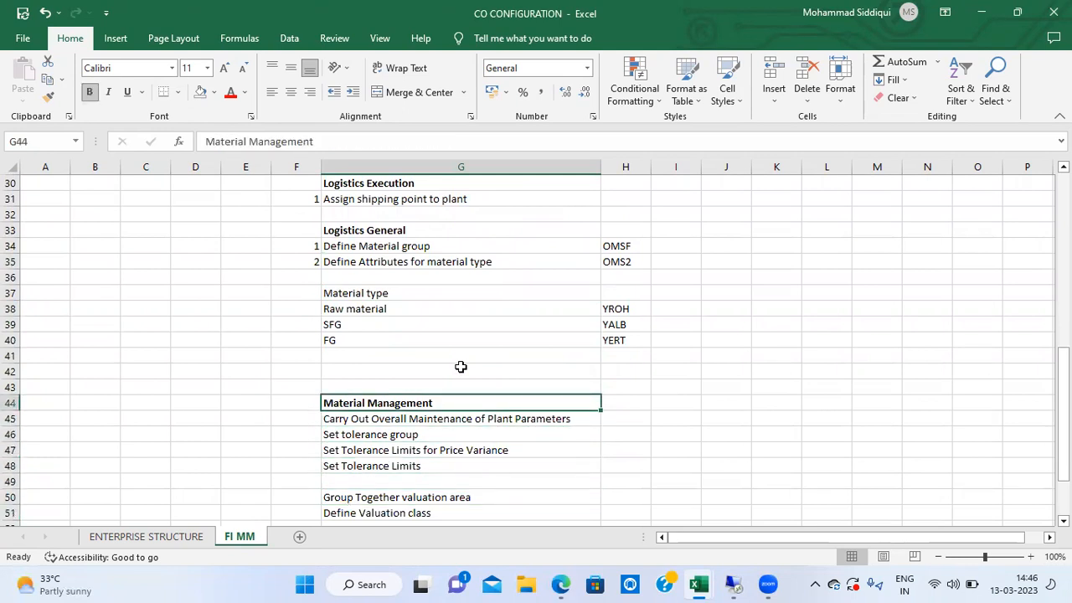
Switch from Excel back to the remote SAP session showing the new purchasing organization to plant entries
click(731, 584)
right_click(731, 582)
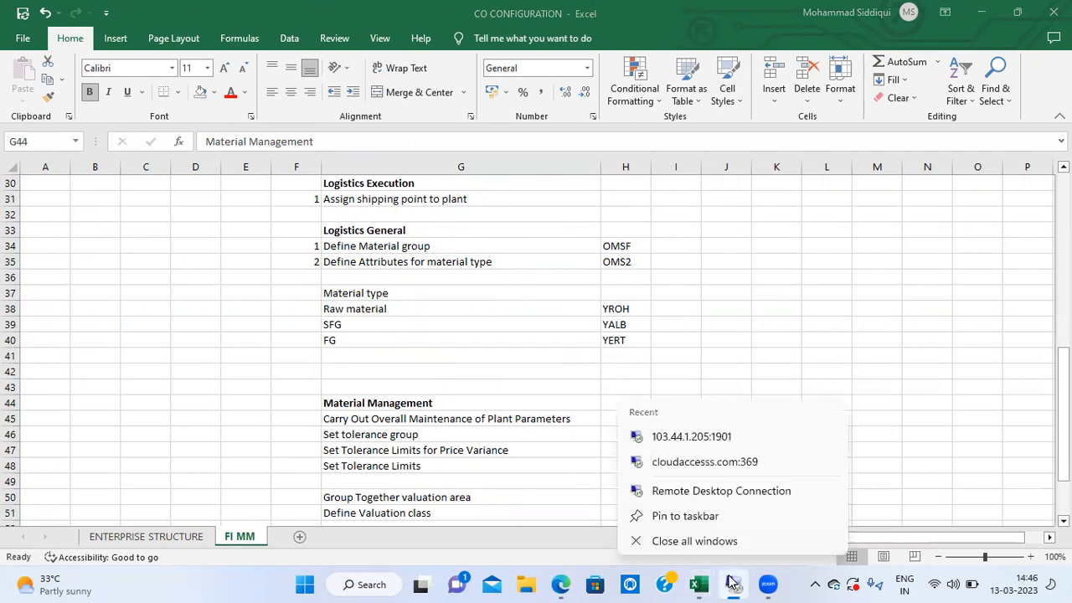
click(730, 584)
click(727, 584)
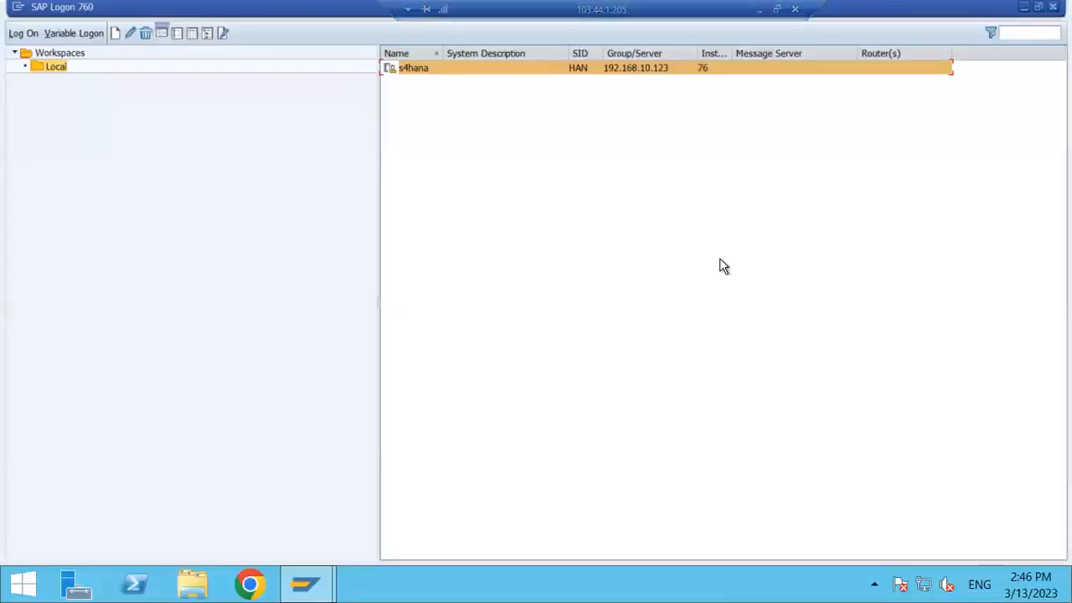
double_click(605, 76)
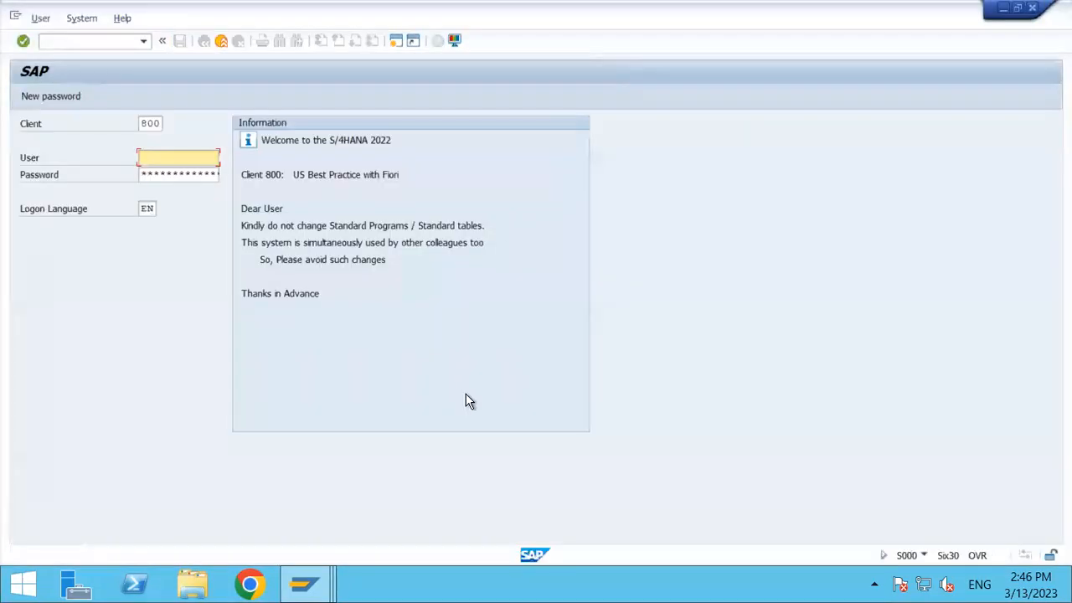
mouse_move(325, 586)
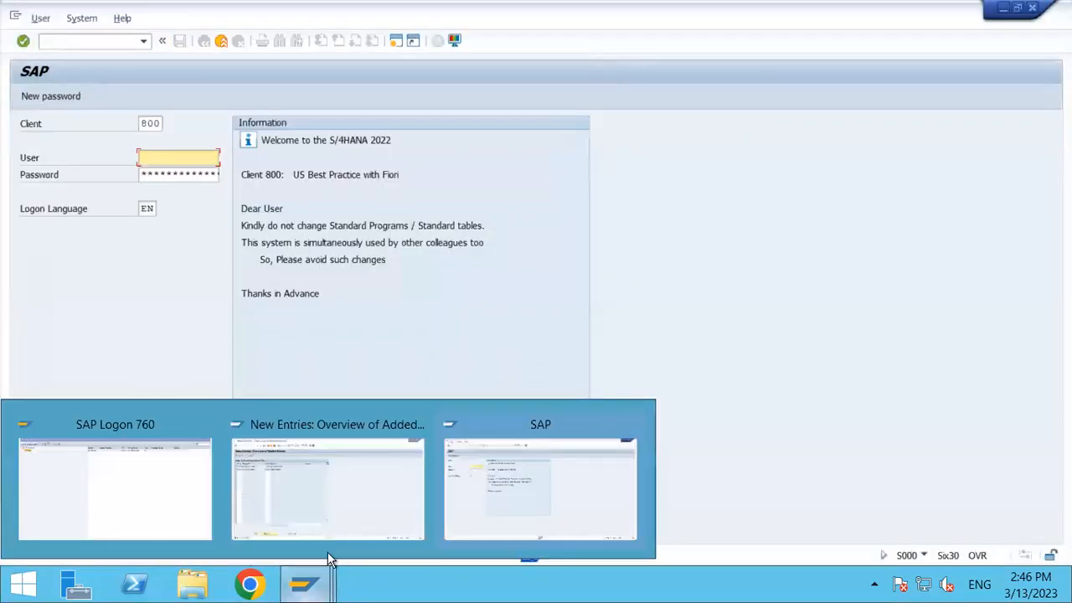
click(339, 489)
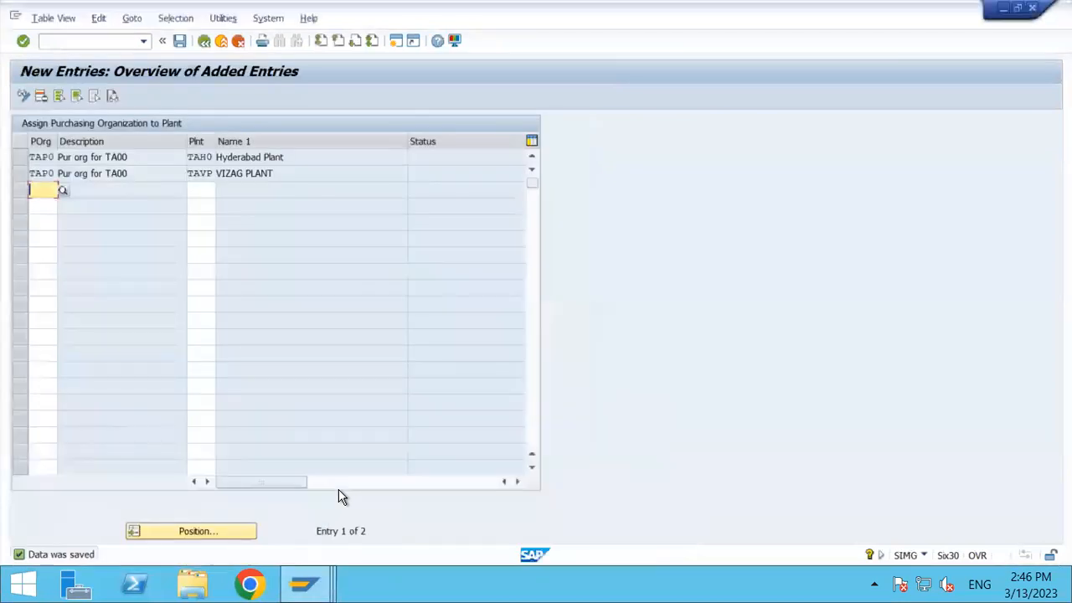
Return to the customizing guide and collapse the Enterprise Structure node
click(221, 41)
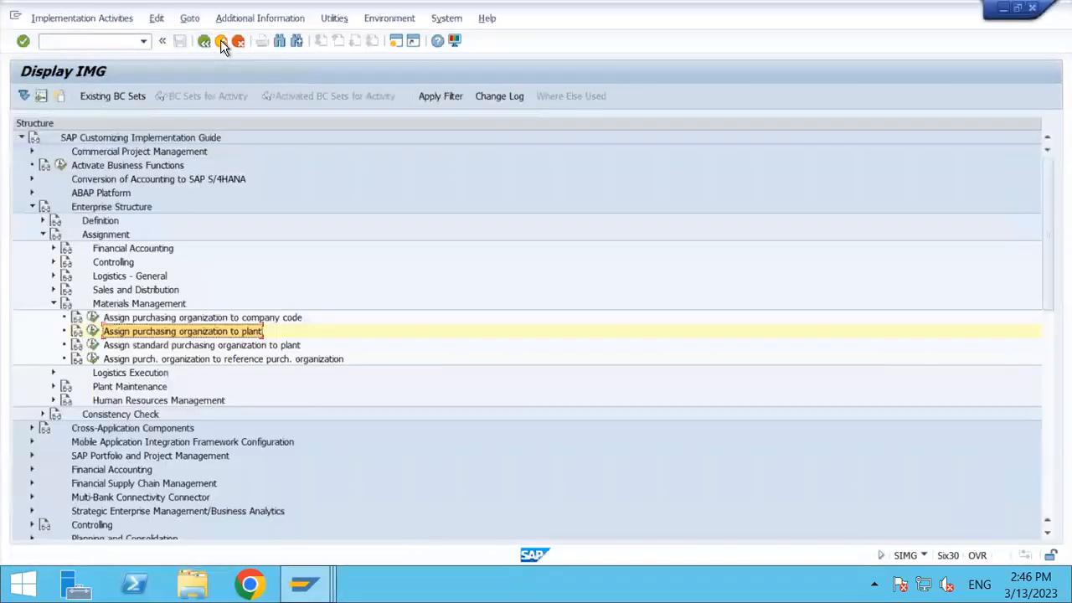
click(33, 208)
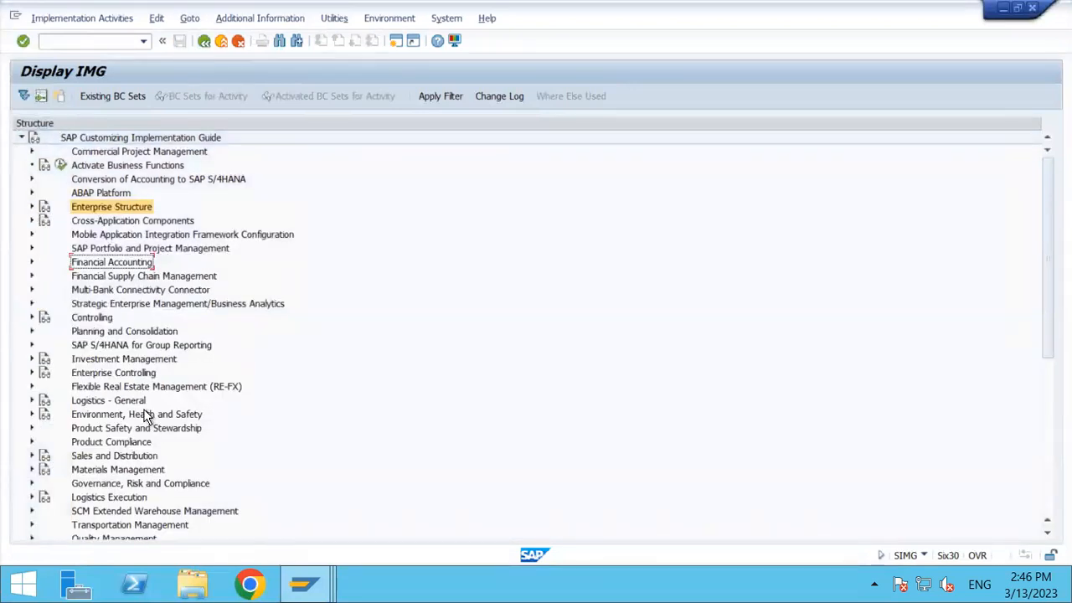
click(131, 360)
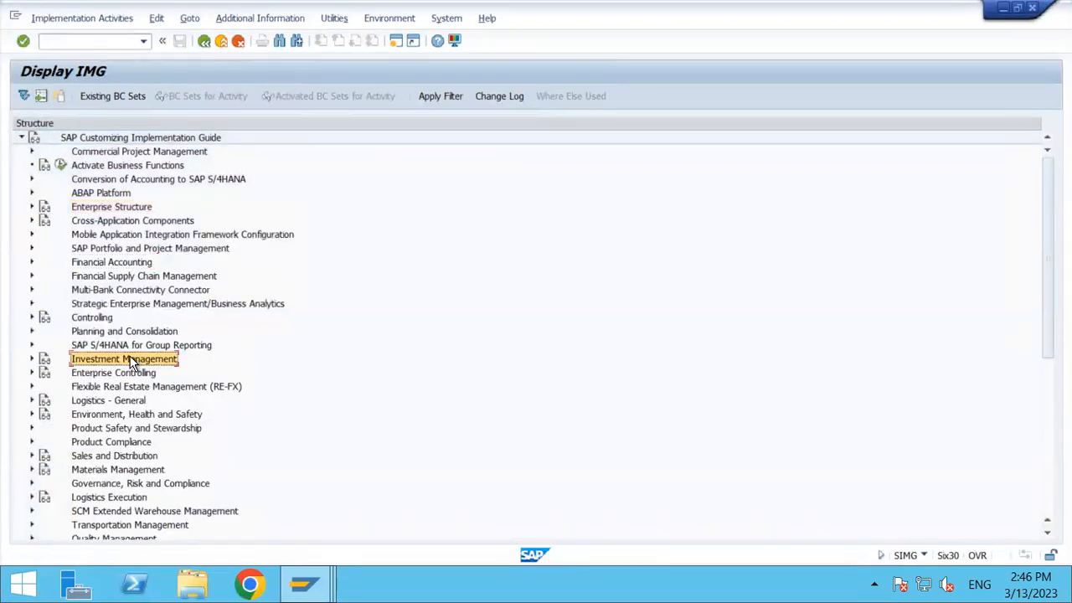
Locate Logistics - General in the customizing guide and expand it
key(Up)
key(Up)
key(Up)
key(Up)
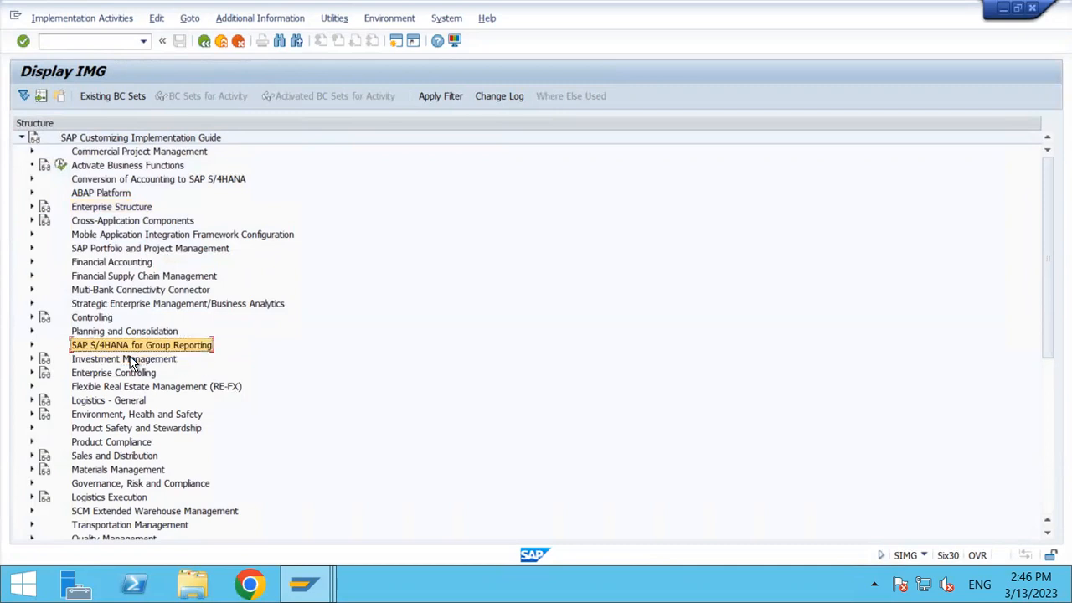
key(Down)
key(Down)
key(Down)
key(Down)
key(Down)
key(Down)
key(Down)
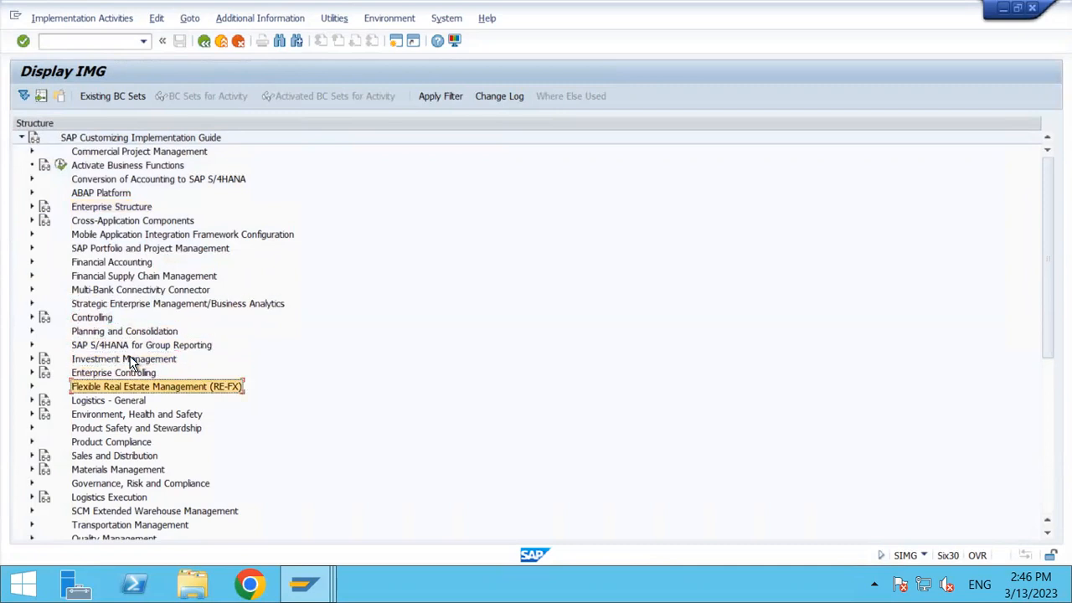
key(Right)
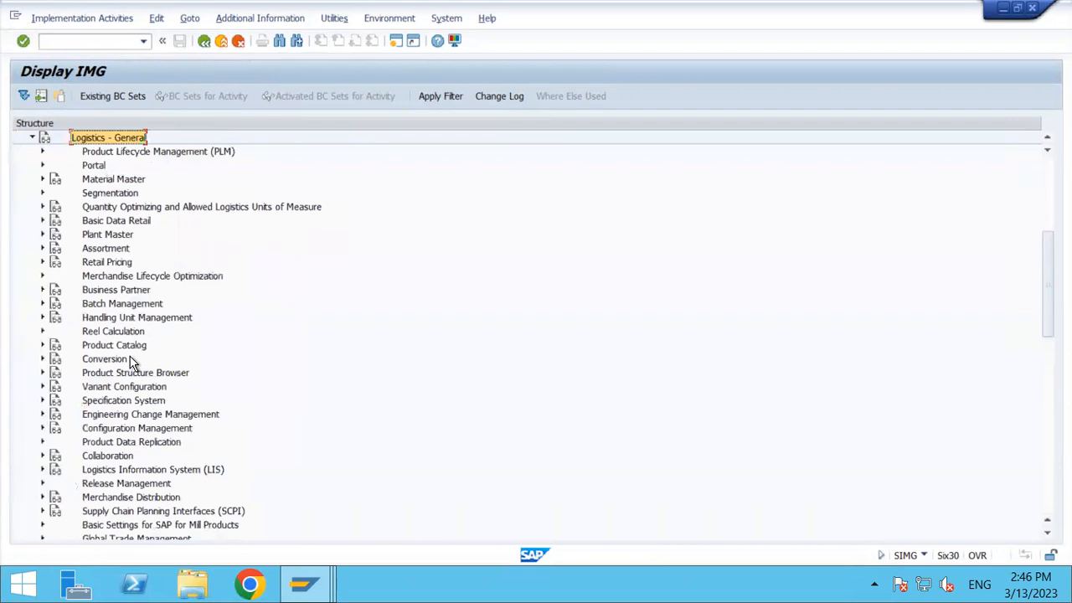
Expand the Material Master node under Logistics - General
key(Down)
key(Down)
key(Down)
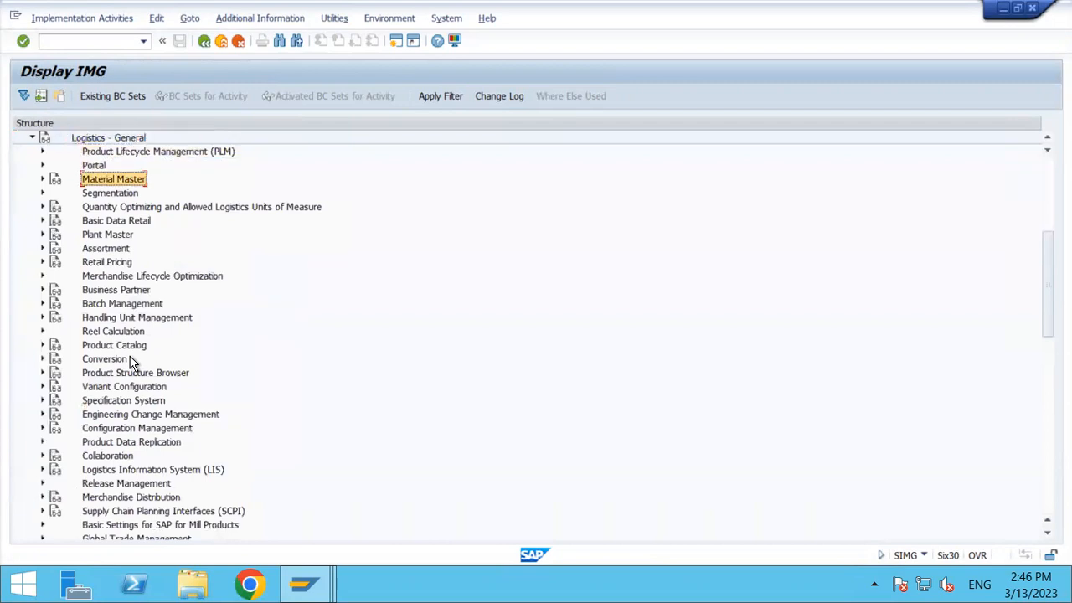
key(Right)
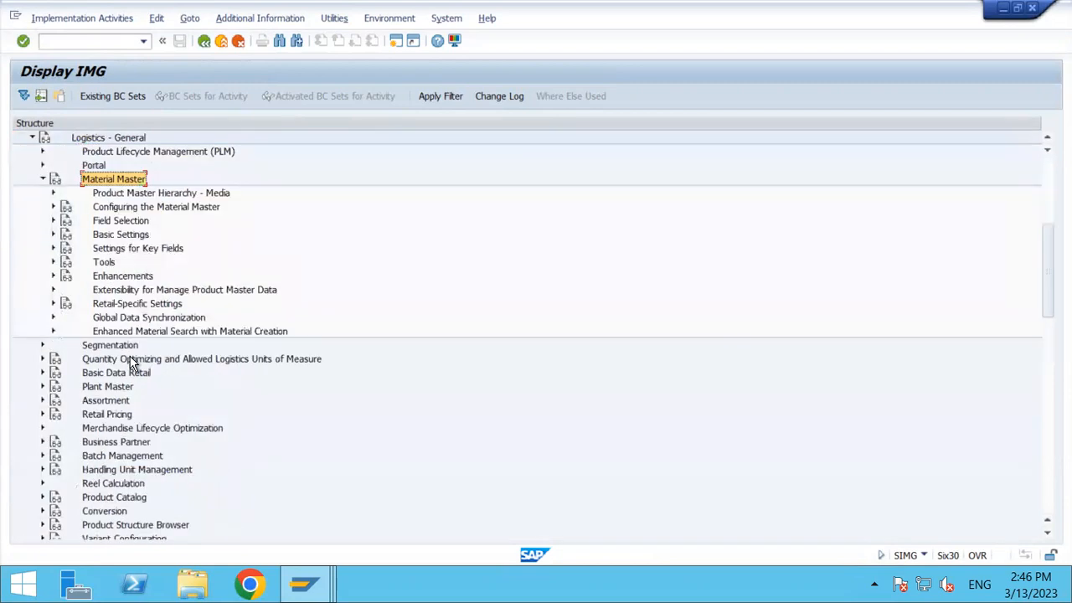
Expand Settings for Key Fields under Material Master and open the Define Material Groups activity
key(Down)
key(Down)
key(Down)
key(Down)
key(Down)
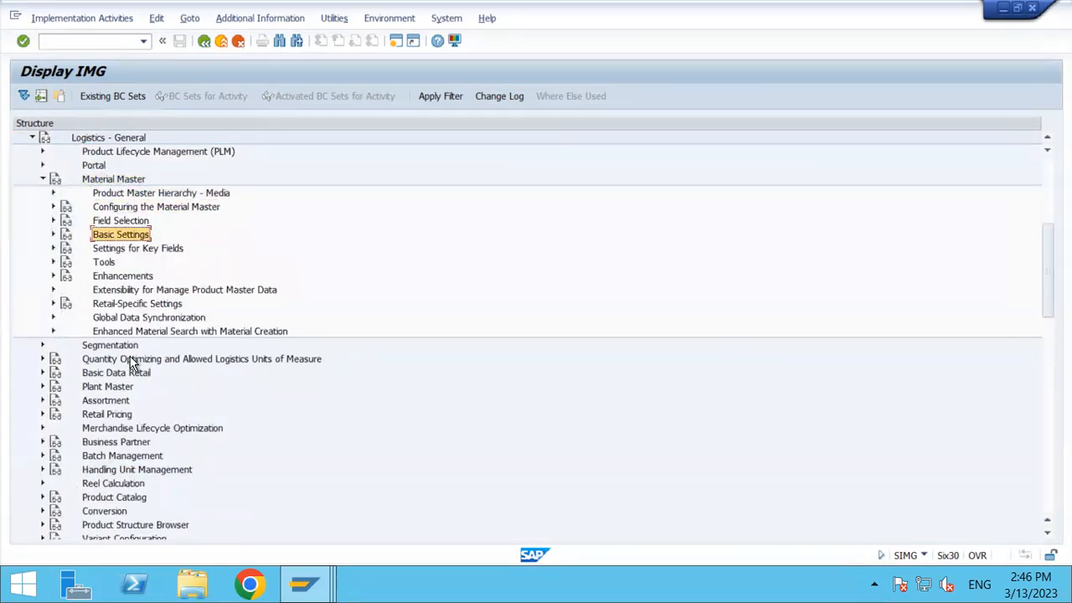
key(Right)
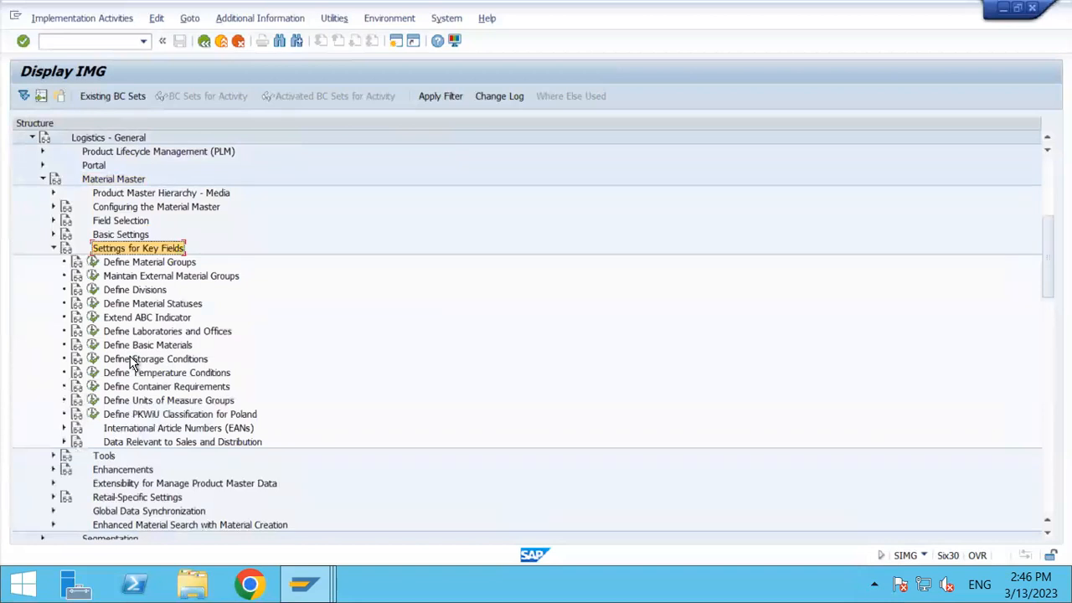
key(Down)
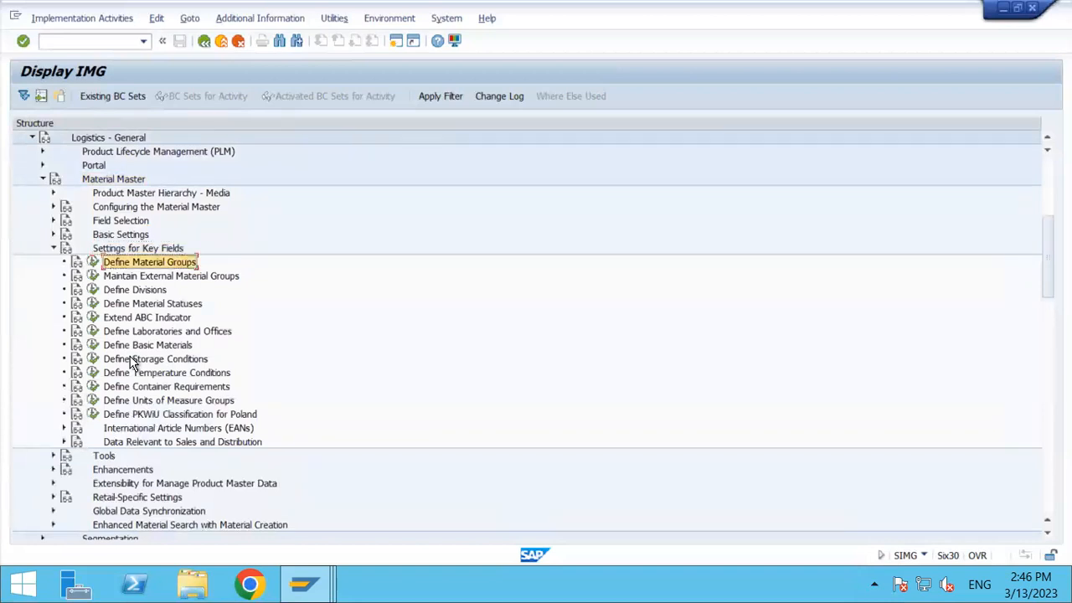
click(93, 263)
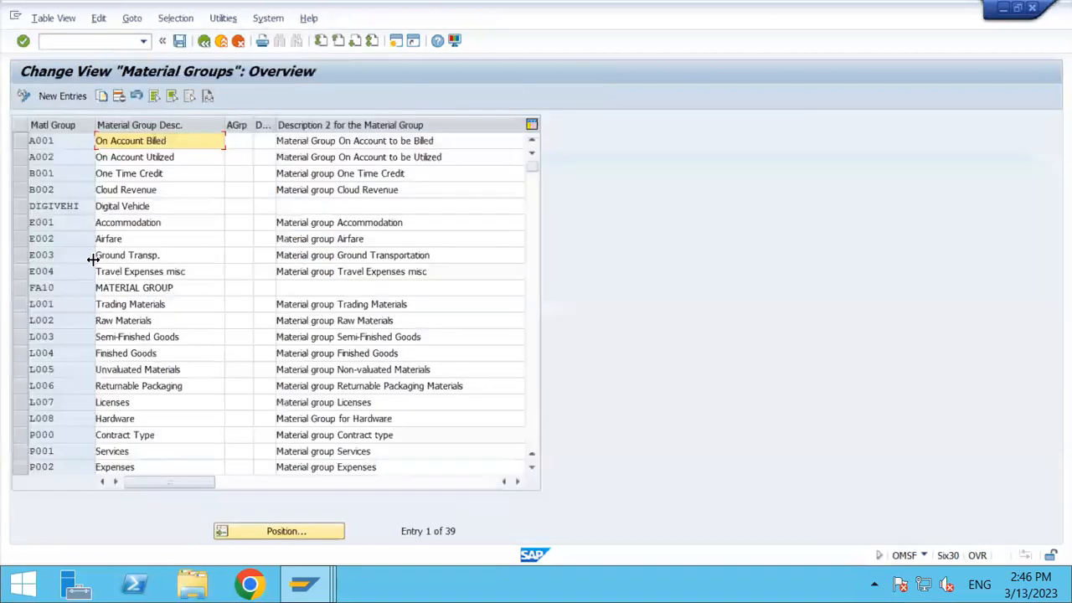
Create material group TA00 with the description MATERIAL GROUP, save it under the proposed customizing request and return to the guide
click(83, 99)
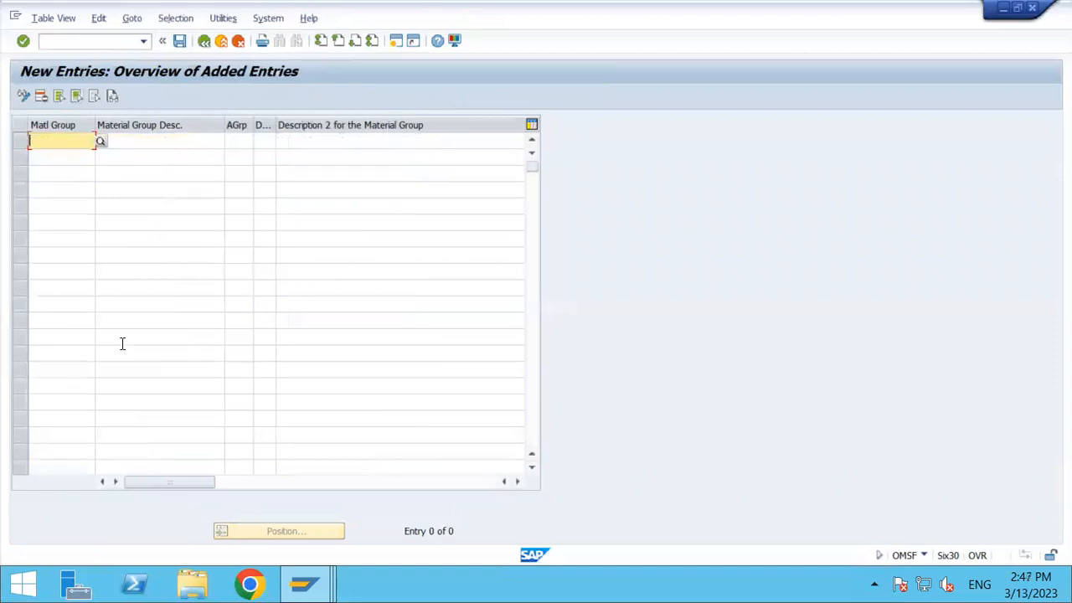
text(TA00)
key(Tab)
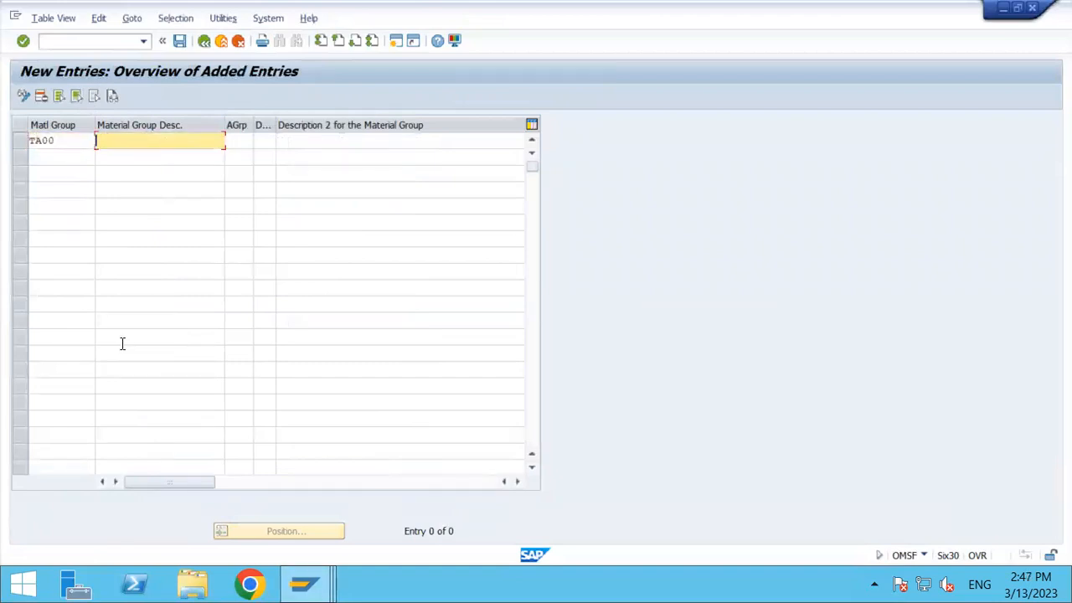
text(Mat)
key(Down)
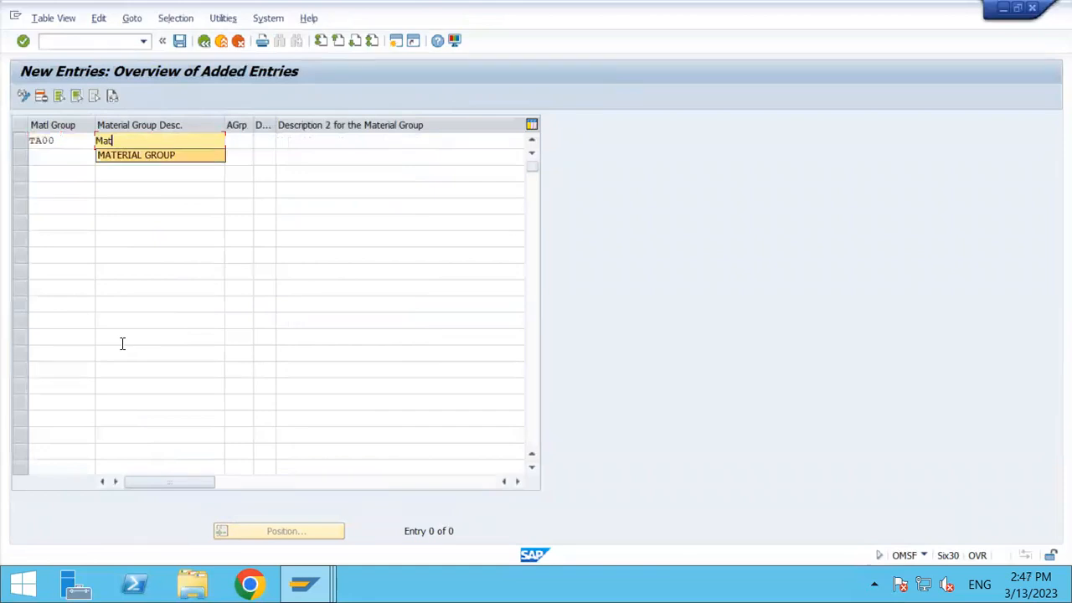
key(Return)
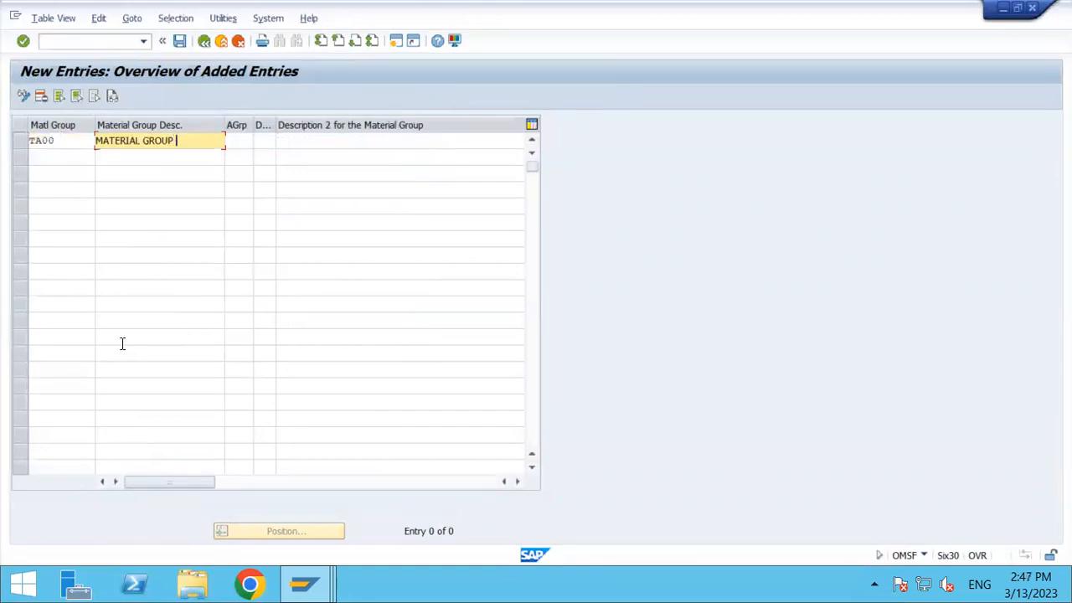
key(Return)
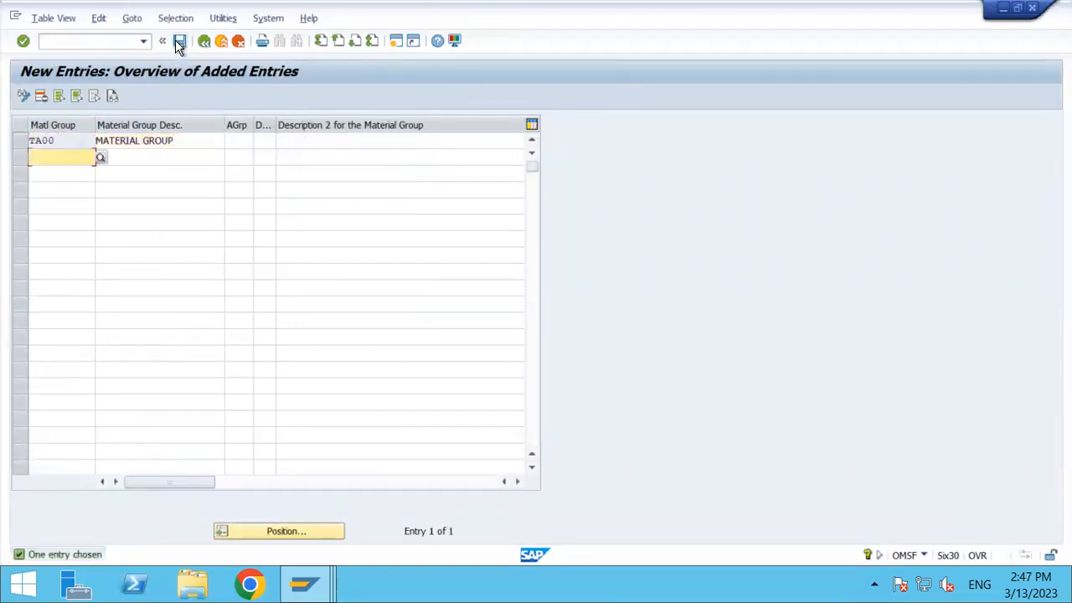
click(178, 41)
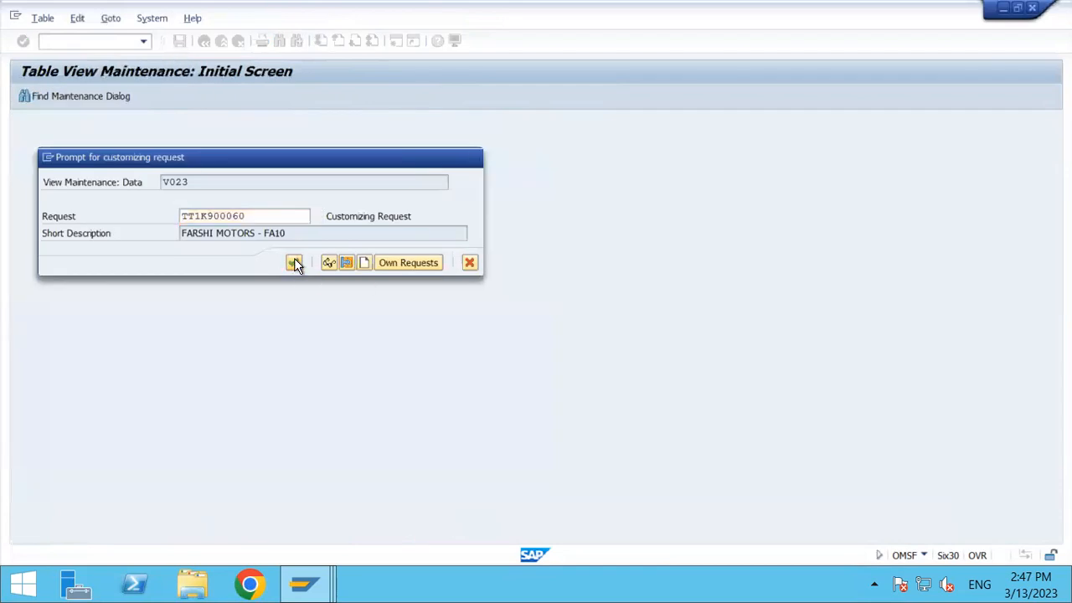
click(293, 263)
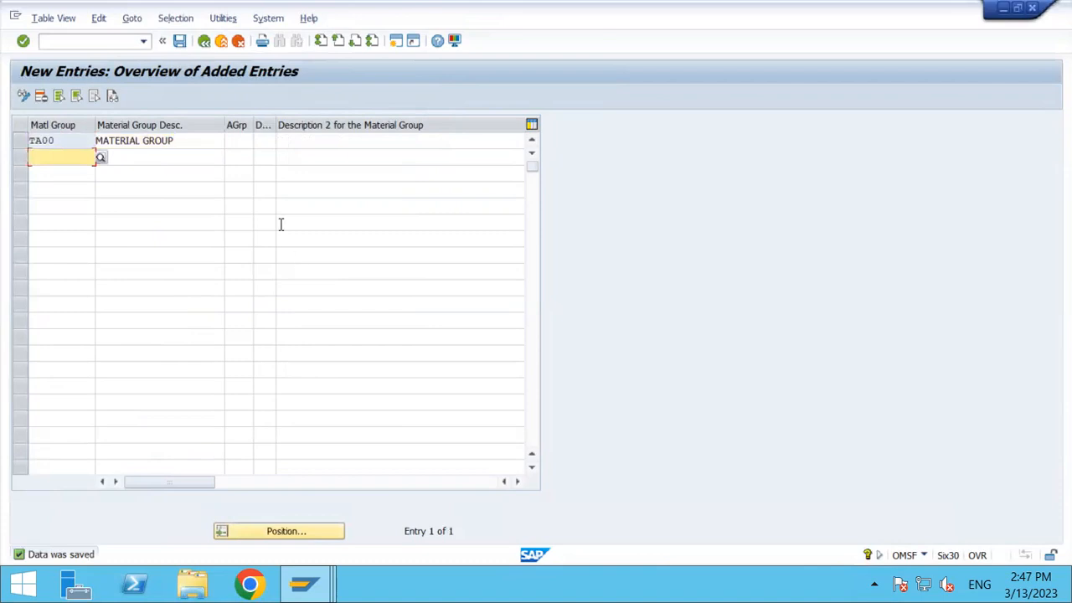
click(203, 42)
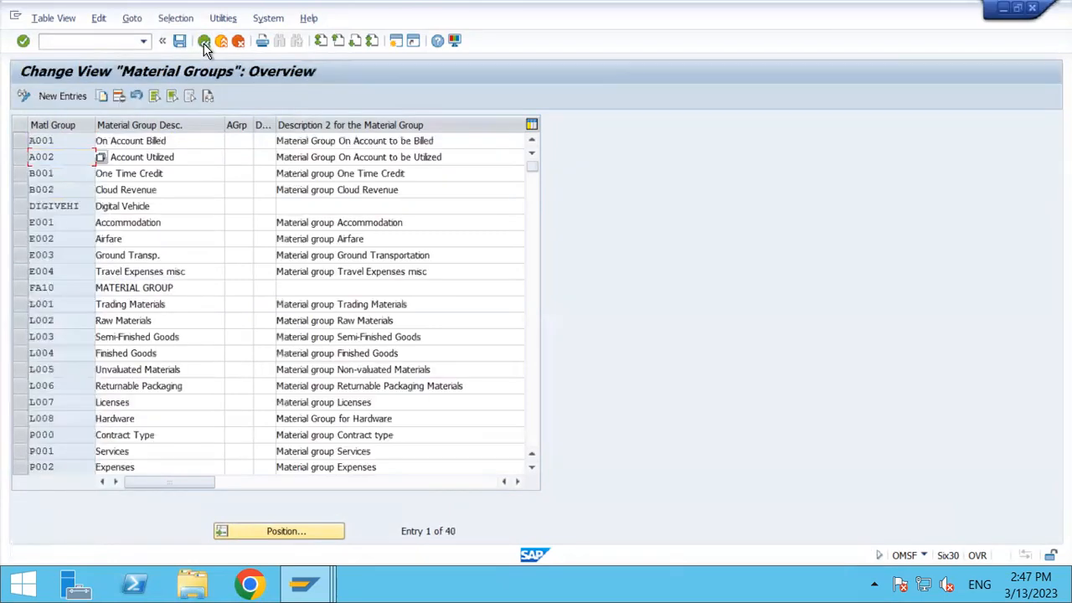
click(203, 41)
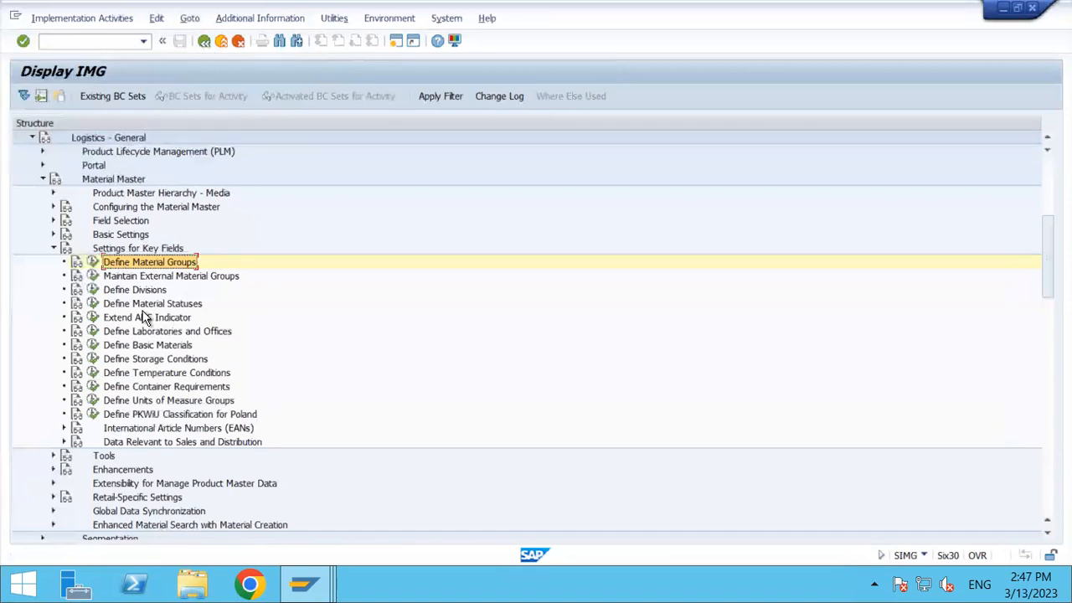
Collapse Settings for Key Fields and expand Basic Settings under Material Master
click(53, 249)
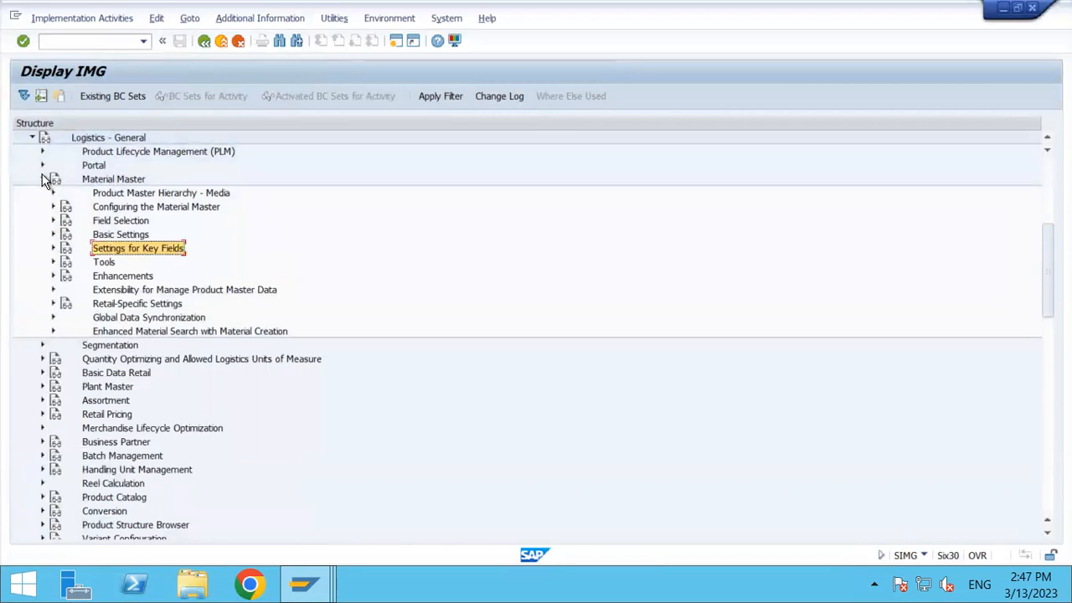
click(131, 181)
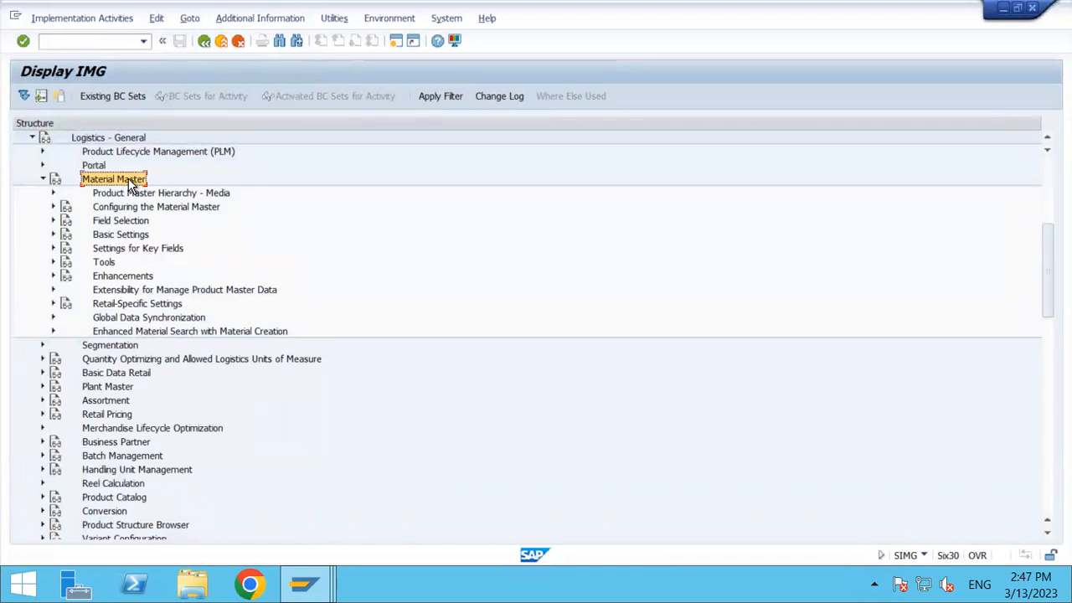
click(131, 238)
double_click(131, 241)
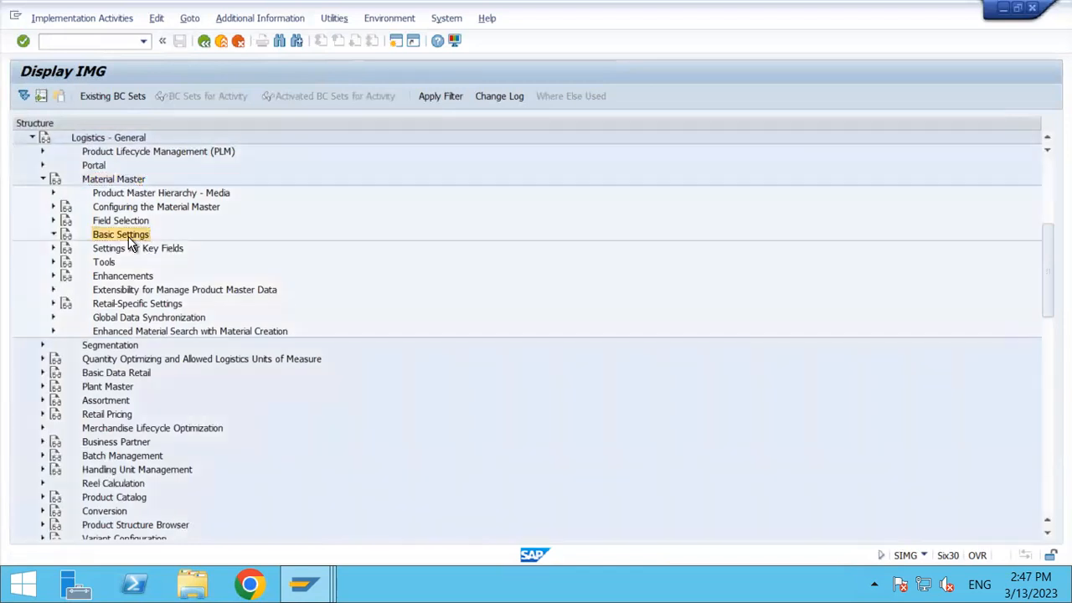
Expand Material Types under Basic Settings and open the Define Attributes of Material Types activity
key(Down)
key(Down)
key(Down)
key(Down)
key(Down)
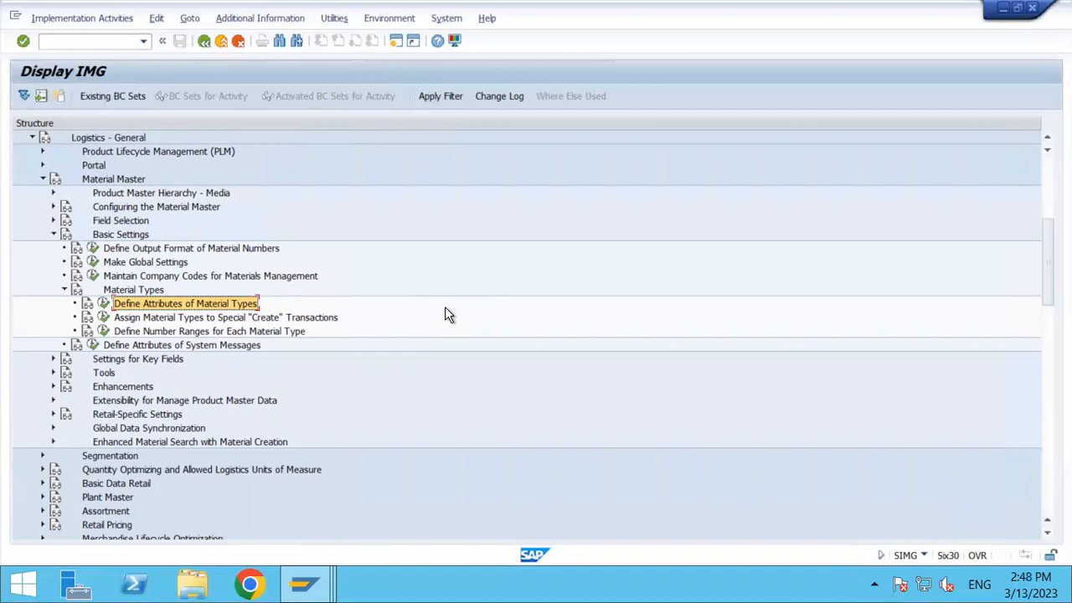
click(101, 307)
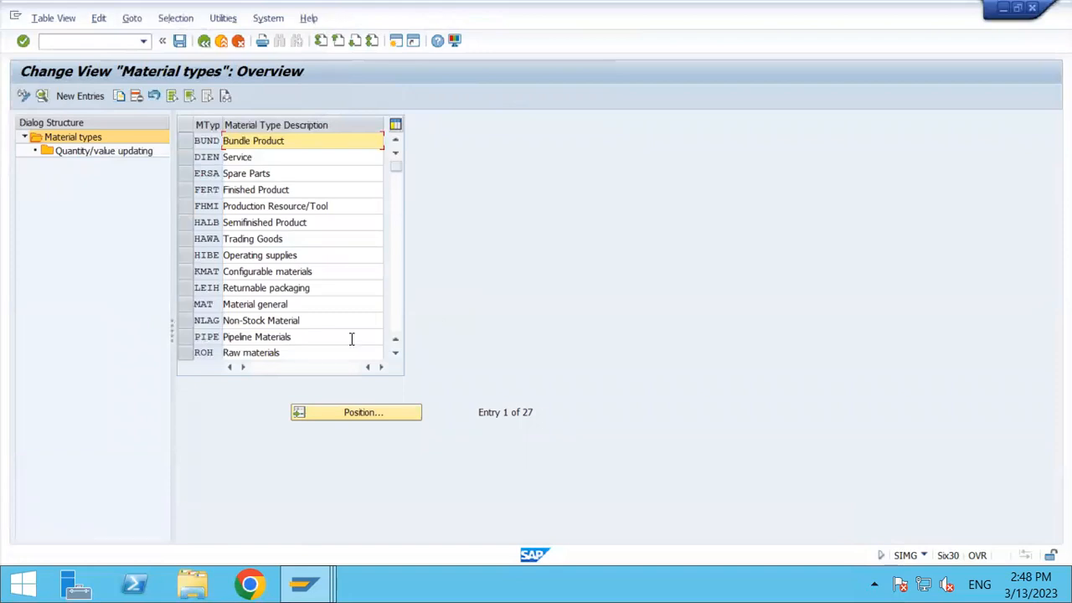
Look up the material types ROH, HALB and FERT in the overview and examine the rest of the list
click(349, 412)
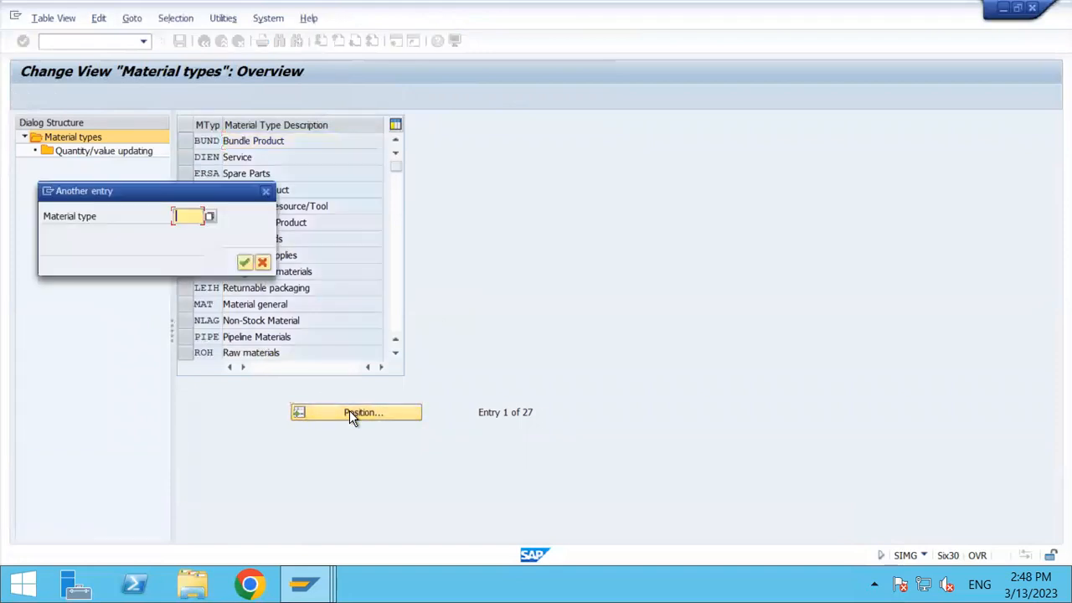
text(ROH)
key(Return)
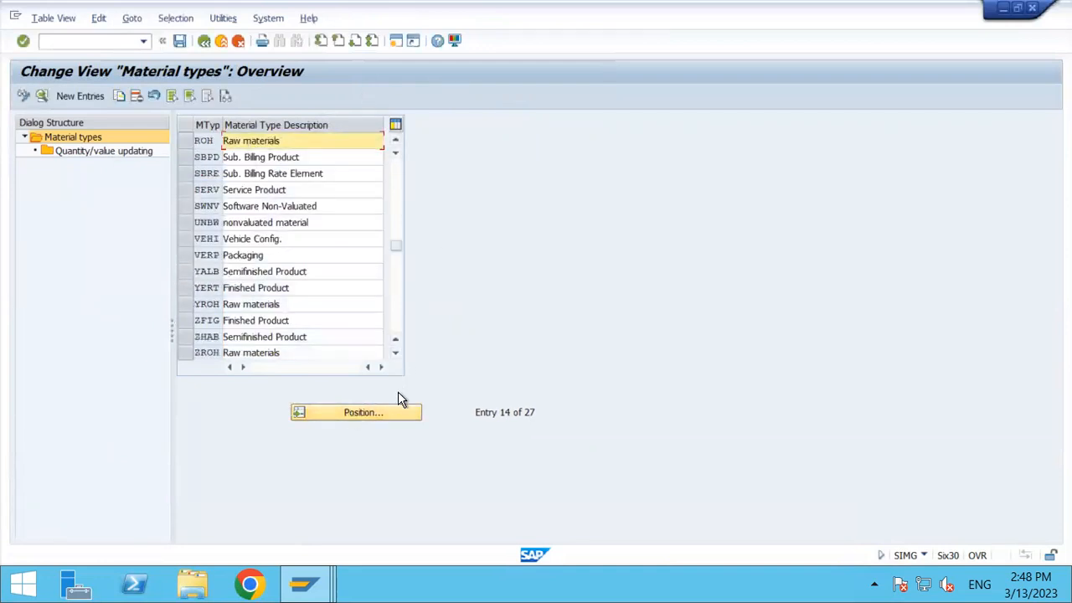
click(398, 413)
text(HALB)
key(Return)
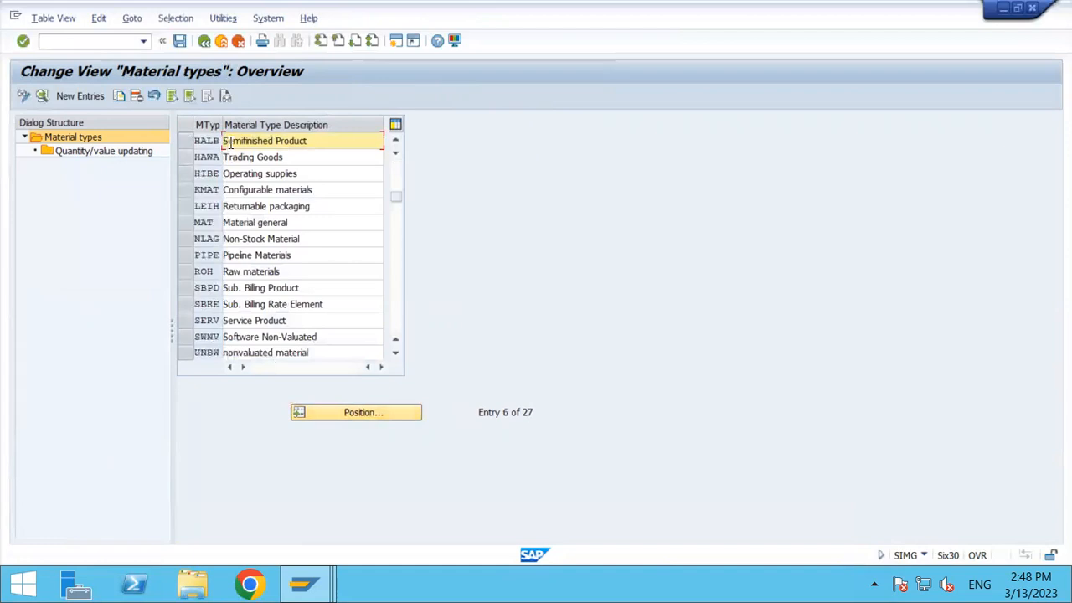
click(344, 416)
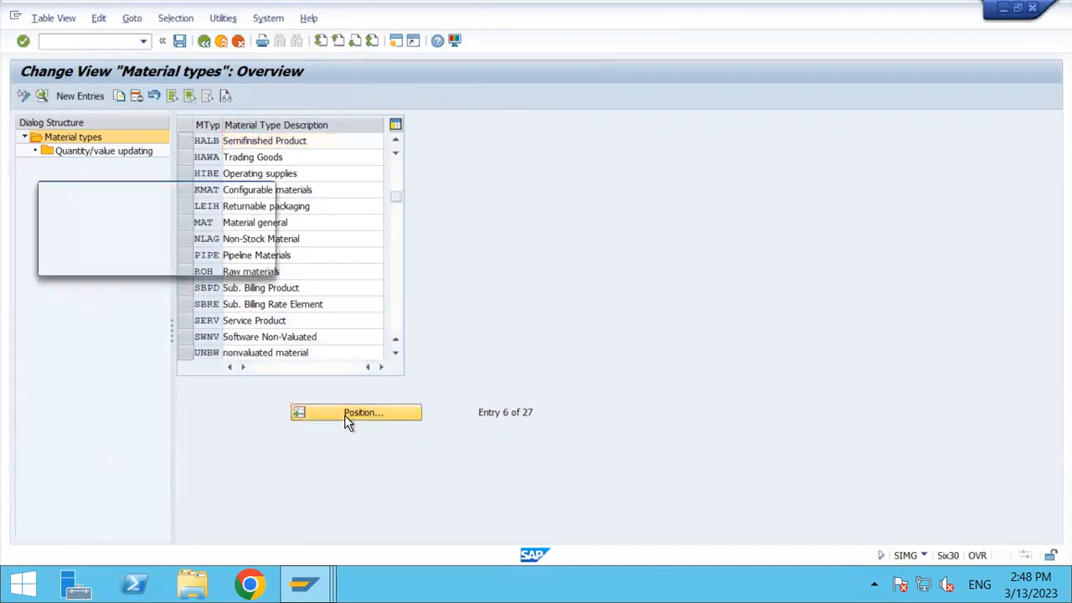
text(FERT)
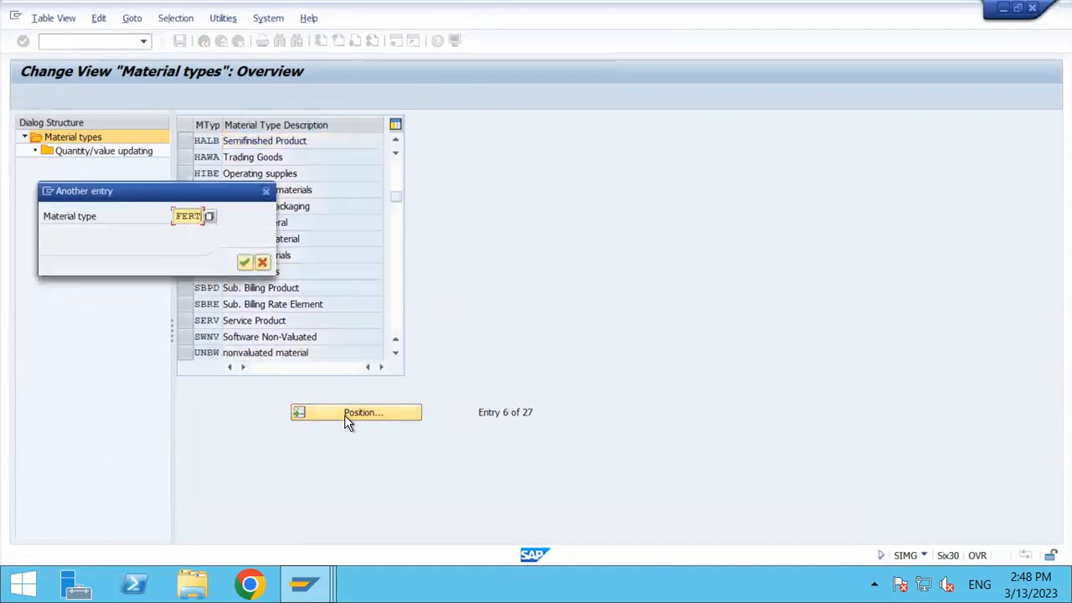
key(Return)
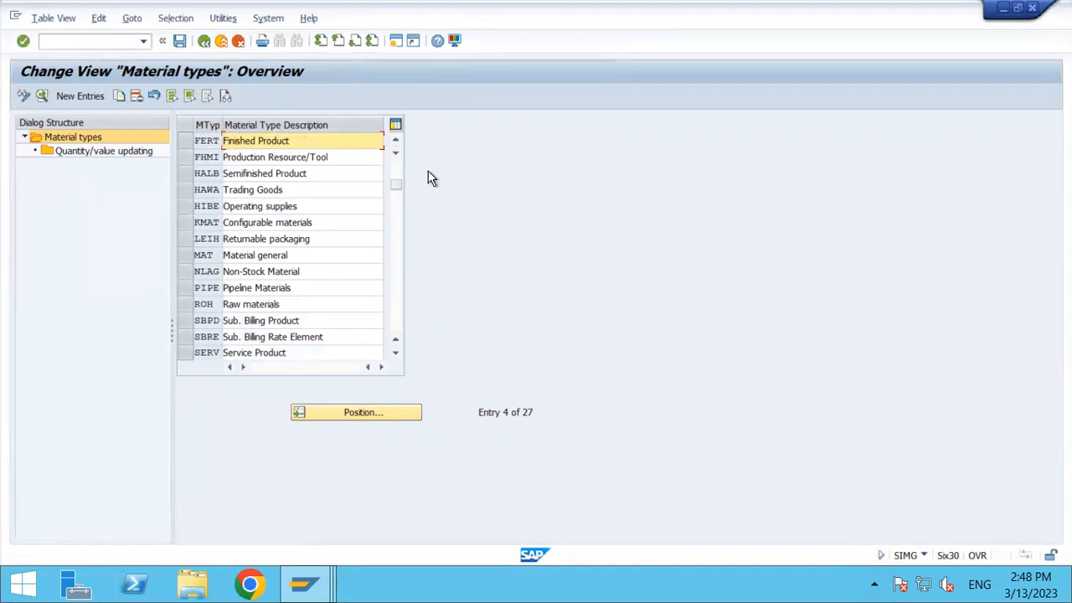
scroll(395, 175, up, 1)
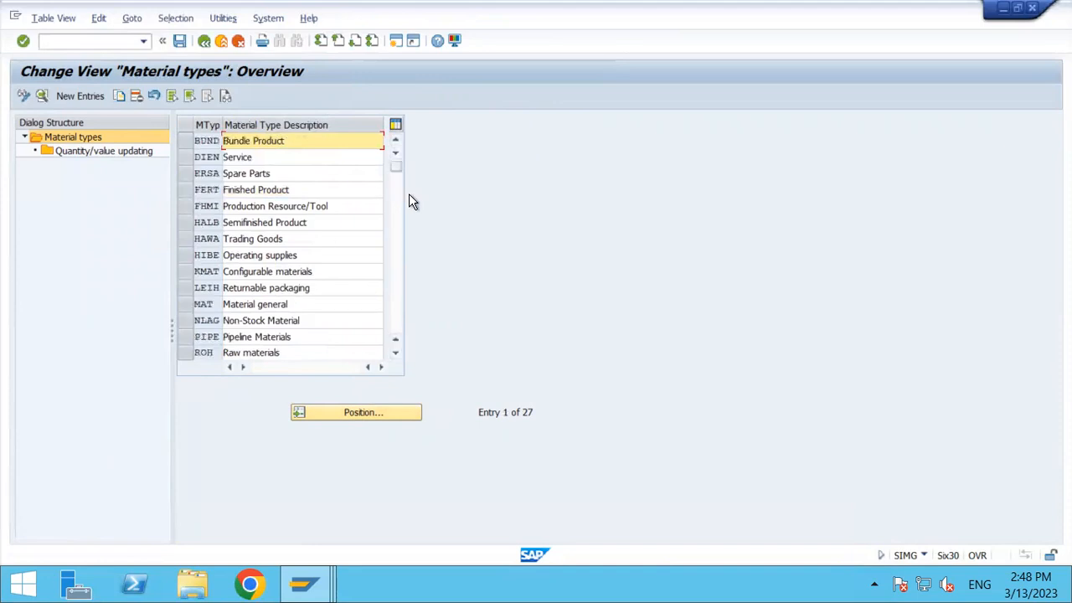
scroll(397, 281, down, 5)
scroll(372, 328, down, 4)
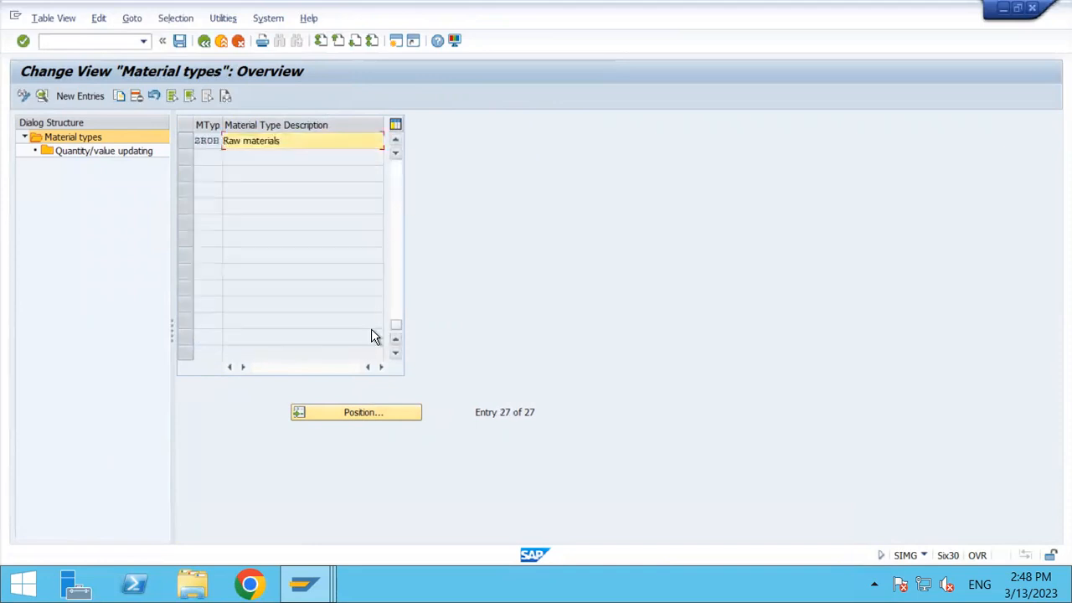
Copy material type ROH to XROH with its dependent entries and save it under the proposed customizing request
click(360, 412)
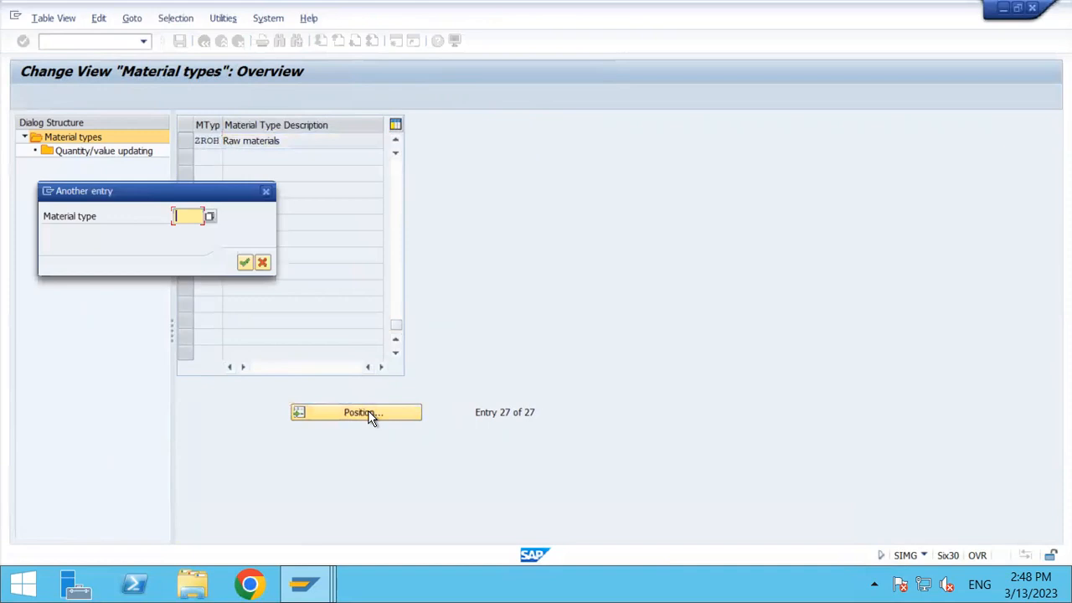
text(ROH)
key(Return)
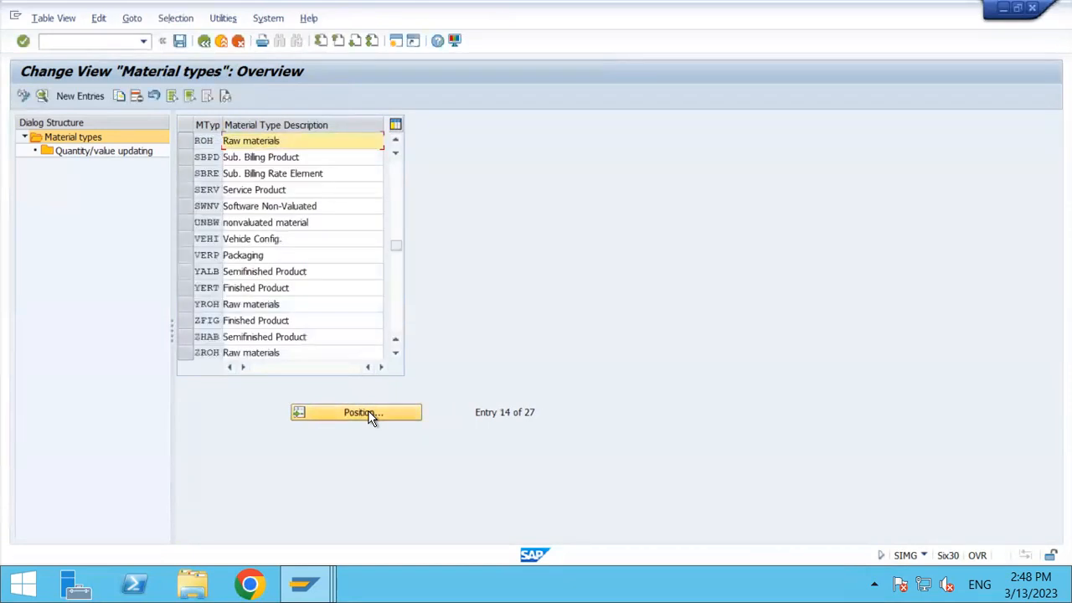
click(186, 142)
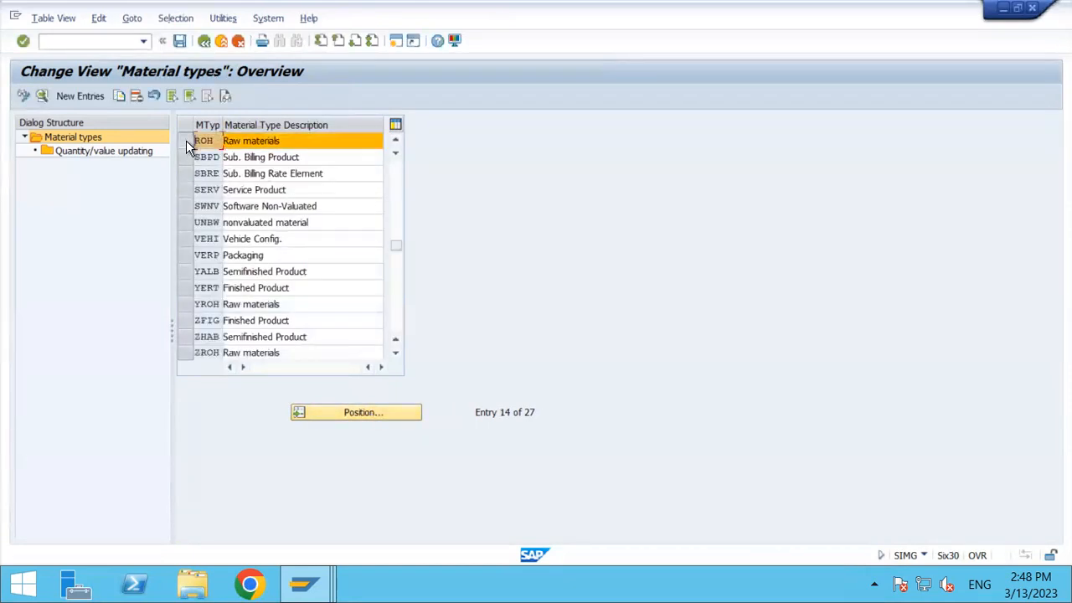
click(119, 98)
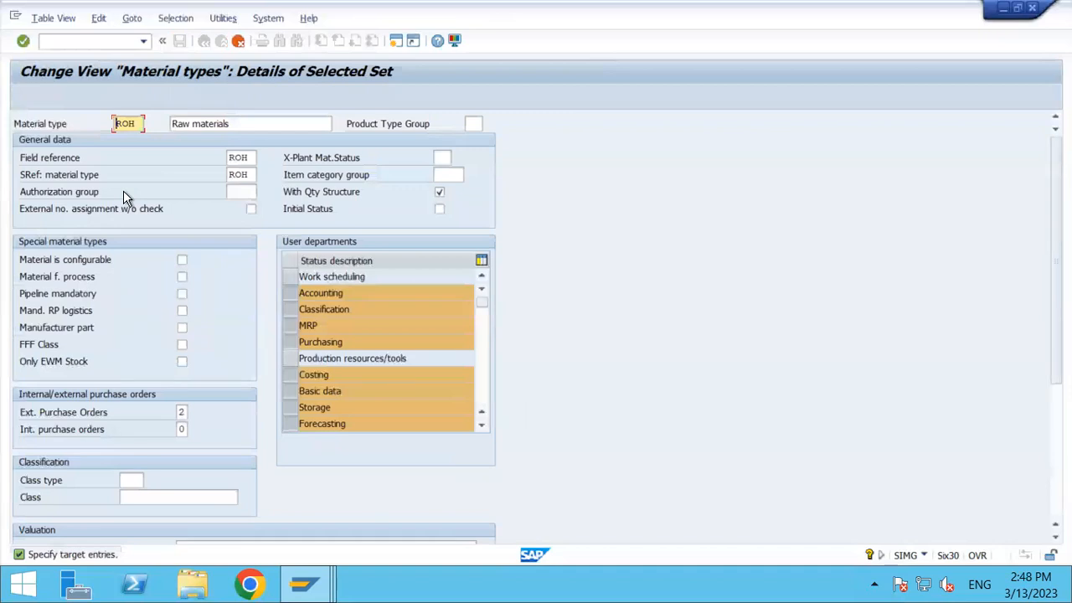
text(XR)
key(Return)
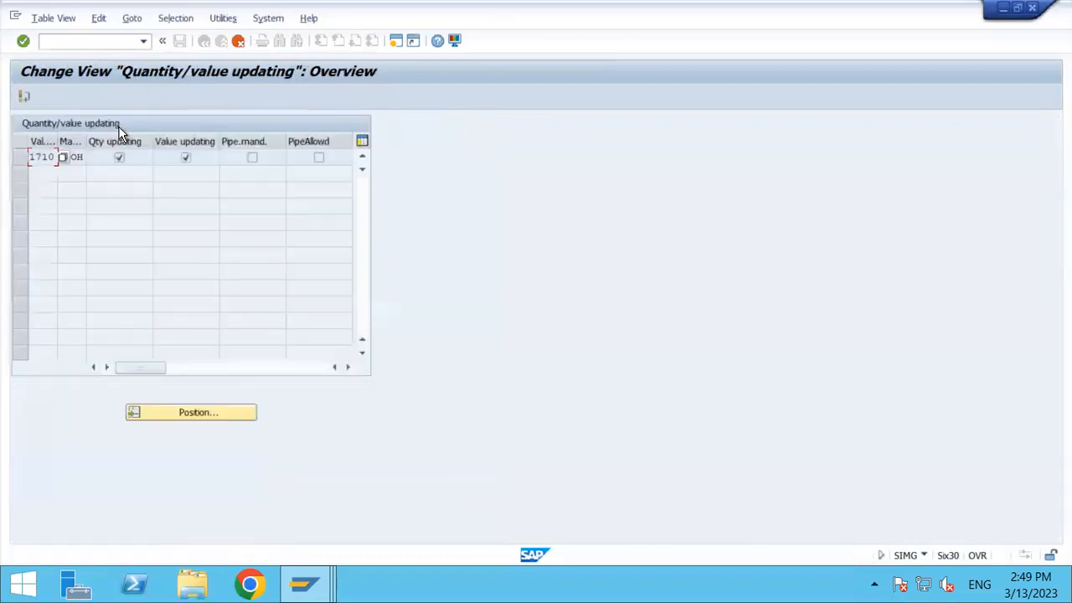
key(Return)
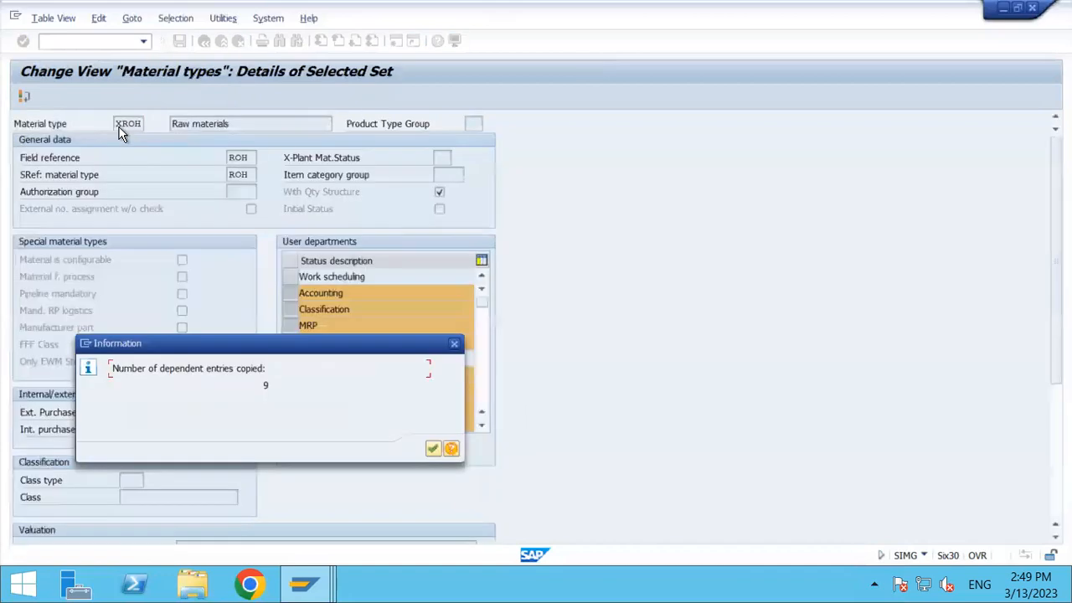
key(Return)
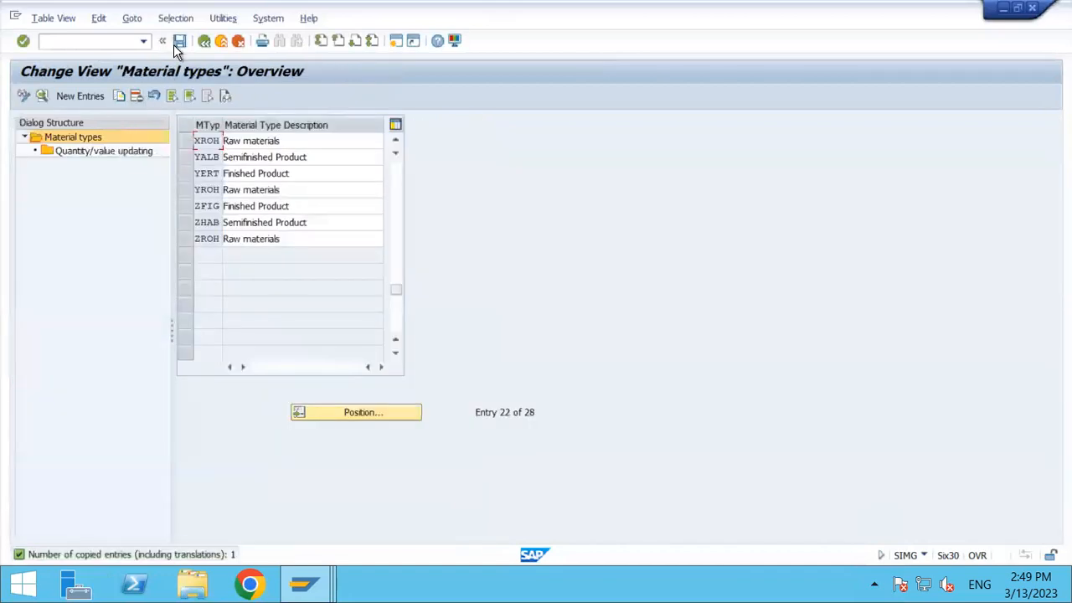
click(179, 44)
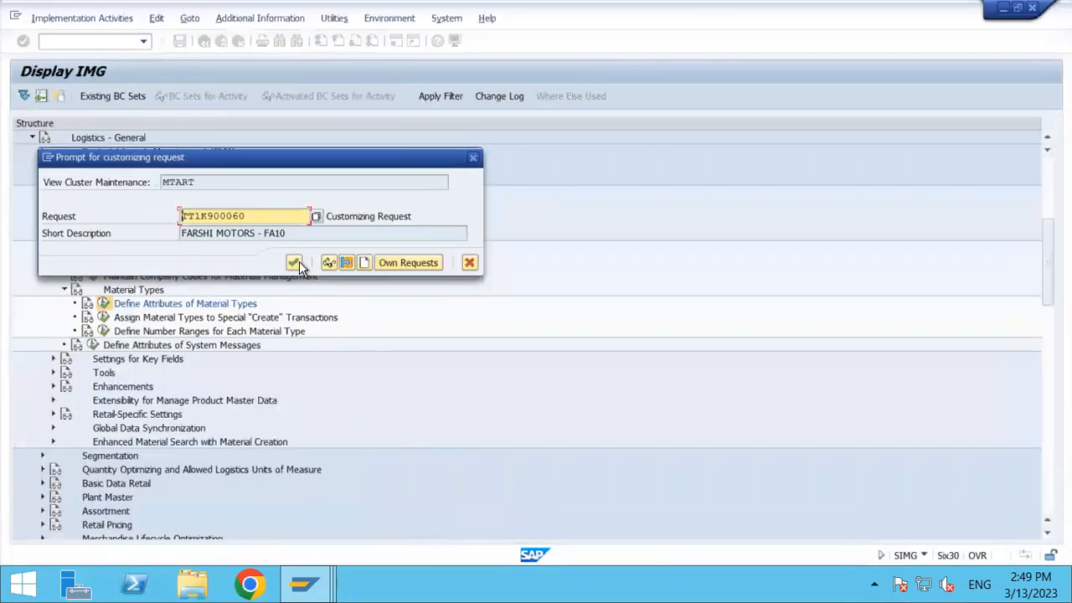
click(294, 264)
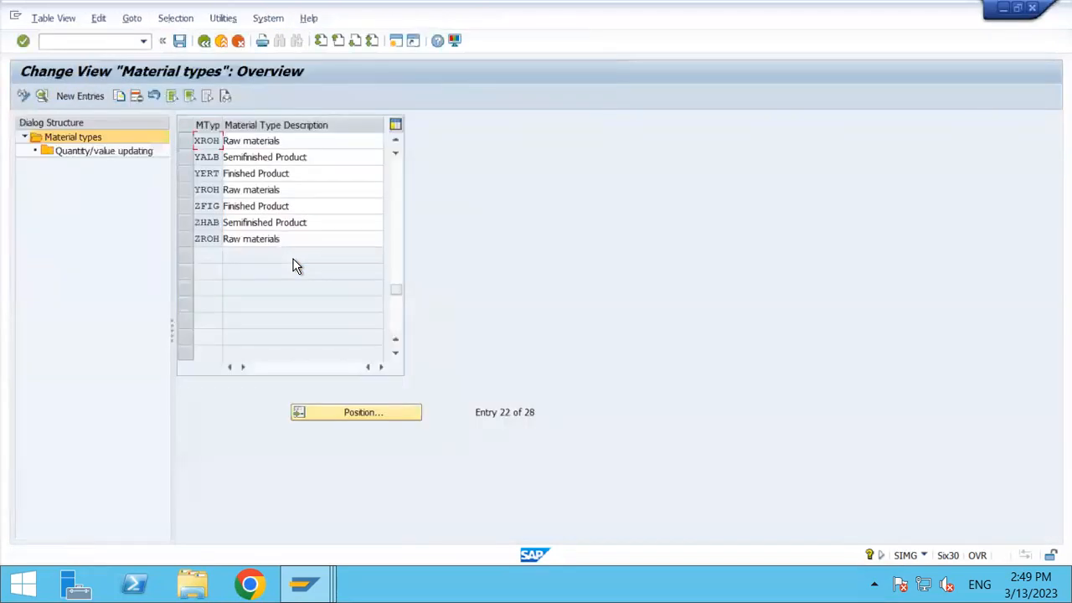
Copy the finished product material type FERT to XERT with its dependent entries and save it
click(363, 410)
text(F)
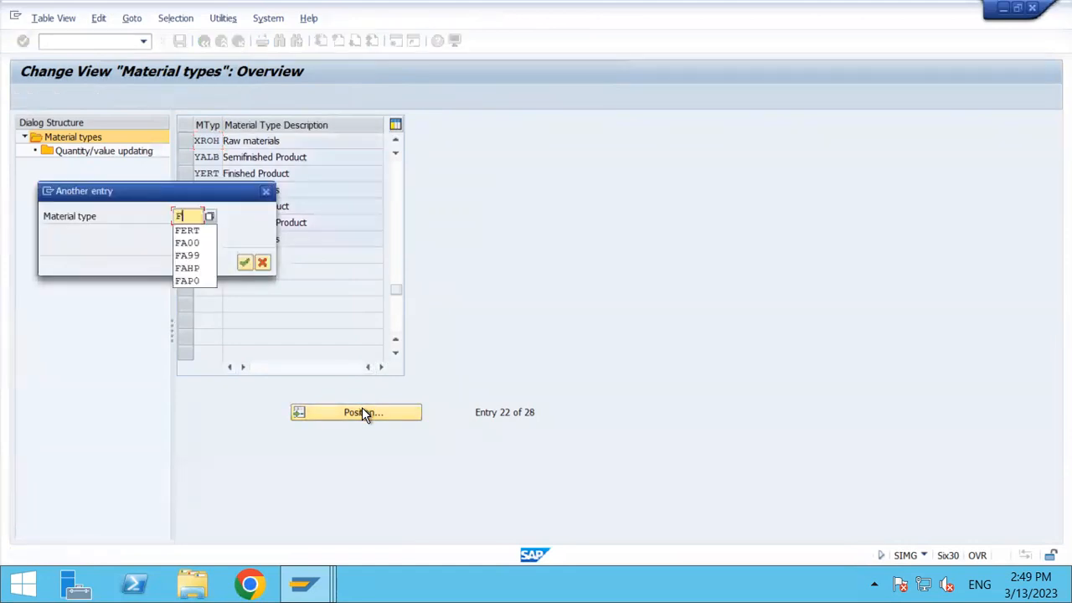
text(ERT)
key(Return)
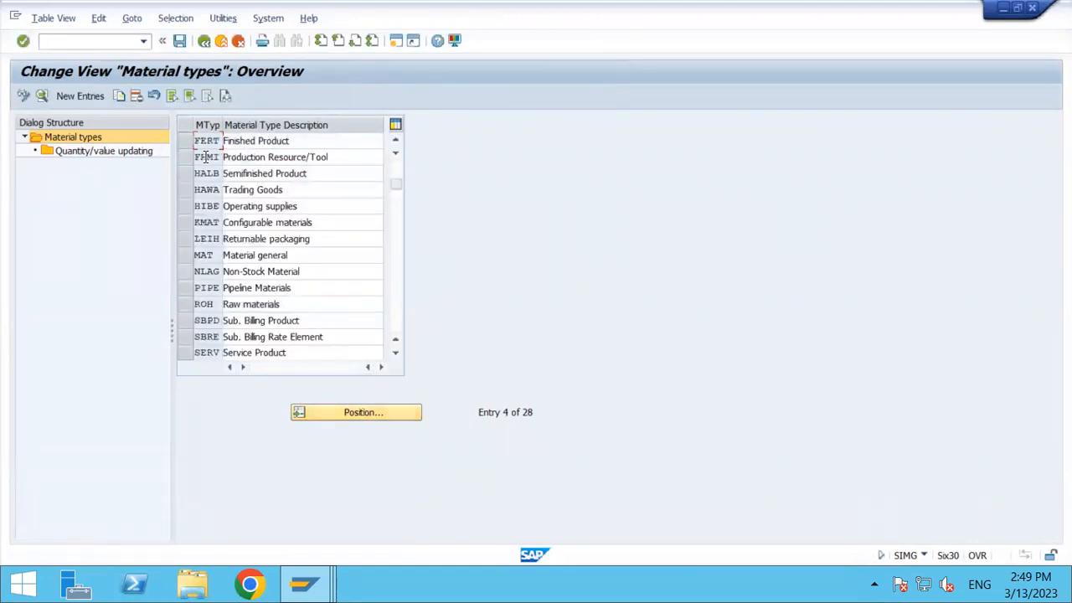
click(187, 141)
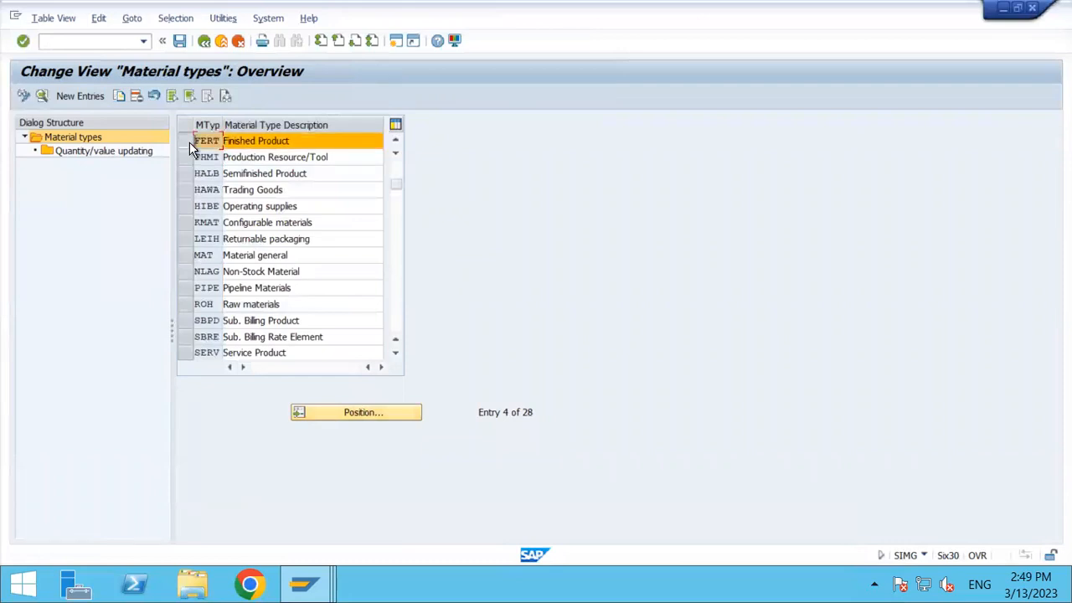
click(121, 95)
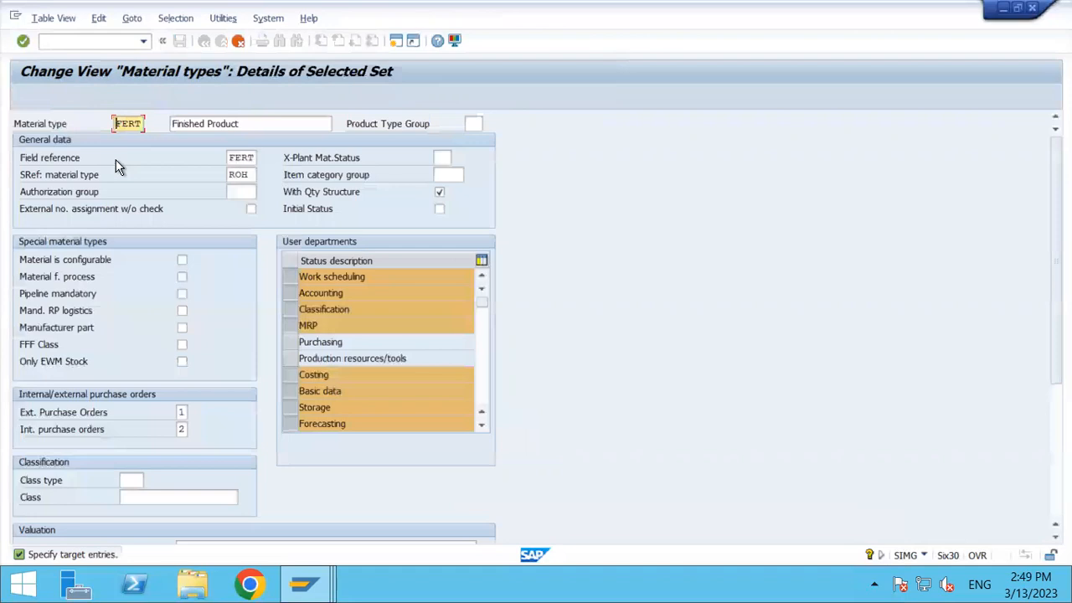
key(Delete)
text(X)
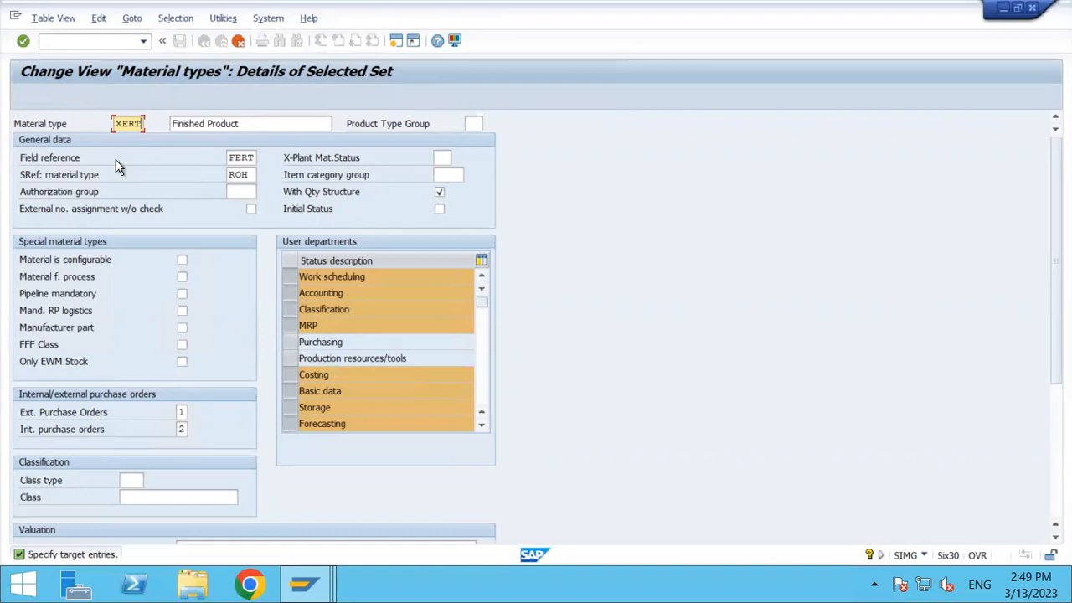
key(Return)
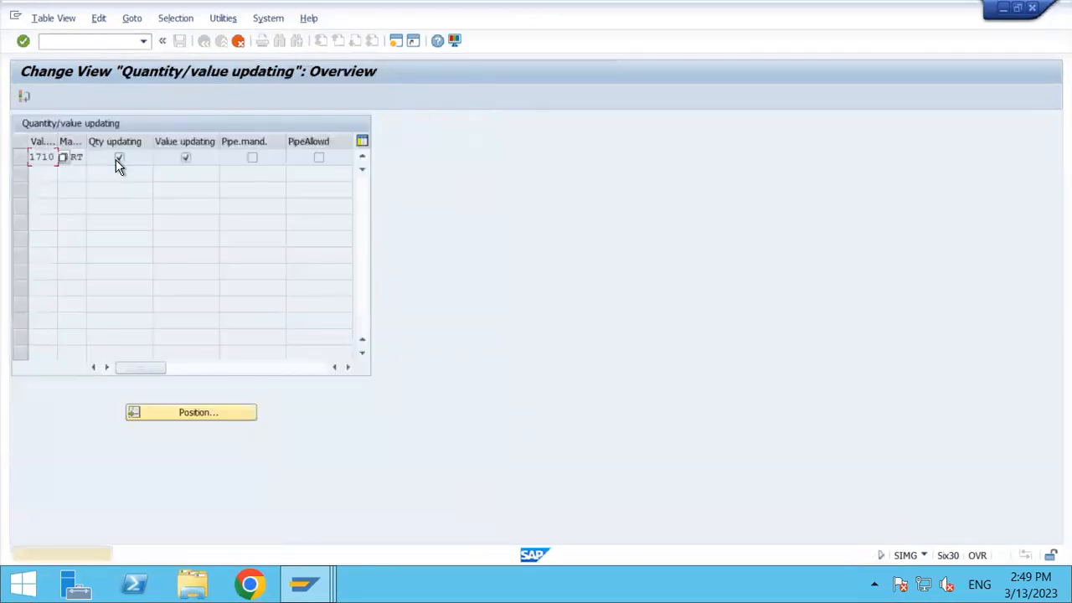
click(433, 449)
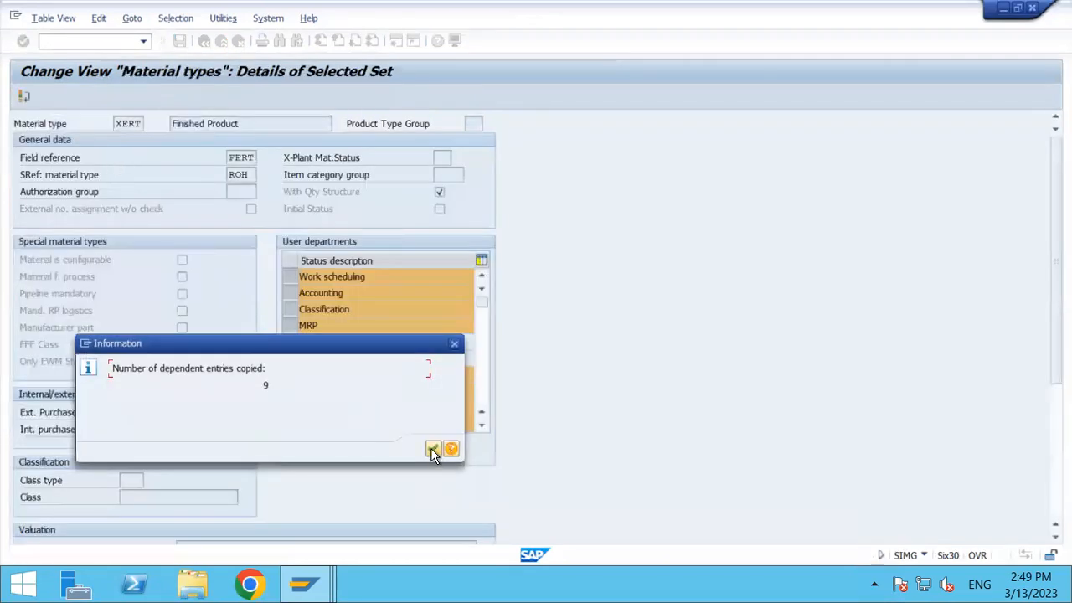
click(181, 43)
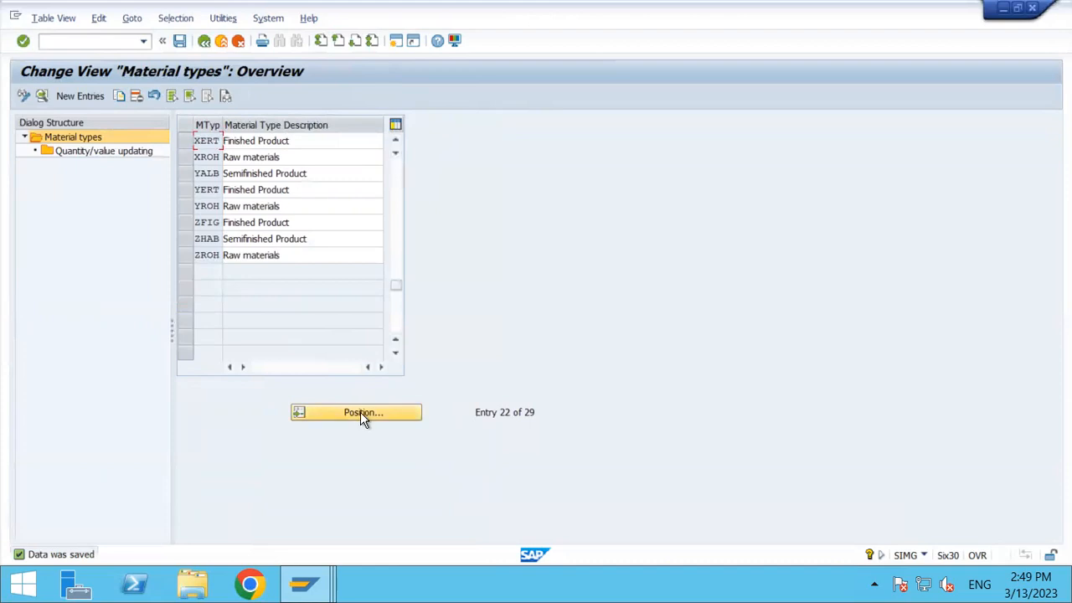
Activate quantity and value updating of material type XROH for valuation areas TAH0 and TAVP, save and return to the guide
click(185, 157)
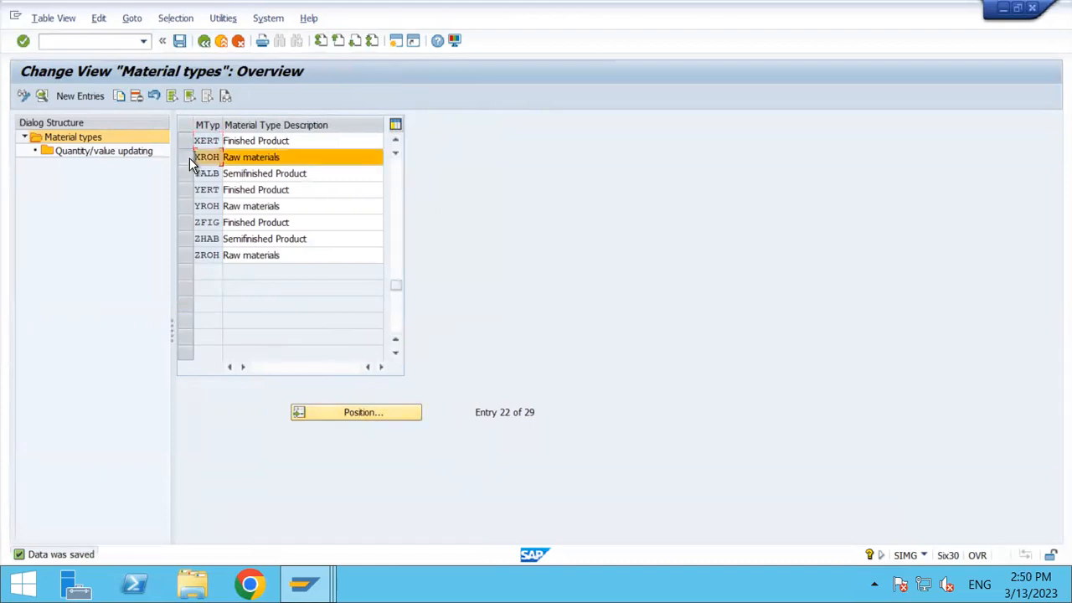
double_click(131, 154)
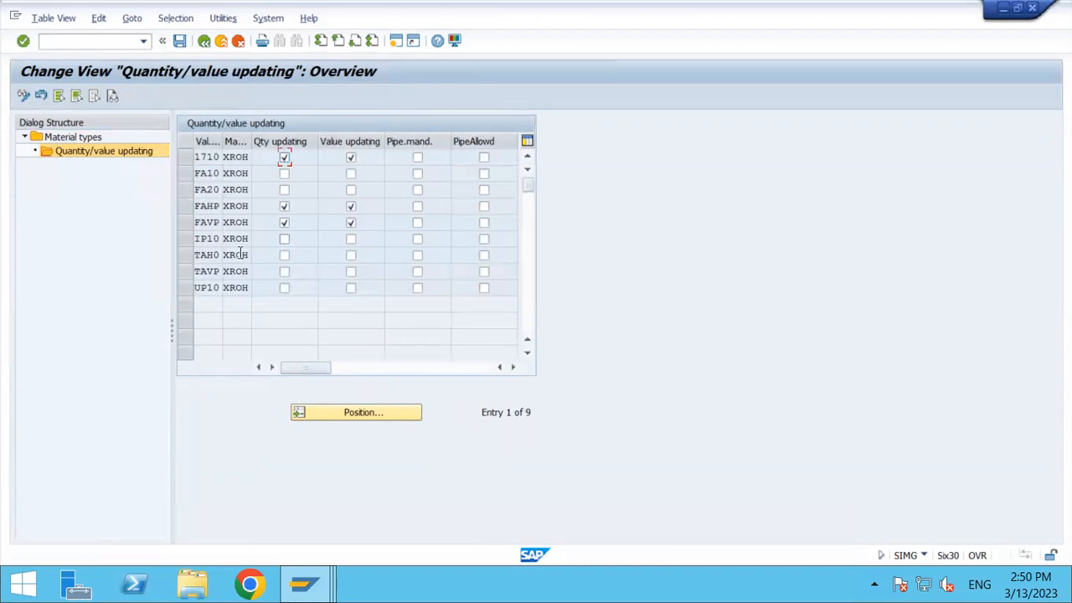
click(285, 255)
click(285, 277)
click(351, 256)
click(351, 271)
click(179, 42)
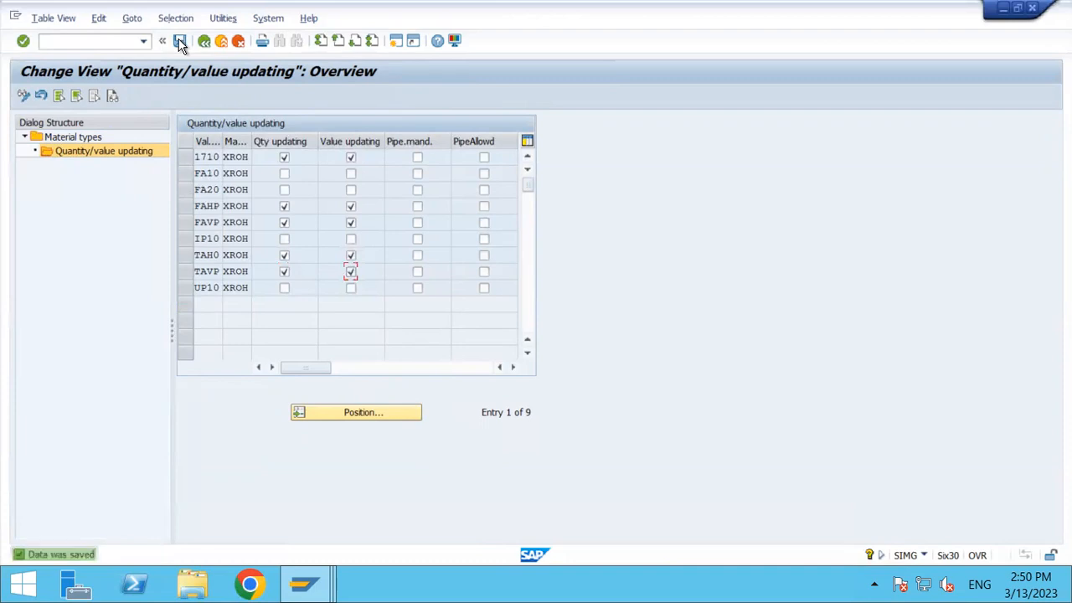
click(205, 42)
click(206, 43)
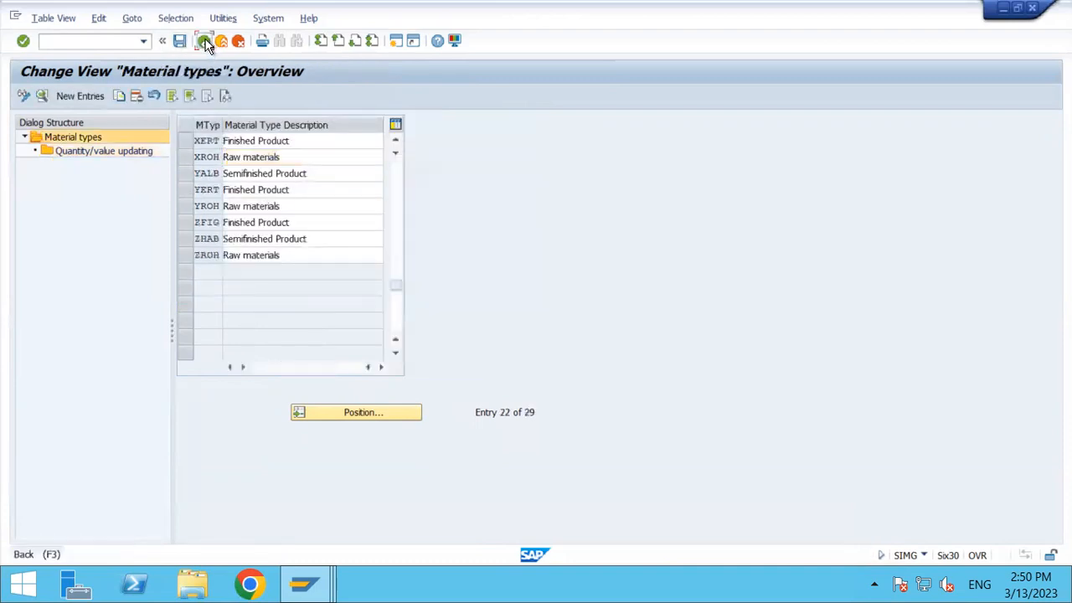
Reopen Define Attributes of Material Types, activate quantity and value updating of XERT for TAH0 and TAVP, and save
click(103, 304)
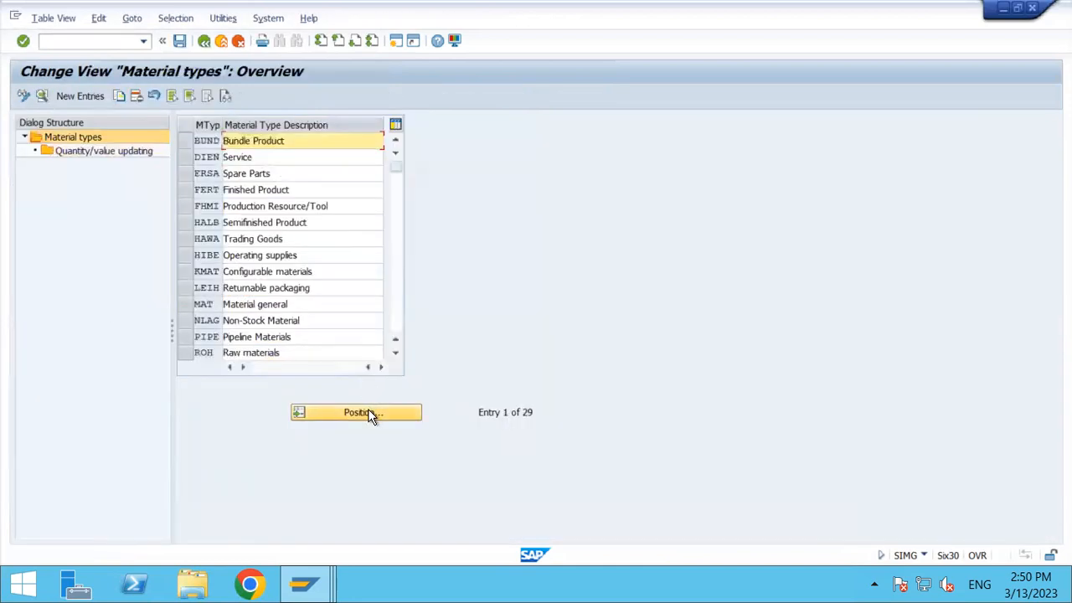
click(370, 413)
text(XERT)
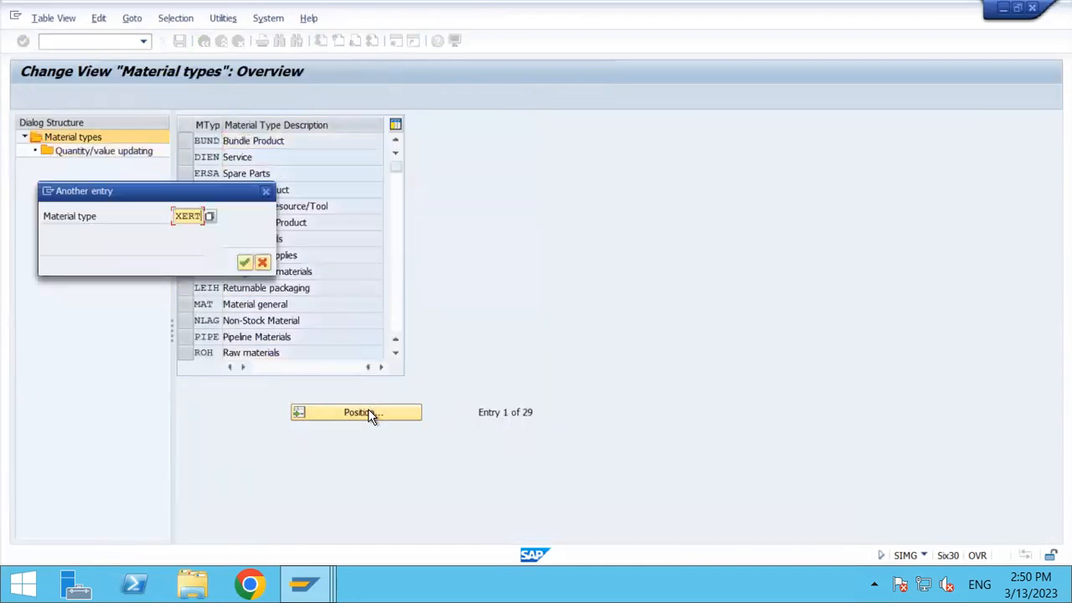
key(Return)
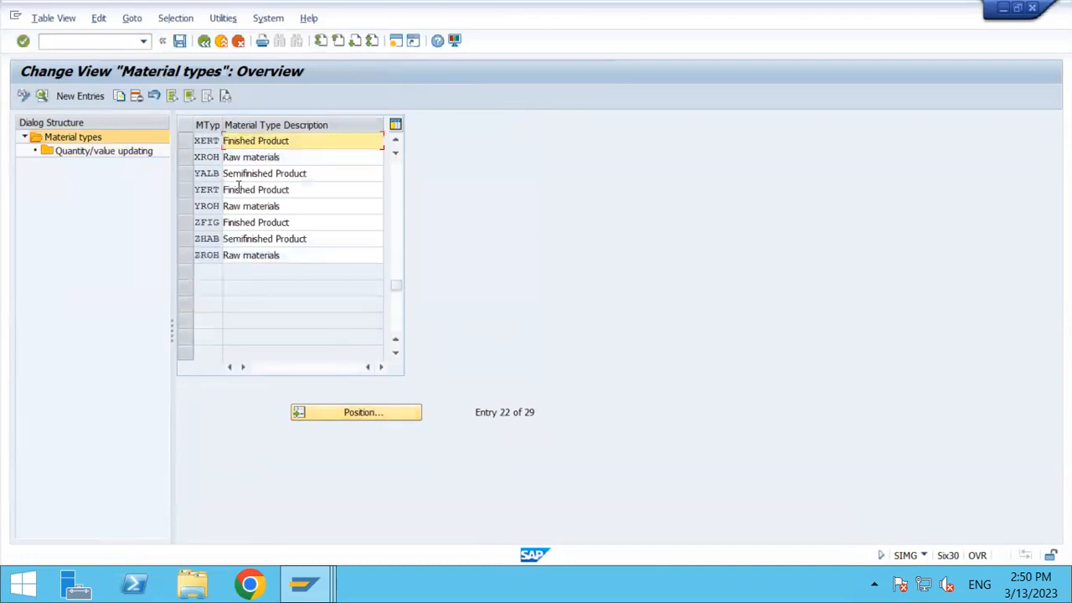
click(184, 139)
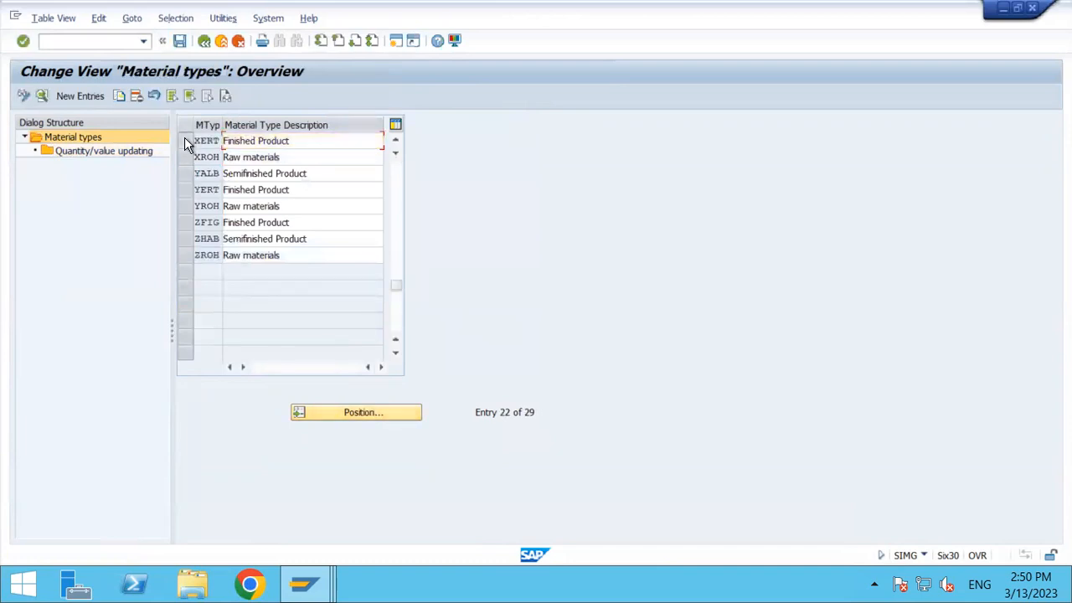
double_click(130, 152)
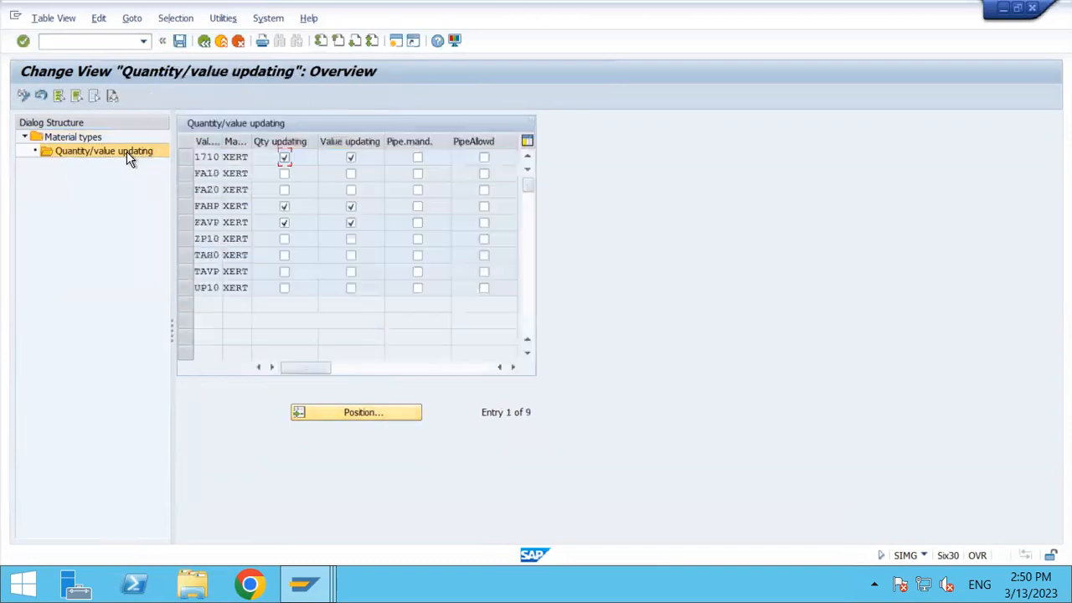
click(283, 259)
click(351, 257)
click(350, 273)
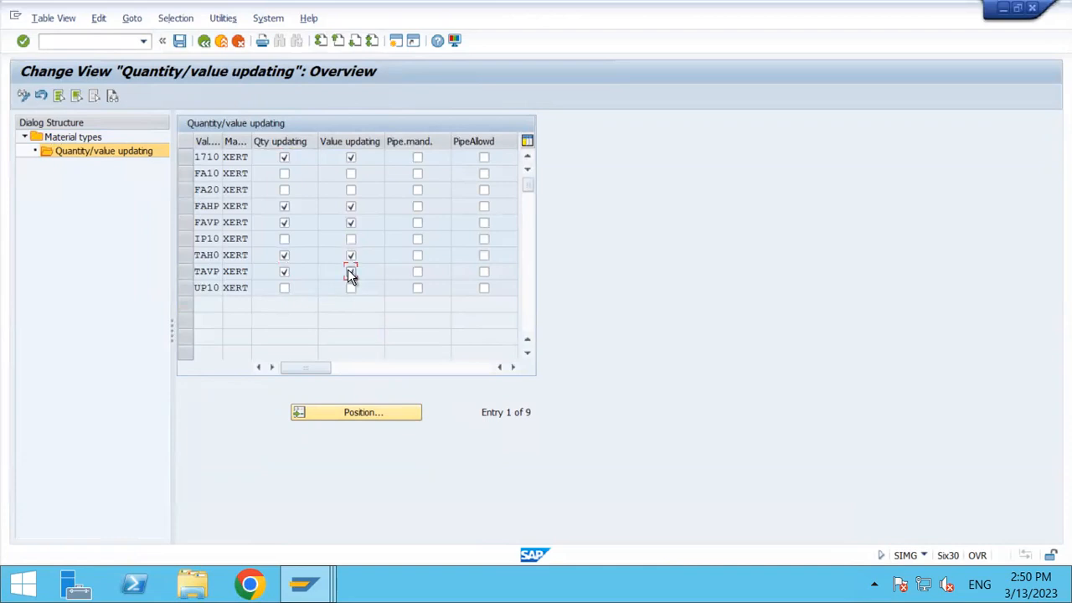
click(178, 42)
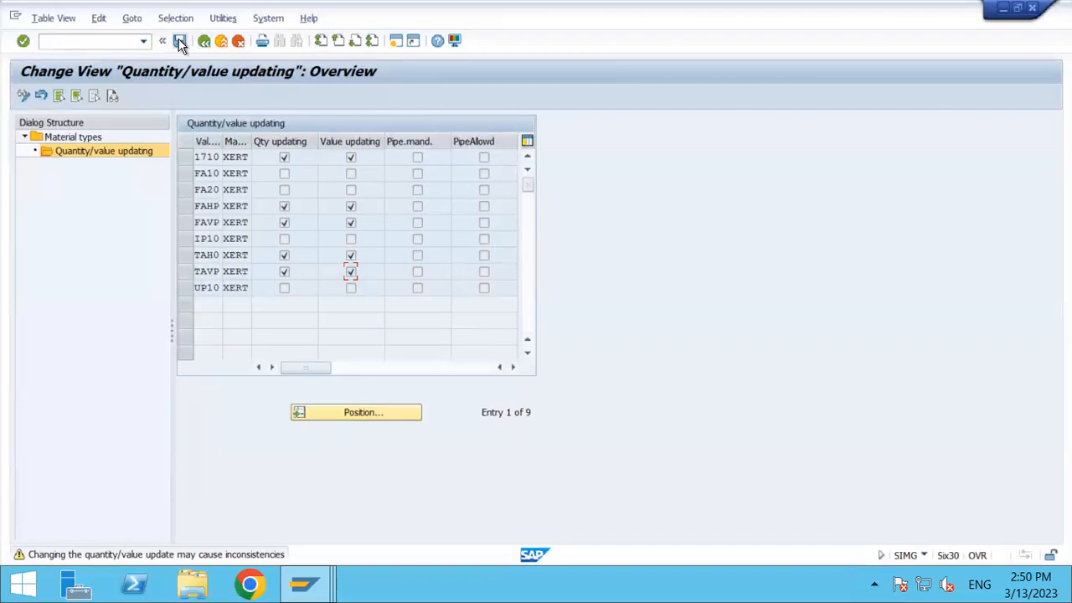
Save the quantity/value updating settings for material type XERT and return to the IMG structure
click(180, 42)
click(293, 264)
click(204, 42)
click(204, 42)
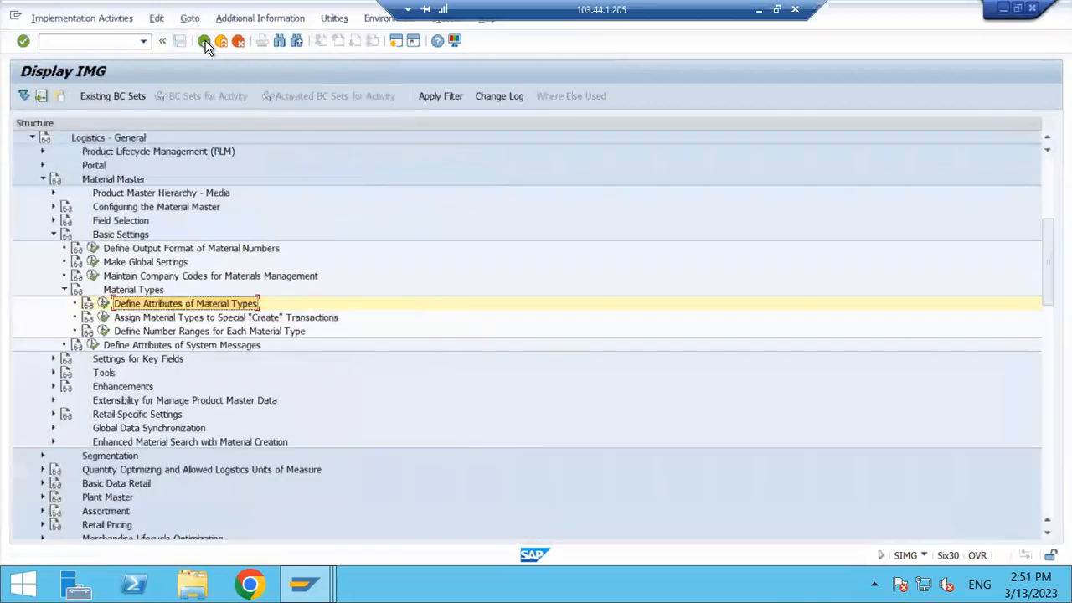
Switch to the CO CONFIGURATION workbook in Excel and set the raw material type code in H38 to XROH
click(759, 11)
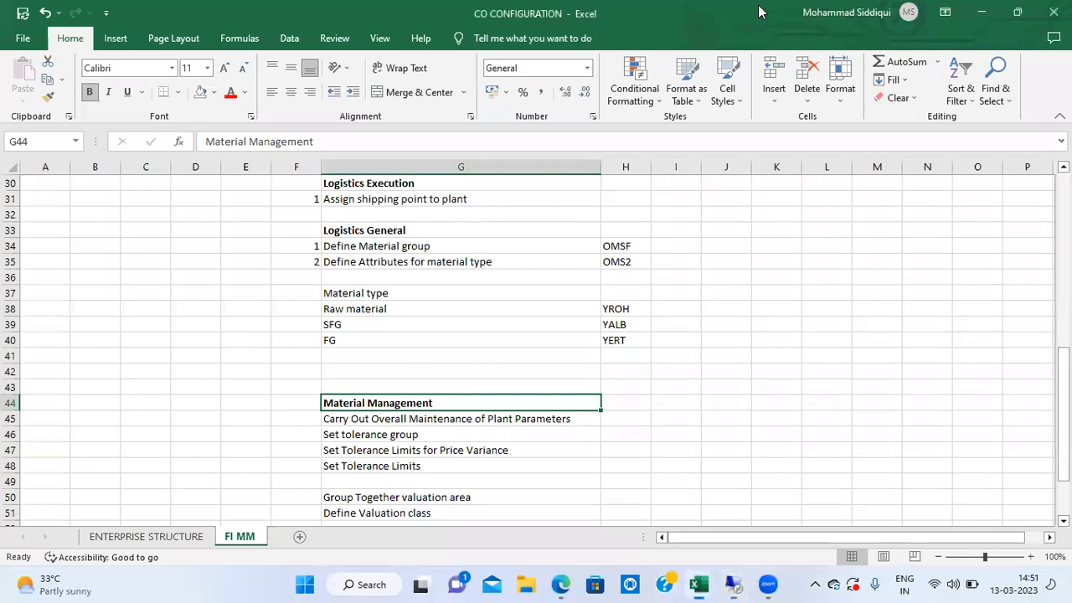
key(Up)
key(Up)
key(Up)
key(Up)
key(Up)
key(Up)
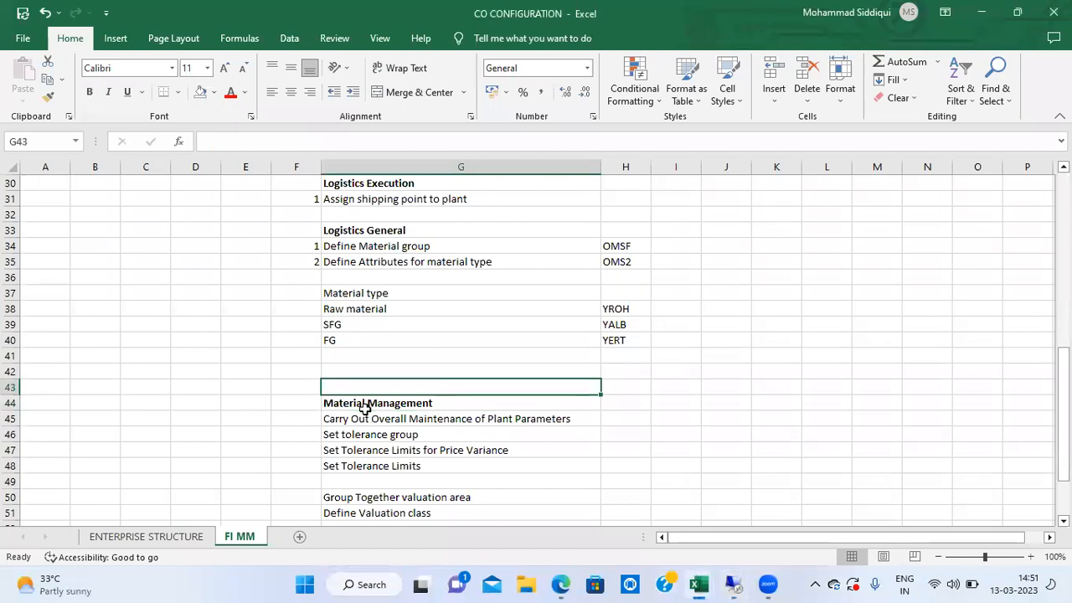
key(Up)
key(Right)
key(Down)
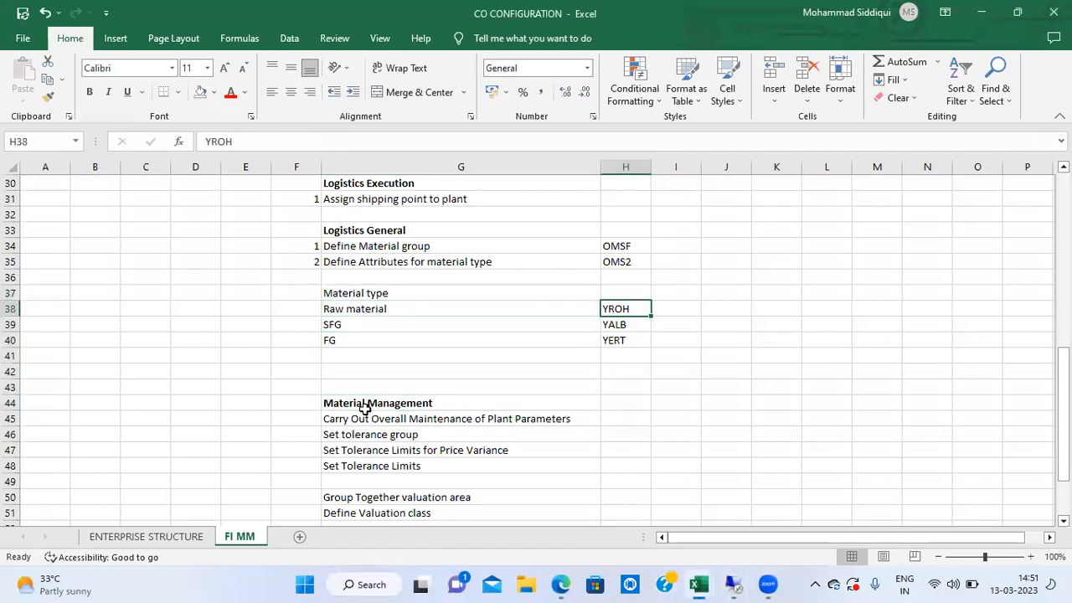
text(XROH)
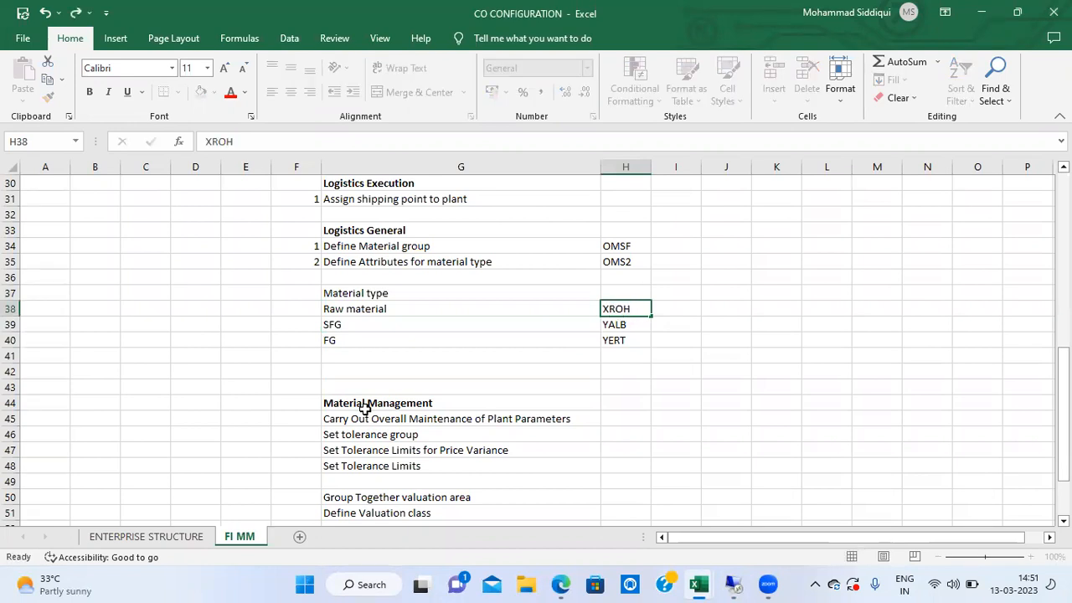
key(Return)
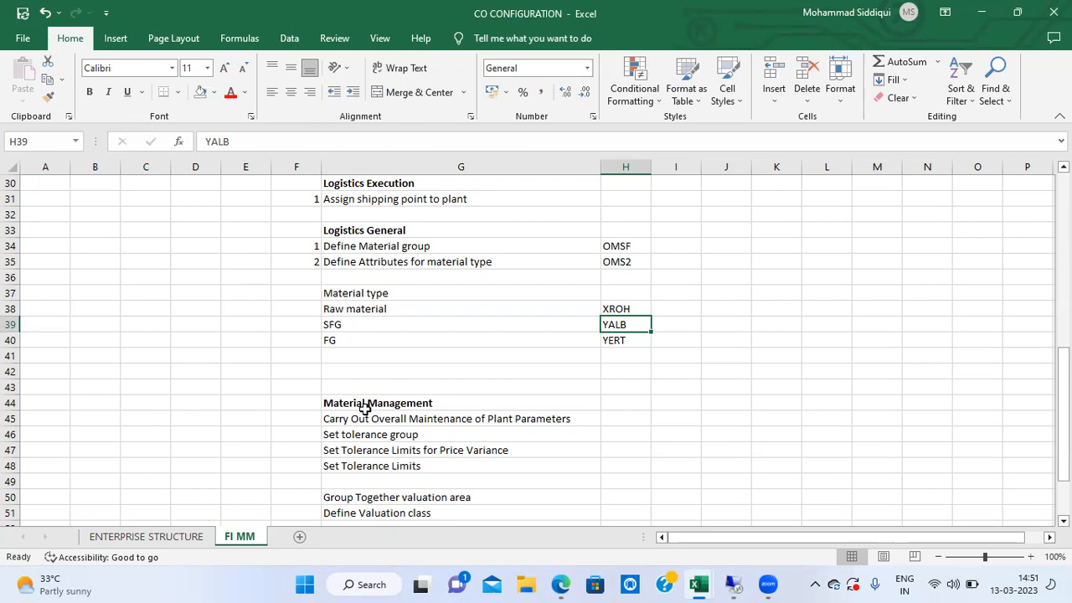
Delete the entire SFG row and set the FG material type code to XERT
key(alt+e)
key(d)
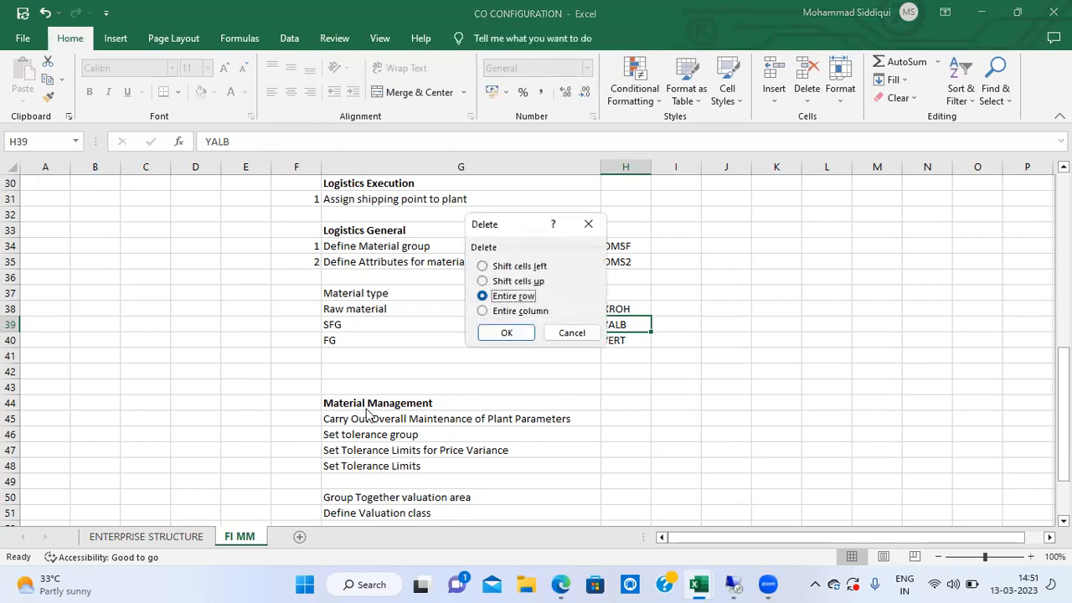
key(Return)
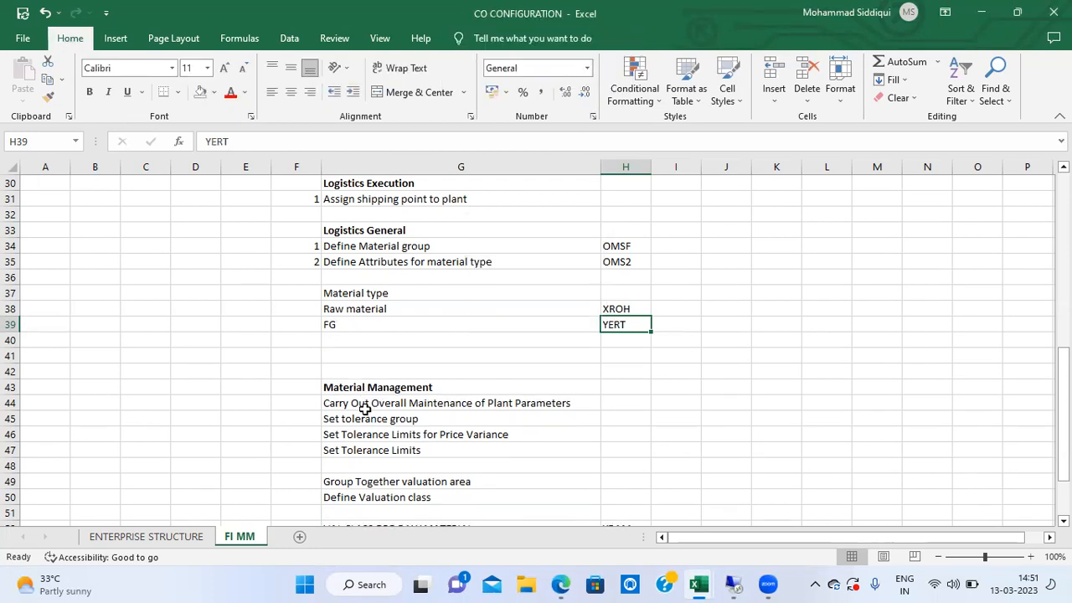
text(XERT)
key(Return)
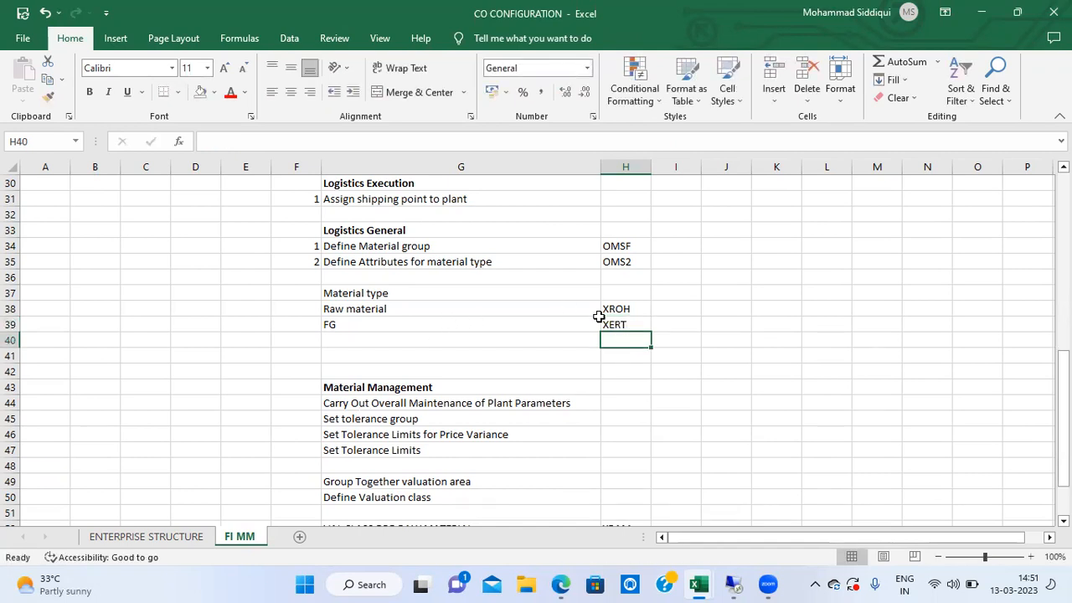
Enter the note "Activate Qty update & Value update with reference with valuation area /plan" in cell G41
click(436, 350)
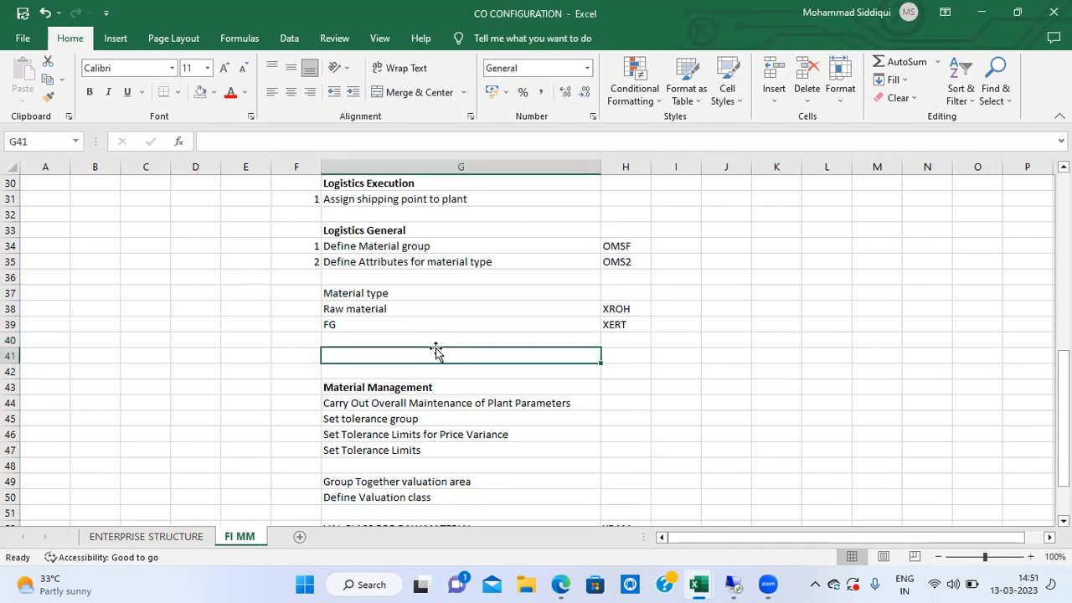
text(Activ)
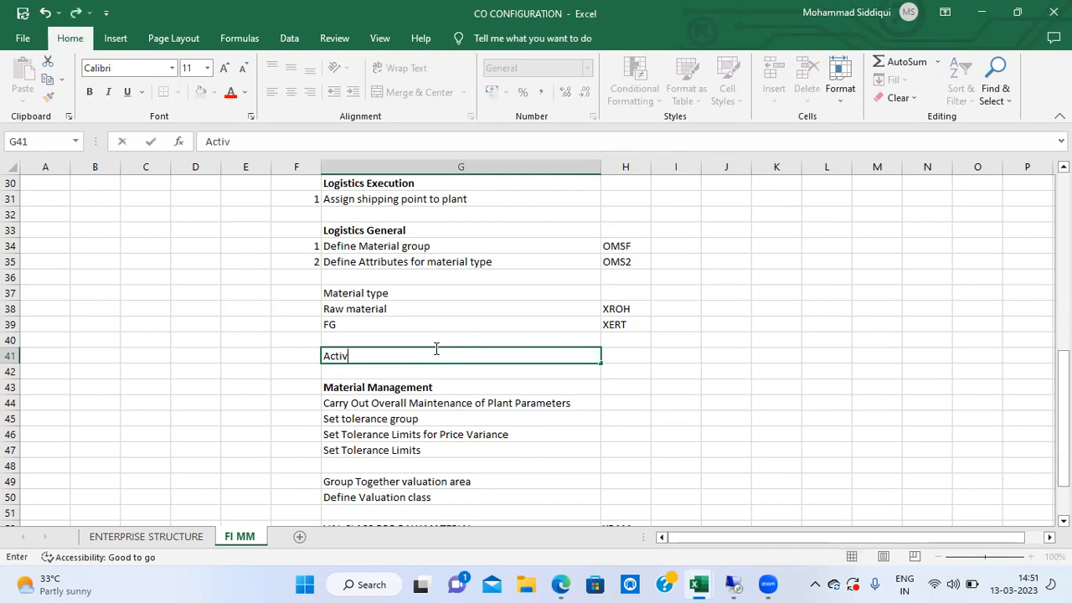
text(ate Qty update & Va)
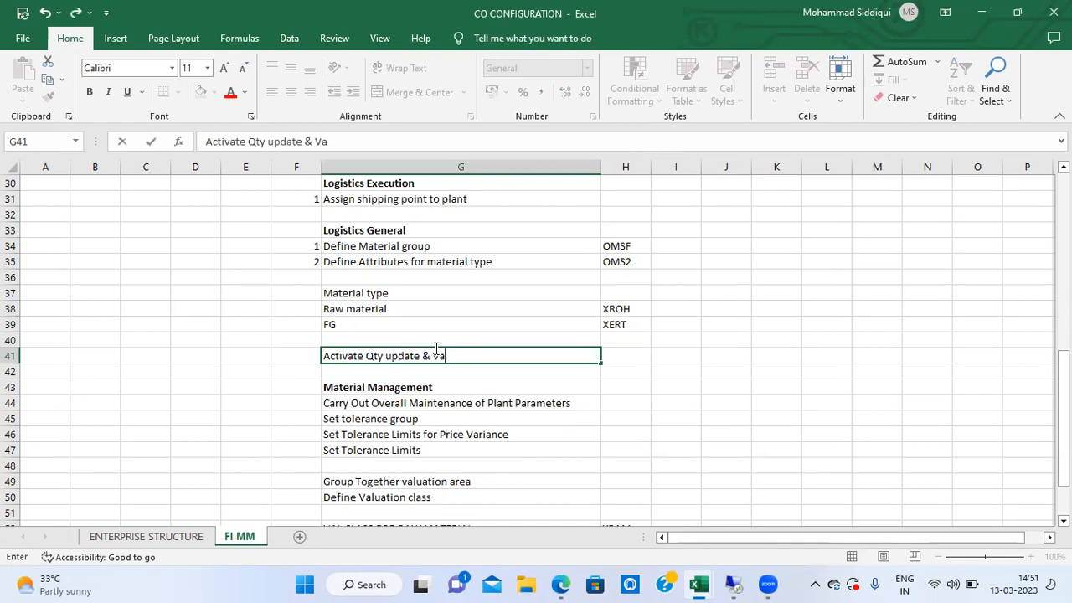
text(lue update with reference )
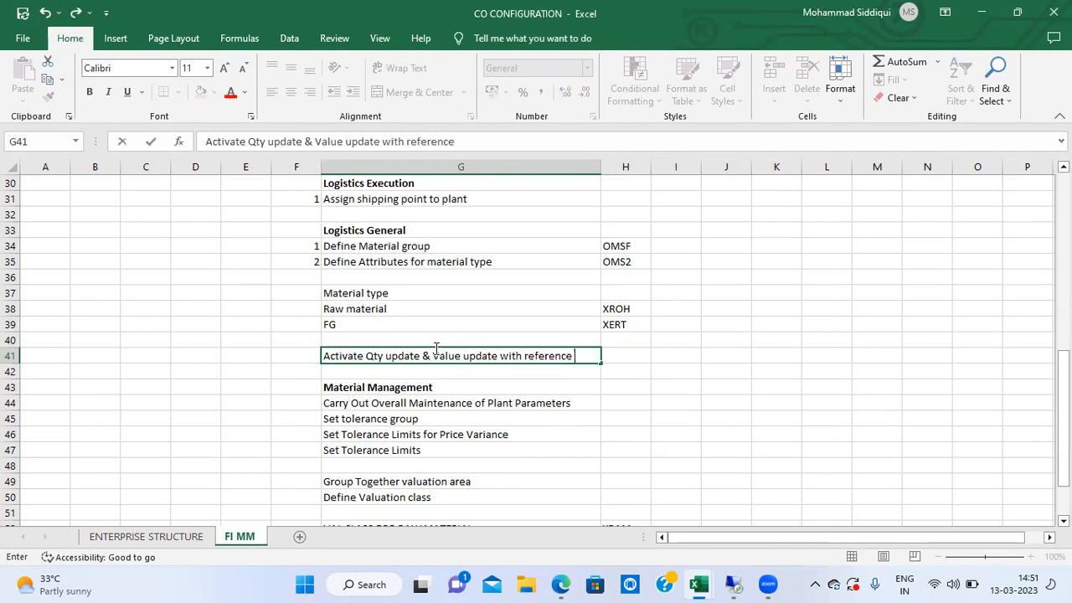
text(with valuation ar)
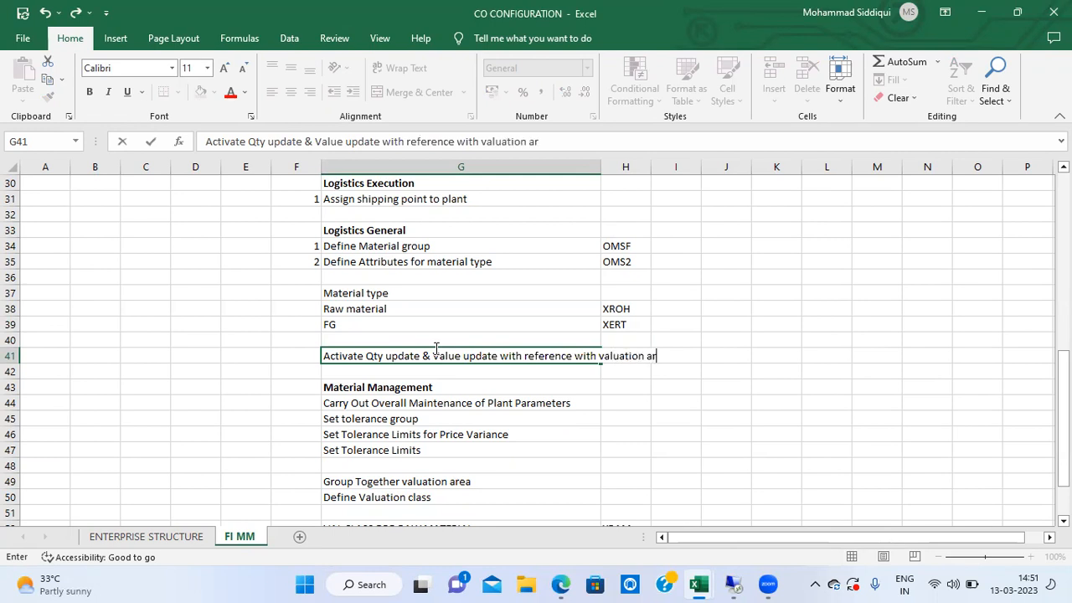
text(ea /plan)
key(Return)
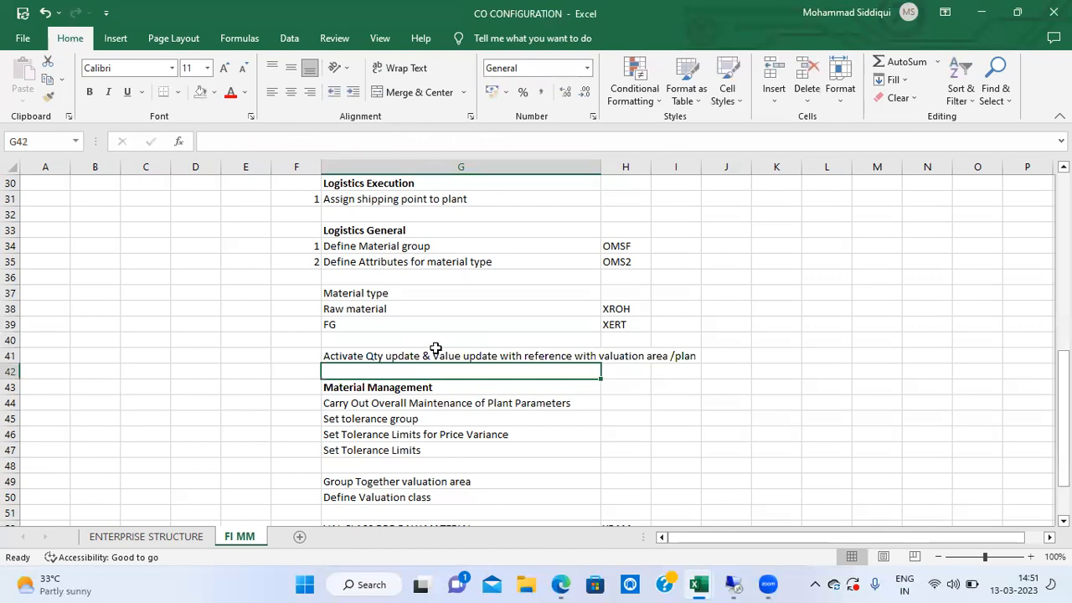
Switch to SAP, open Define Attributes of Material Types and position the list at material type XROH
click(728, 585)
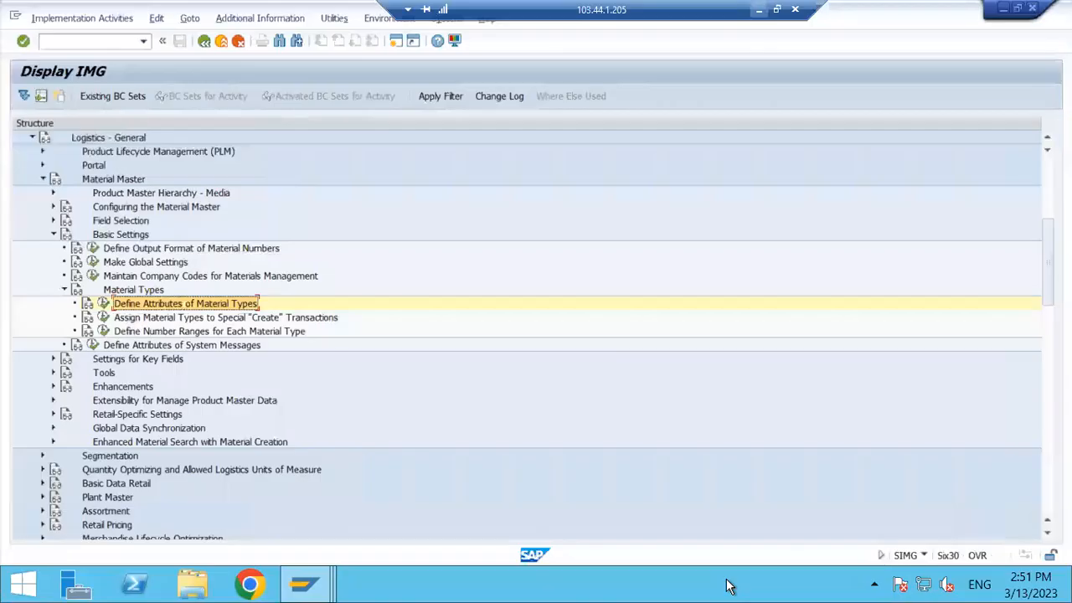
click(104, 303)
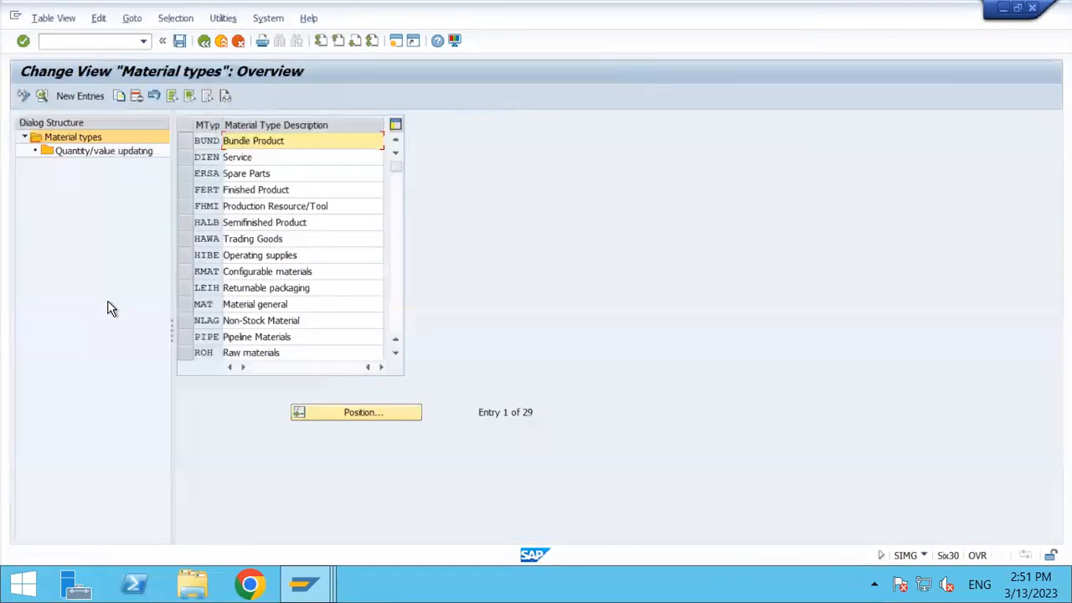
click(359, 411)
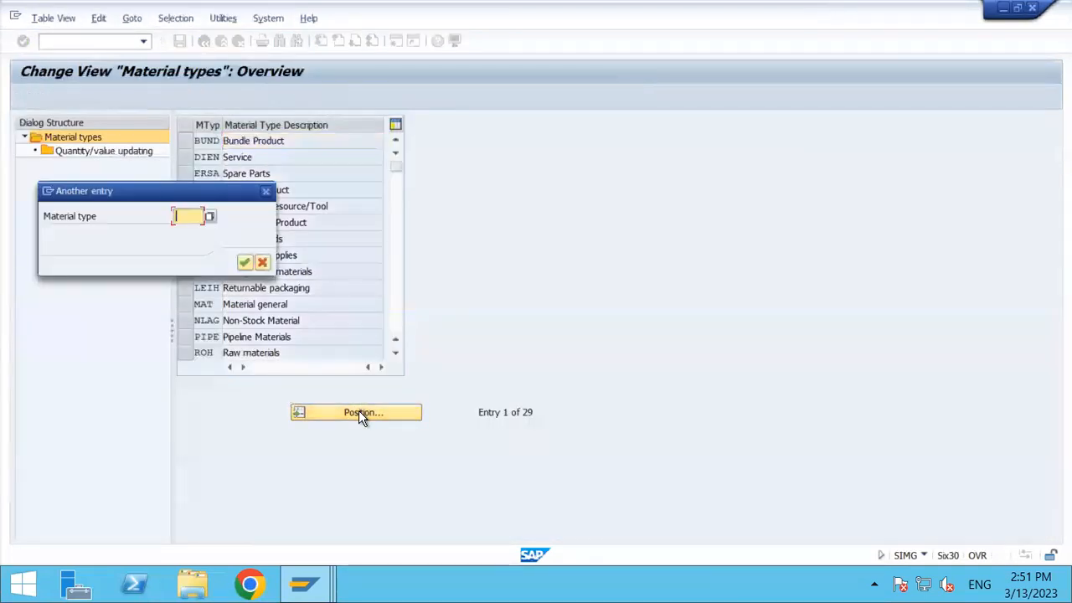
text(xroh)
key(Return)
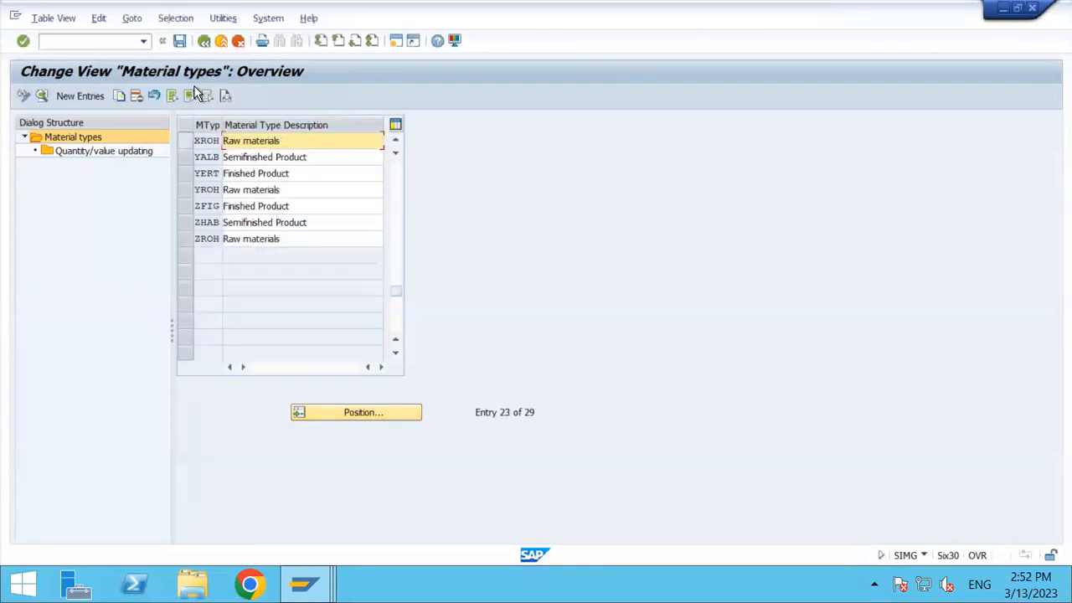
Review the quantity/value updating settings for XROH with the valuation area column widened, and return to the IMG structure
double_click(115, 155)
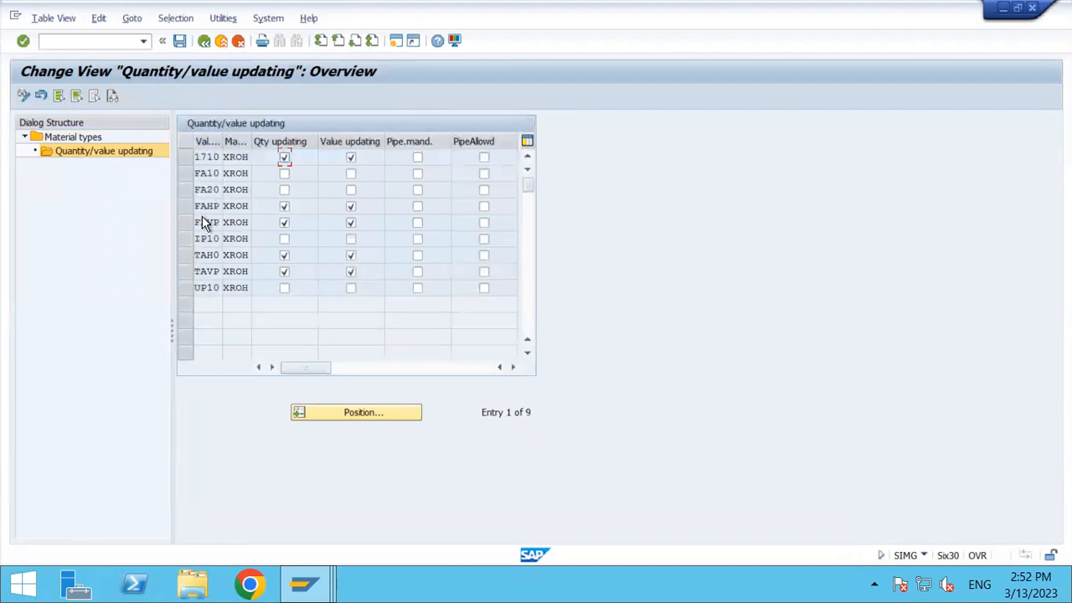
drag(222, 142, 247, 141)
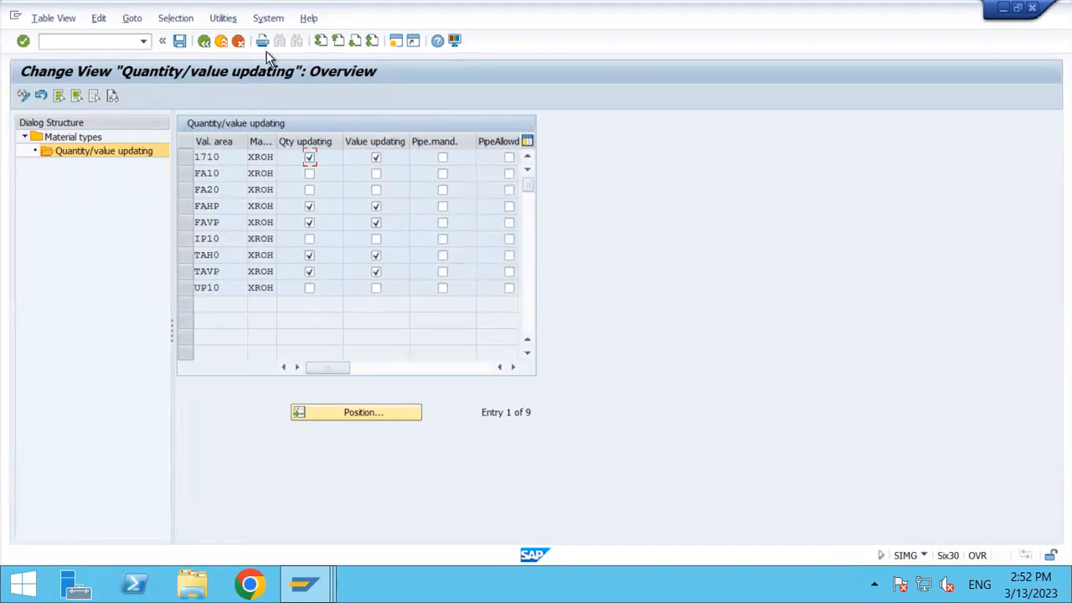
click(206, 43)
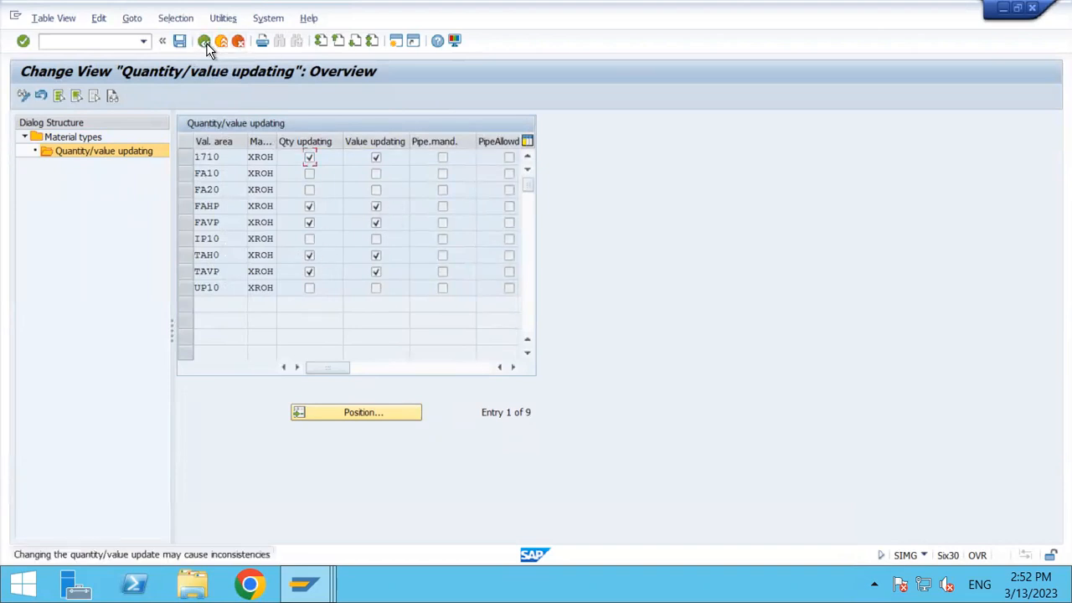
click(206, 43)
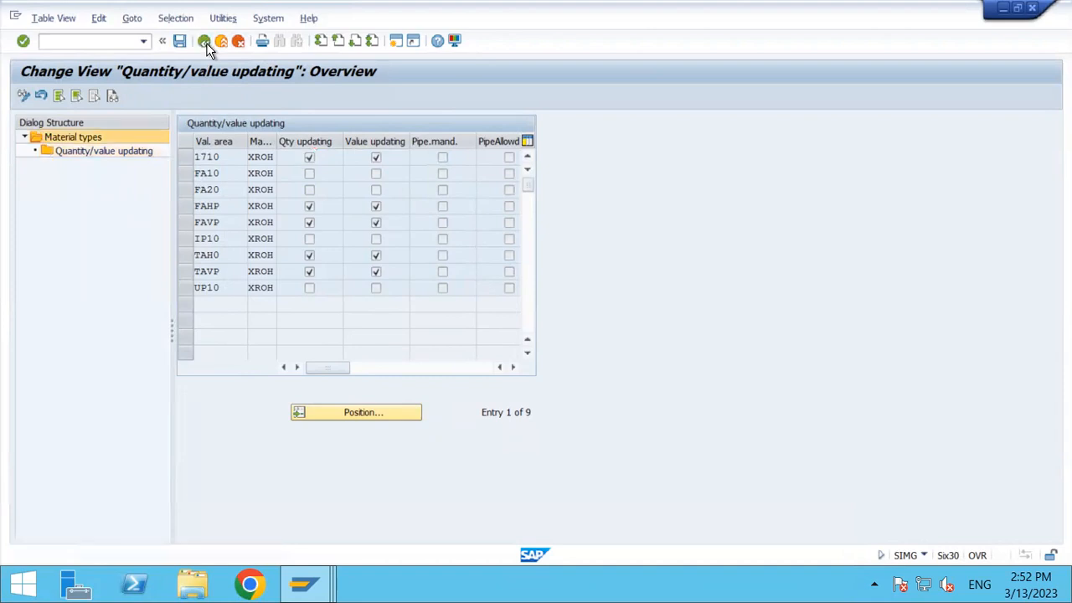
click(206, 43)
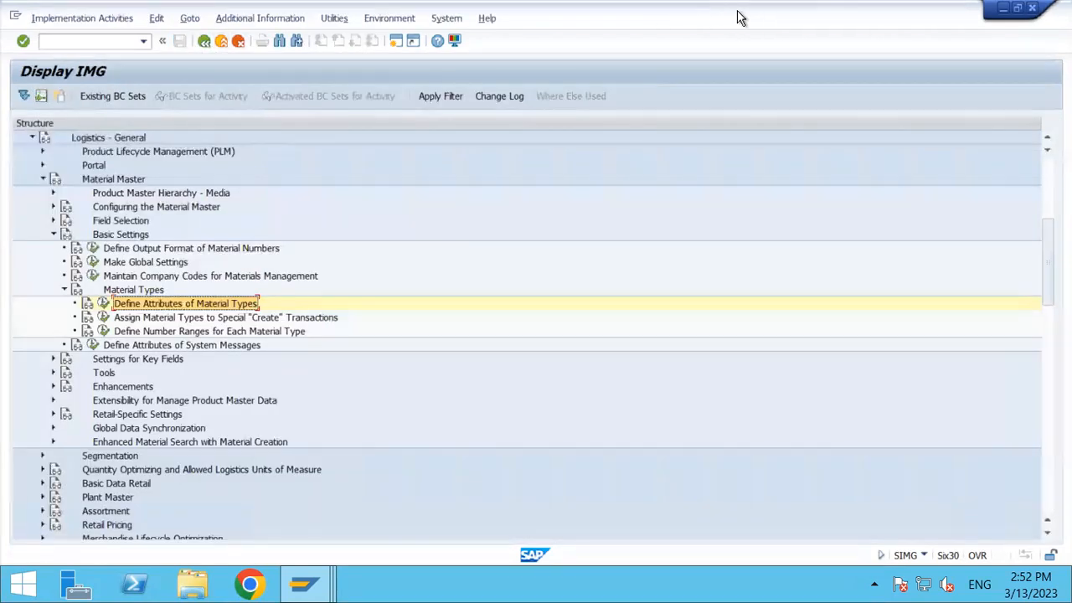
Check the first Material Management activity, Carry Out Overall Maintenance of Plant Parameters, in the Excel list and return to SAP
mouse_move(751, 30)
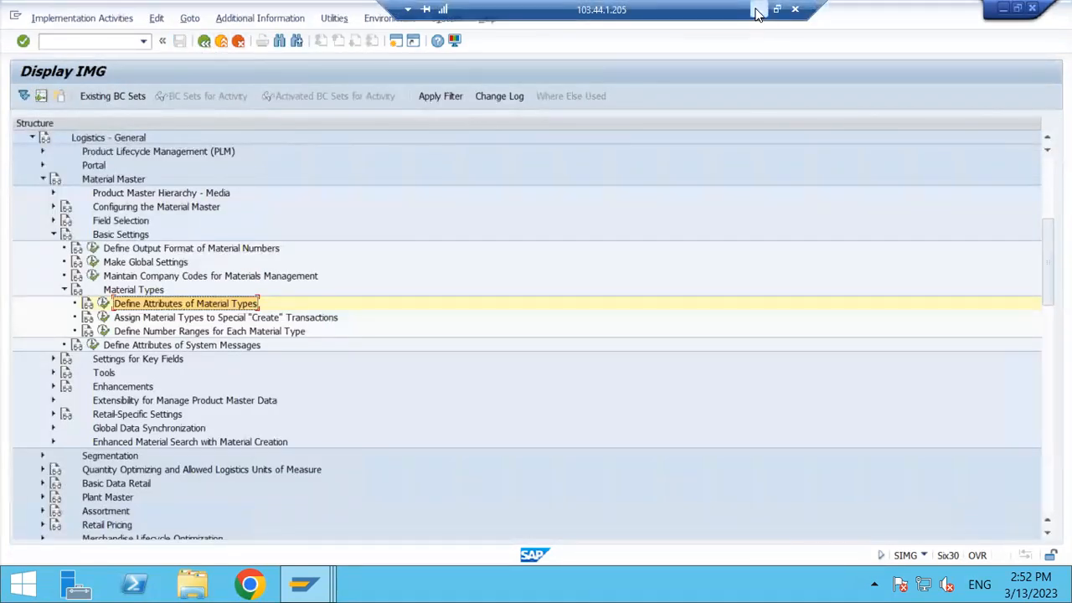
click(758, 9)
click(458, 408)
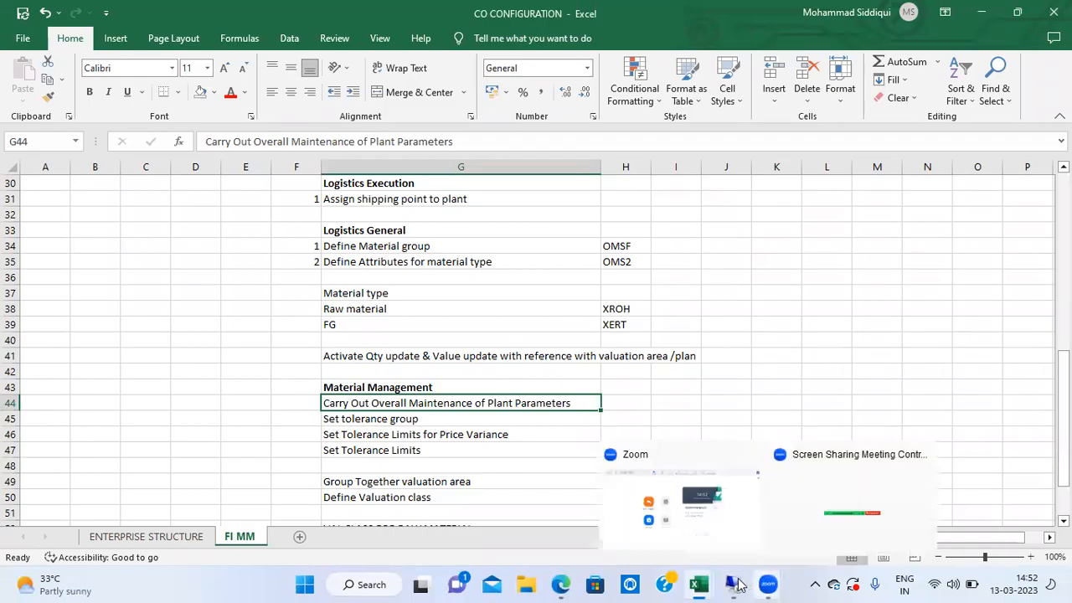
click(736, 583)
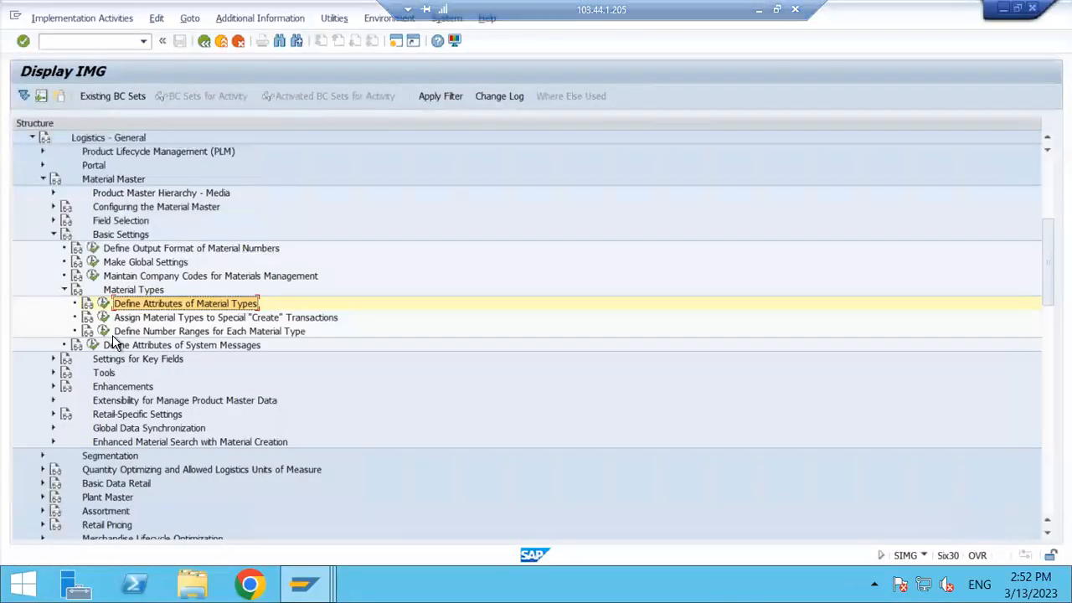
Collapse the Material Master and Logistics - General nodes in the IMG structure
click(45, 181)
click(94, 143)
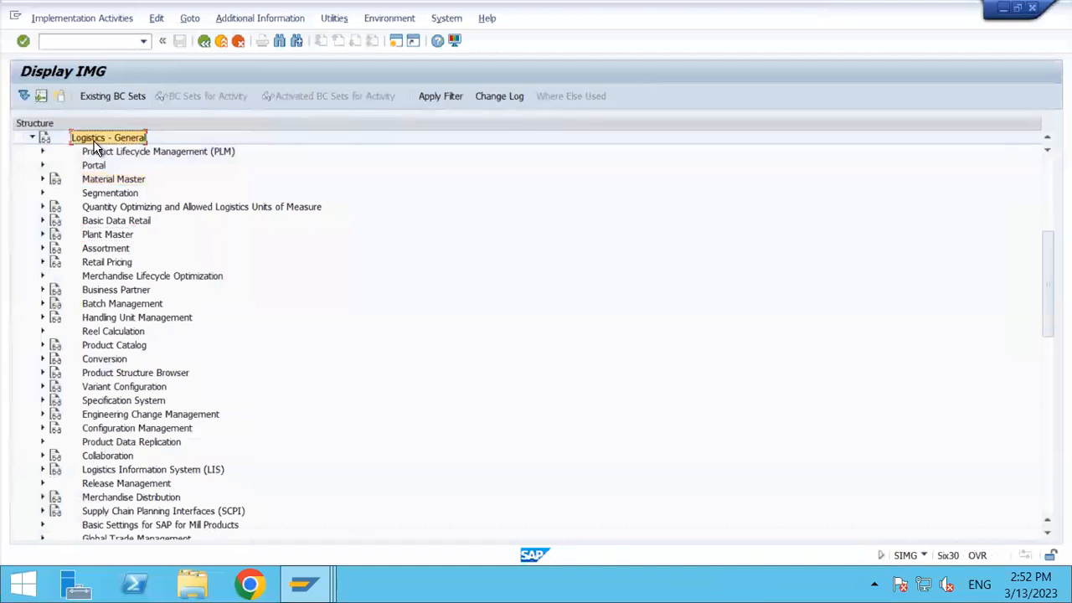
click(33, 138)
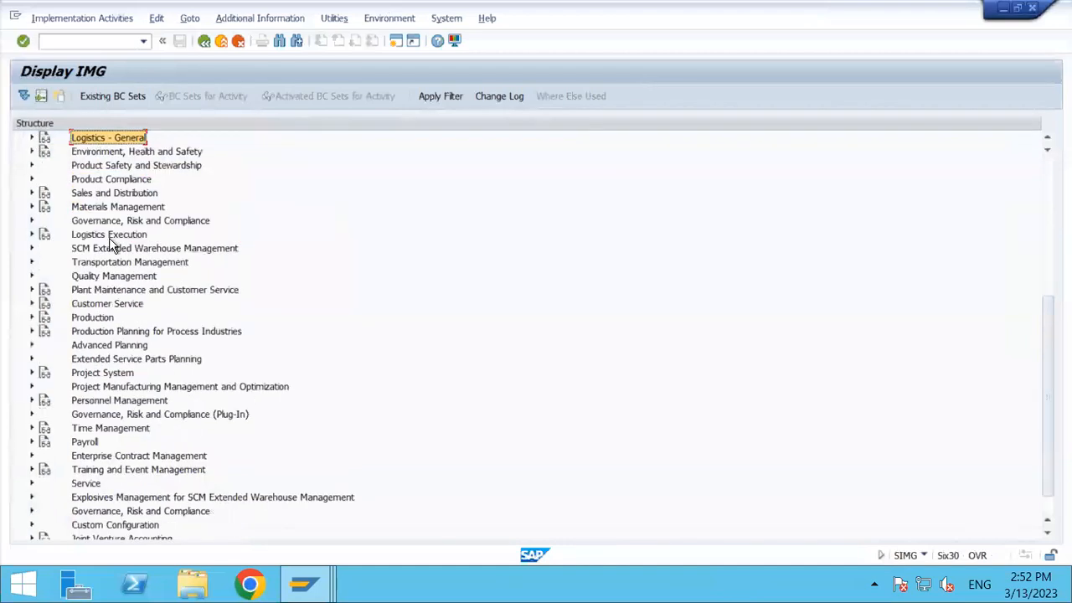
Look through the top-level nodes of the IMG structure, from Activate Business Functions down to Sales and Distribution
key(Up)
key(Up)
key(Up)
key(Up)
key(Up)
key(Down)
key(Down)
key(Down)
key(Down)
key(Down)
key(Down)
key(Down)
key(Down)
key(Down)
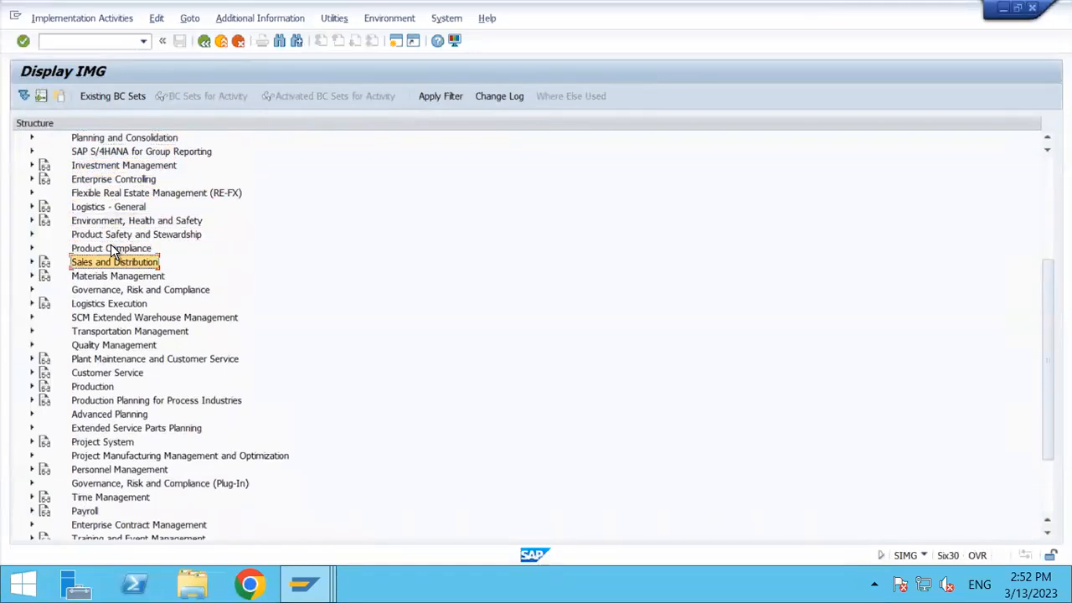
key(Up)
key(Up)
key(Up)
key(Up)
key(Up)
key(Up)
key(Up)
key(Up)
key(Up)
key(Up)
key(Up)
key(Up)
key(Up)
key(Up)
key(Up)
key(Up)
key(Up)
key(Up)
key(Up)
key(Up)
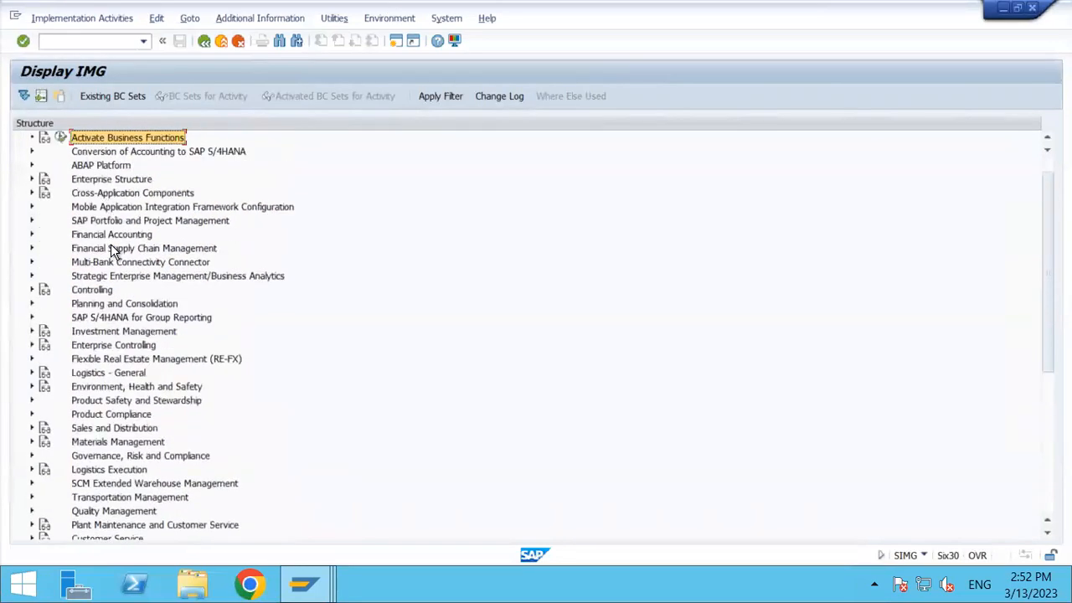
key(Down)
key(Down)
key(Down)
key(Down)
key(Down)
key(Down)
key(Down)
key(Down)
key(Up)
key(Up)
key(Up)
key(Up)
key(Up)
key(Up)
key(Up)
key(Up)
key(Up)
Expand the Materials Management node in the IMG structure
key(Down)
key(Down)
key(Down)
key(Down)
key(Down)
key(Down)
key(Down)
key(Down)
key(Down)
key(Down)
key(Down)
key(Down)
key(Down)
key(Down)
key(Down)
key(Down)
key(Down)
key(Down)
key(Down)
key(Down)
key(Down)
key(Down)
key(Down)
key(Right)
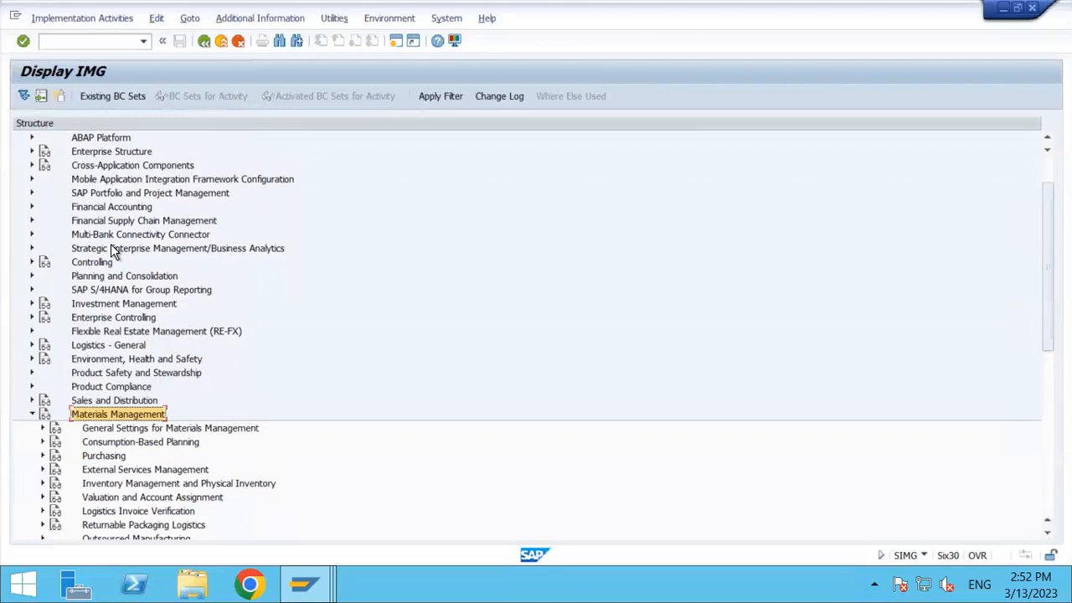
Expand Consumption-Based Planning and Plant Parameters, and execute Carry Out Overall Maintenance of Plant Parameters
key(Down)
key(Down)
key(Right)
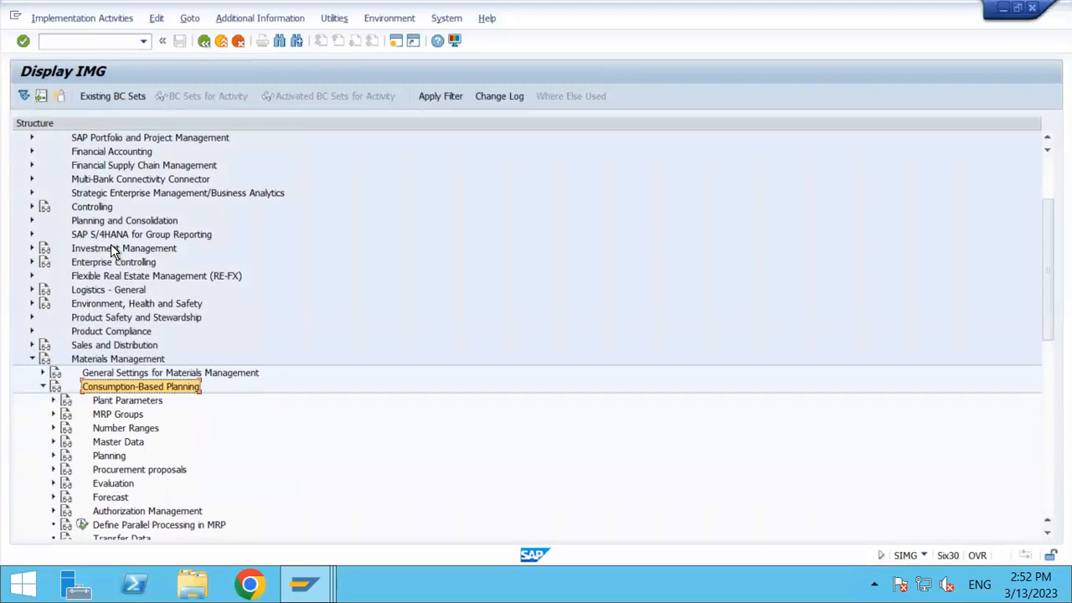
key(Down)
key(Right)
key(Down)
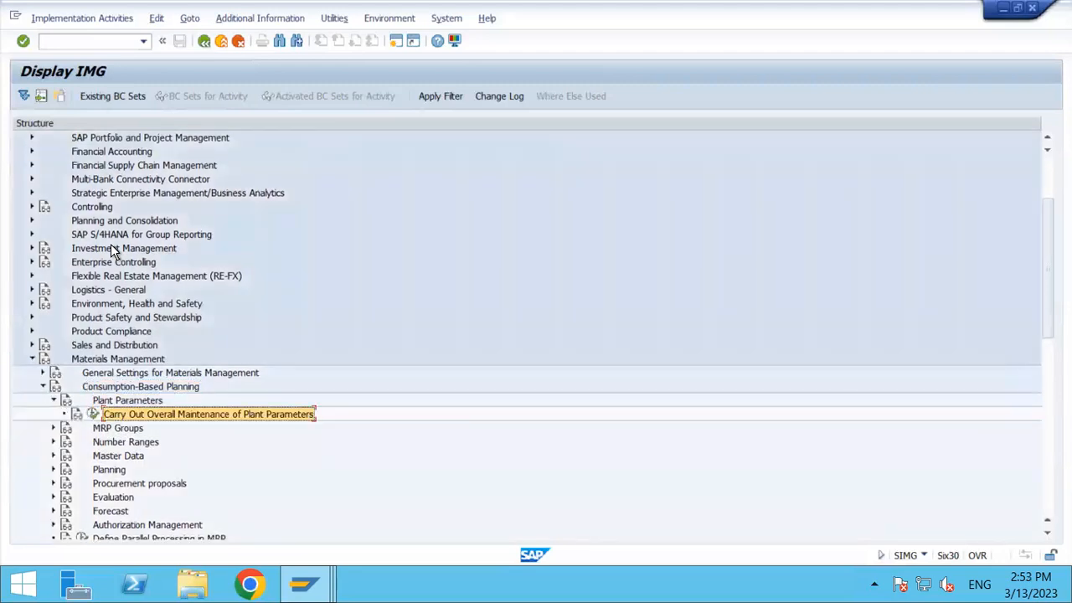
click(93, 414)
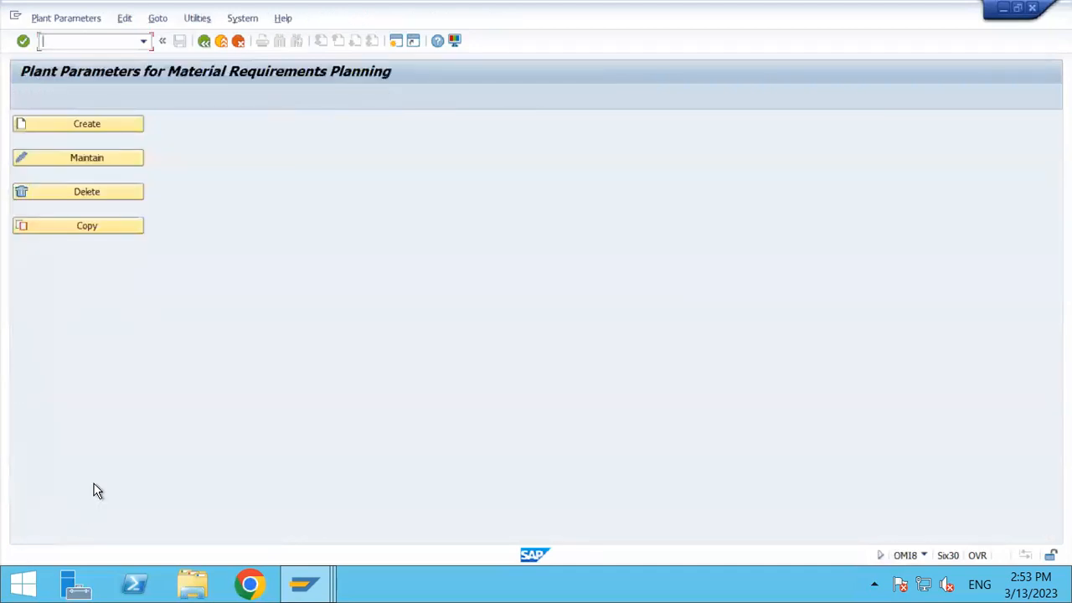
Copy the plant parameters from plant 1710 to plant TAH0, overwriting the existing values and accepting the proposed customizing request
click(124, 233)
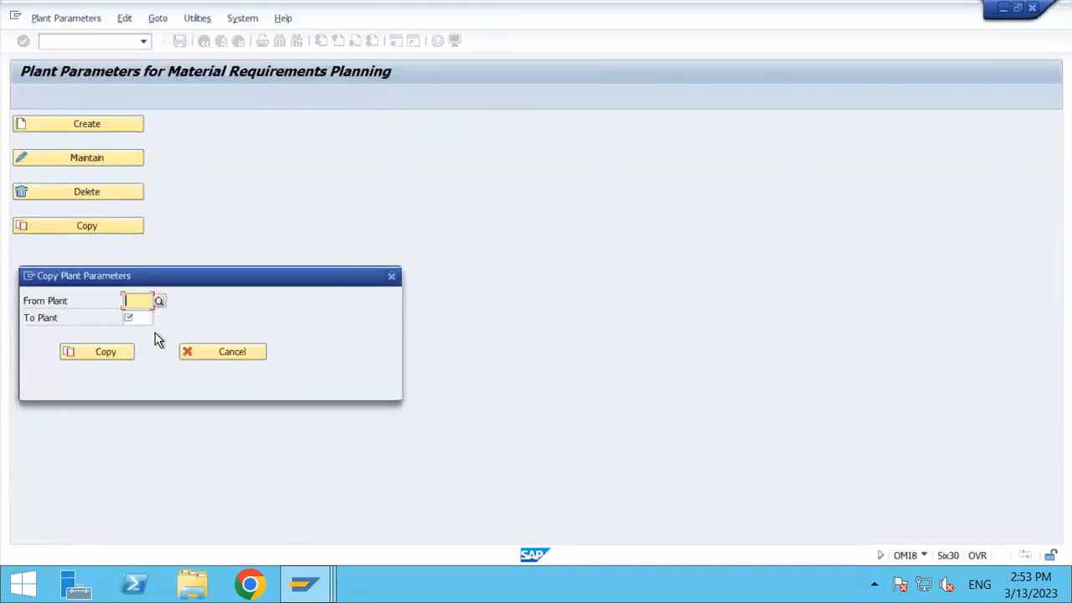
click(160, 303)
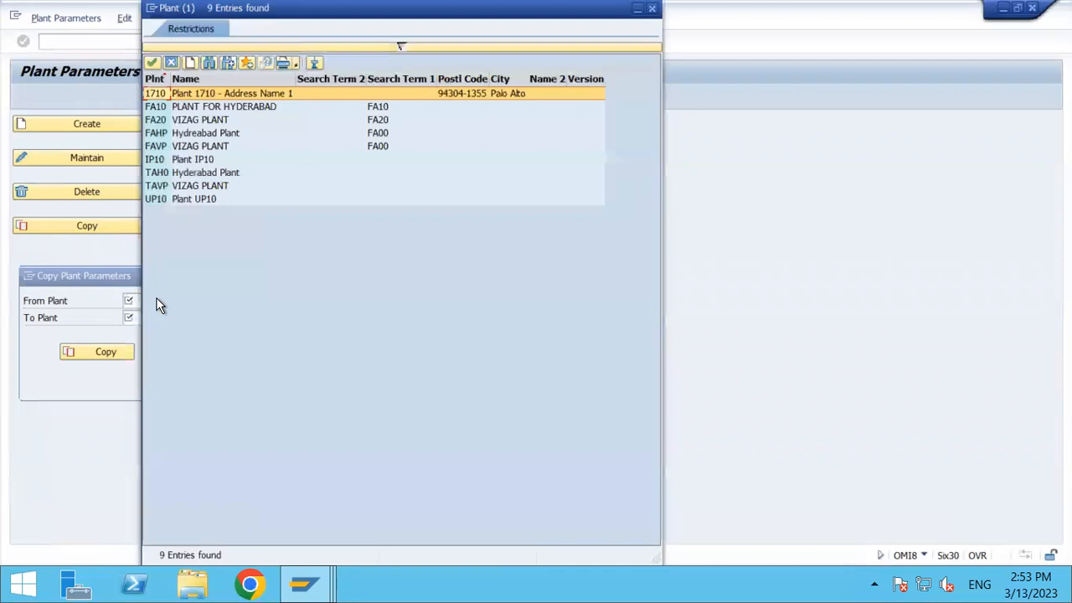
double_click(162, 93)
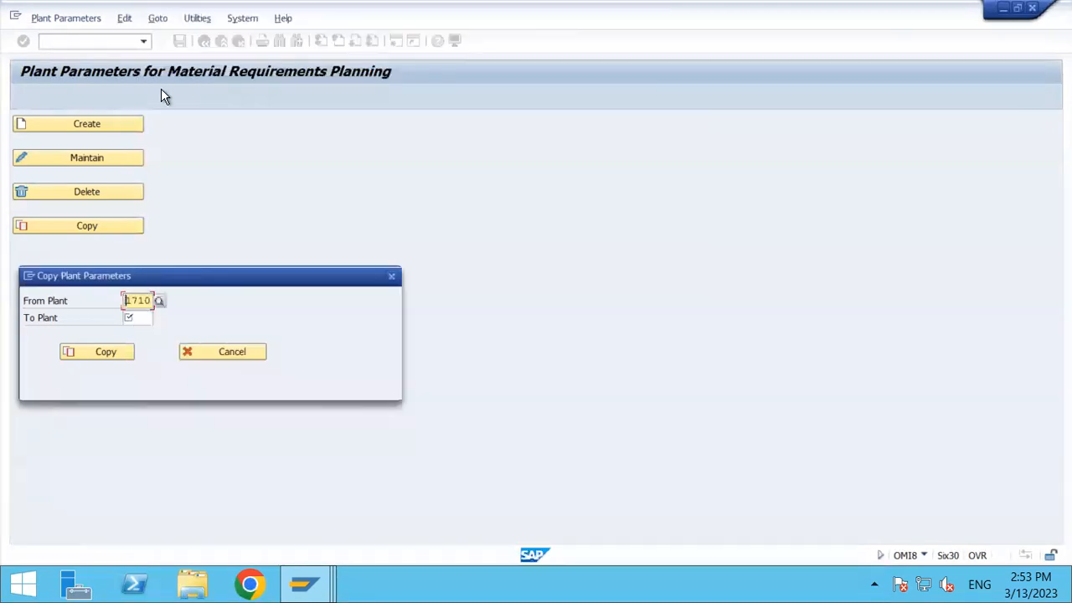
click(131, 317)
text(ta)
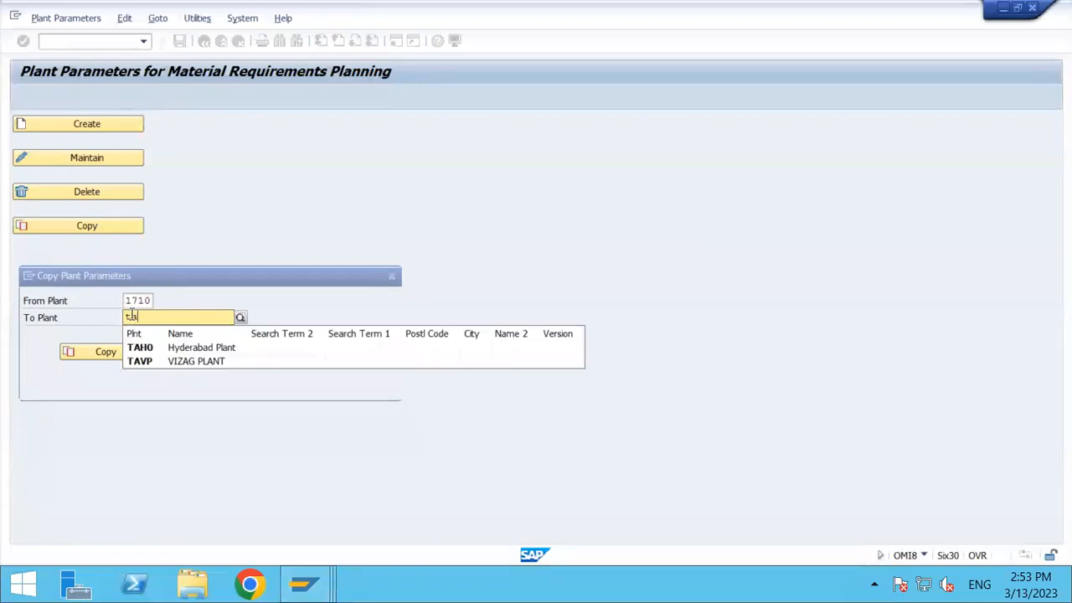
text(h)
key(Down)
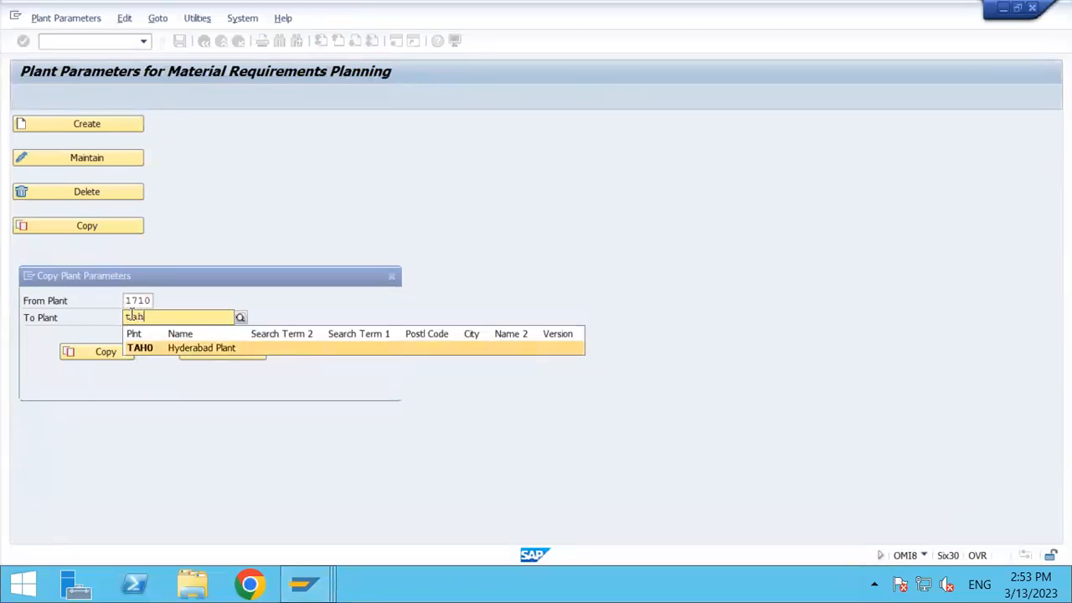
key(Return)
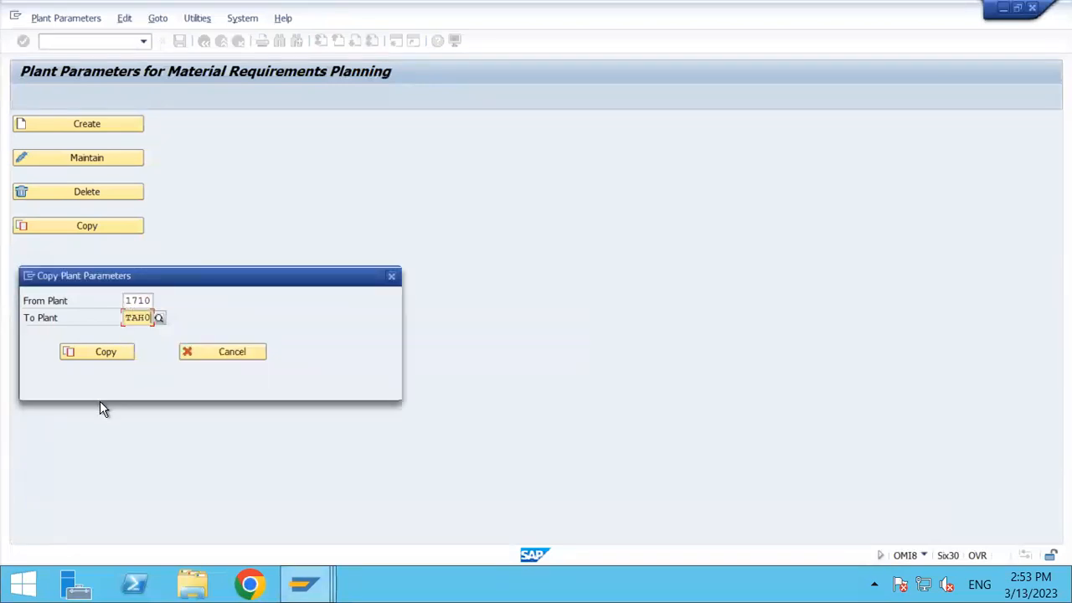
click(120, 352)
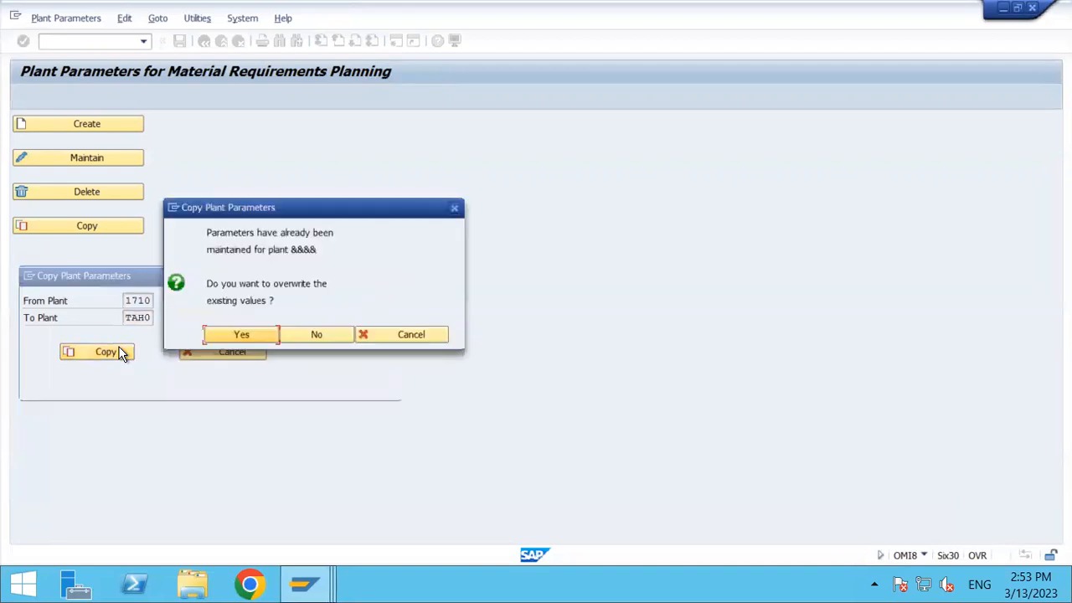
click(227, 332)
click(293, 246)
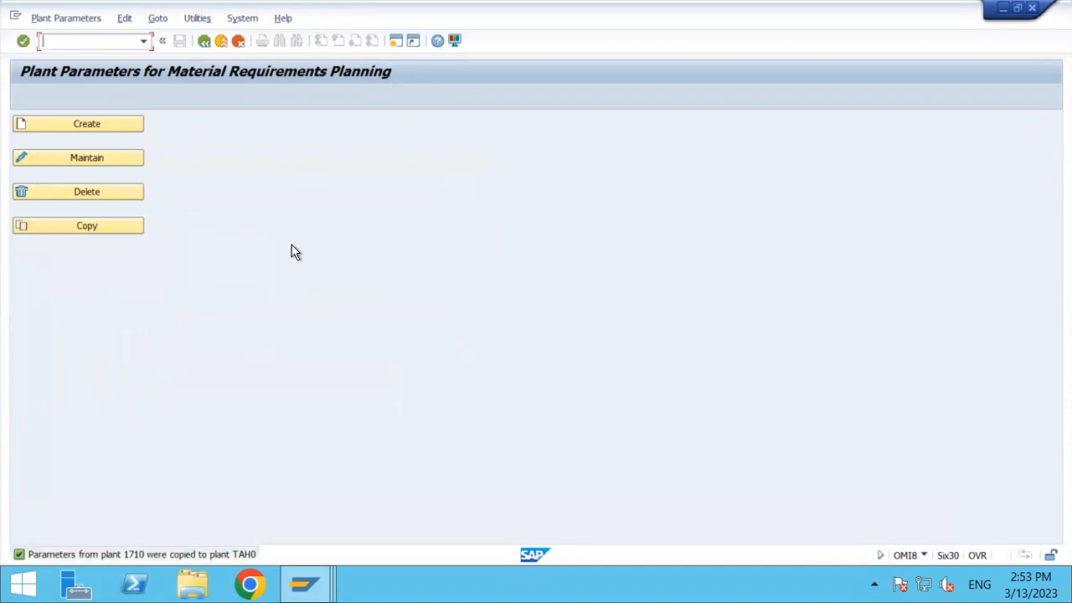
Copy the plant parameters from plant 1710 to plant TAVP, overwriting the existing values and accepting the proposed customizing request
click(140, 229)
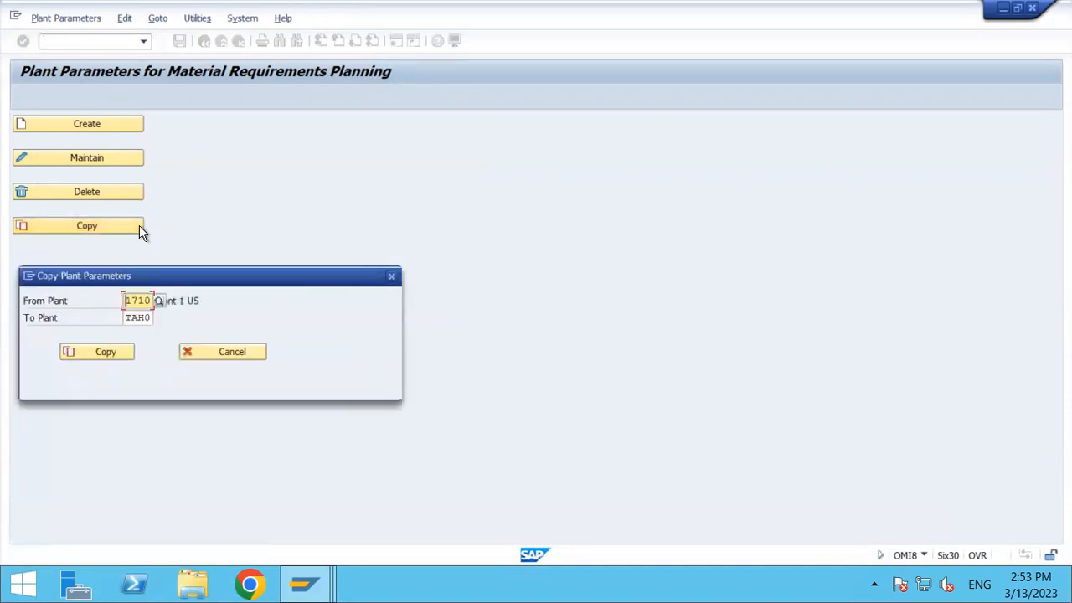
key(Tab)
key(Delete)
key(Delete)
key(Delete)
key(Delete)
text(taw)
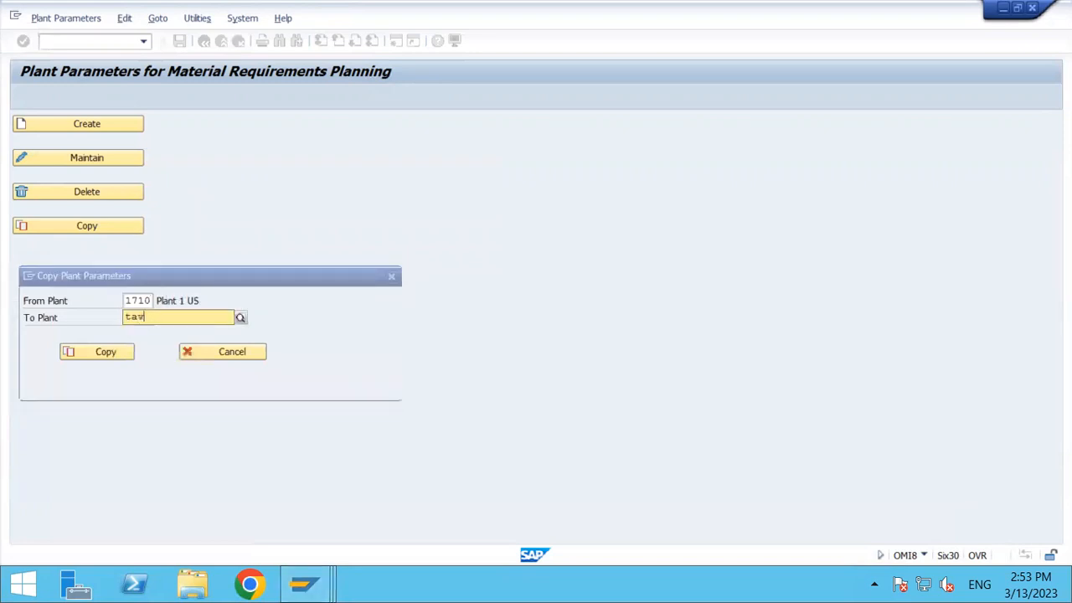
key(Down)
key(Return)
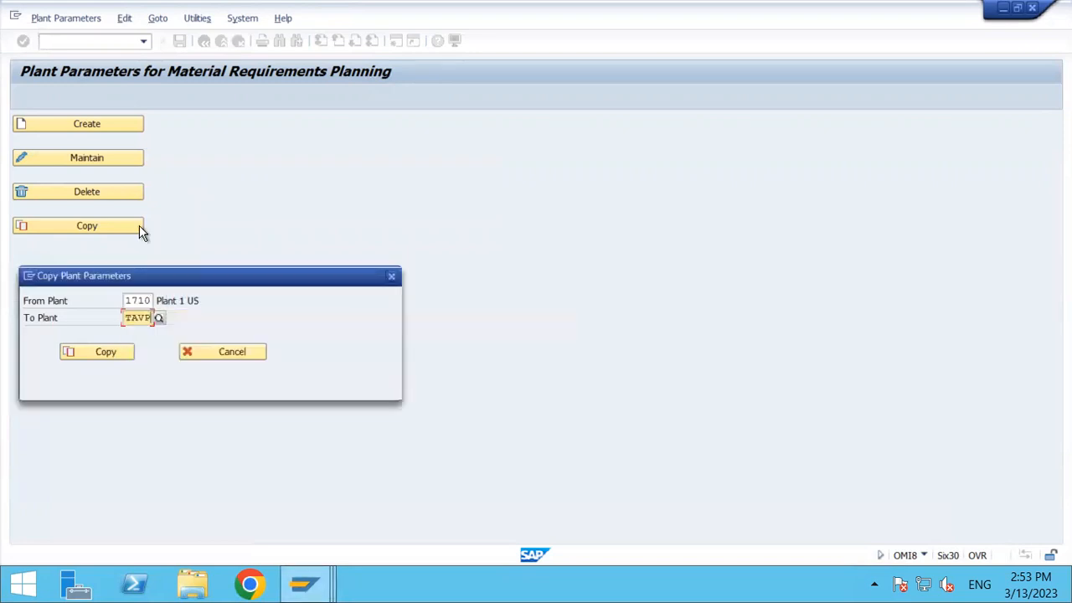
click(115, 351)
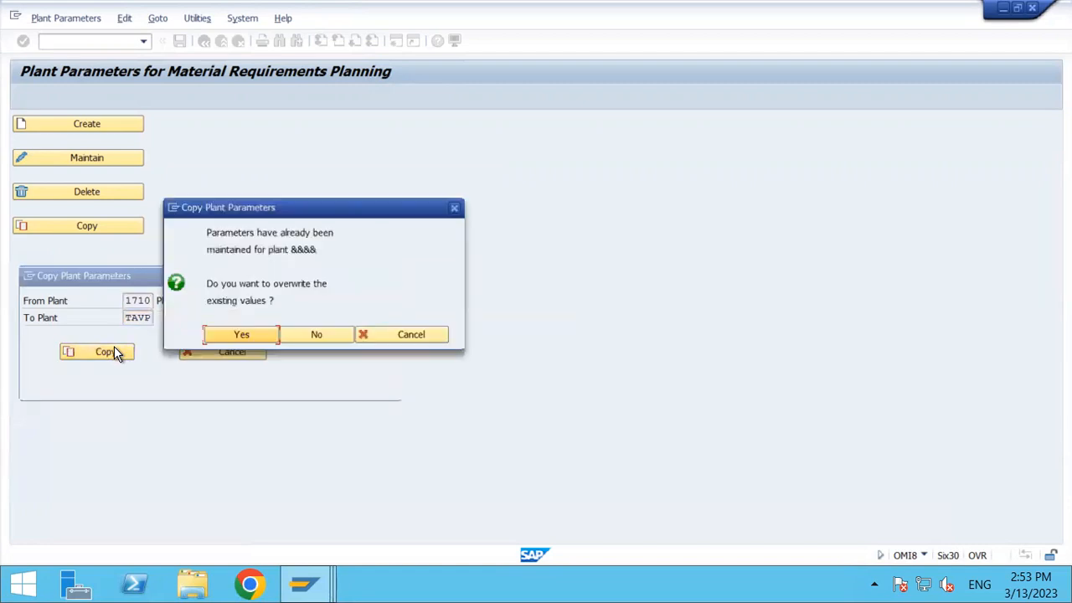
click(227, 334)
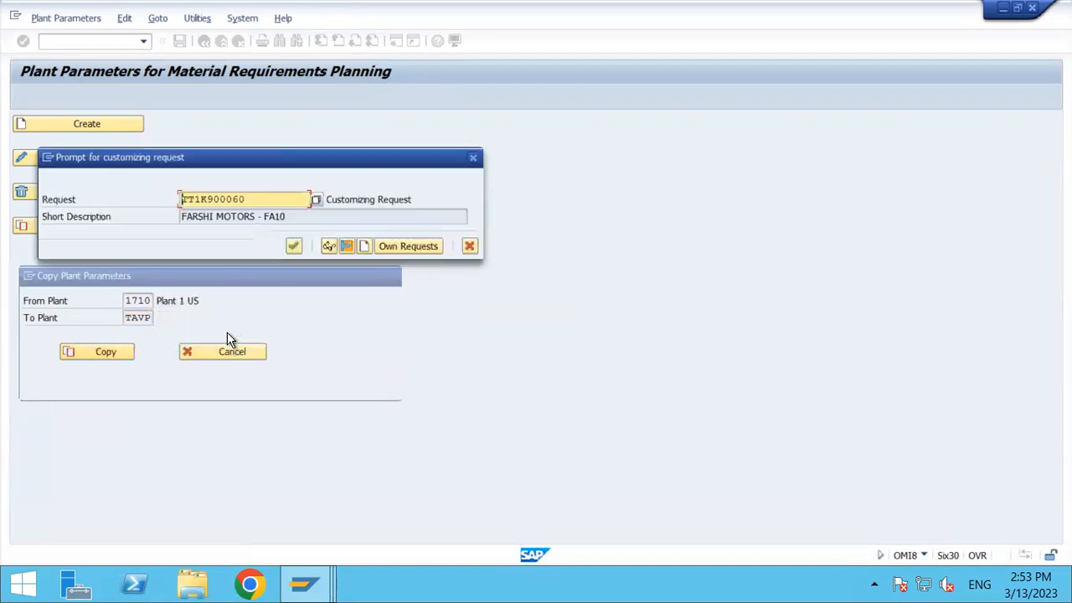
click(294, 246)
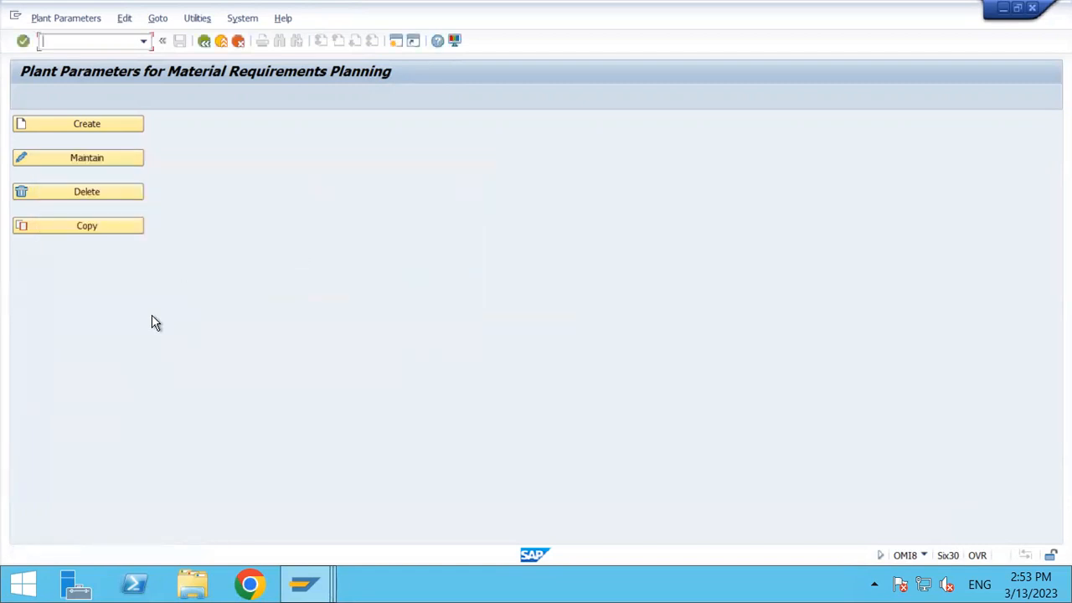
Open the parameters of plant TAH0 in maintenance mode and check the status of each area
click(107, 160)
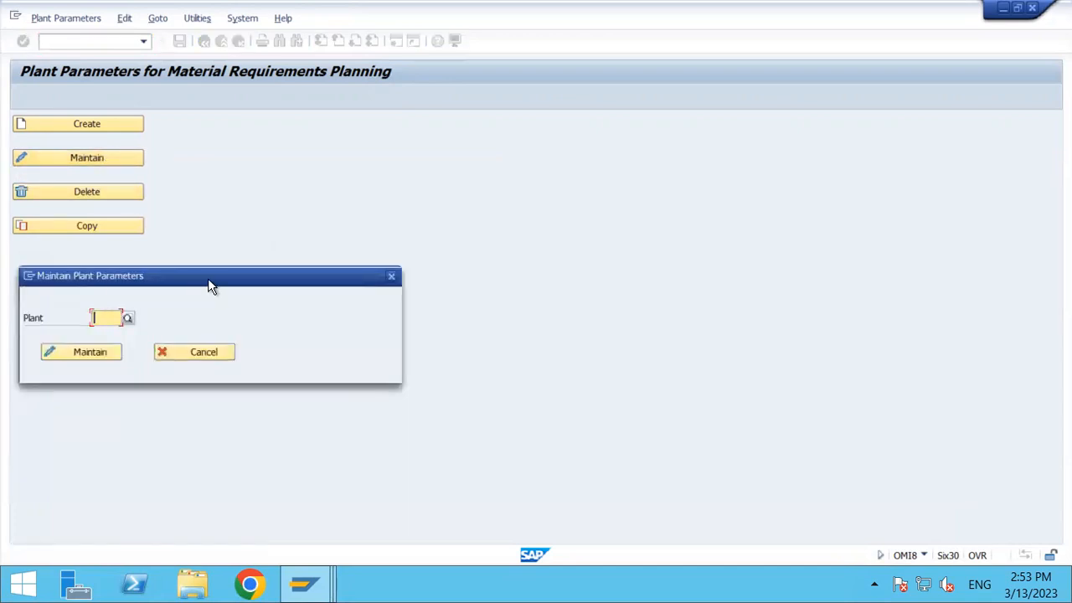
text(fah)
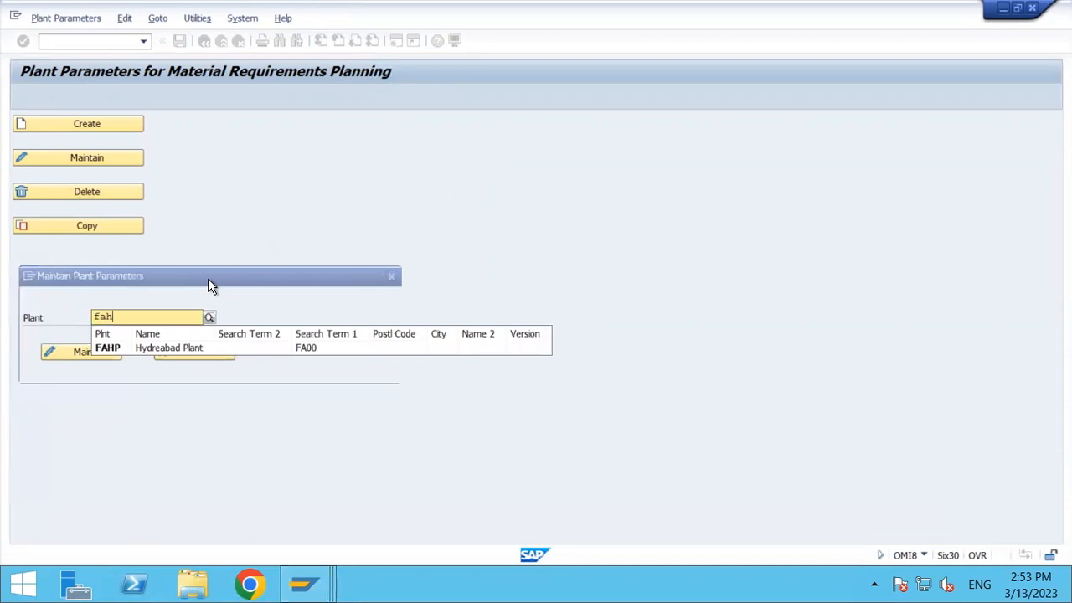
text(p)
key(BackSpace)
key(BackSpace)
key(BackSpace)
key(BackSpace)
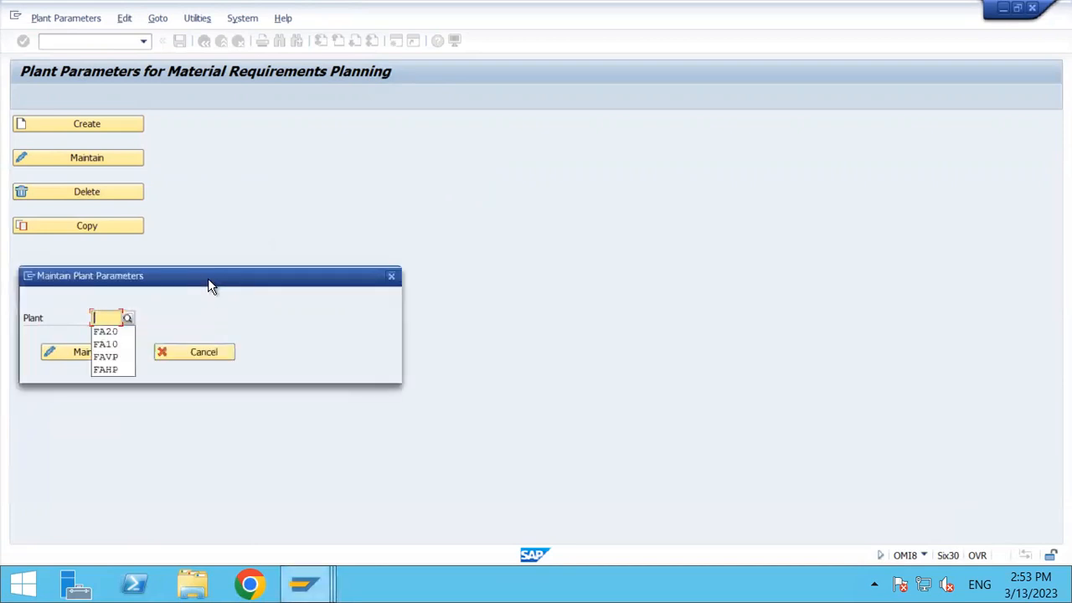
key(Down)
text(fah0)
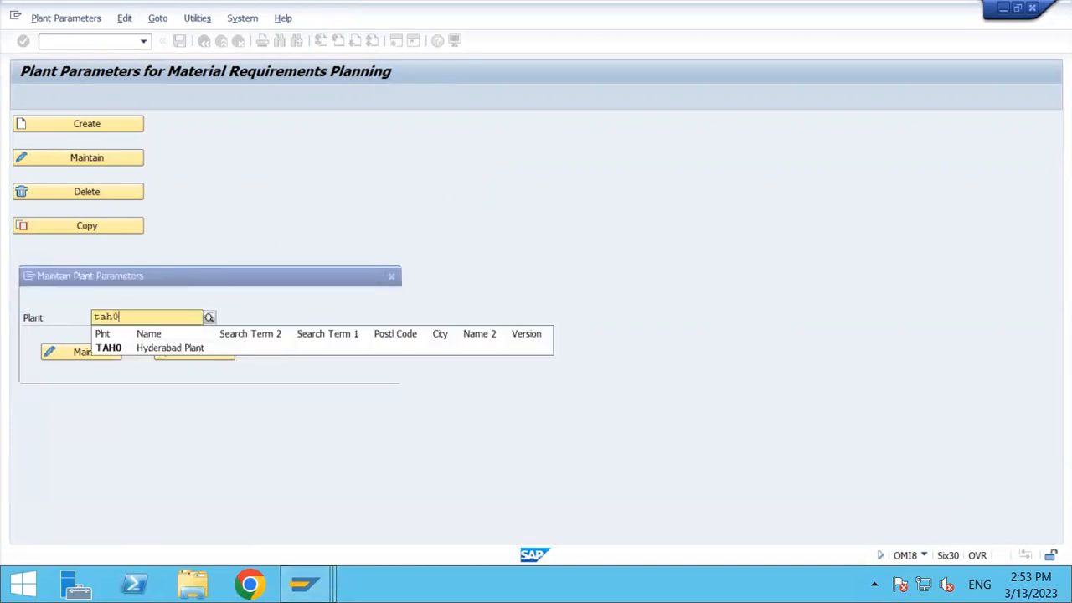
key(Down)
key(Return)
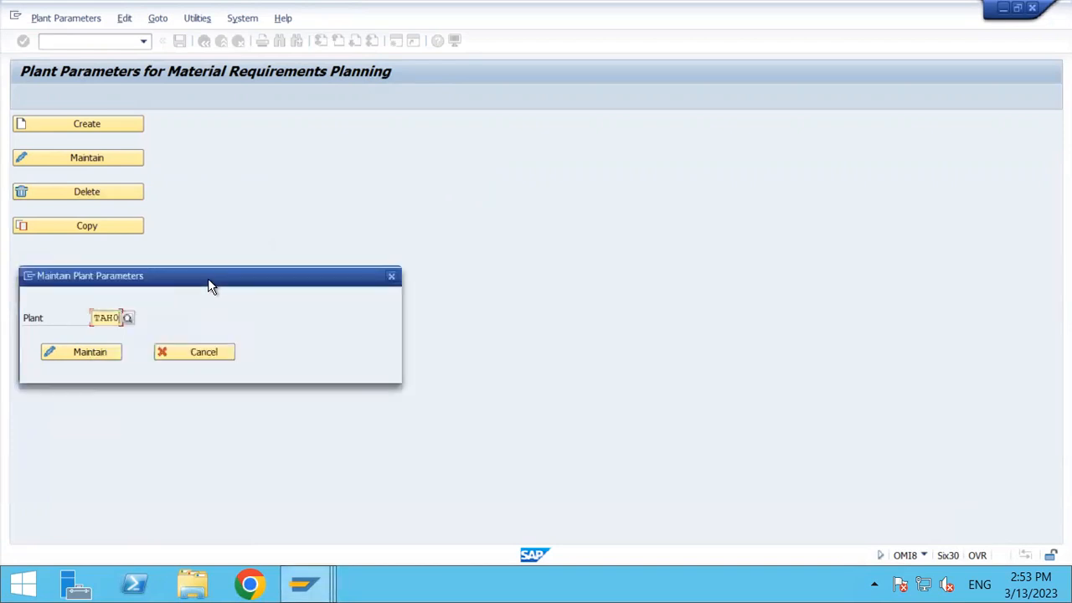
click(112, 354)
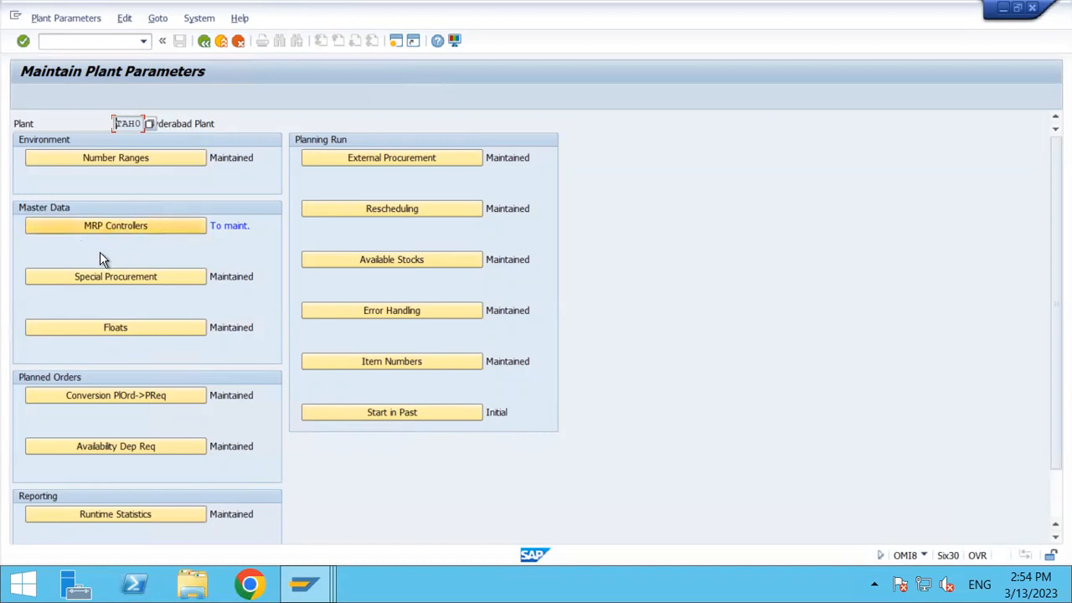
click(205, 41)
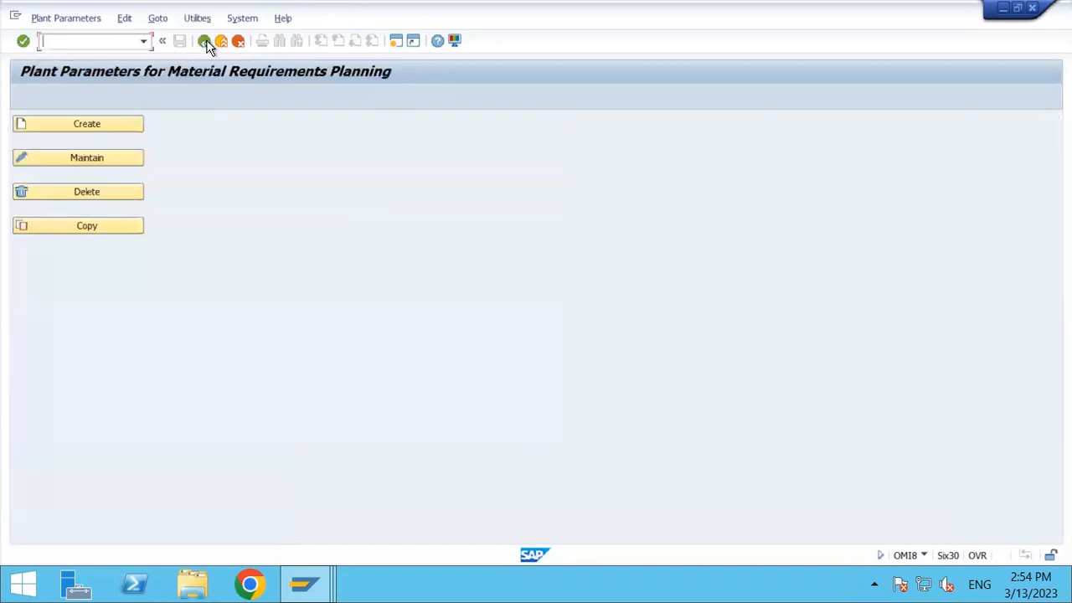
Check the maintenance status of plant TAVP's parameters, and return to the IMG structure
click(120, 166)
key(Delete)
key(Delete)
key(Delete)
key(Delete)
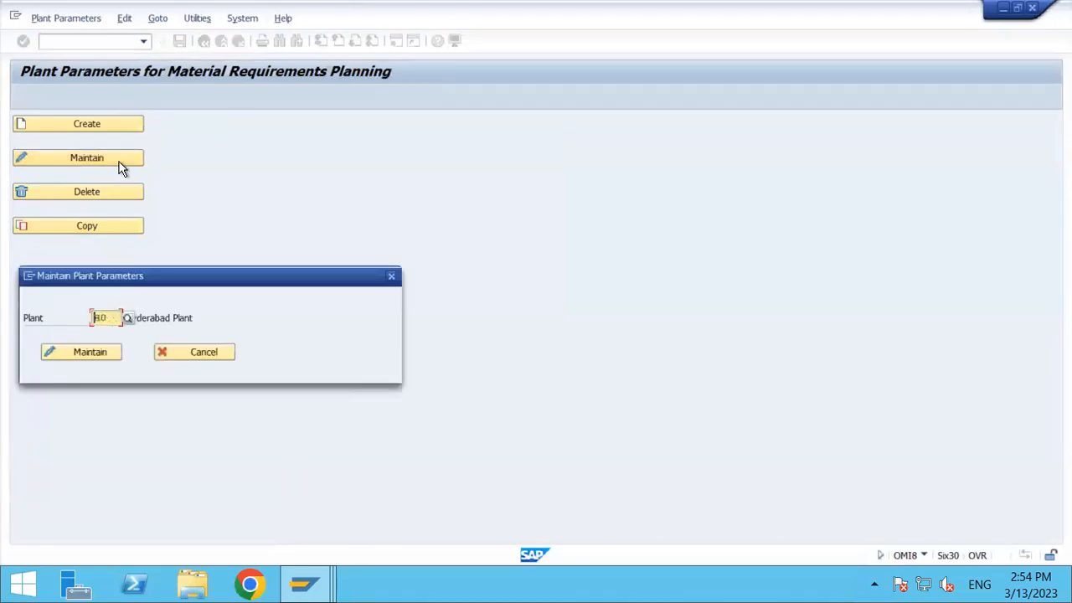
text(tavp)
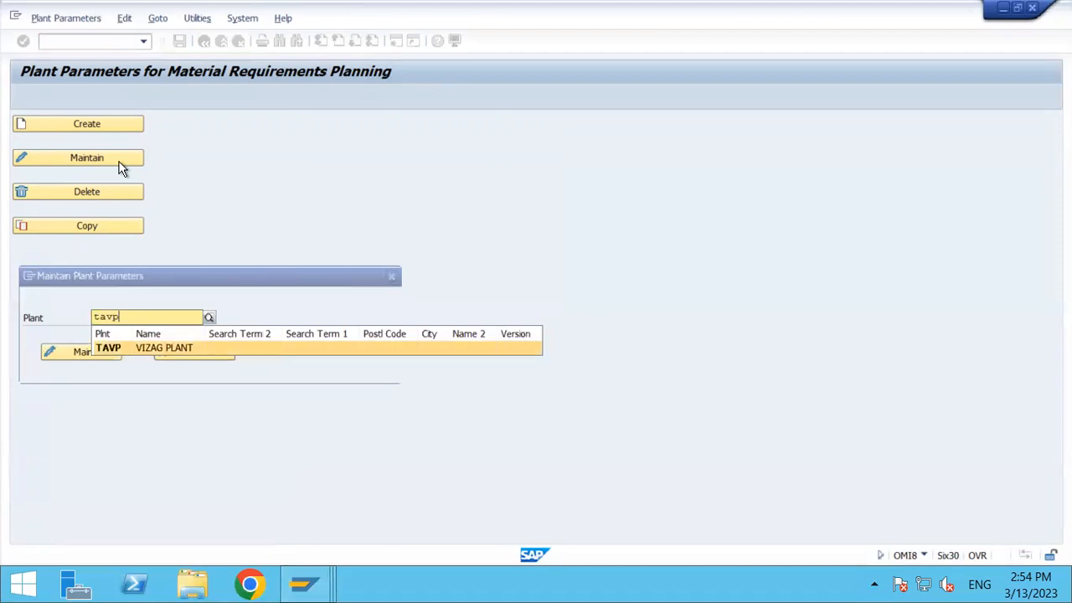
key(Return)
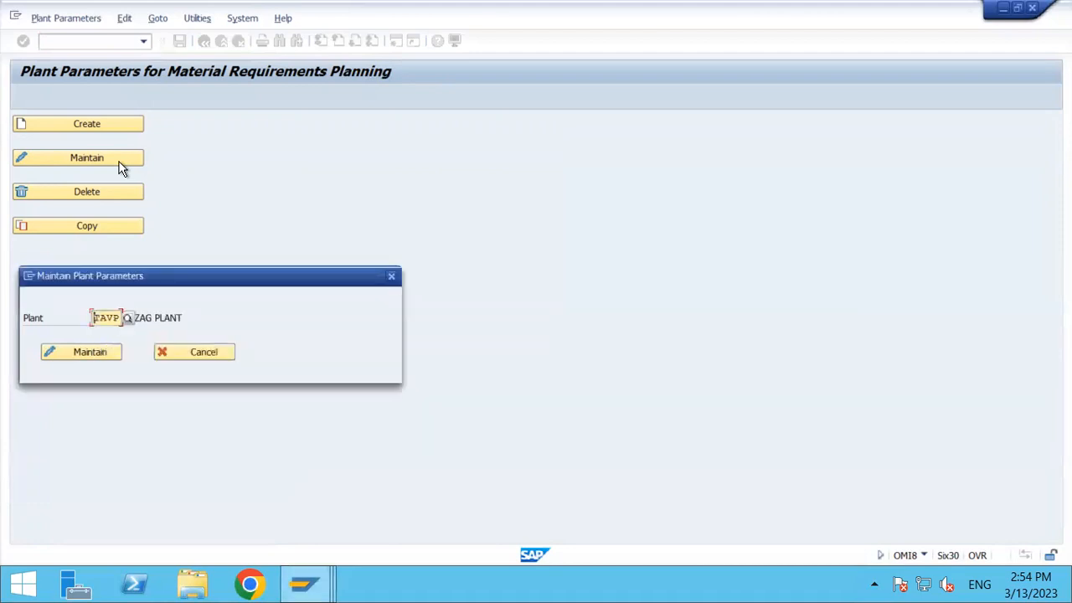
click(101, 350)
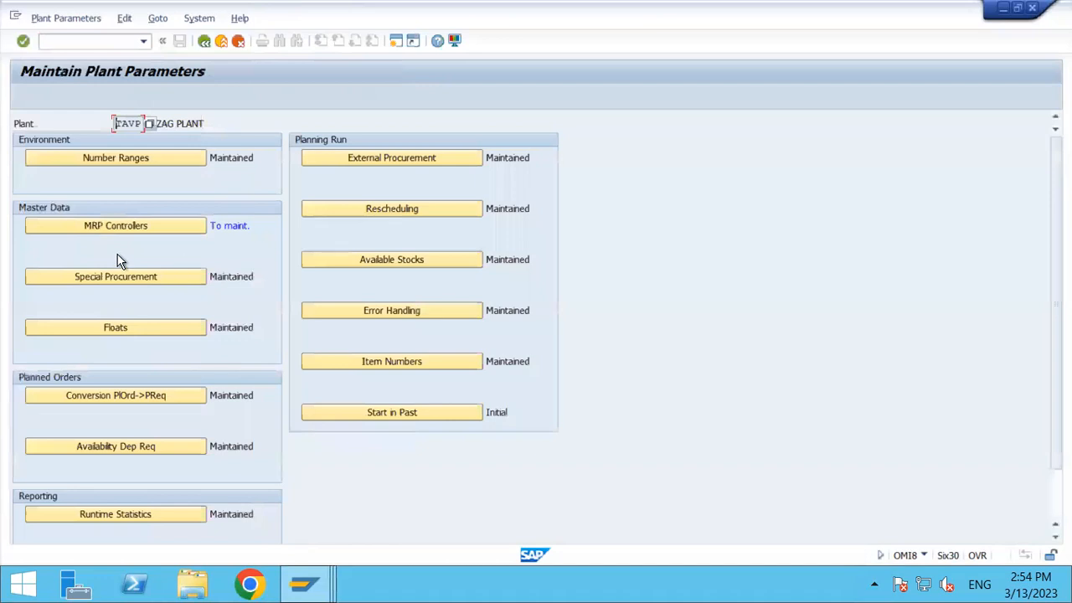
click(204, 43)
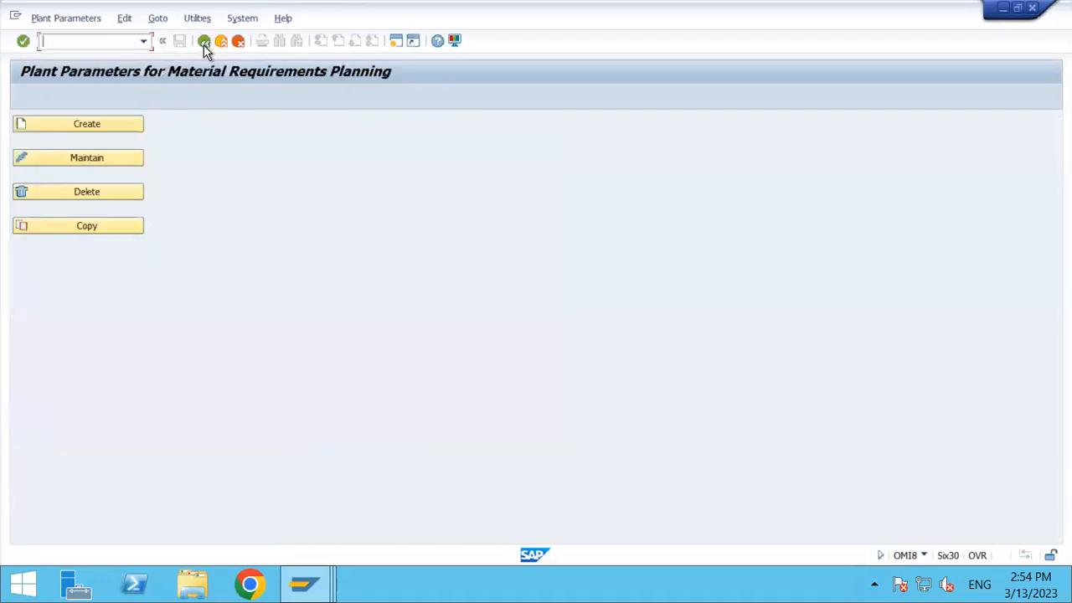
click(204, 44)
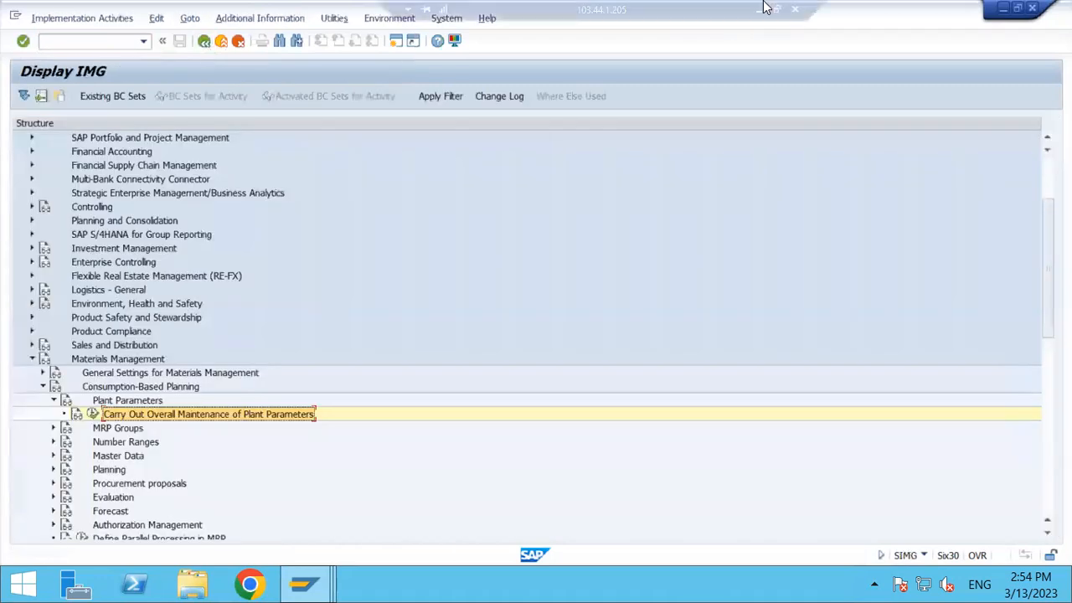
In the Excel checklist, insert a row above Set tolerance group containing "Create Purchasing group", and switch back to SAP
click(762, 8)
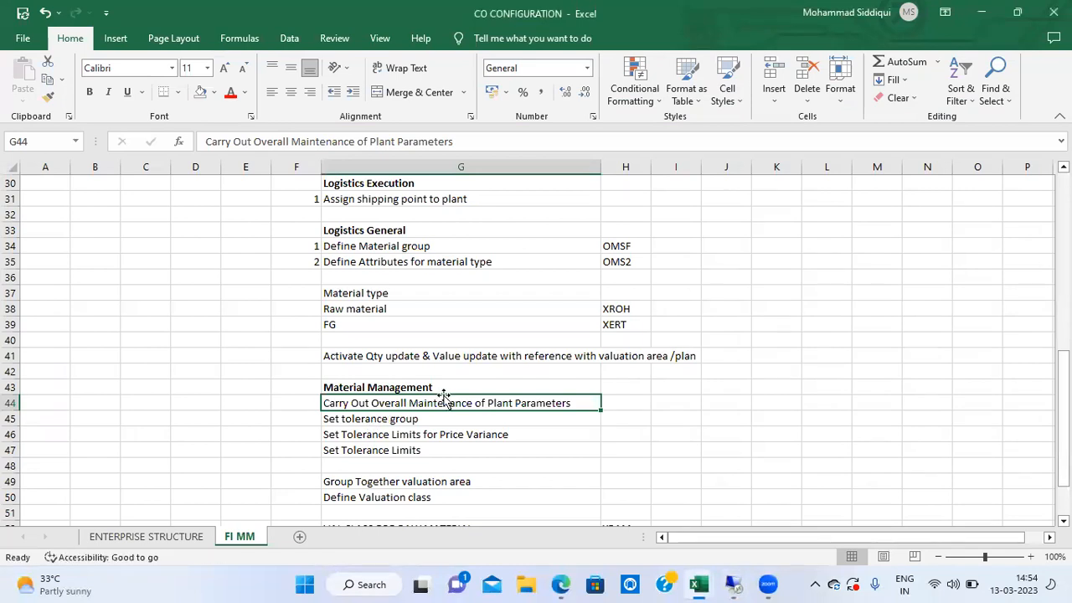
key(Down)
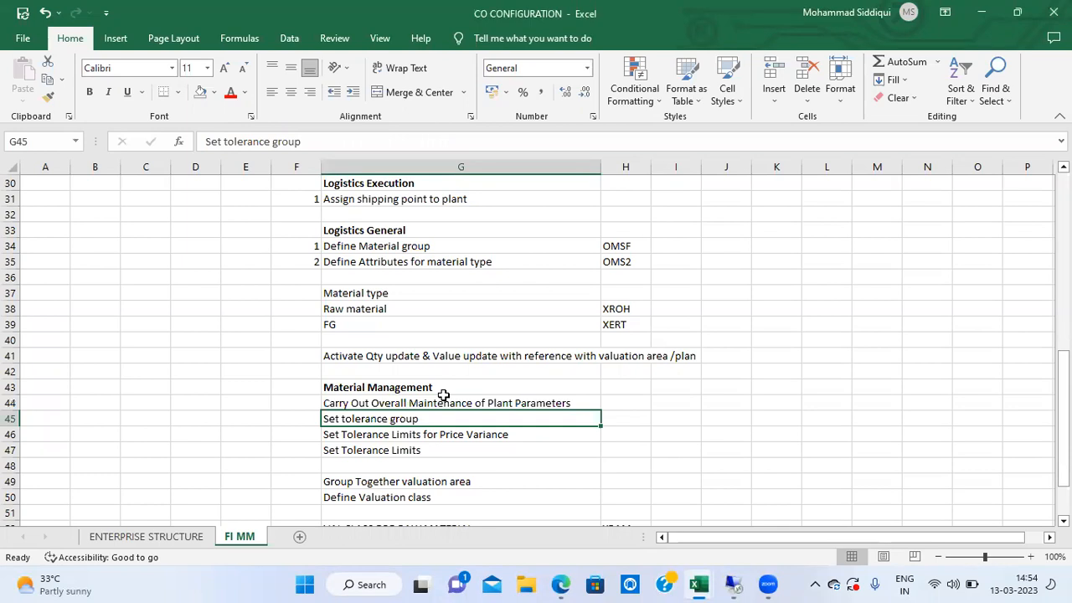
key(alt+i)
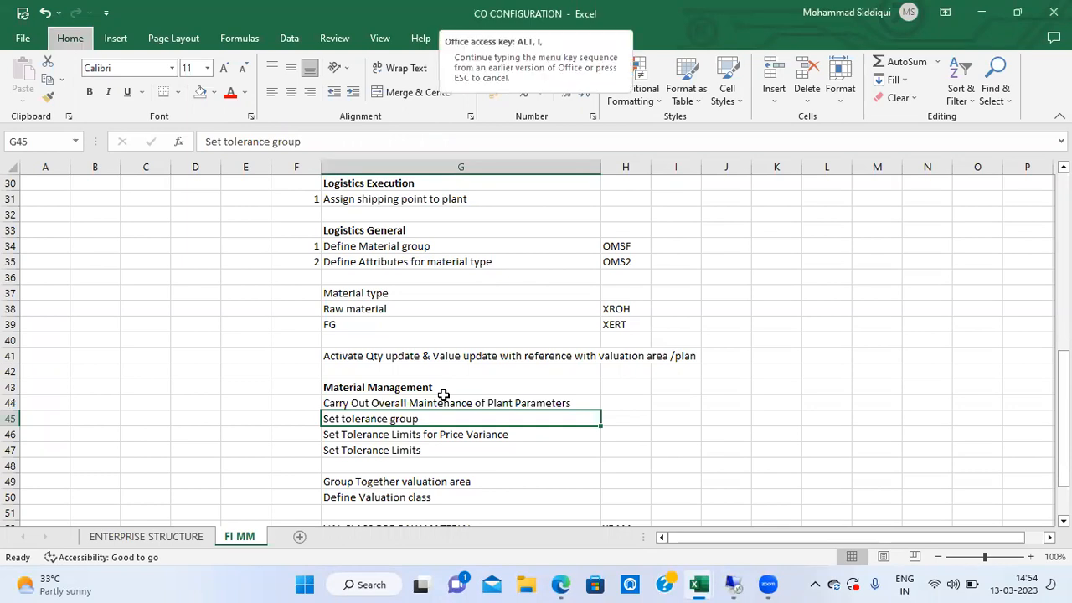
text(r)
text(Create )
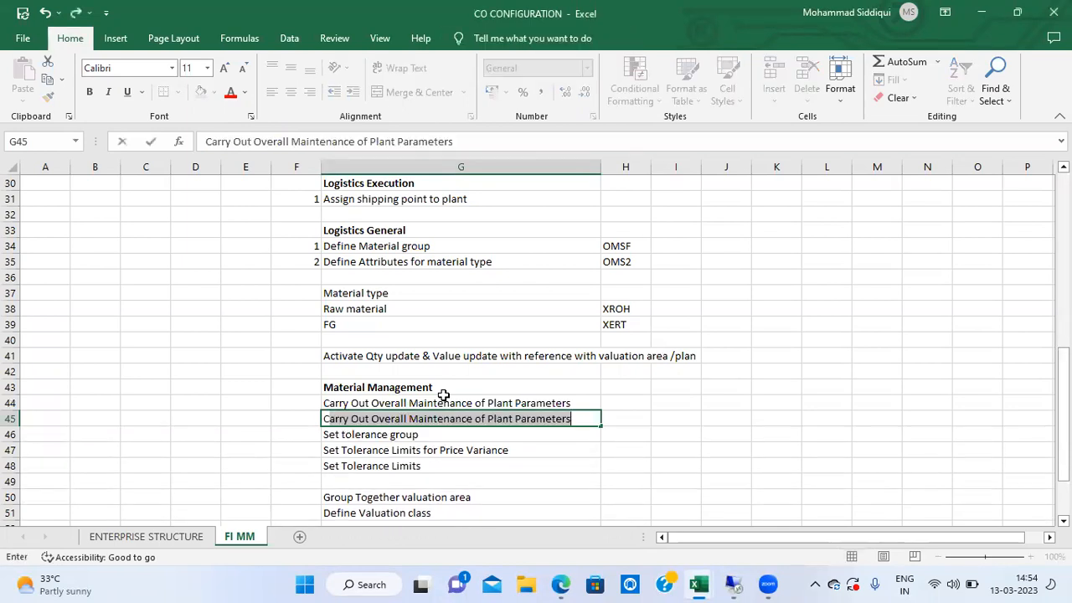
text(Pur)
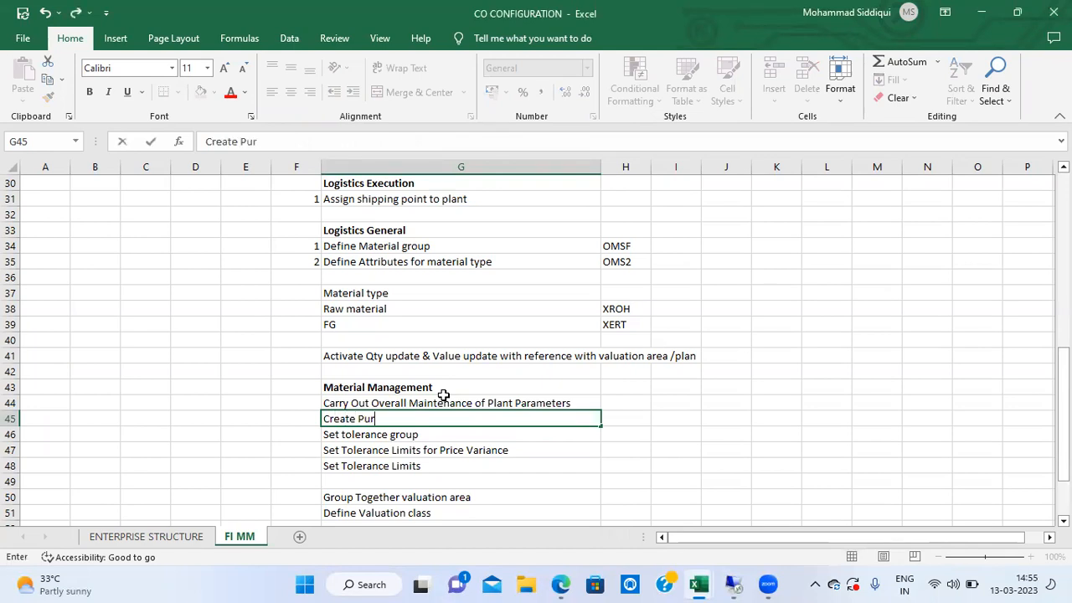
text(chasing group)
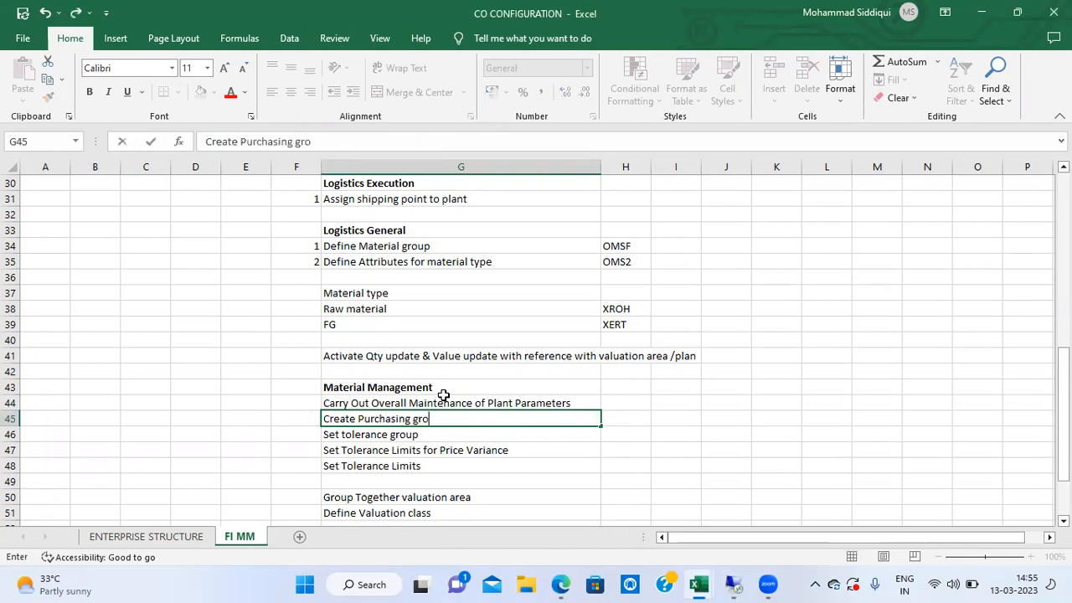
key(Return)
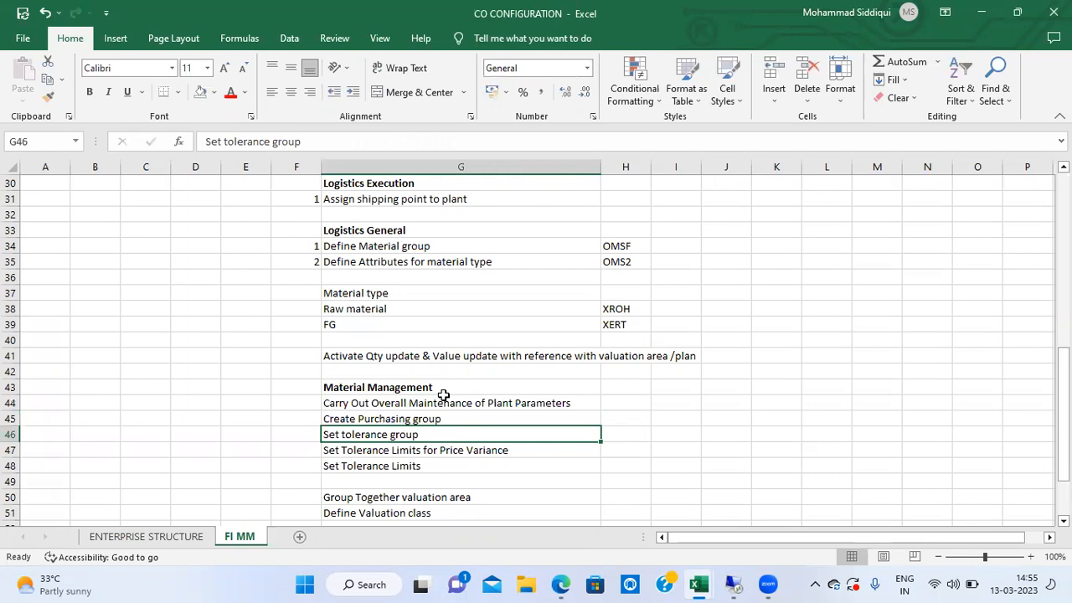
click(733, 586)
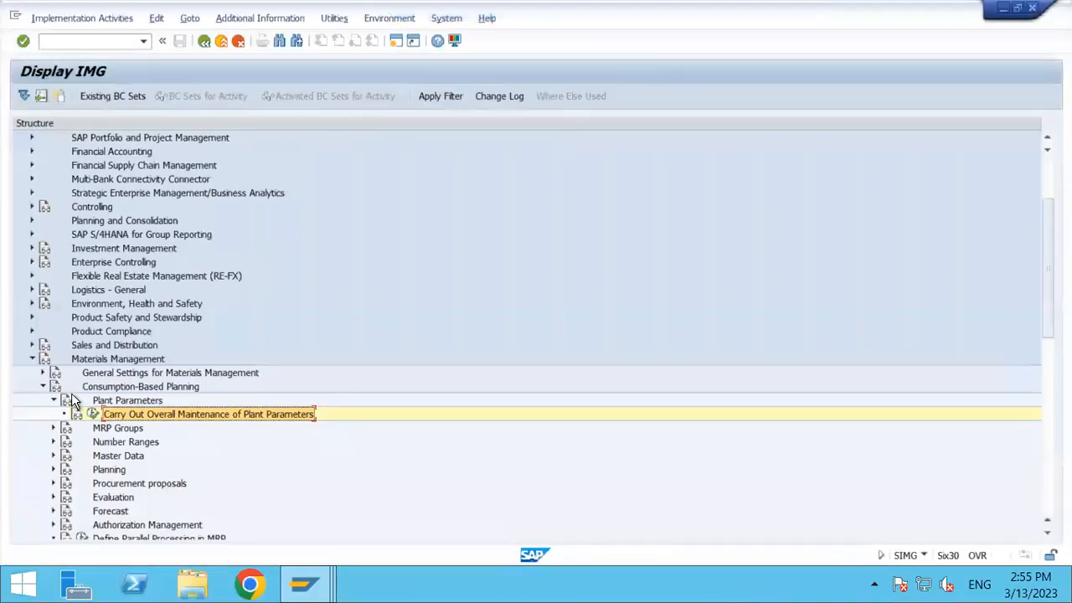
Collapse and reopen the Materials Management section of the IMG, and collapse Plant Parameters under Consumption-Based Planning
click(33, 359)
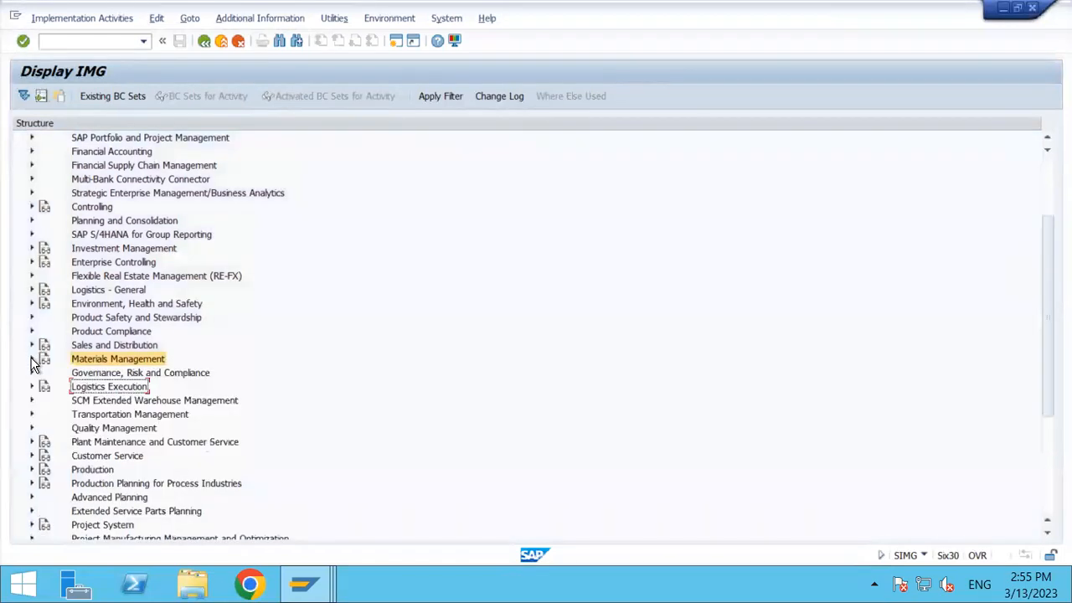
double_click(121, 361)
key(Down)
key(Down)
key(Down)
key(Down)
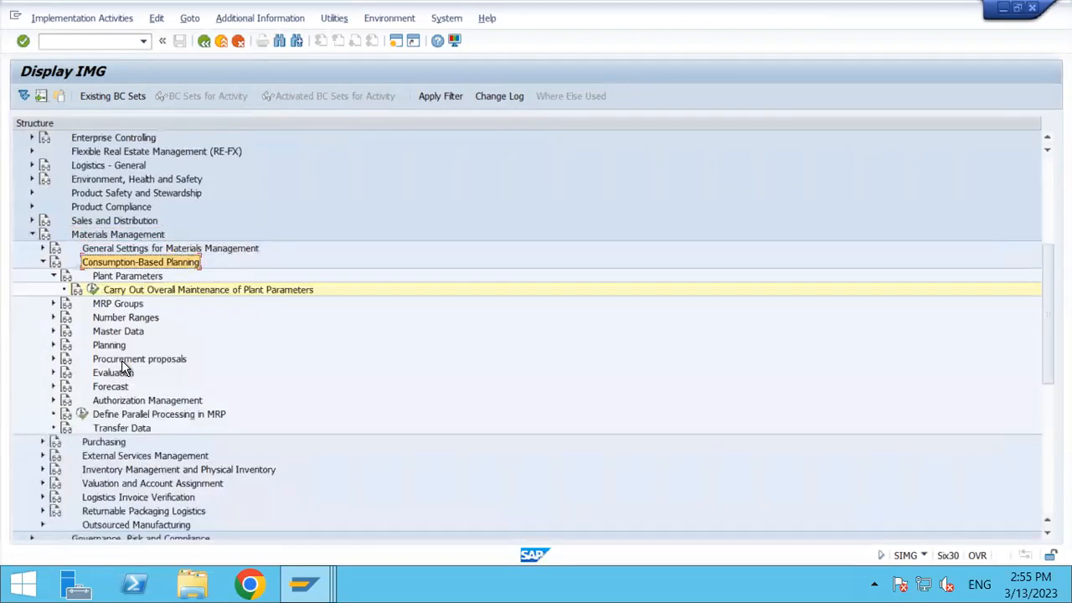
key(Up)
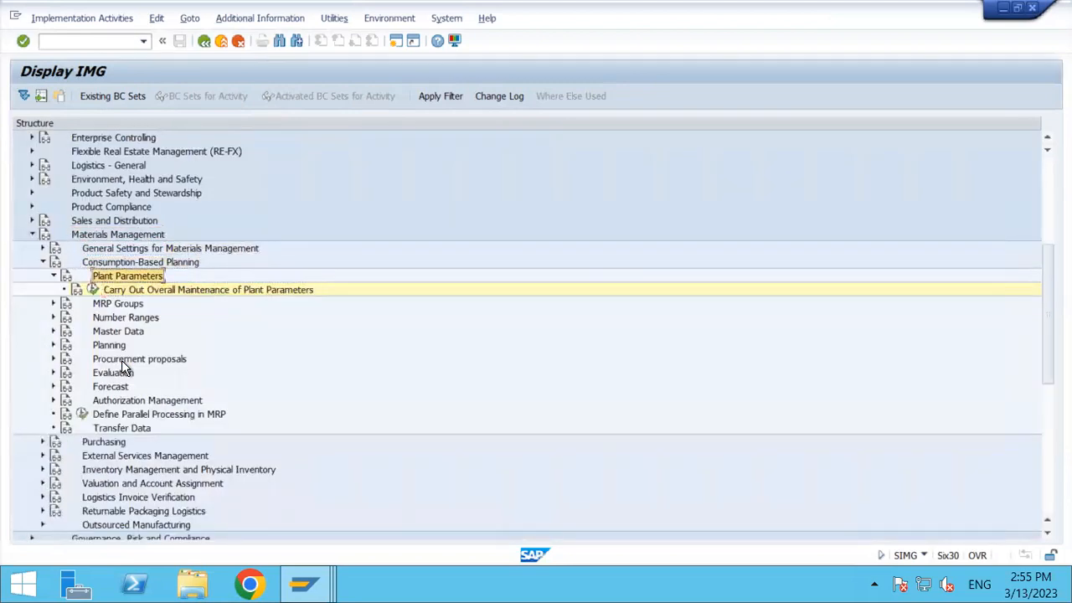
key(Left)
Look through the entries under Consumption-Based Planning and the neighbouring Materials Management sections for the purchasing group activity
key(Down)
key(Down)
key(Down)
key(Down)
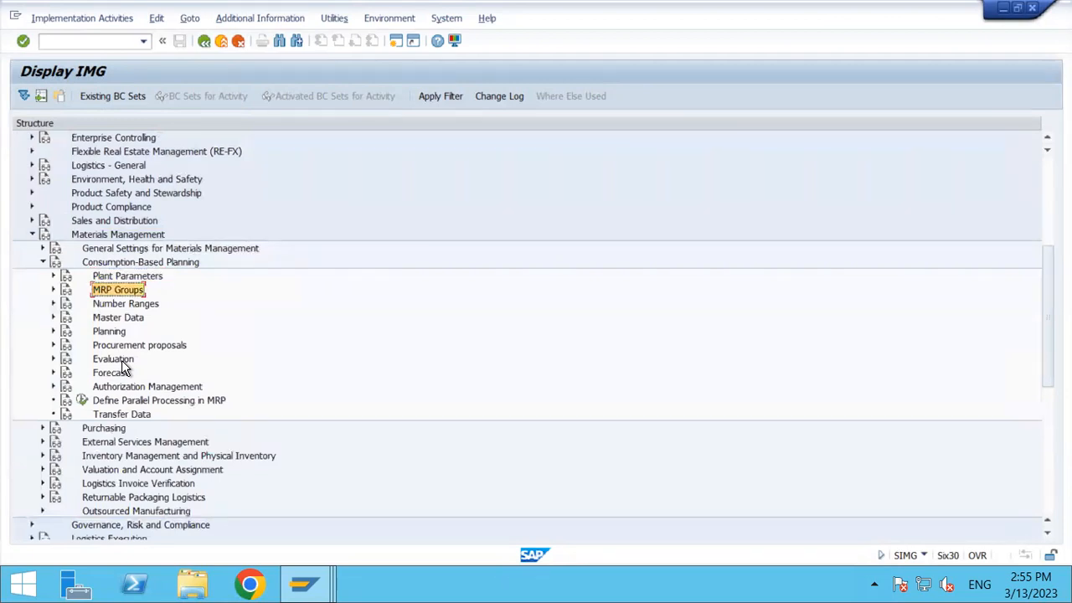
key(Up)
key(Up)
key(Up)
key(Up)
key(Up)
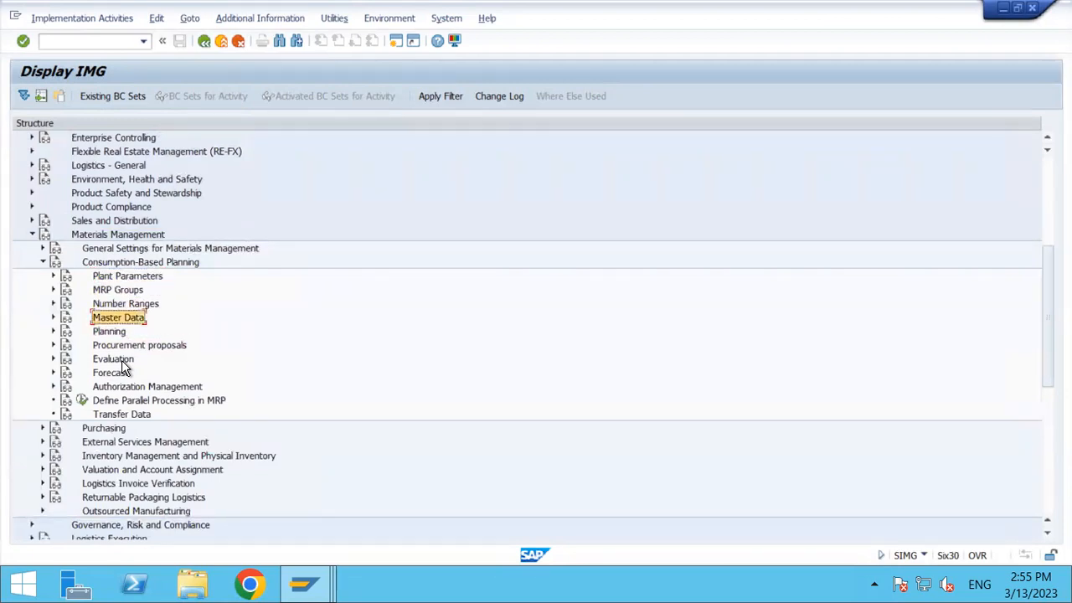
key(Up)
key(Down)
key(Down)
key(Down)
key(Down)
key(Down)
key(Down)
key(Down)
key(Down)
key(Down)
key(Down)
key(Down)
key(Down)
key(Down)
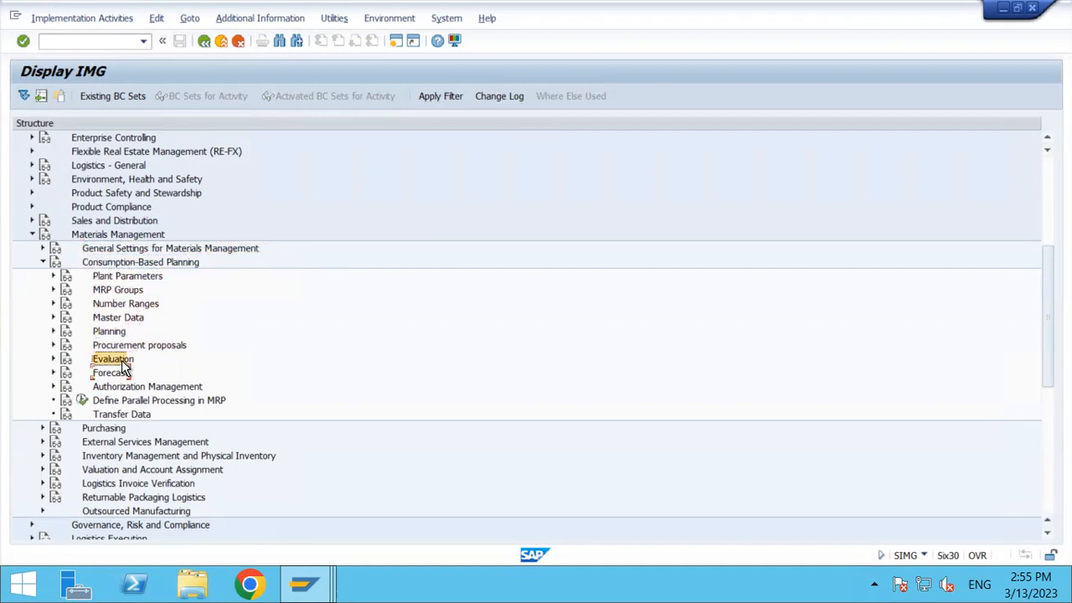
key(Up)
key(Up)
key(Up)
key(Up)
key(Up)
key(Up)
key(Up)
key(Up)
key(Up)
key(Up)
key(Up)
key(Up)
key(Up)
key(Up)
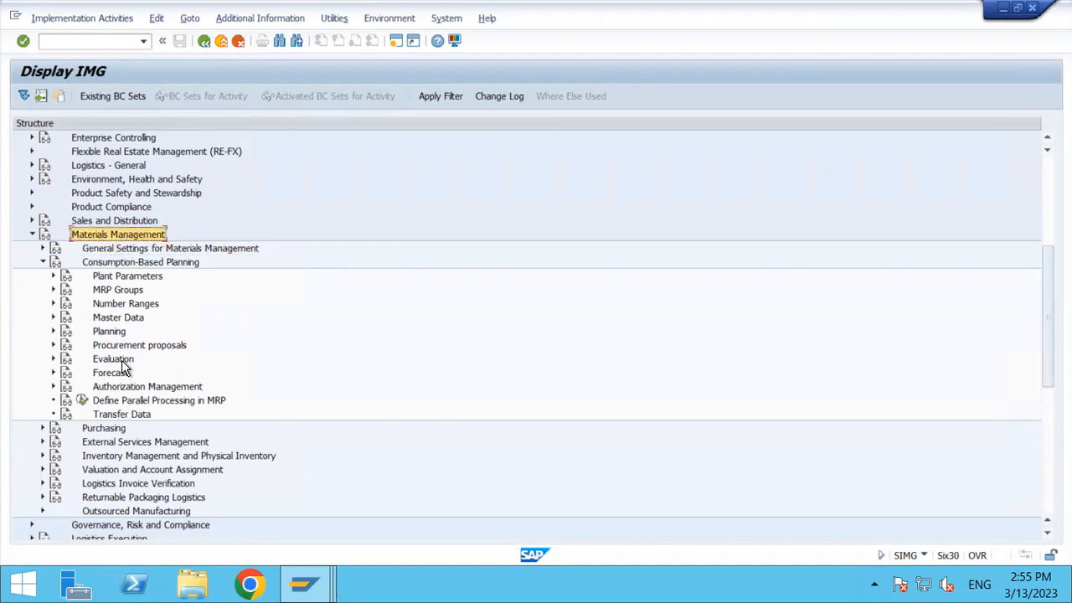
Collapse Consumption-Based Planning and expand the Purchasing section under Materials Management
key(Down)
key(Left)
key(Up)
key(Up)
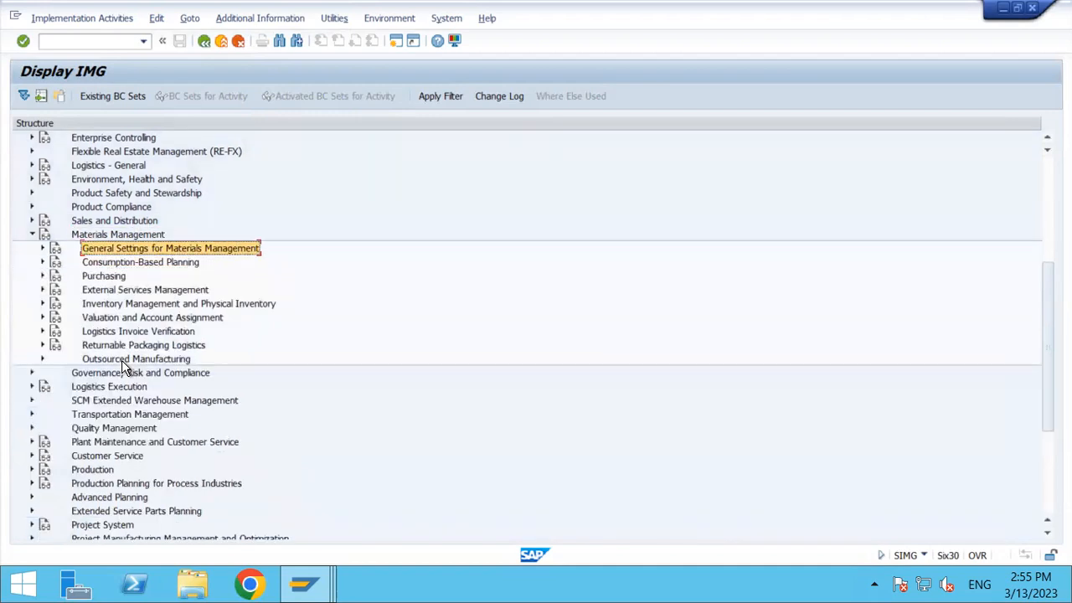
key(Down)
key(Down)
key(Right)
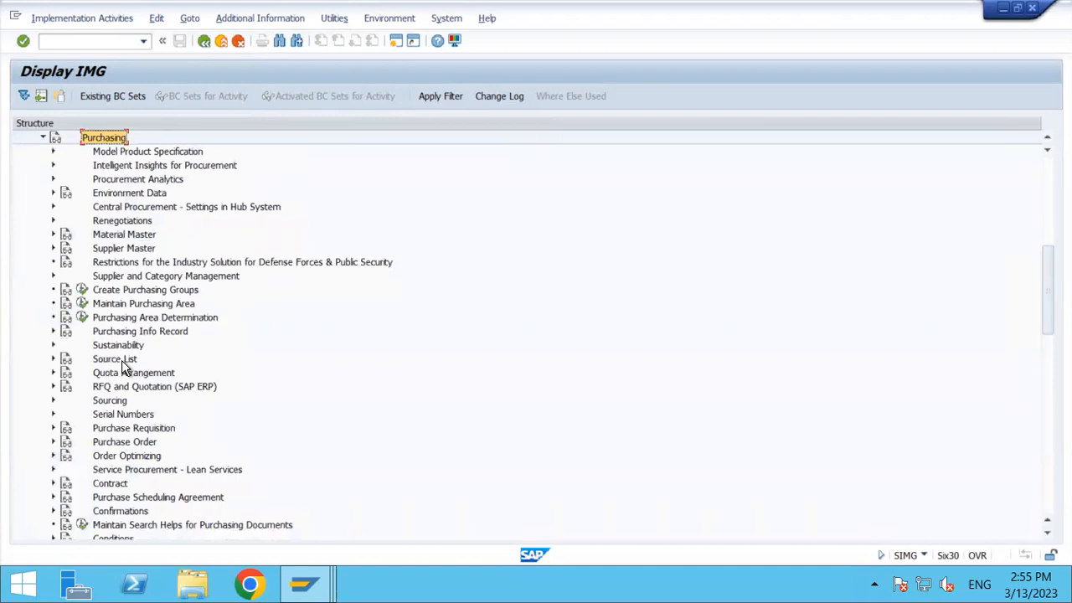
Open the Create Purchasing Groups activity under Purchasing
key(Down)
key(Down)
key(Down)
key(Down)
key(Down)
key(Down)
key(Down)
key(Down)
key(Down)
key(Down)
key(Down)
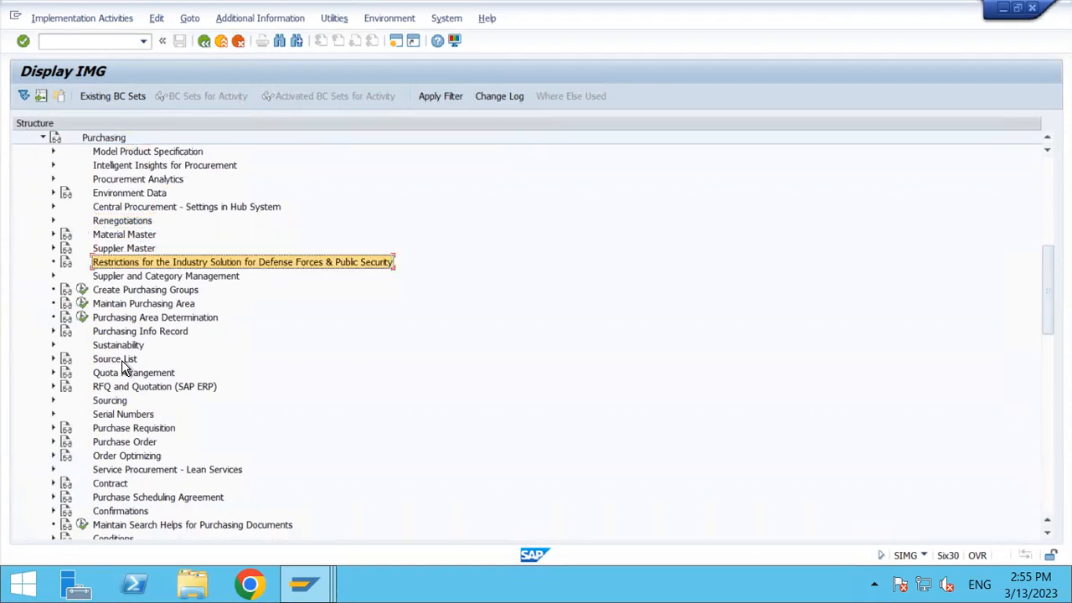
click(83, 291)
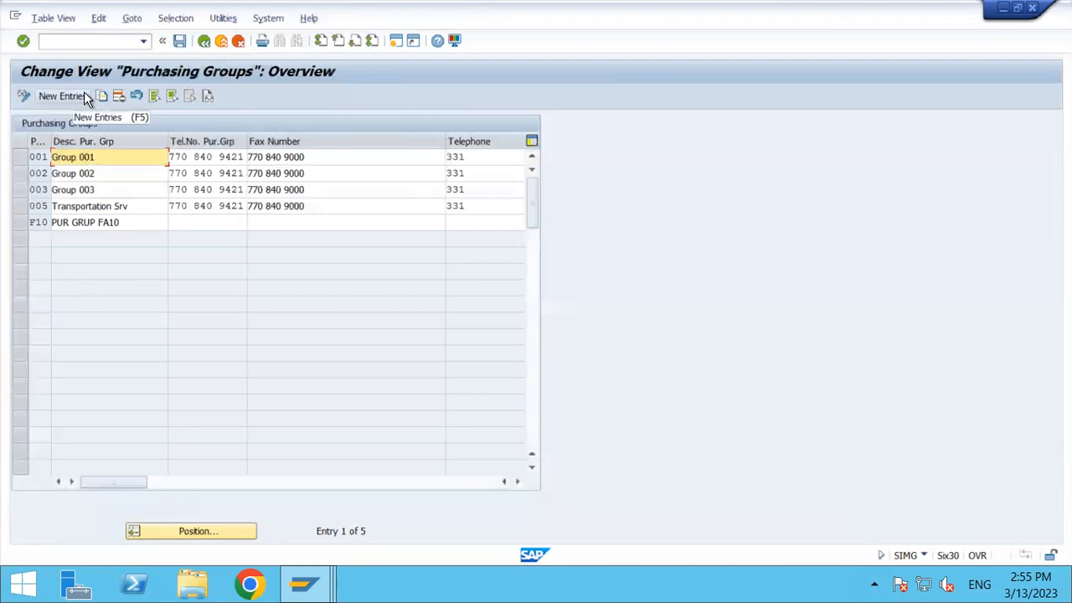
Create purchasing group TA0 with the description "PUR GRUP TA00", and save it under the proposed customizing request
click(83, 94)
text(TA)
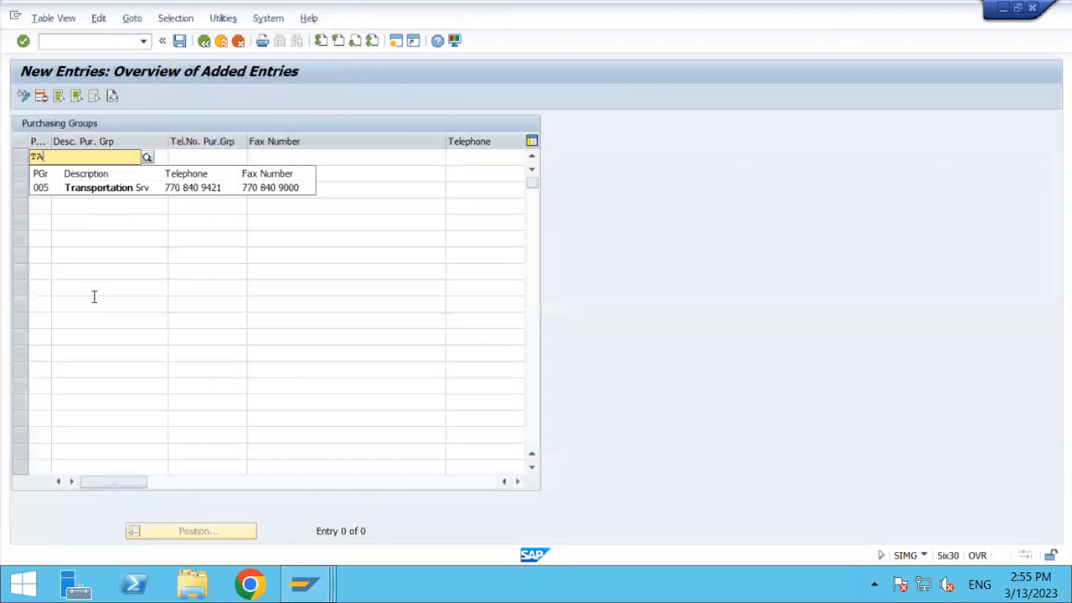
text(0)
key(Tab)
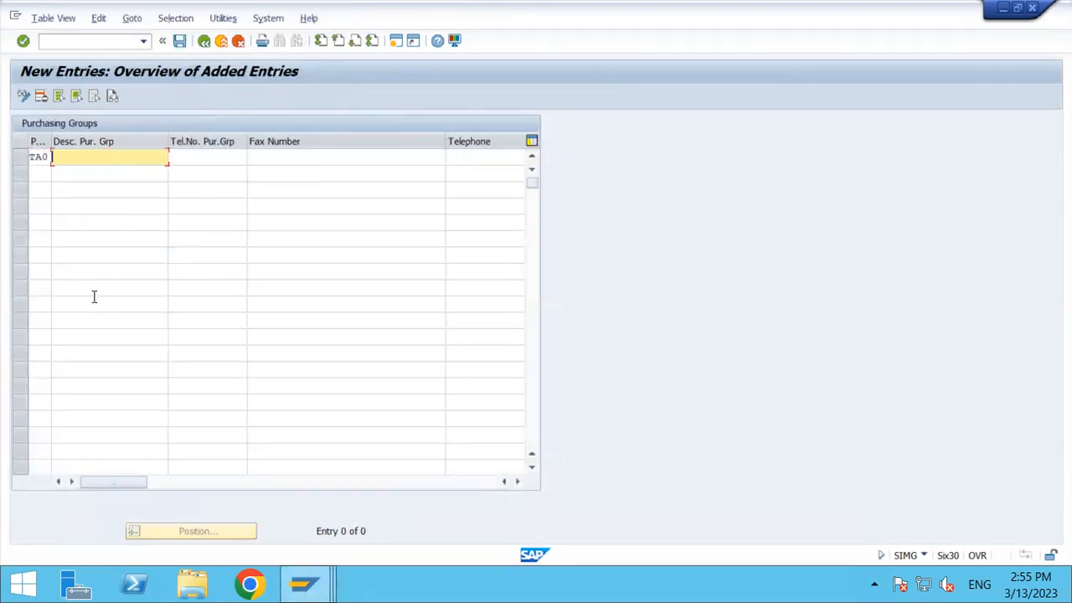
text(Pur)
key(Down)
key(Return)
key(BackSpace)
key(BackSpace)
key(BackSpace)
key(BackSpace)
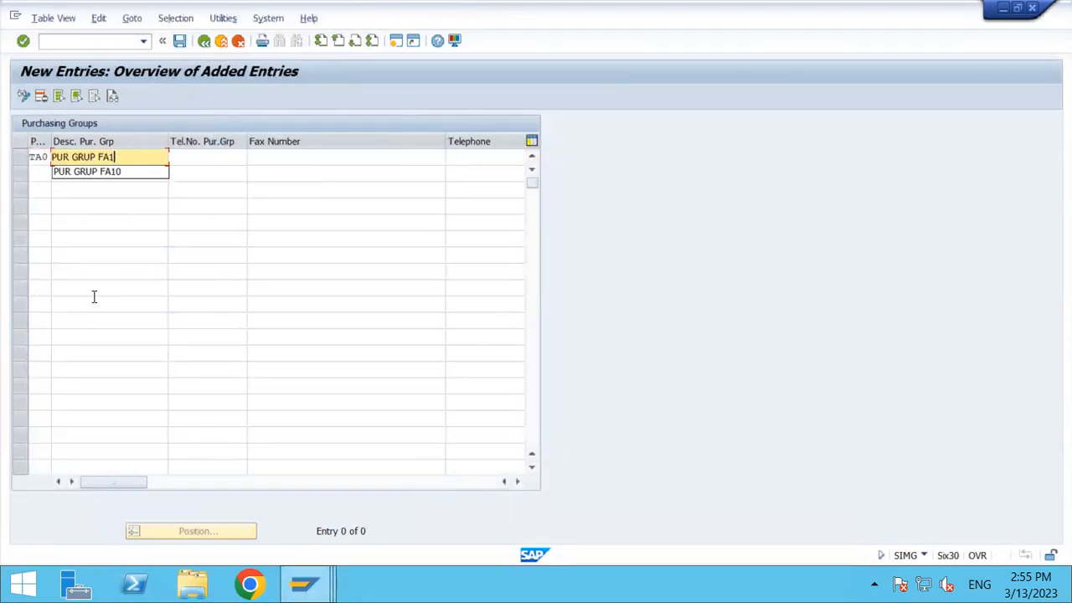
text(TA00)
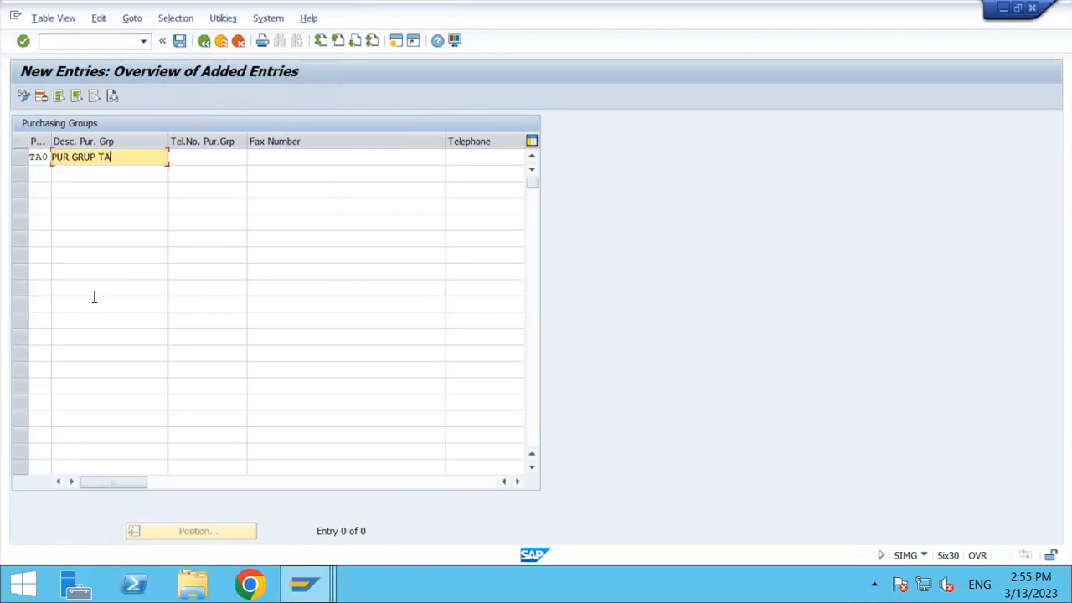
key(Return)
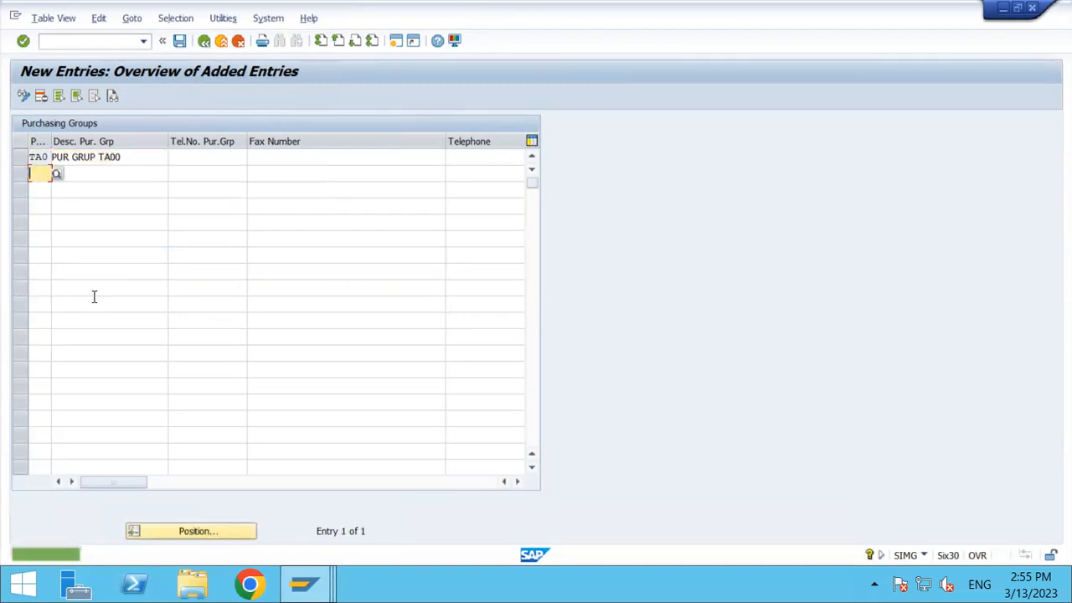
key(ctrl+s)
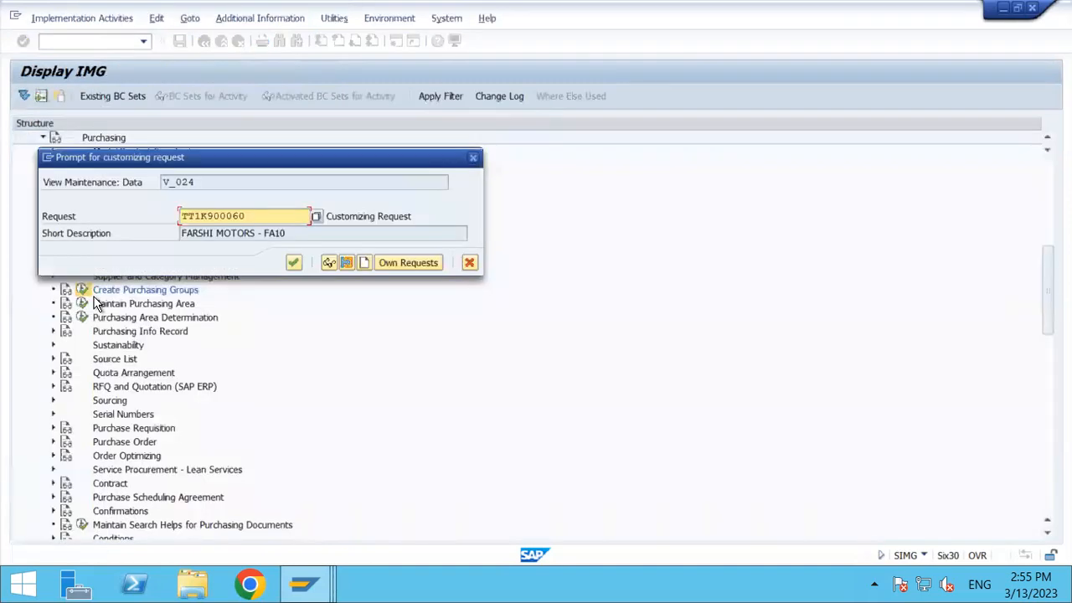
click(292, 265)
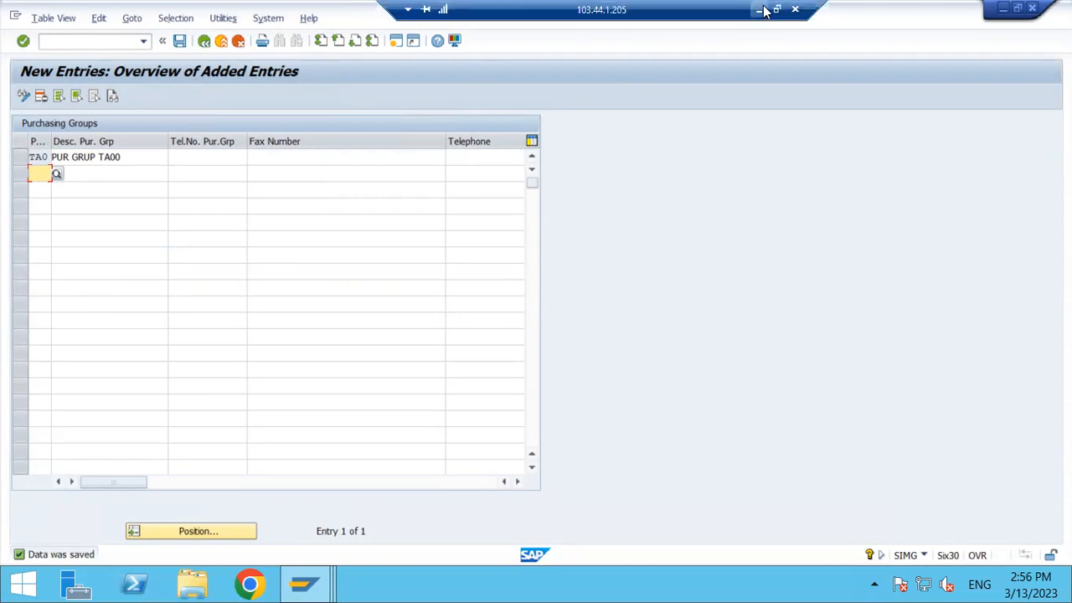
Switch to the Excel checklist and delete the Set tolerance group entry below Create Purchasing group, closing the gap
click(764, 10)
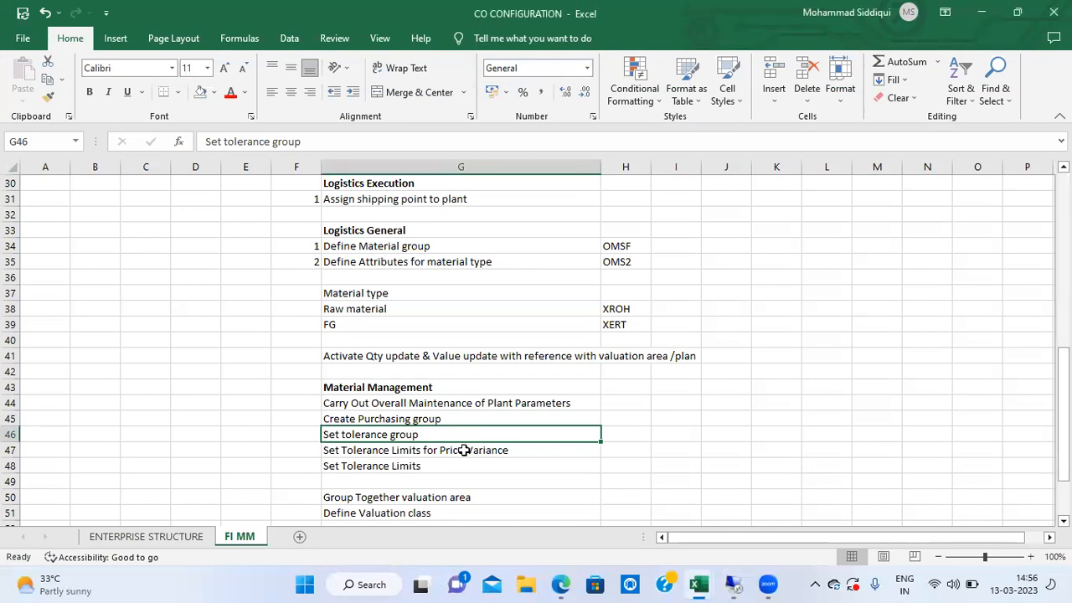
key(Delete)
key(alt+e)
key(d)
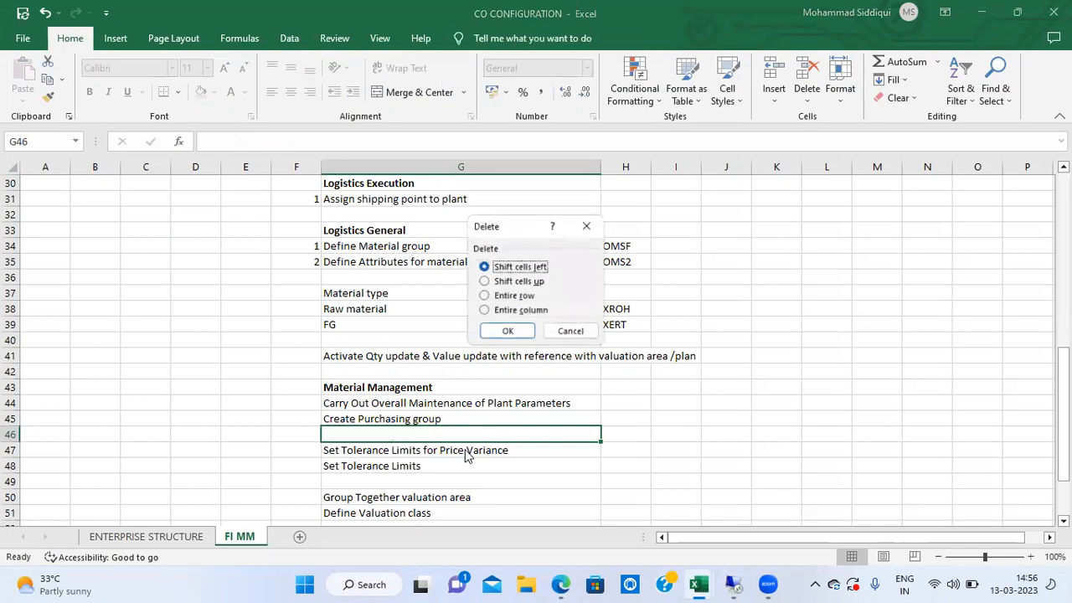
key(Return)
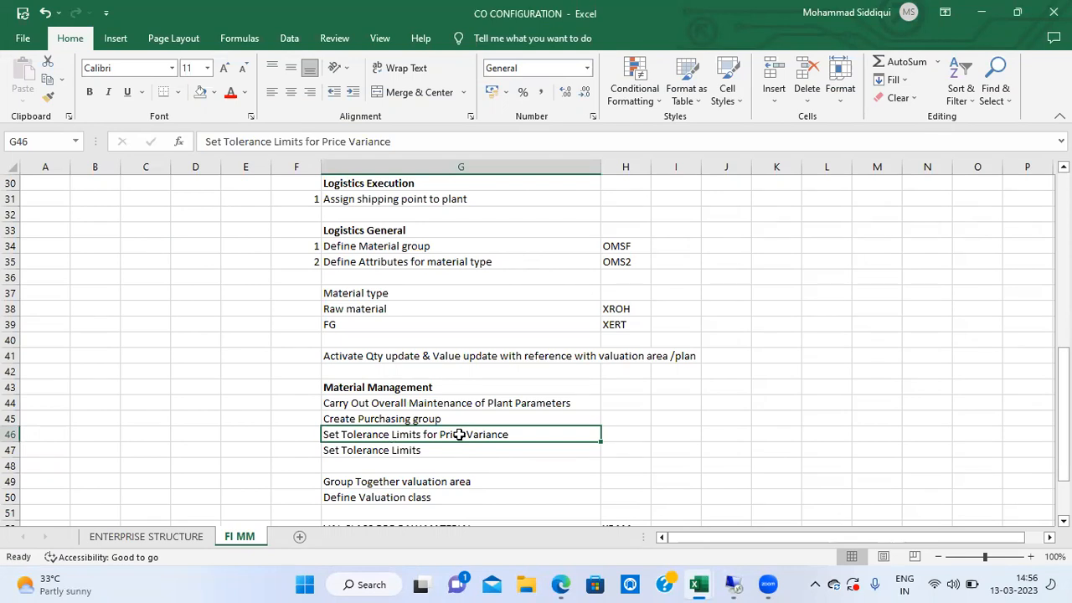
Switch back to SAP and leave the purchasing groups view for the IMG structure
click(733, 585)
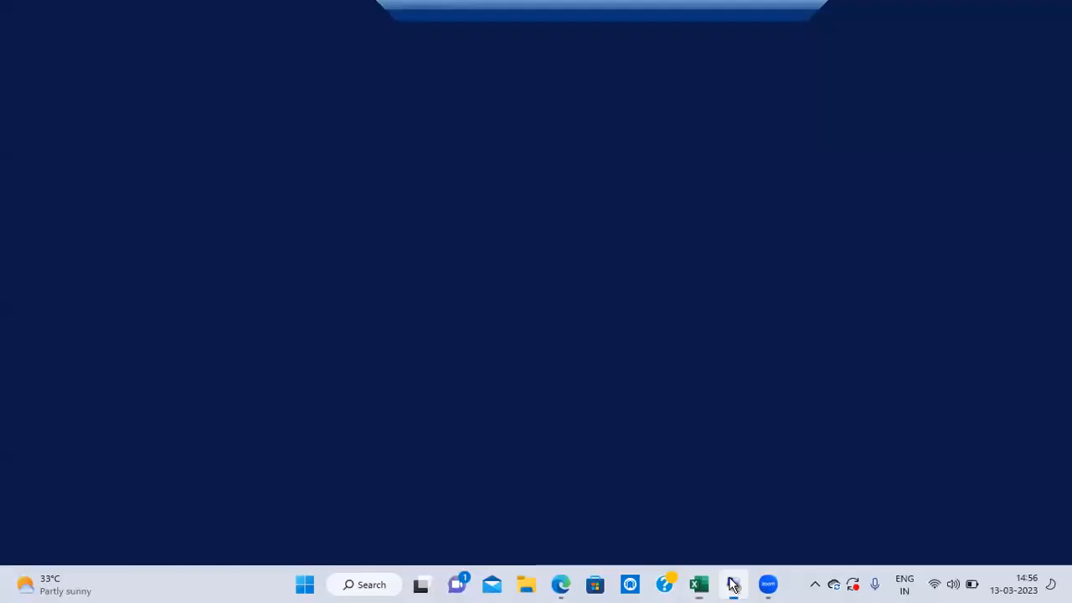
click(203, 41)
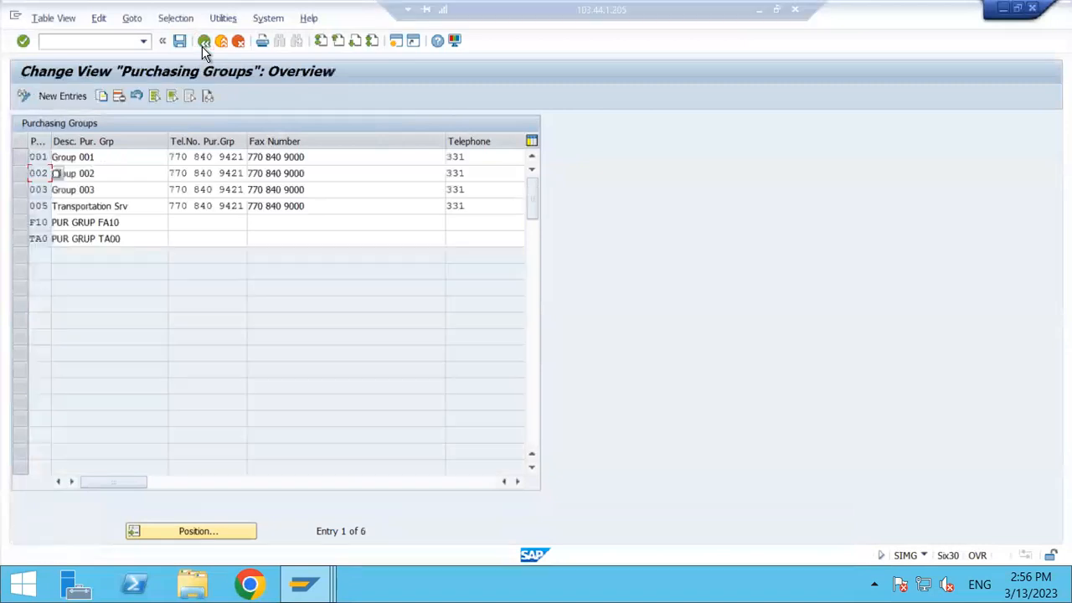
click(204, 41)
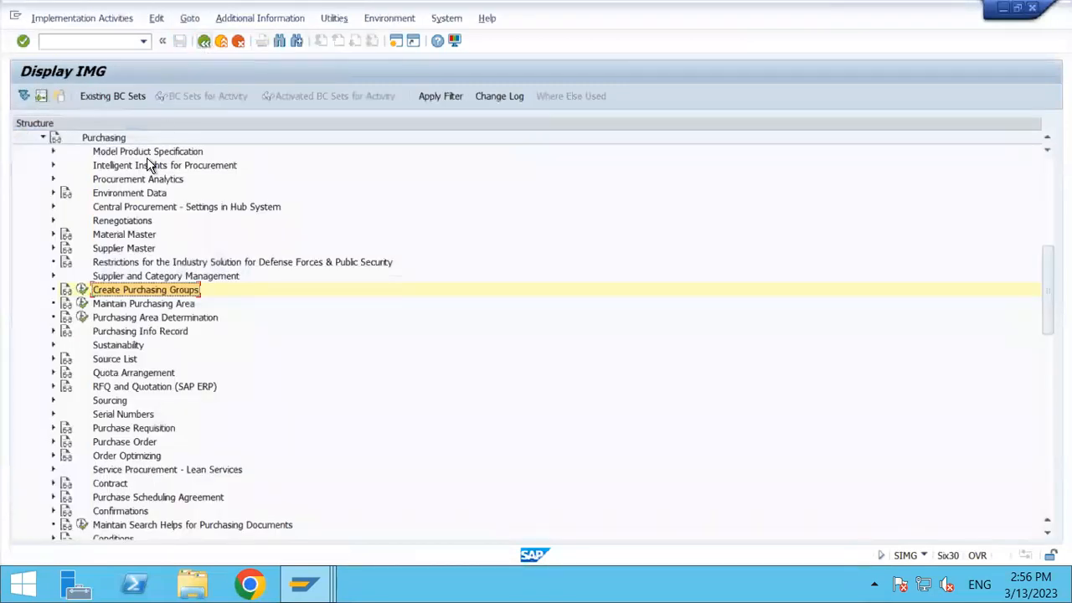
Collapse the Purchasing section in the IMG structure
click(146, 179)
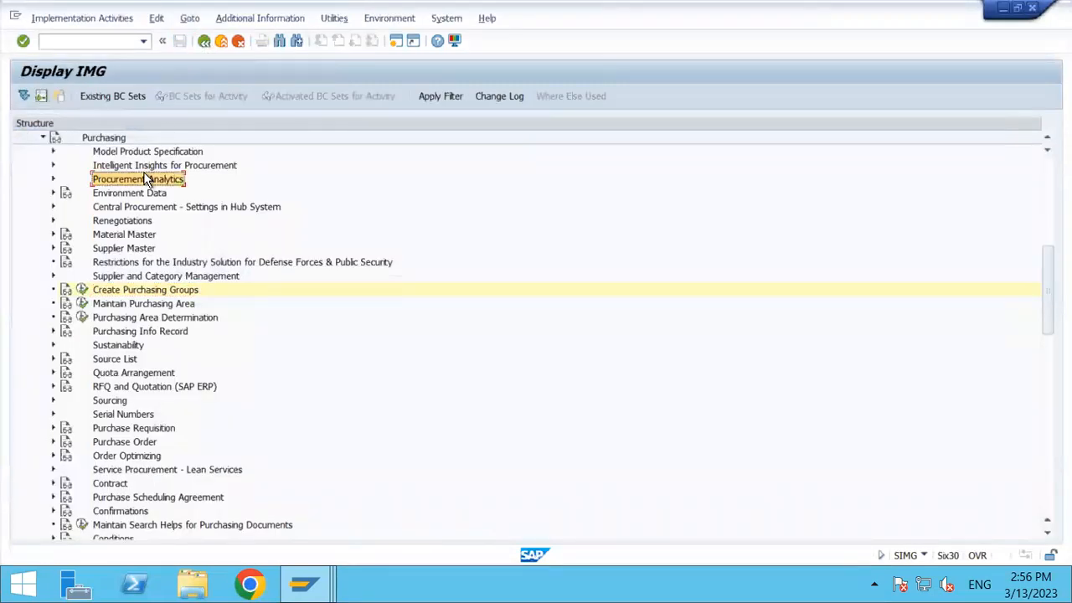
key(Up)
key(Up)
key(Up)
key(Up)
key(Up)
key(Up)
key(Up)
key(Up)
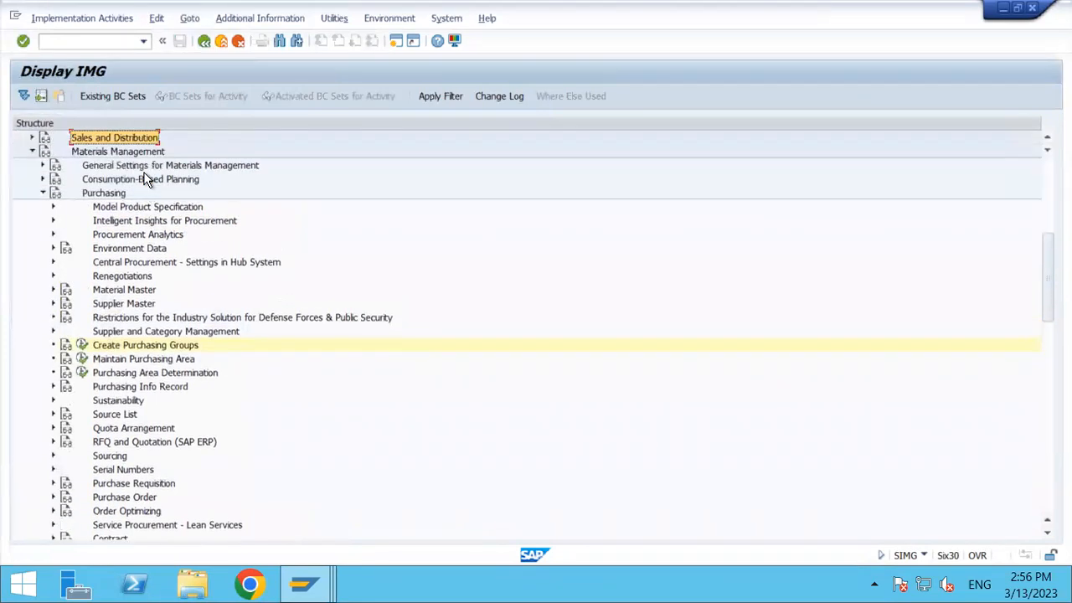
key(Down)
key(Down)
key(Down)
key(Down)
key(Down)
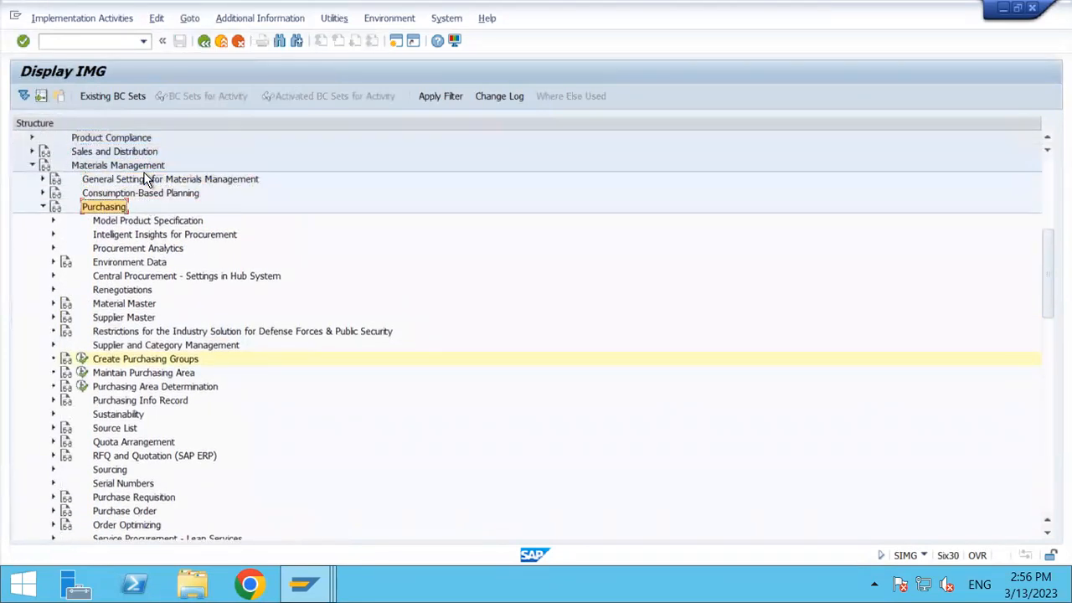
key(Left)
Examine the activities under Inventory Management and Physical Inventory in Materials Management, and collapse that section again
key(Up)
key(Up)
key(Up)
key(Down)
key(Down)
key(Down)
key(Down)
key(Down)
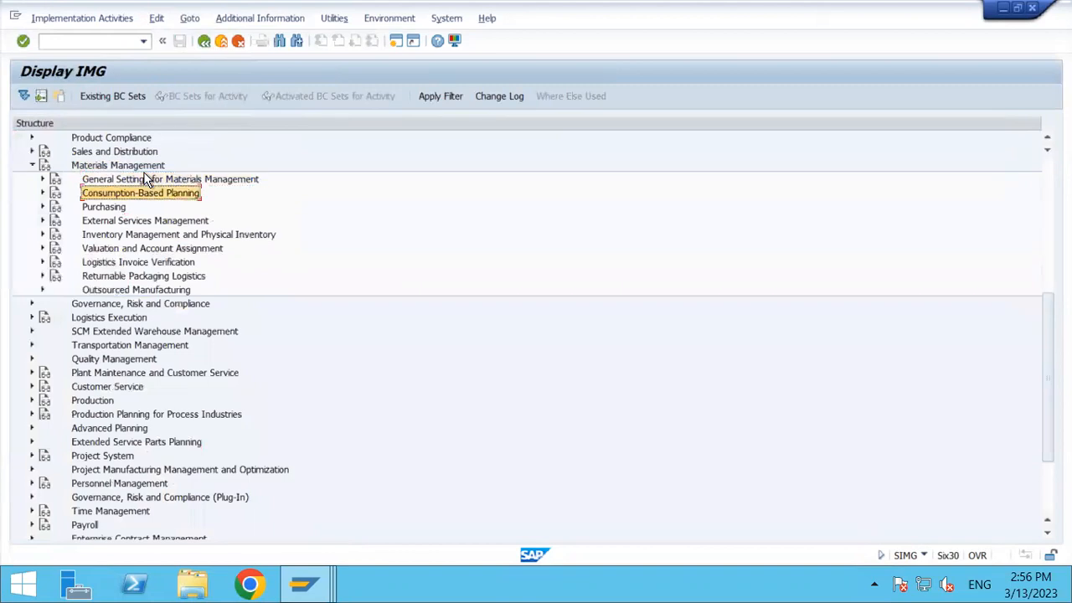
key(Down)
key(Up)
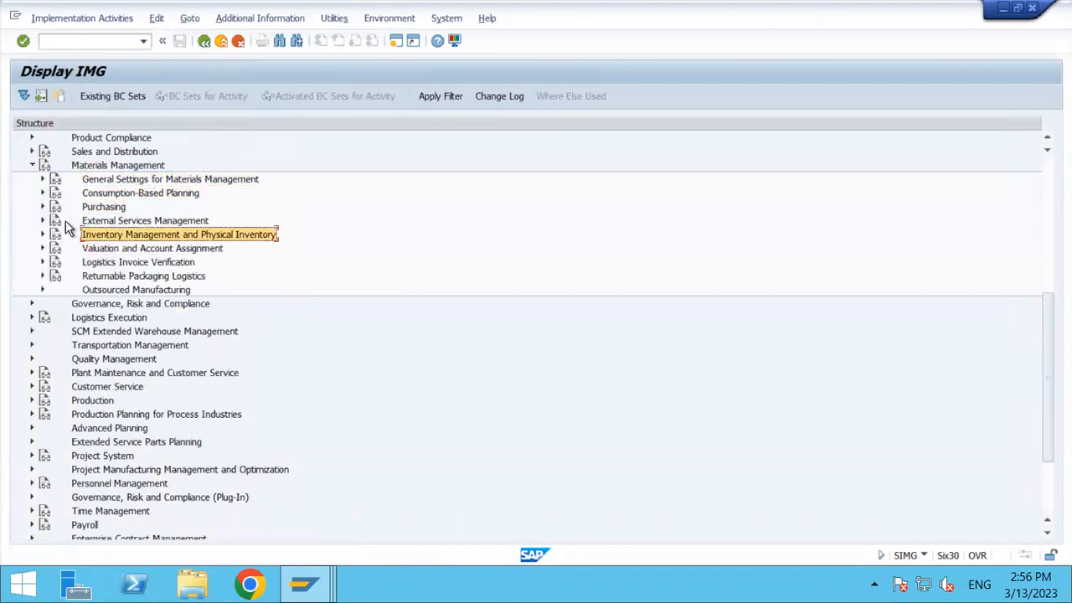
click(41, 234)
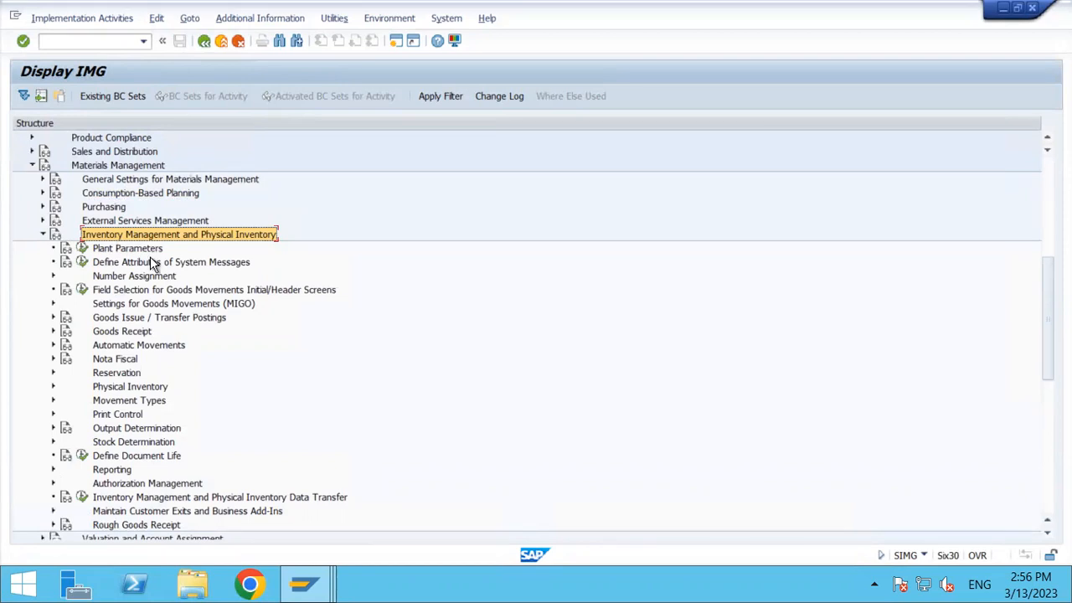
click(43, 235)
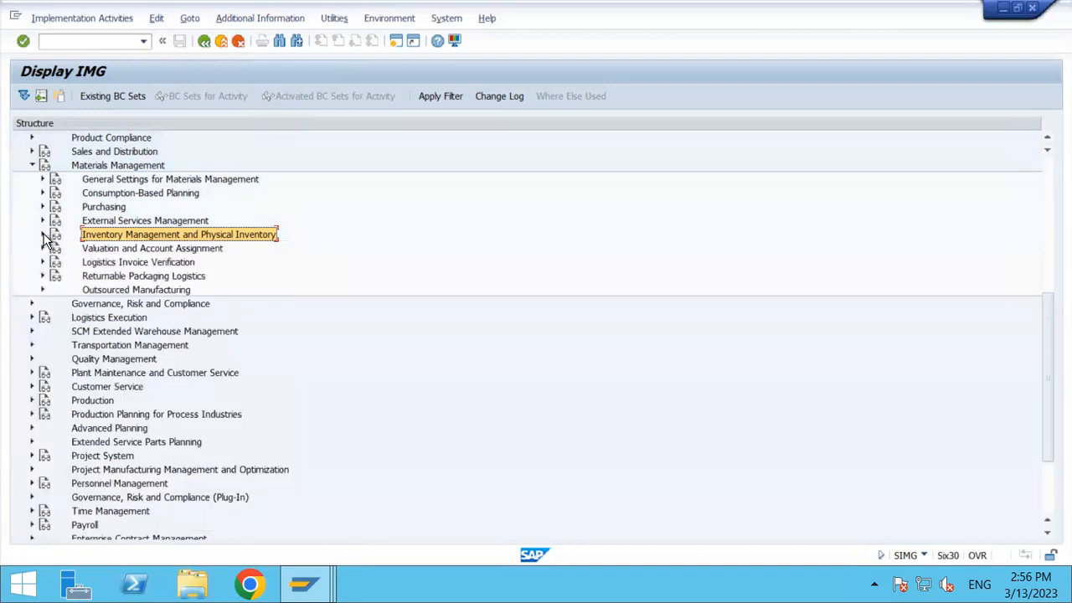
Expand the Purchasing section under Materials Management
click(153, 166)
key(Down)
key(Down)
key(Down)
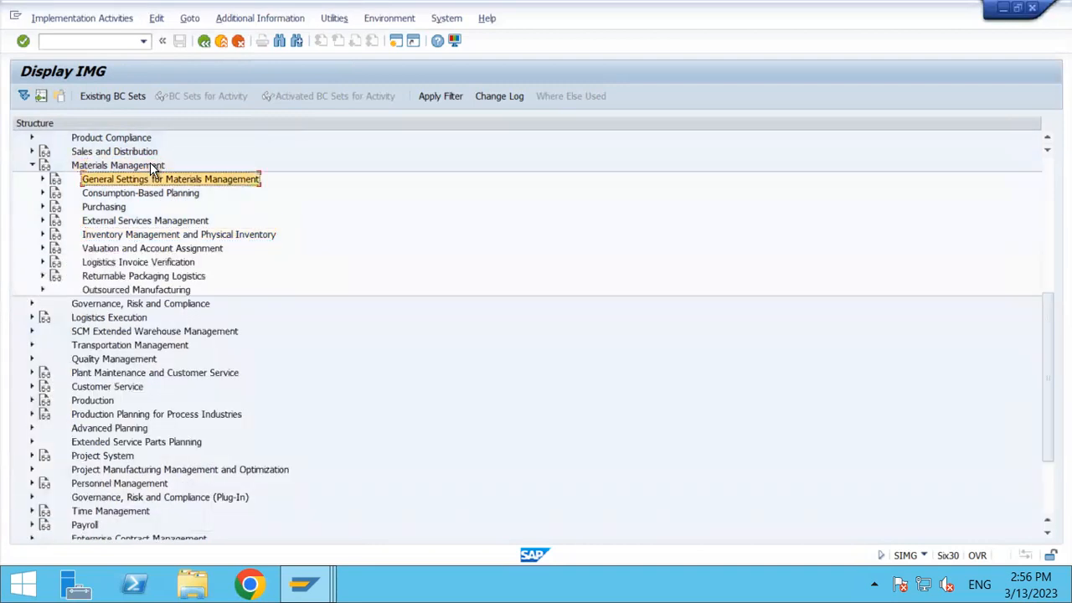
key(Right)
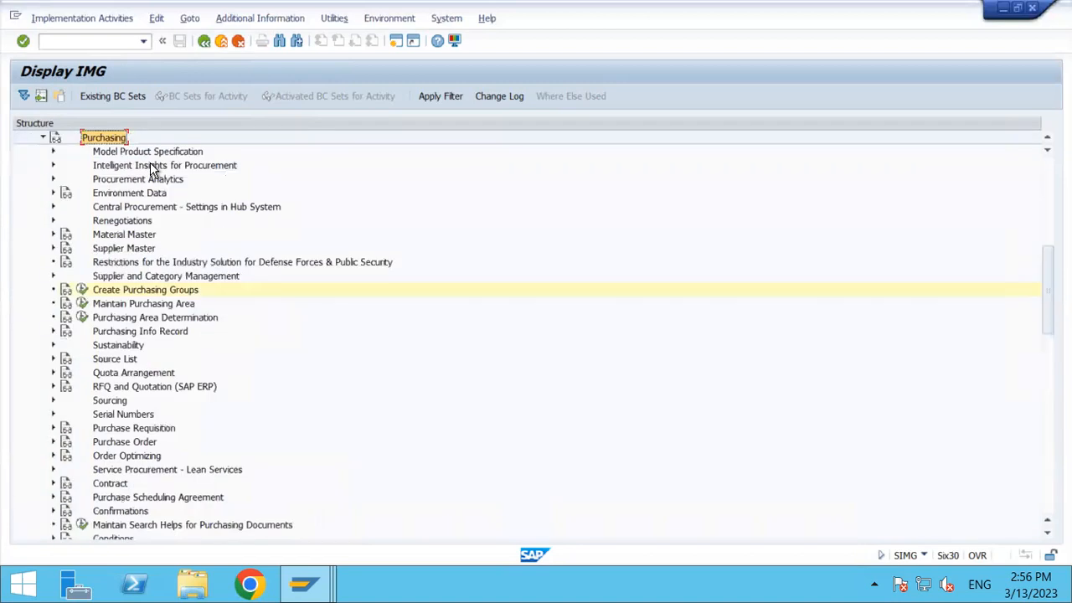
Expand the Purchase Order node within Purchasing to reach the tolerance limit activities
key(Down)
key(Down)
key(Down)
key(Down)
key(Down)
key(Down)
key(Down)
key(Down)
key(Down)
key(Down)
key(Down)
key(Down)
key(Down)
key(Down)
key(Down)
key(Down)
key(Down)
key(Down)
key(Down)
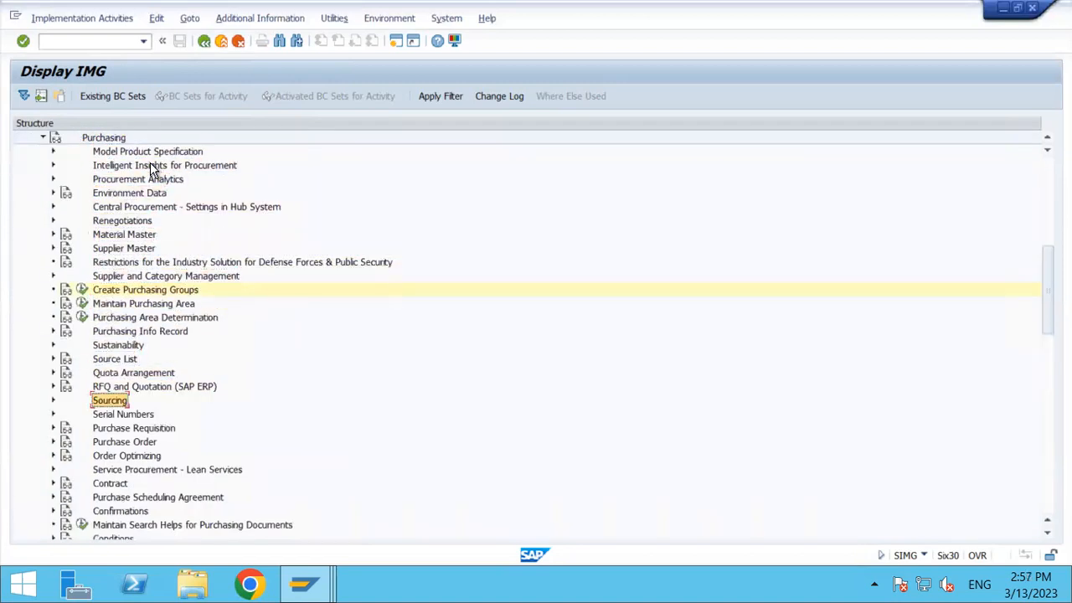
key(Down)
key(Down)
key(Down)
key(Right)
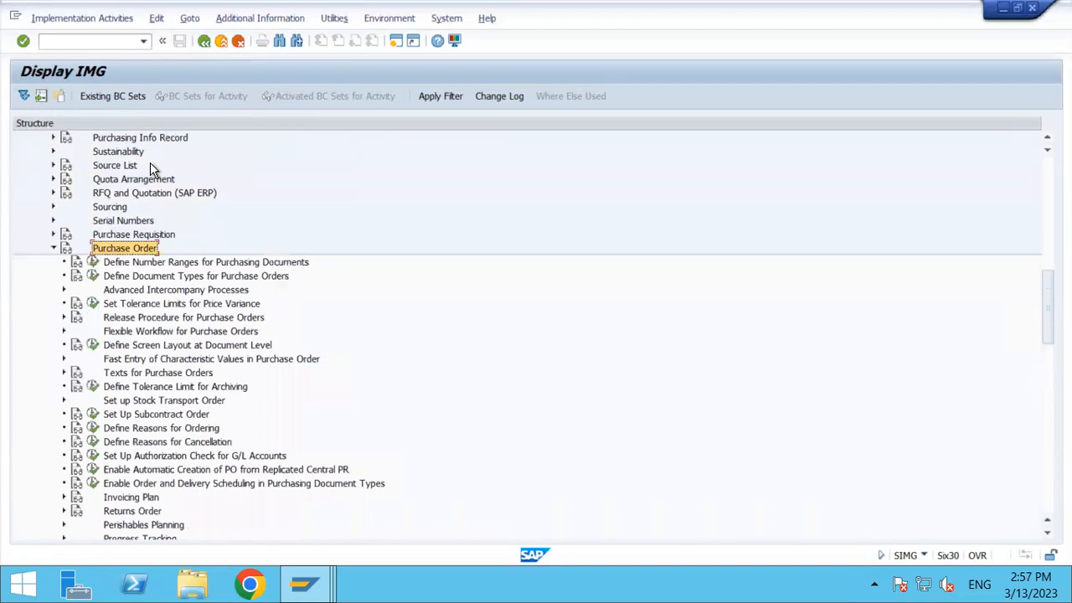
Open the Set Tolerance Limits for Price Variance activity under Purchase Order
key(Down)
key(Down)
key(Down)
key(Down)
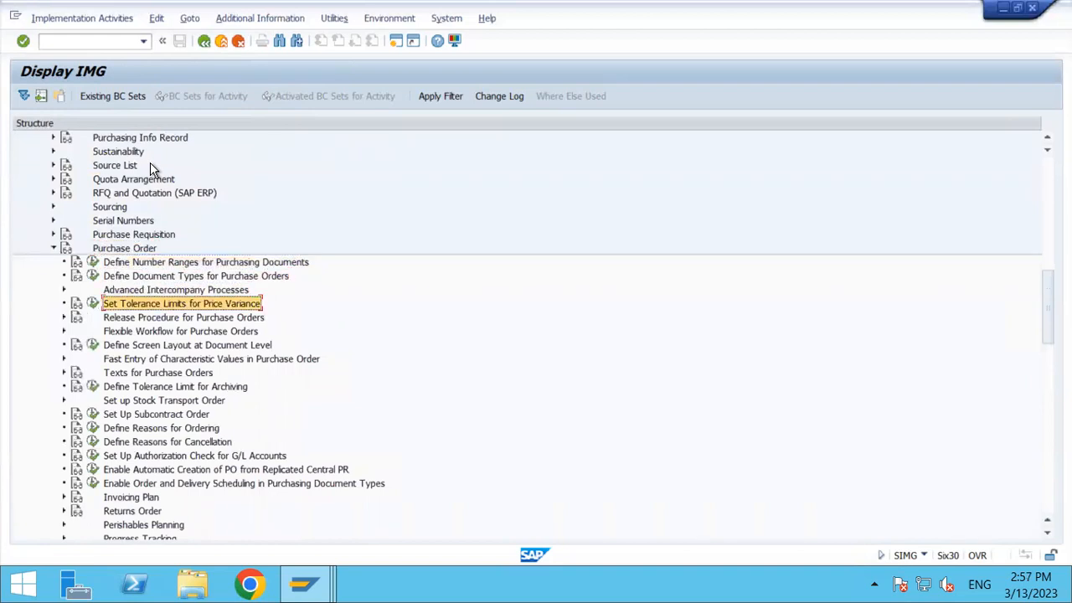
click(93, 304)
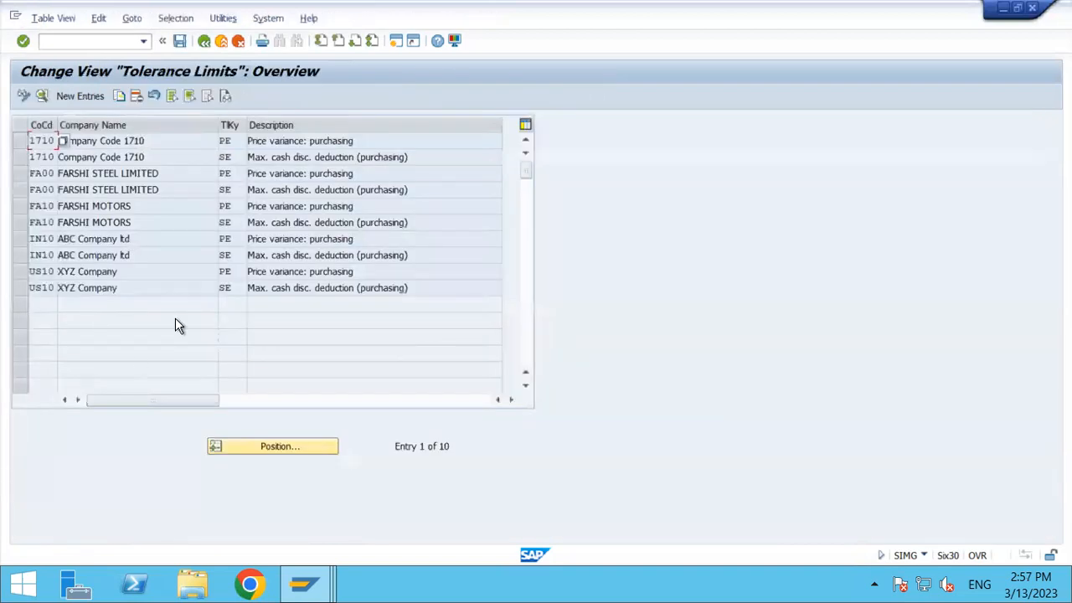
Start copying the PE and SE tolerance limit entries of company code 1710
key(Tab)
key(Down)
click(20, 146)
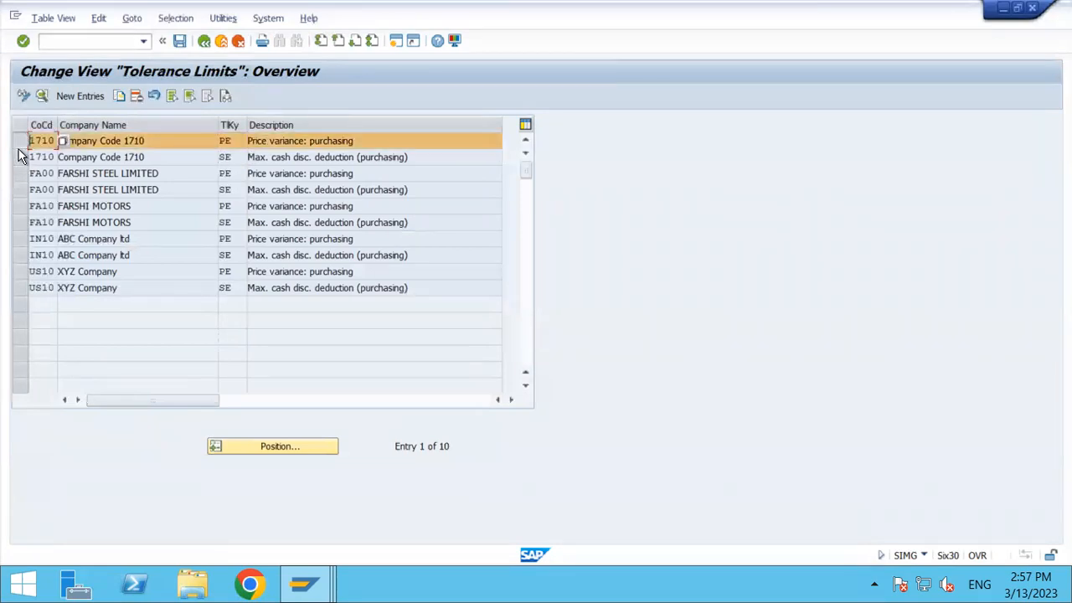
click(21, 157)
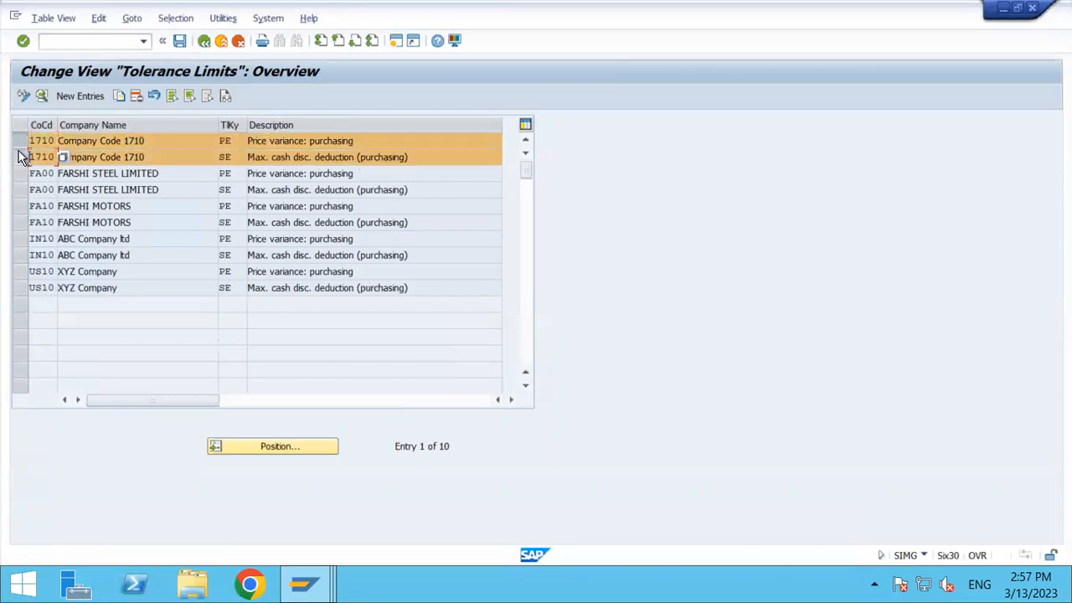
click(119, 96)
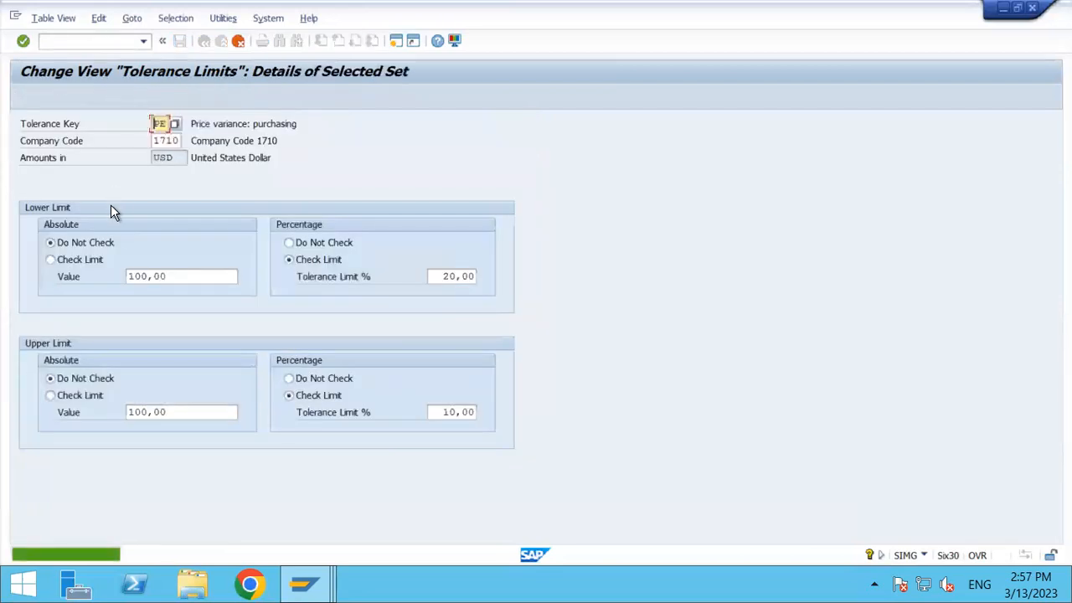
Assign the copied price variance entry with tolerance key PE to company code TA00
key(Delete)
key(Delete)
key(Delete)
key(Delete)
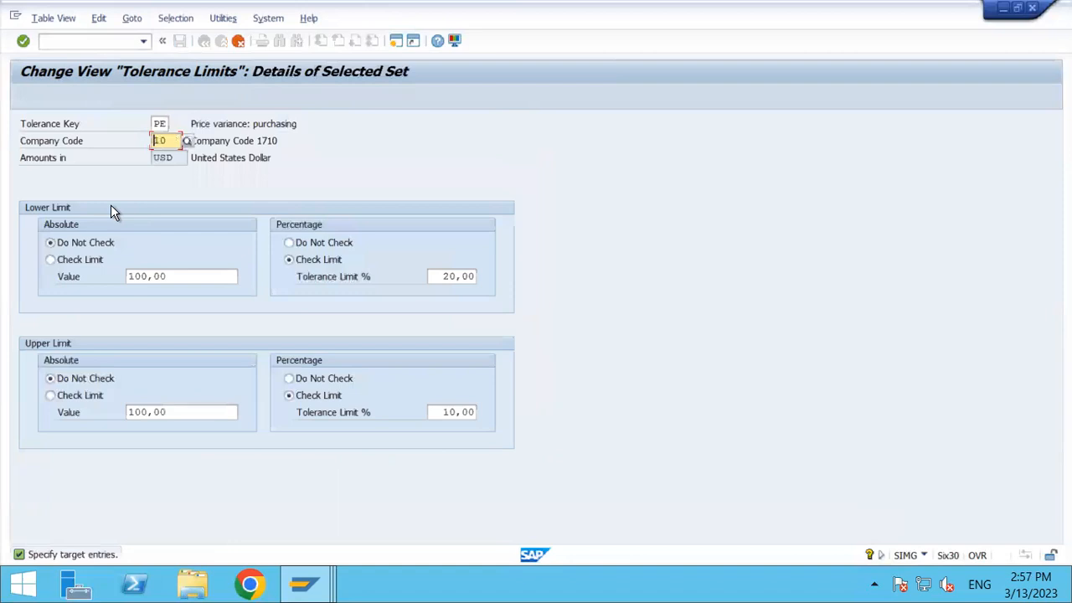
text(TSA)
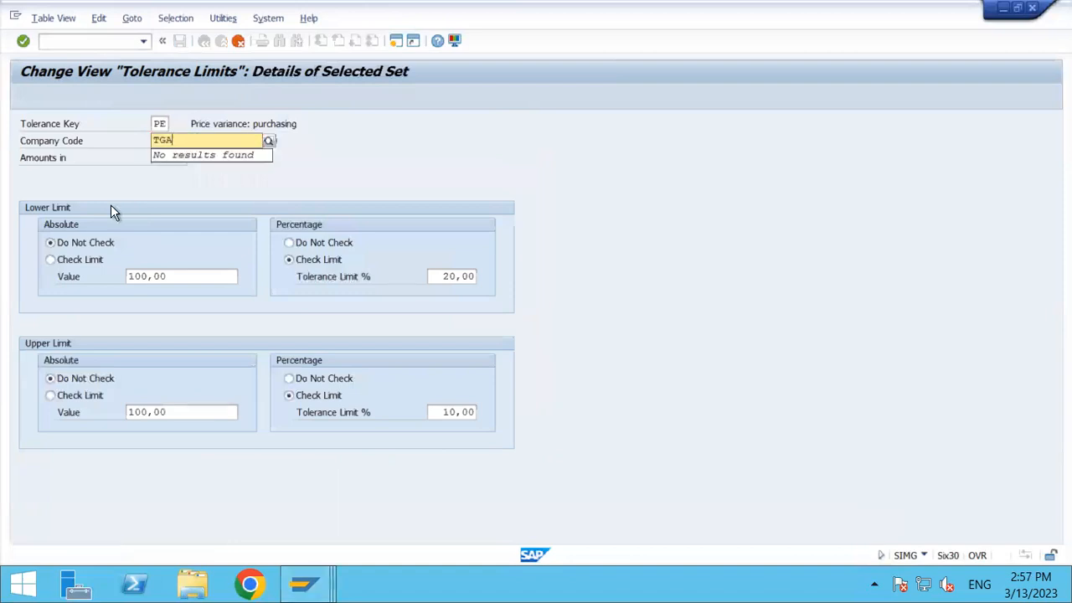
key(BackSpace)
key(BackSpace)
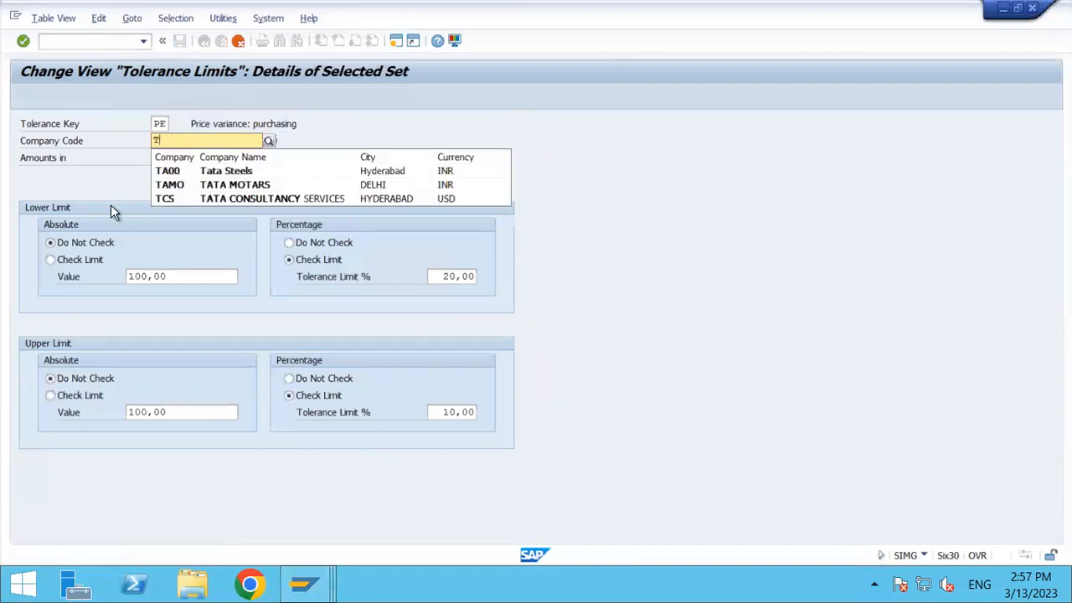
key(Down)
key(Return)
key(Return)
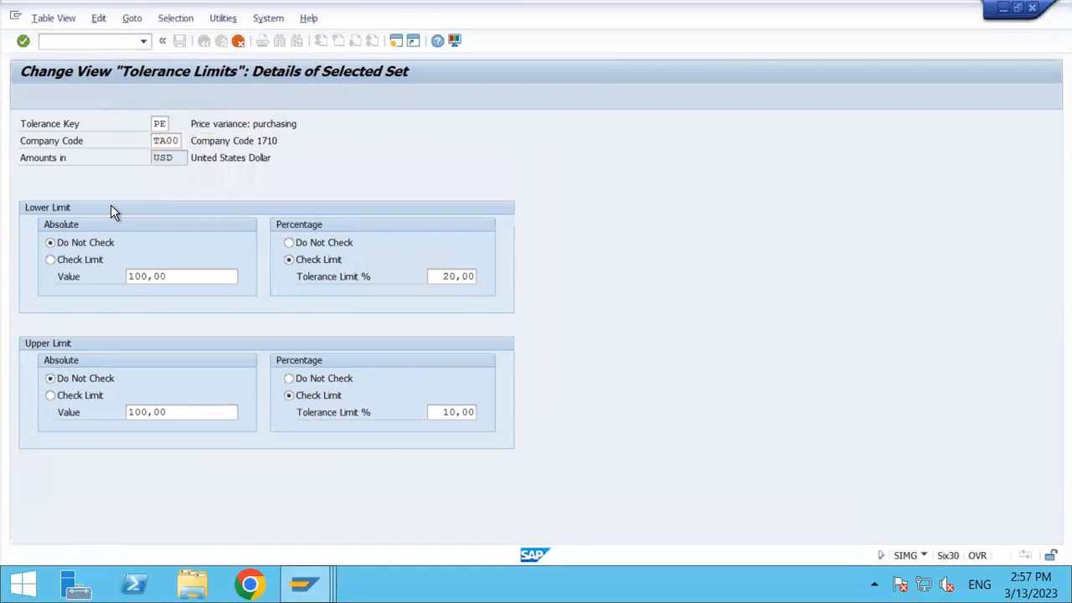
Assign the copied maximum cash discount entry with tolerance key SE to company code TA00
key(Tab)
key(Delete)
key(Delete)
key(Delete)
key(Delete)
text(TA)
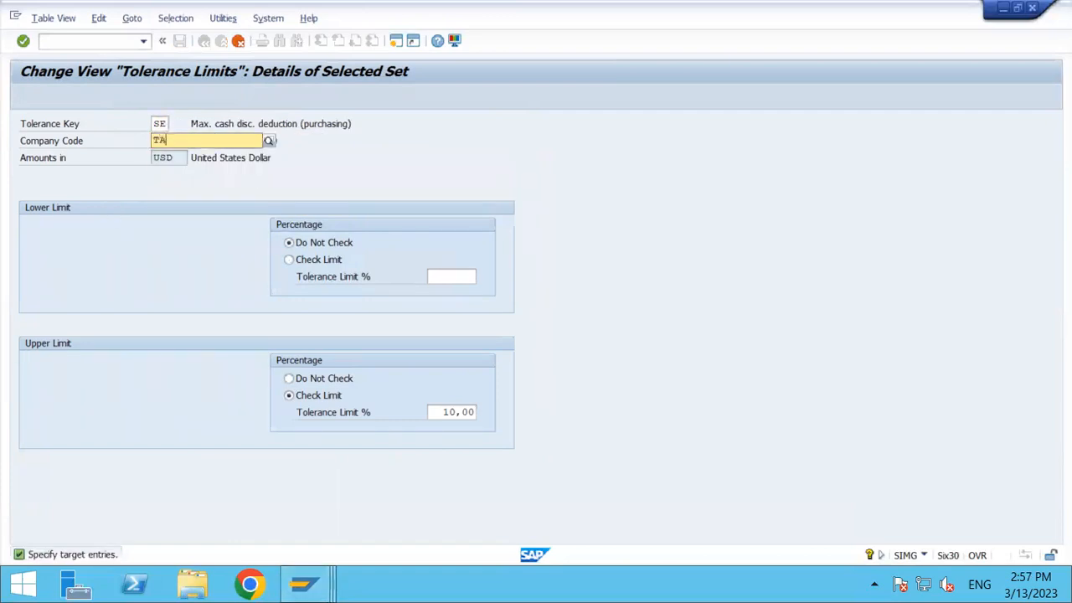
text(00)
key(Return)
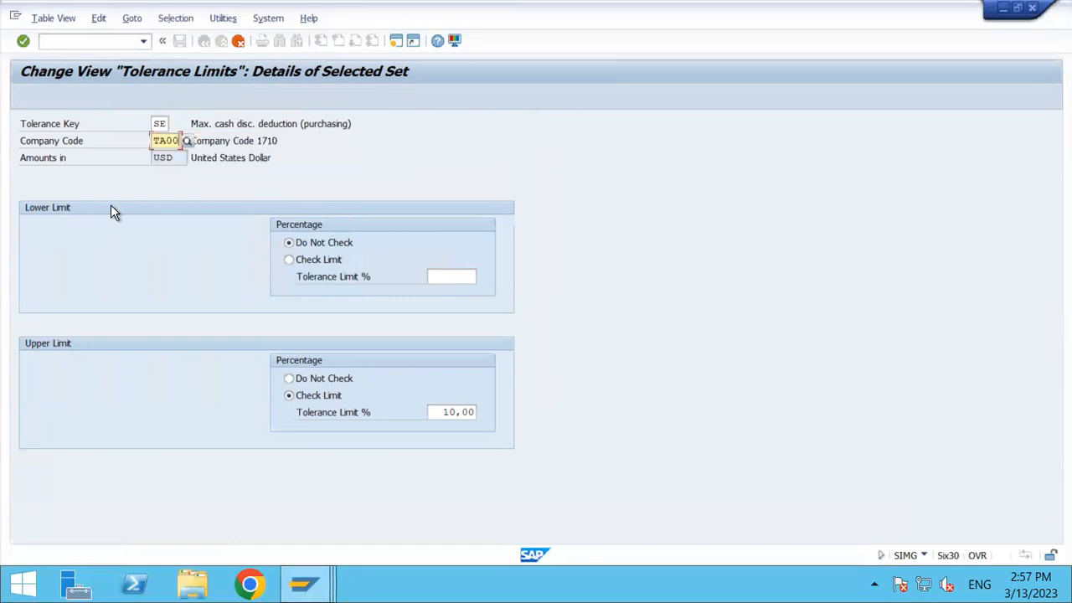
key(Return)
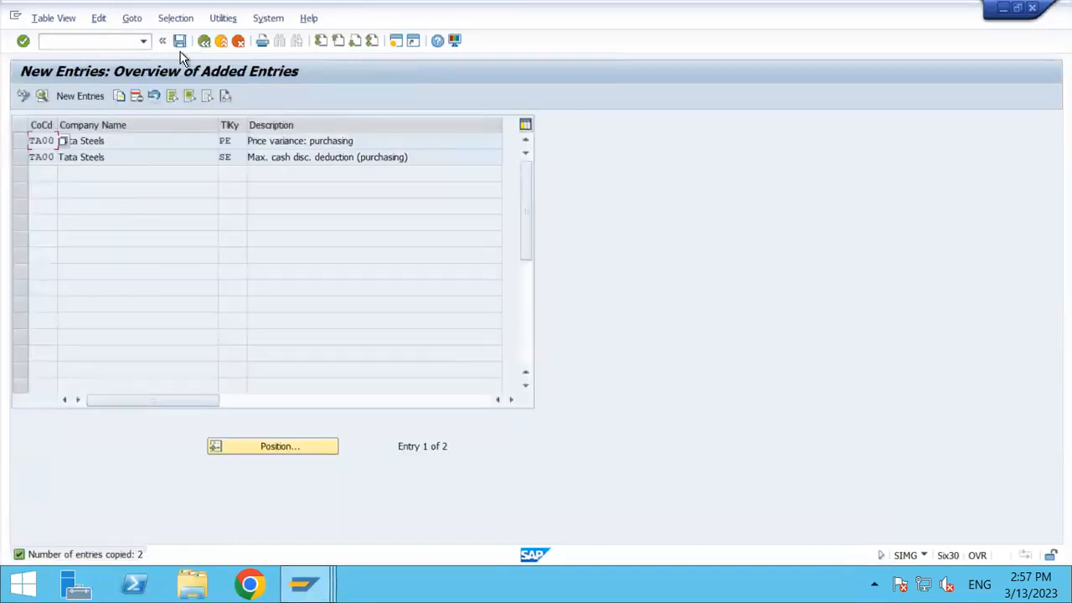
Save the TA00 tolerance limit entries and return to the full tolerance limits overview
click(179, 40)
click(295, 263)
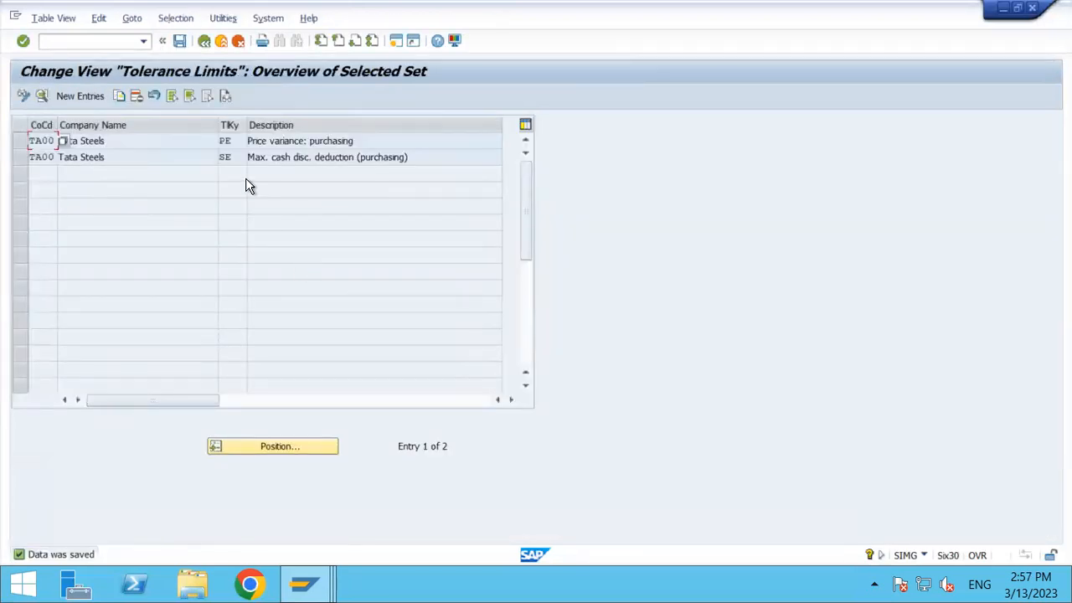
click(209, 43)
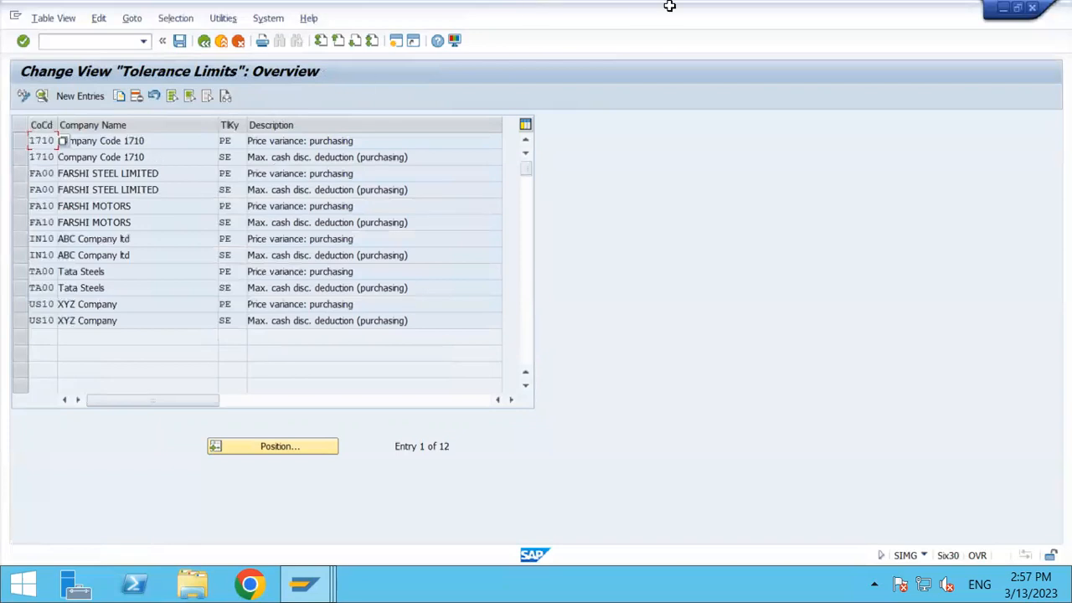
Switch to the Excel checklist, insert a row above Set Tolerance Limits and enter "Plant Parameters" in G47
mouse_move(670, 5)
click(753, 9)
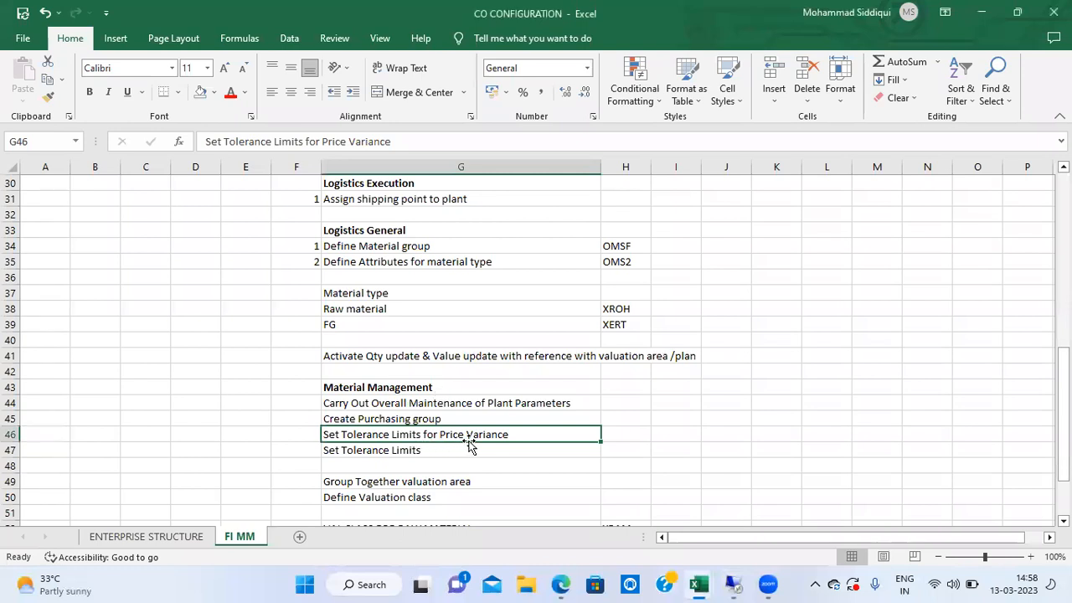
click(405, 452)
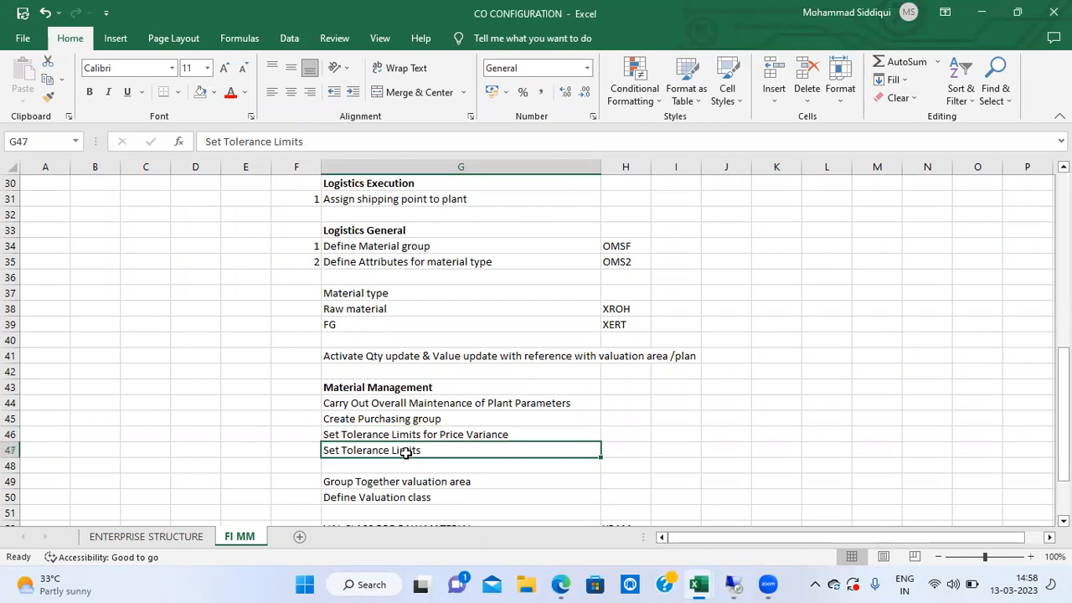
key(Down)
key(Up)
key(alt+i)
key(r)
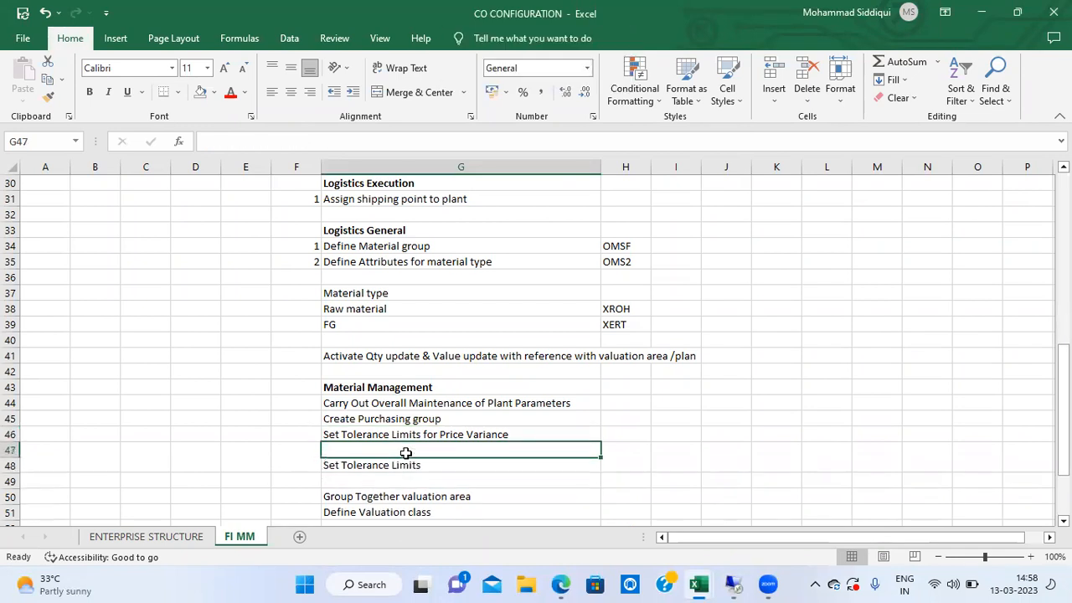
text(De)
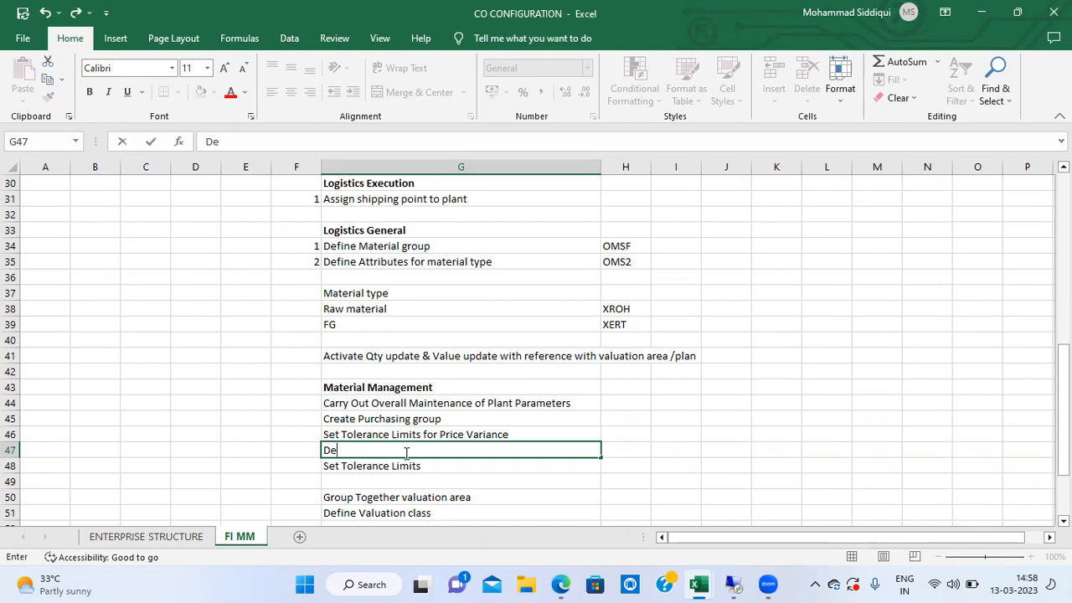
key(BackSpace)
key(BackSpace)
text(Plant Parameter)
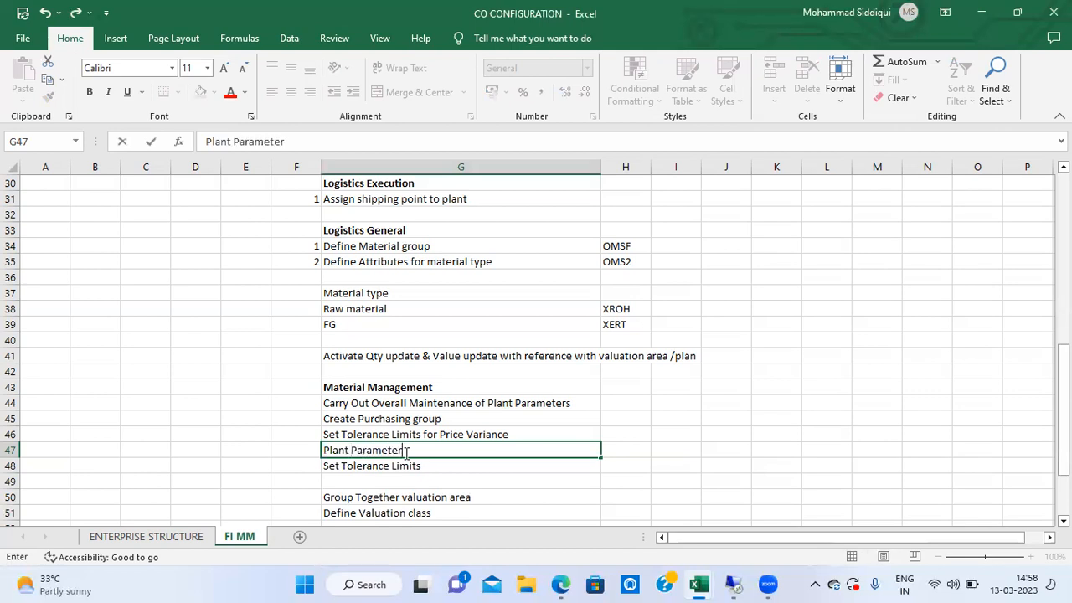
key(Return)
click(405, 452)
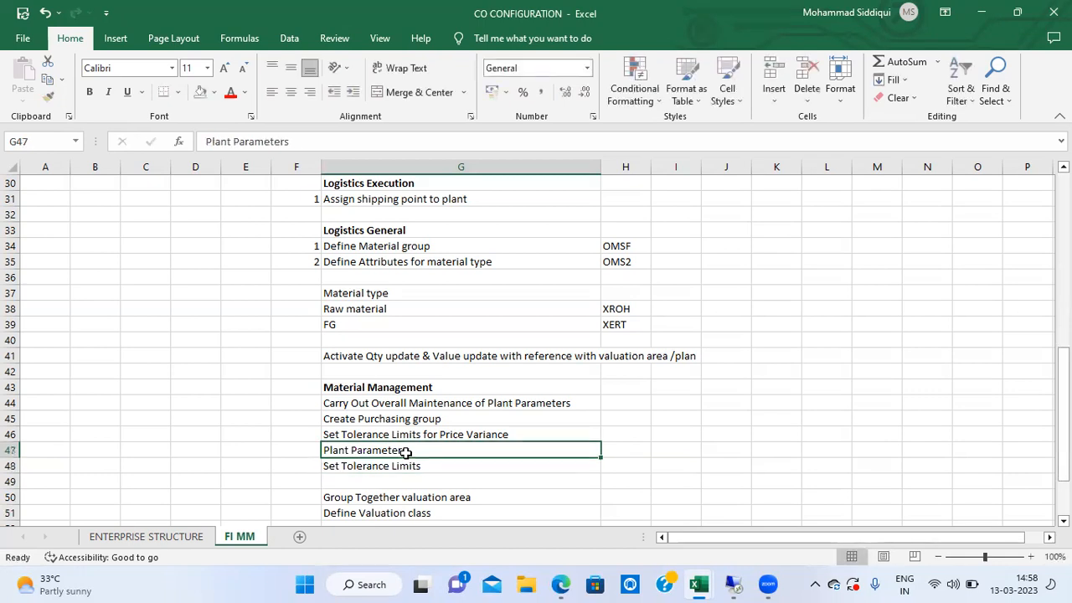
Switch back to SAP, leave the tolerance limits table and collapse the Purchasing section in the IMG structure
click(734, 580)
click(205, 41)
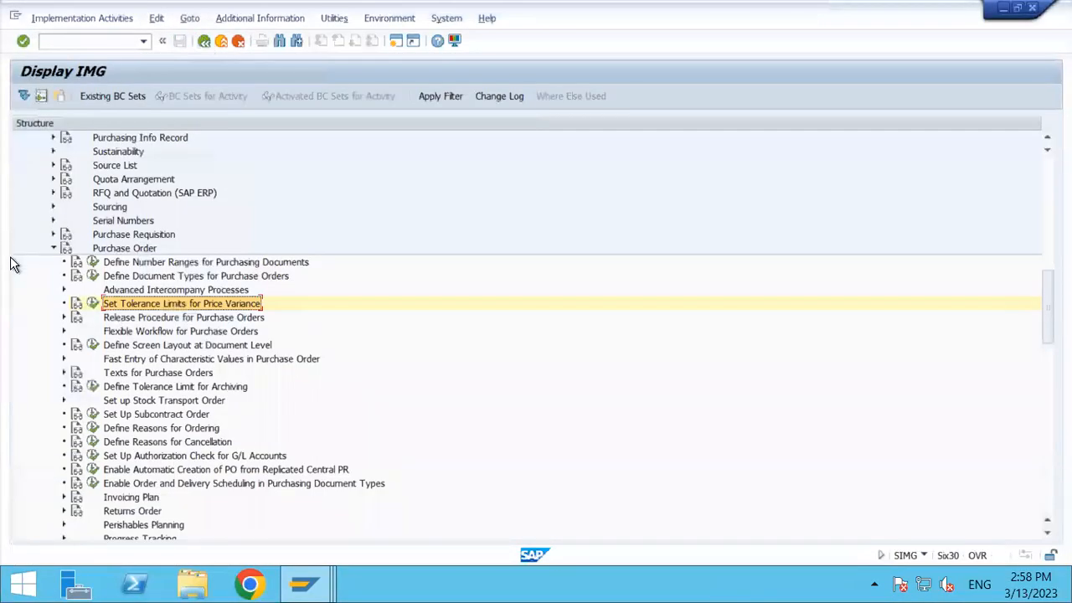
click(105, 168)
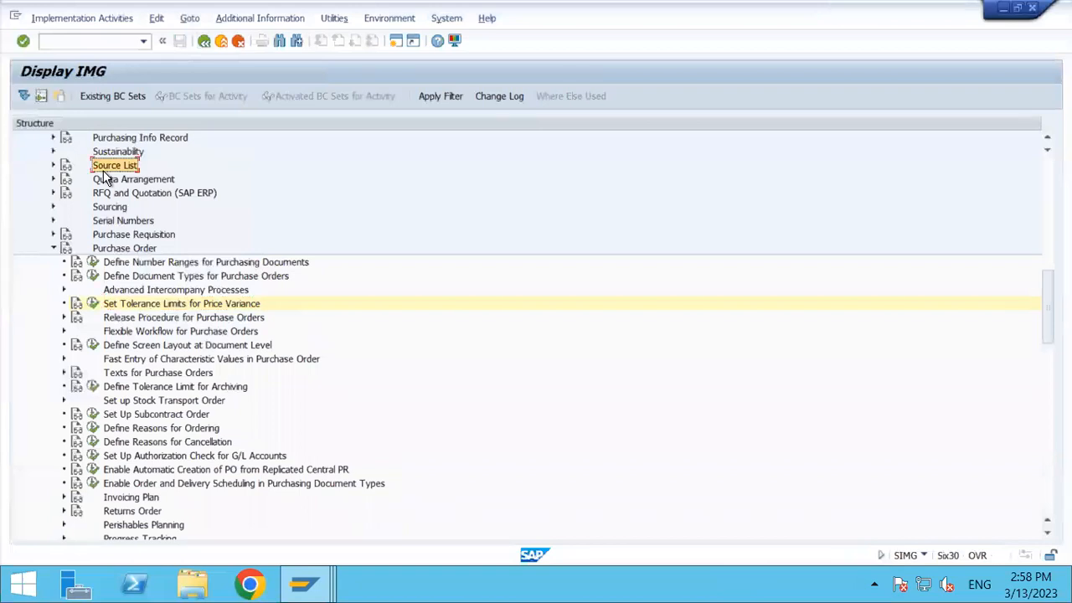
key(Up)
key(Up)
key(Up)
key(Up)
key(Up)
key(Up)
key(Up)
key(Up)
key(Up)
key(Up)
key(Up)
key(Up)
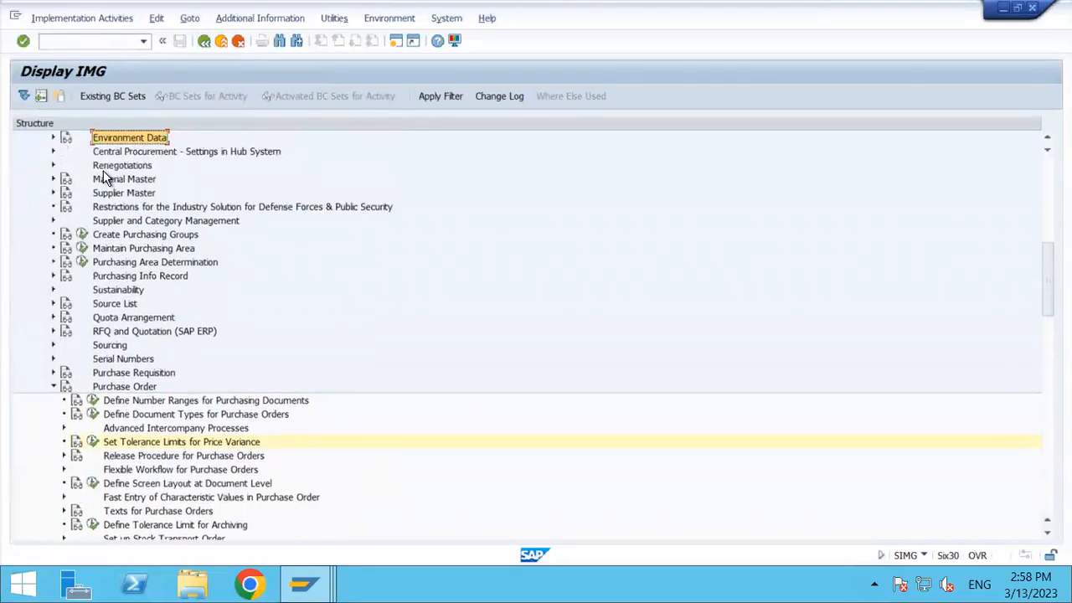
key(Up)
key(Up)
key(Up)
key(Up)
key(Up)
key(Up)
key(Up)
key(Up)
key(Down)
key(Down)
key(Down)
key(Down)
key(Left)
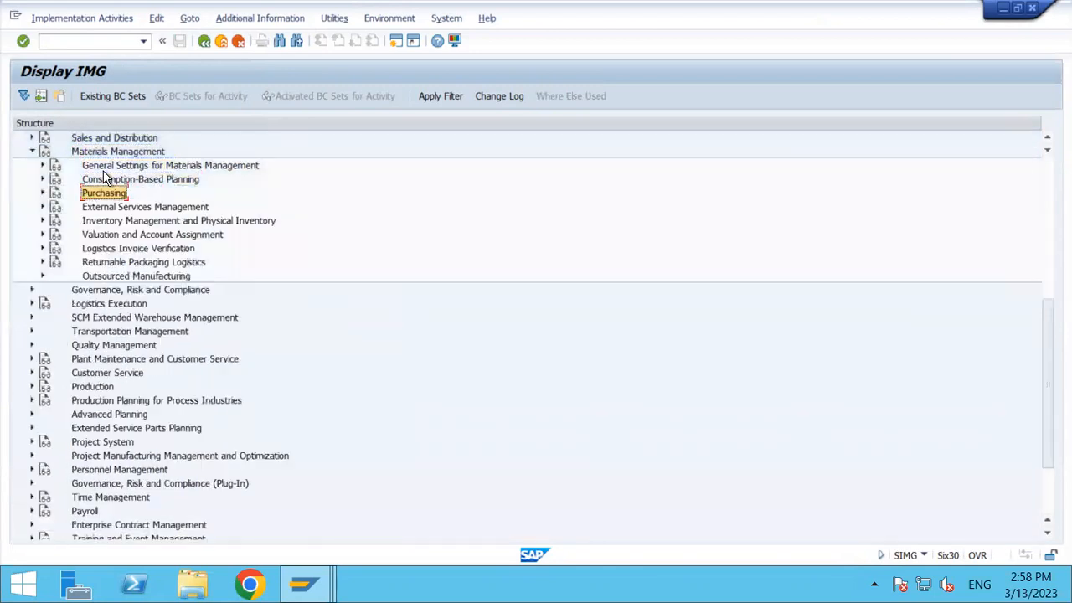
key(Left)
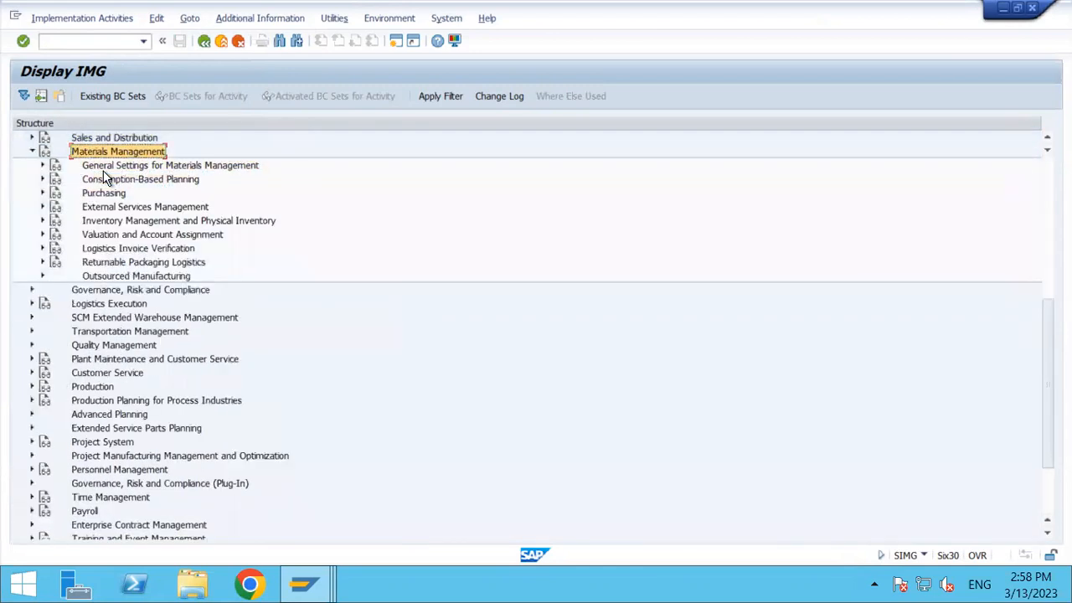
key(Down)
key(Down)
key(Up)
key(Up)
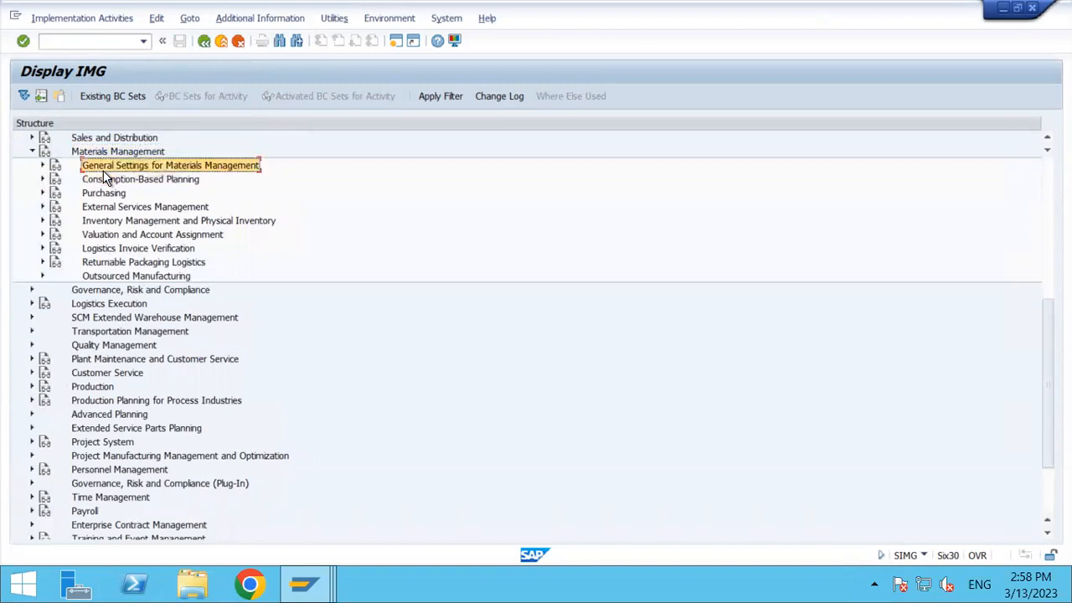
key(Down)
key(Up)
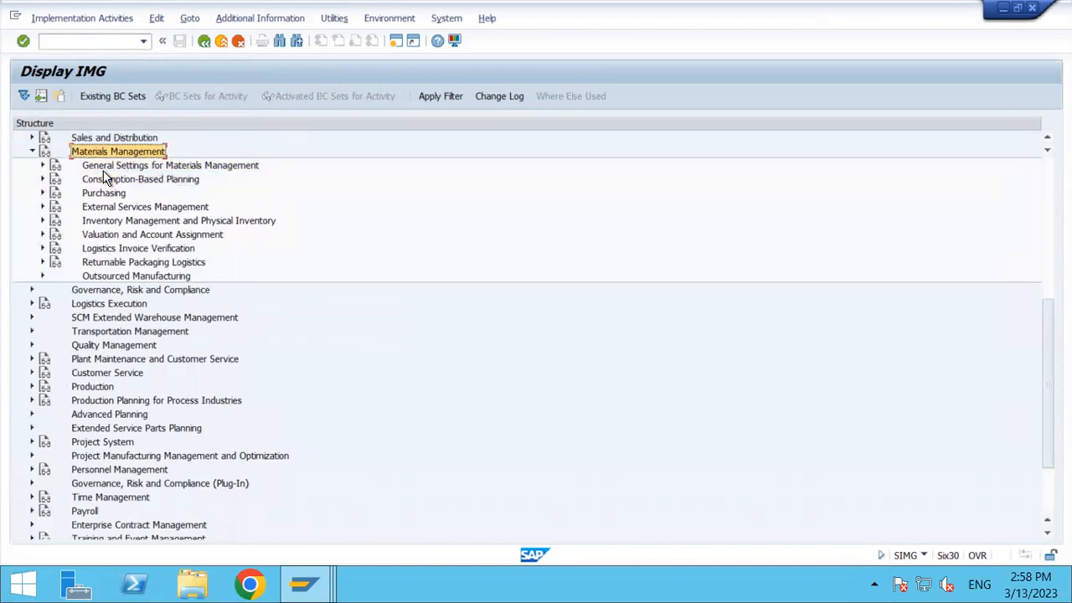
key(Left)
key(Right)
key(Down)
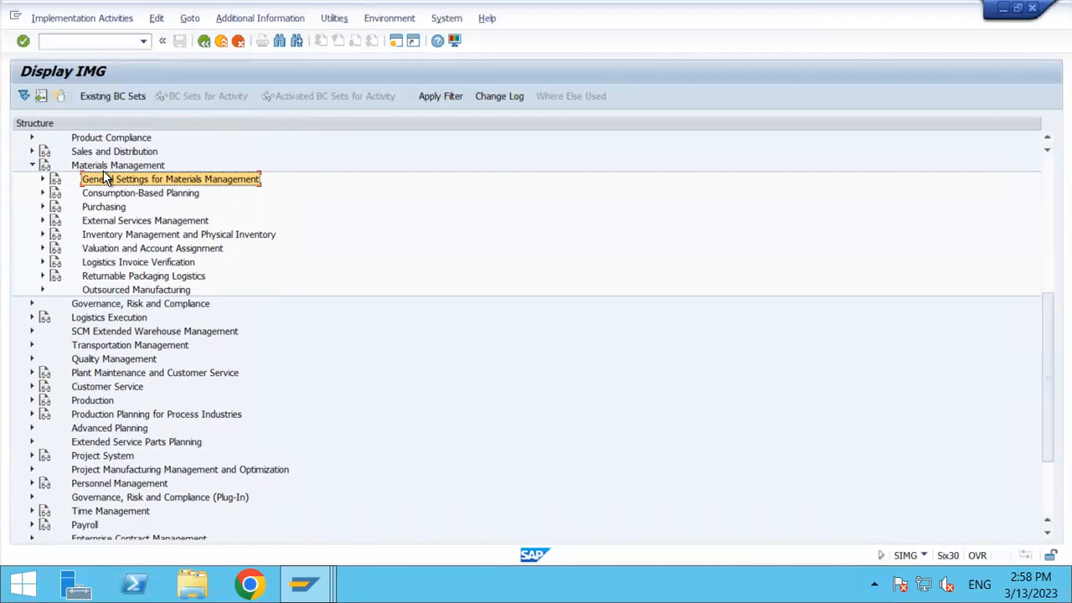
Expand Inventory Management and Physical Inventory under Materials Management and open the Plant Parameters activity
key(Down)
key(Down)
key(Down)
key(Down)
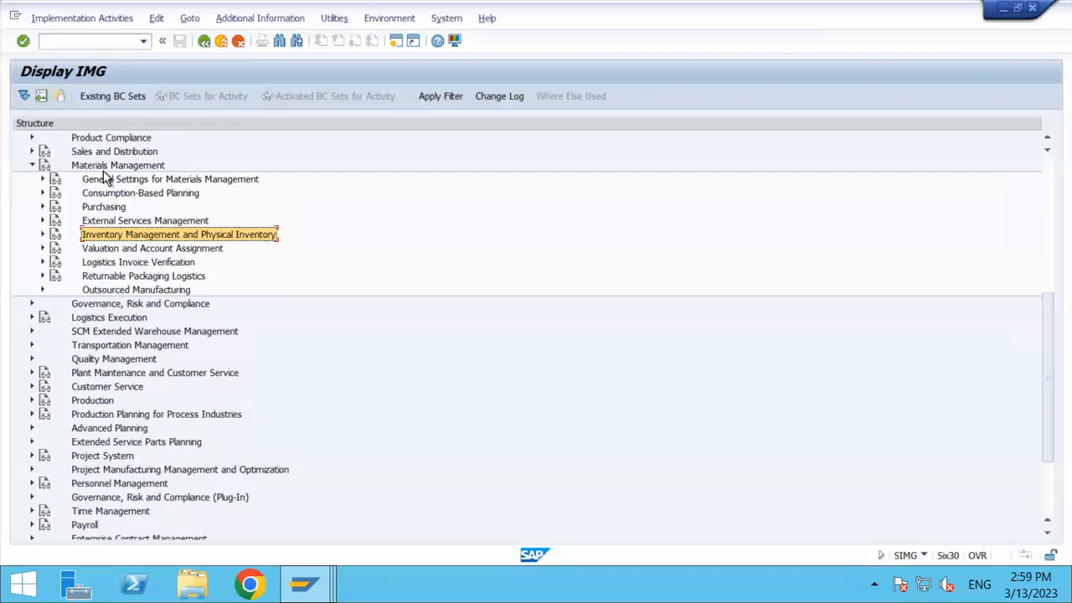
double_click(246, 235)
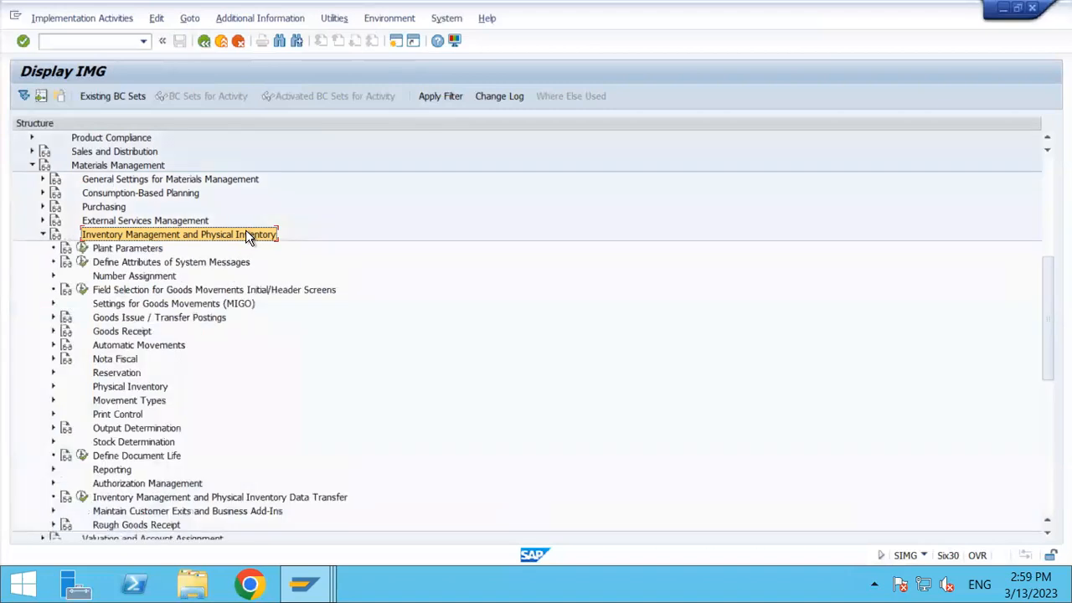
key(Down)
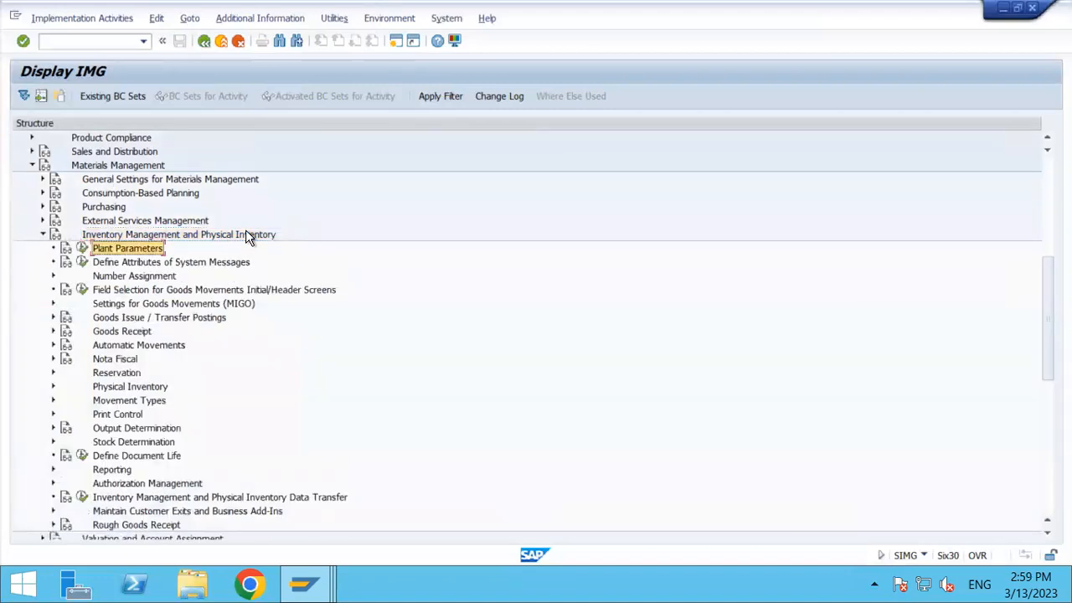
click(84, 251)
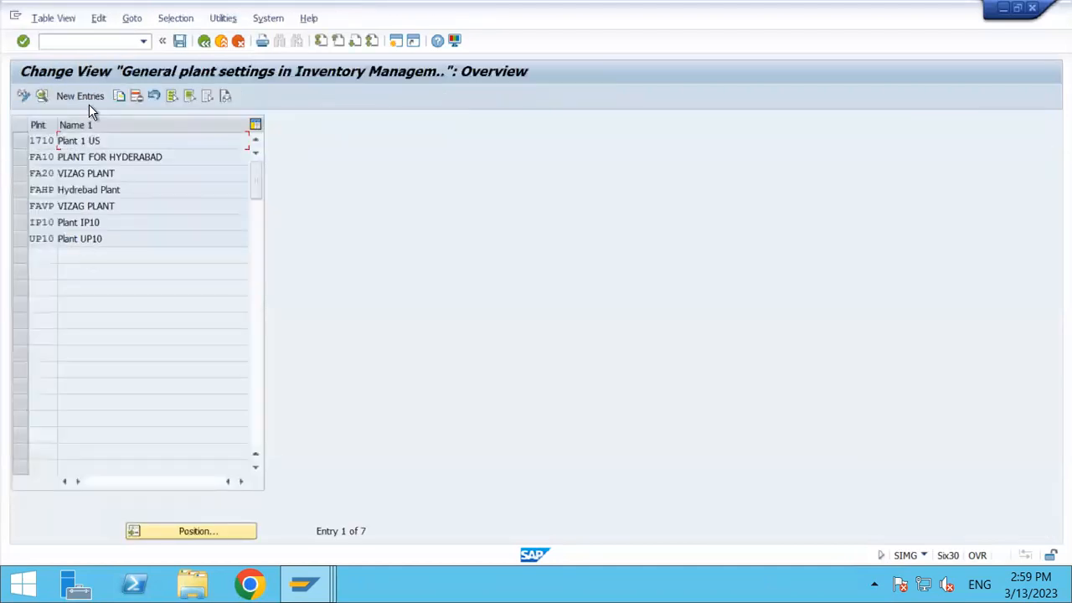
Copy the general plant settings of plant 1710 to plant TAH0
click(23, 143)
click(122, 95)
key(Delete)
key(Delete)
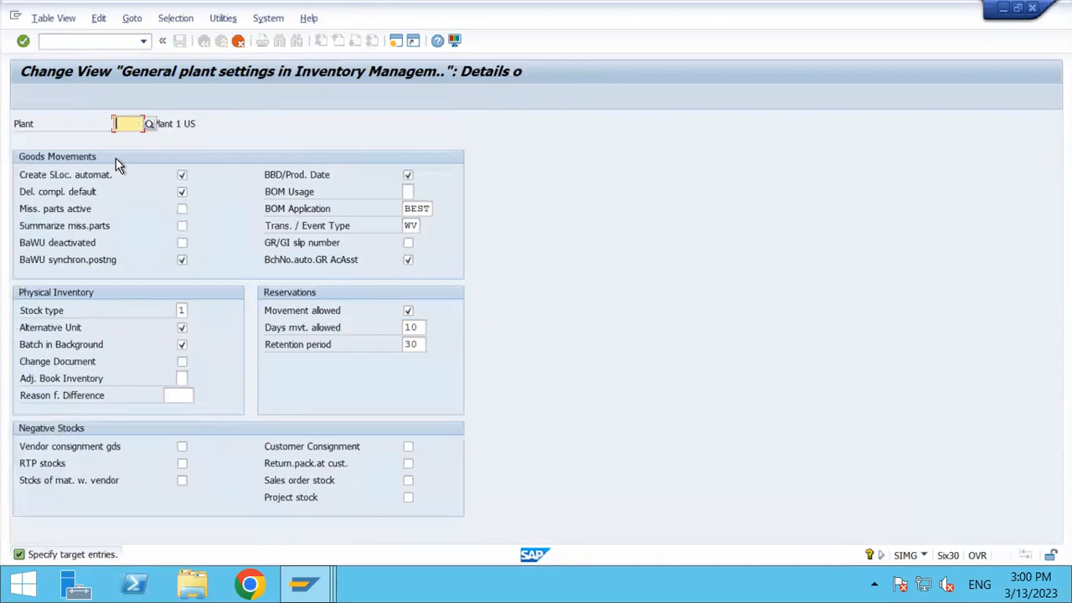
text(FAH)
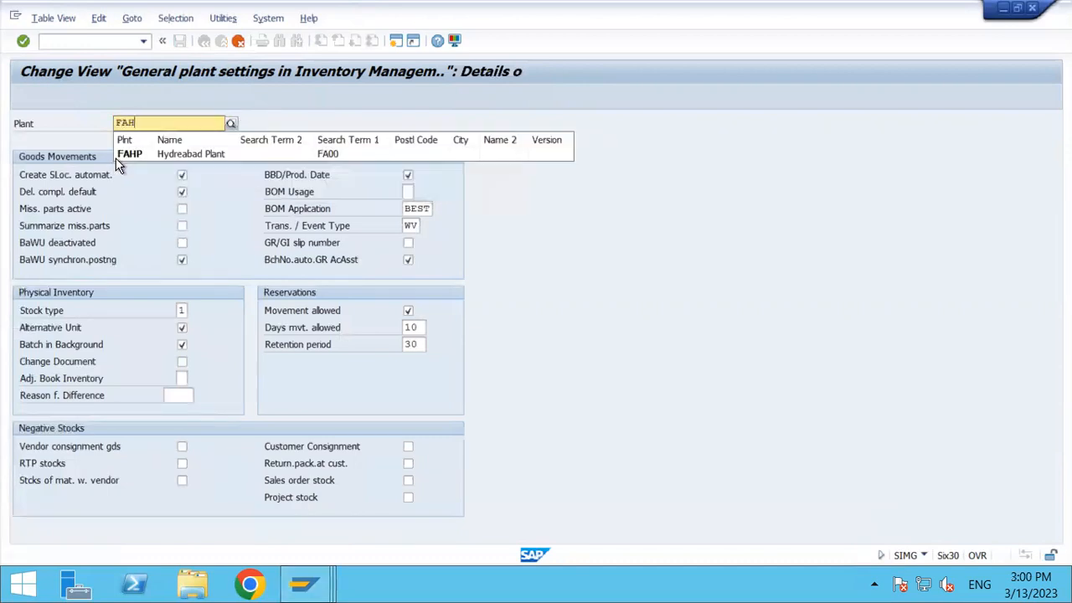
key(BackSpace)
key(BackSpace)
key(BackSpace)
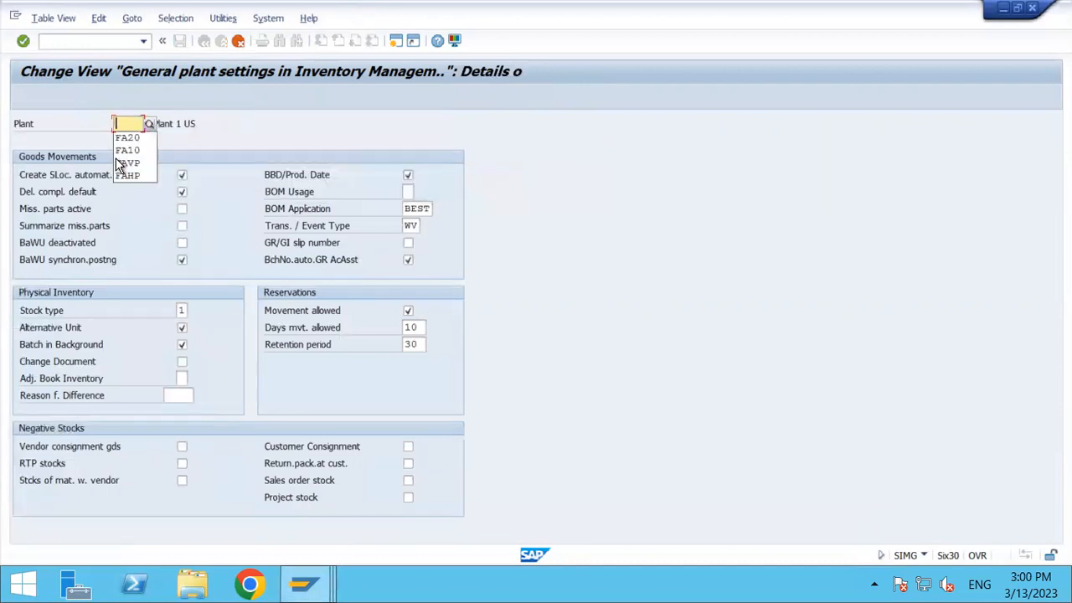
text(TAH0)
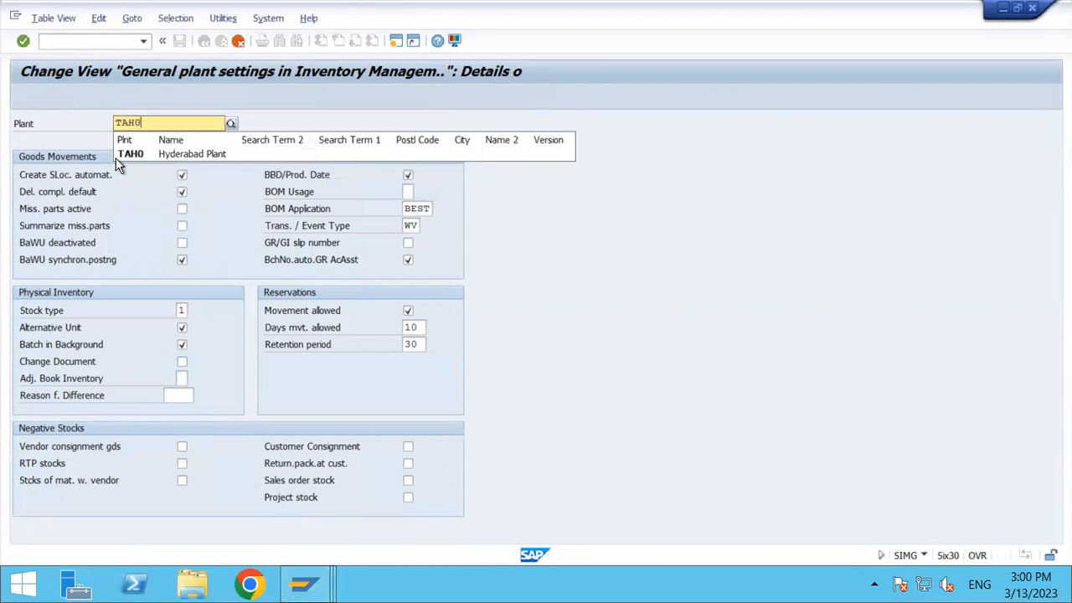
key(Return)
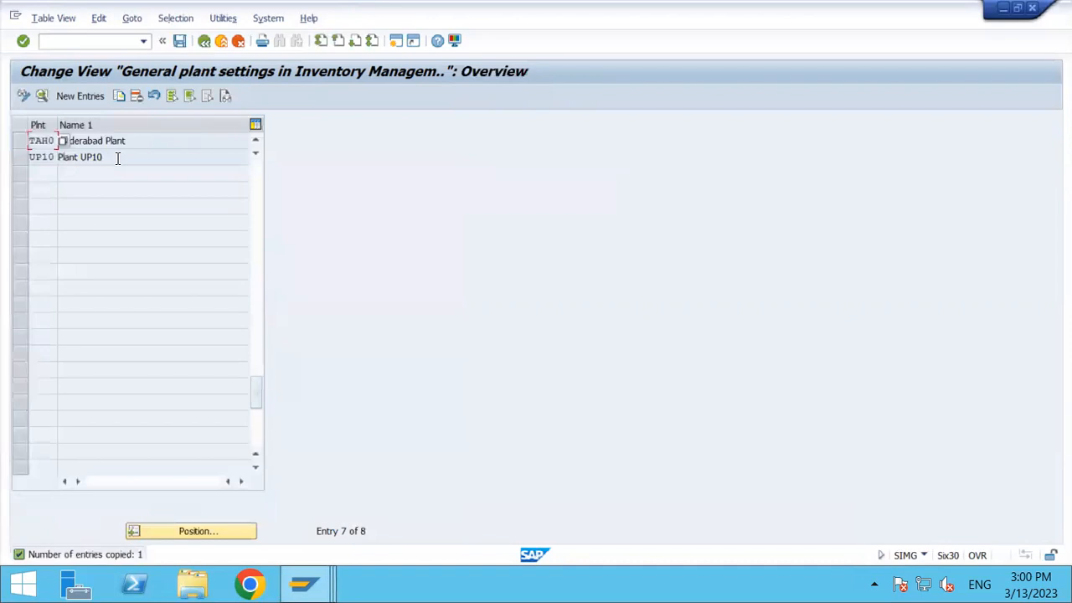
Save the TAH0 plant settings, accept the customizing request and return to the IMG structure
key(ctrl+s)
click(292, 263)
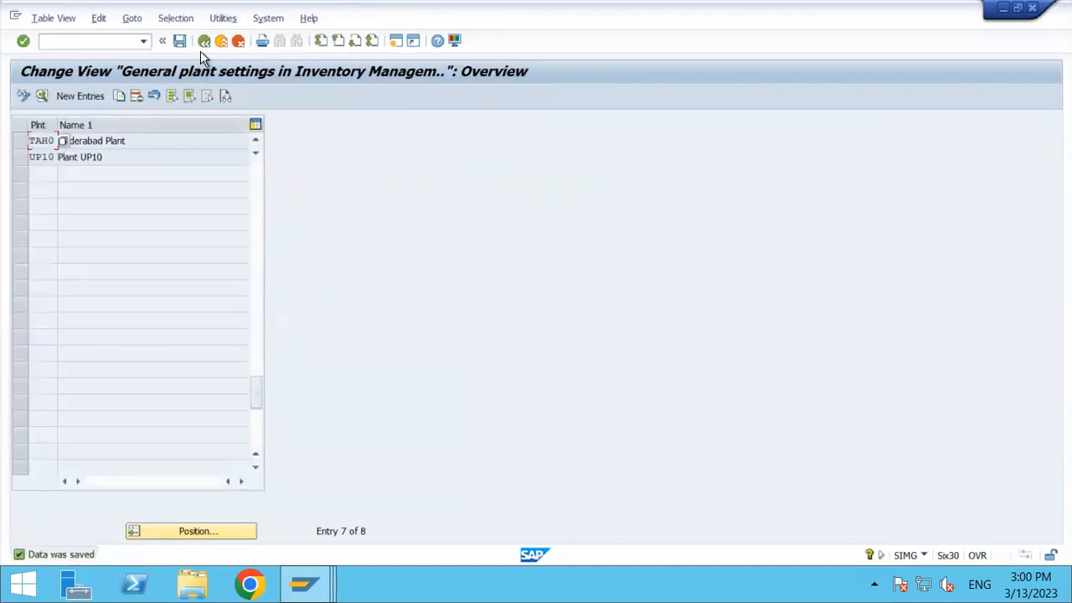
click(204, 47)
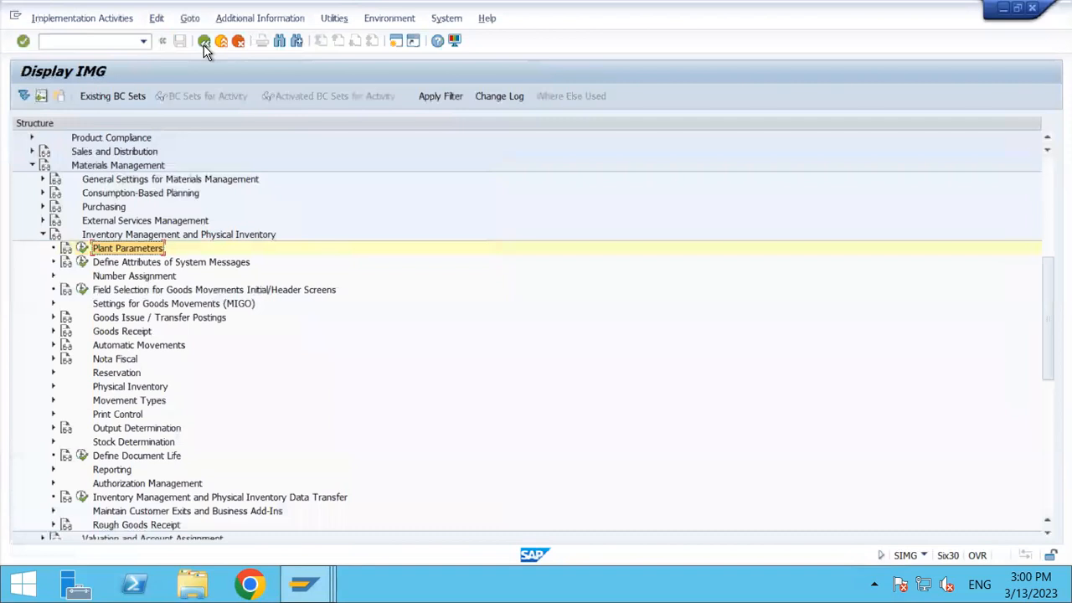
Reopen Plant Parameters and copy the general settings of plant 1710 to plant TAVP
click(82, 249)
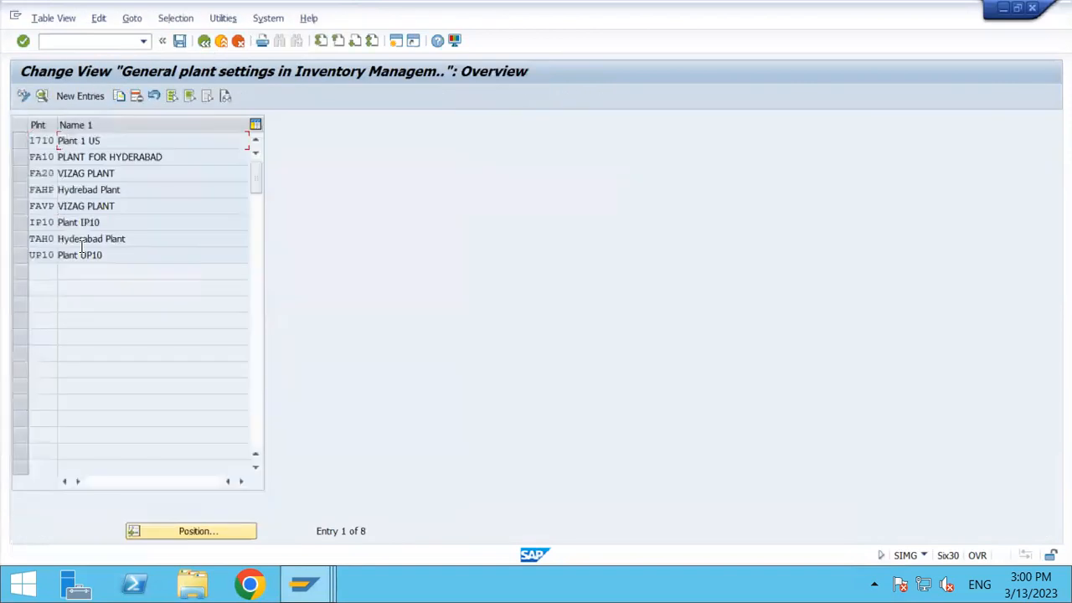
click(21, 144)
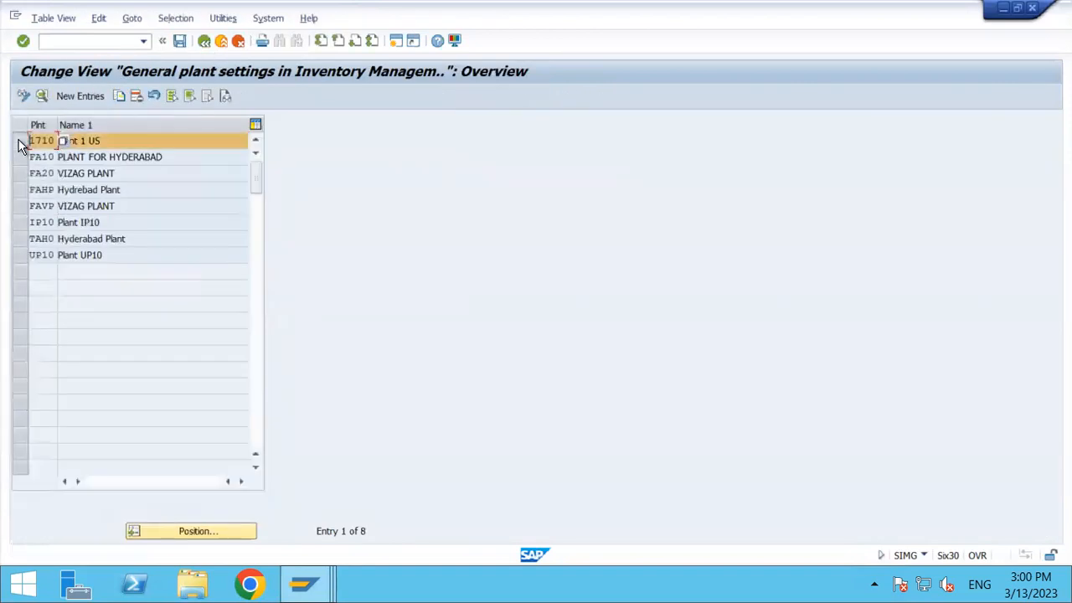
click(121, 96)
key(BackSpace)
key(BackSpace)
key(BackSpace)
key(BackSpace)
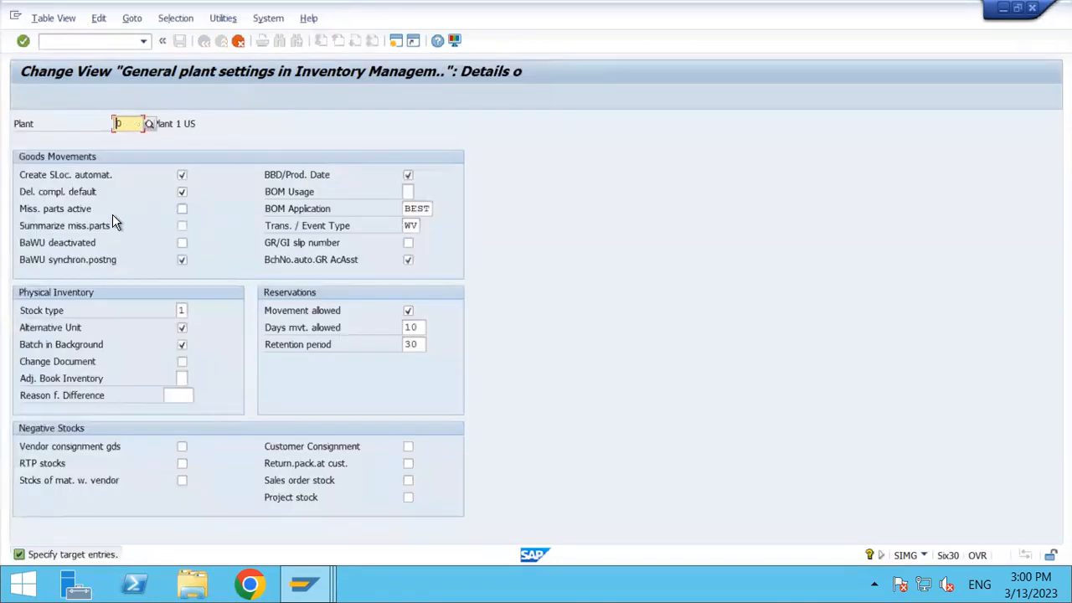
text(TAV)
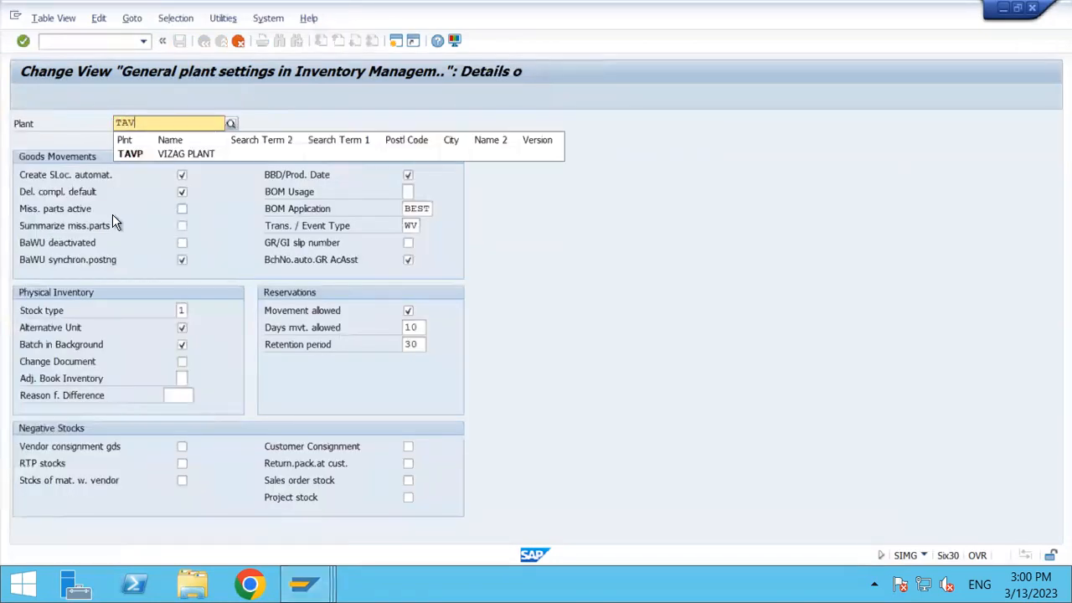
text(P)
key(Return)
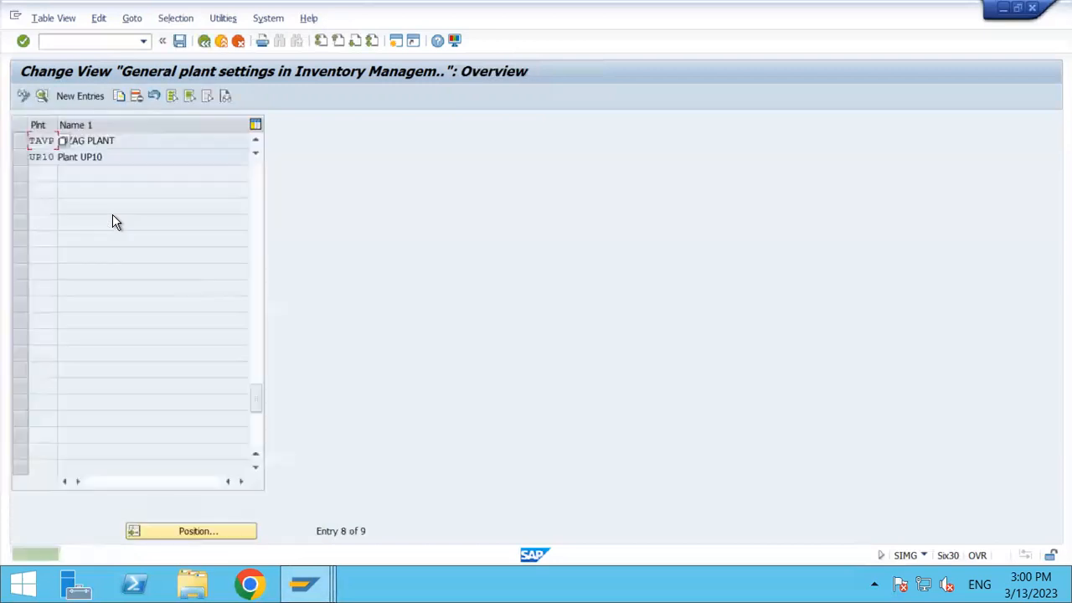
Save the TAVP plant settings, accept the customizing request and go back to the IMG structure
click(177, 42)
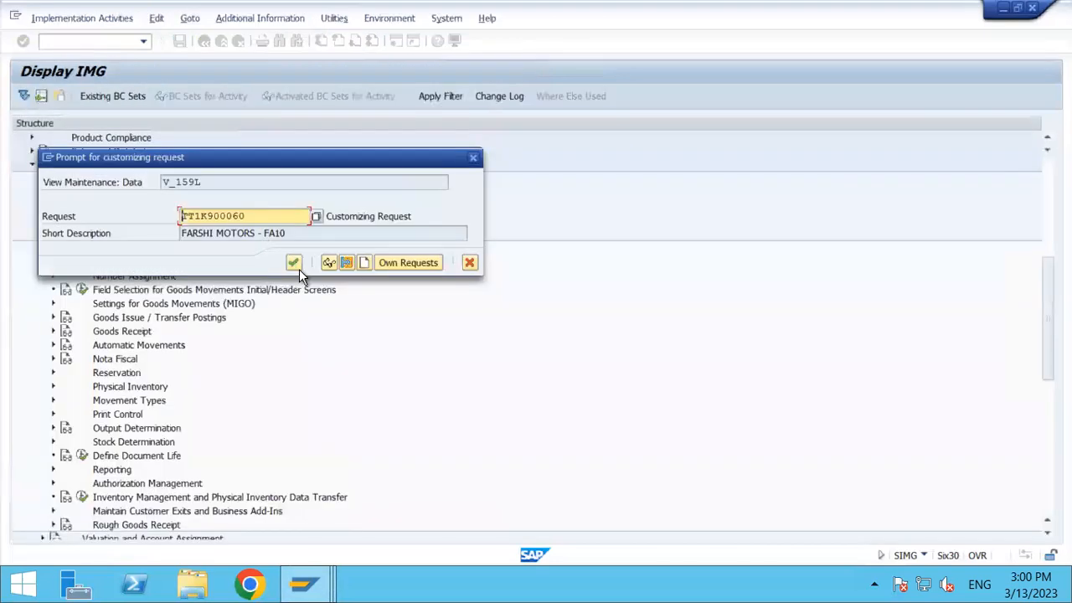
click(295, 264)
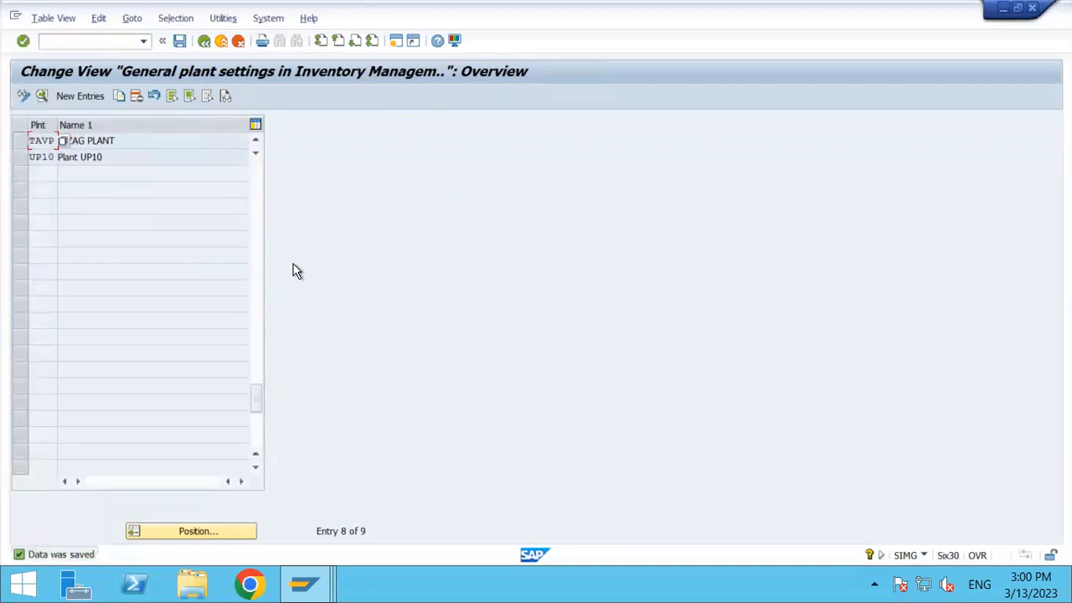
click(179, 44)
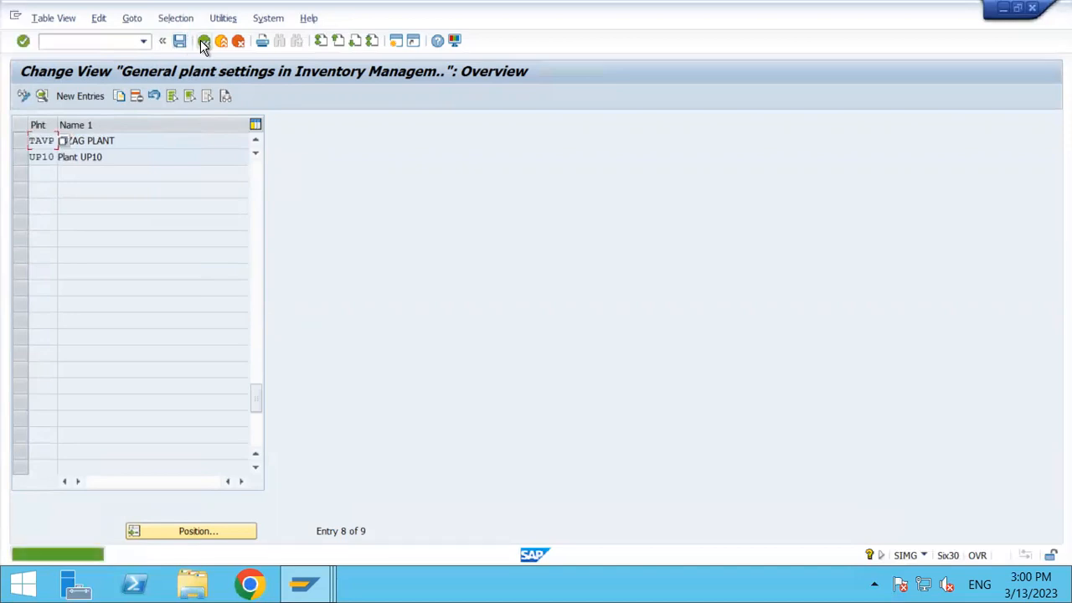
click(204, 44)
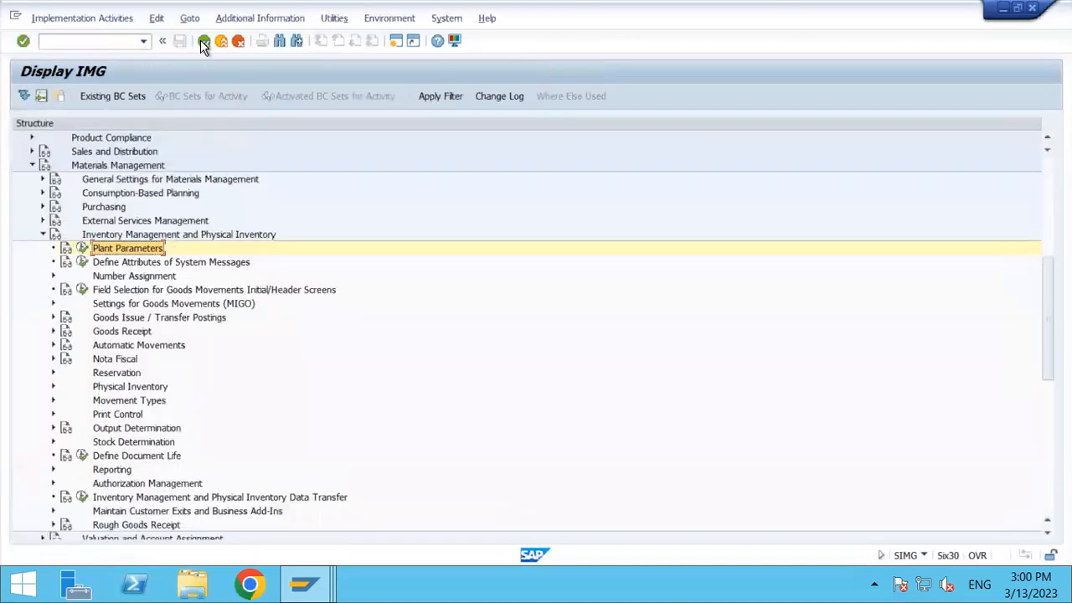
Check the Set Tolerance Limits entry in G48 of the Excel checklist and return to the IMG structure in SAP
key(alt+Tab)
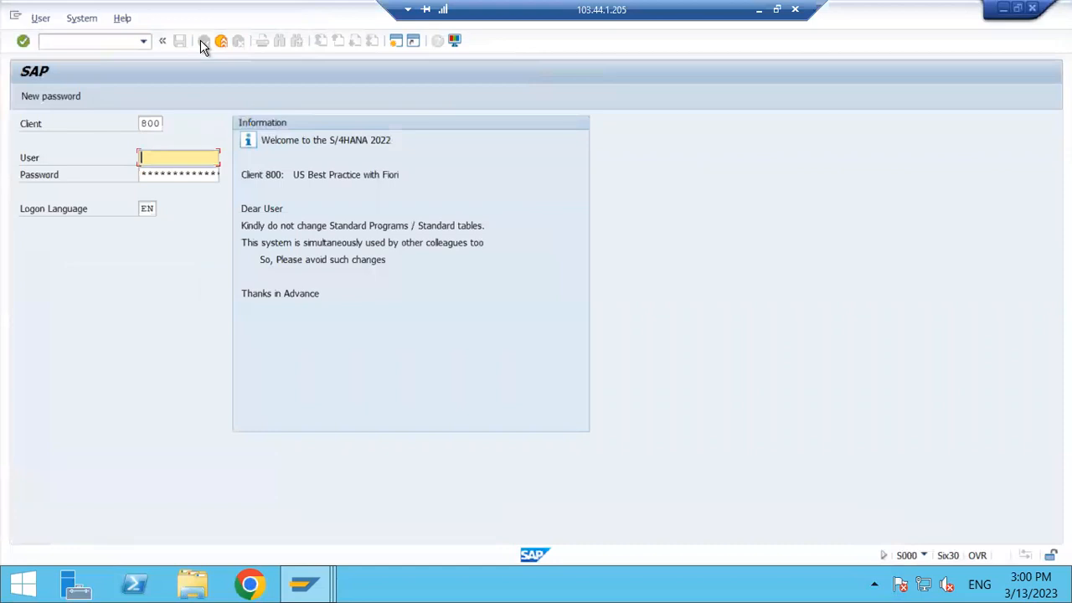
click(760, 10)
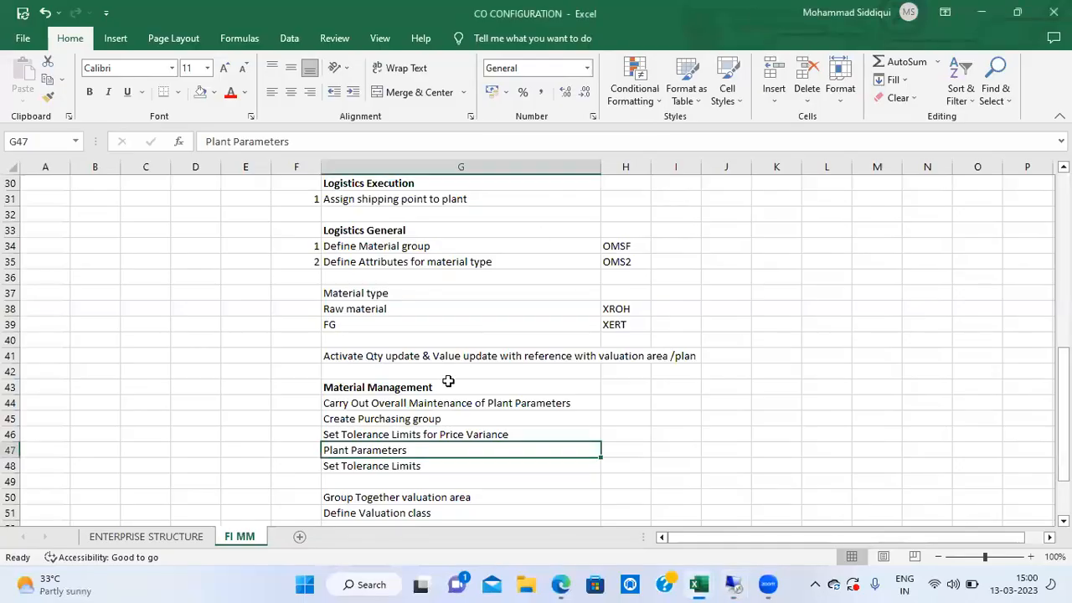
click(412, 466)
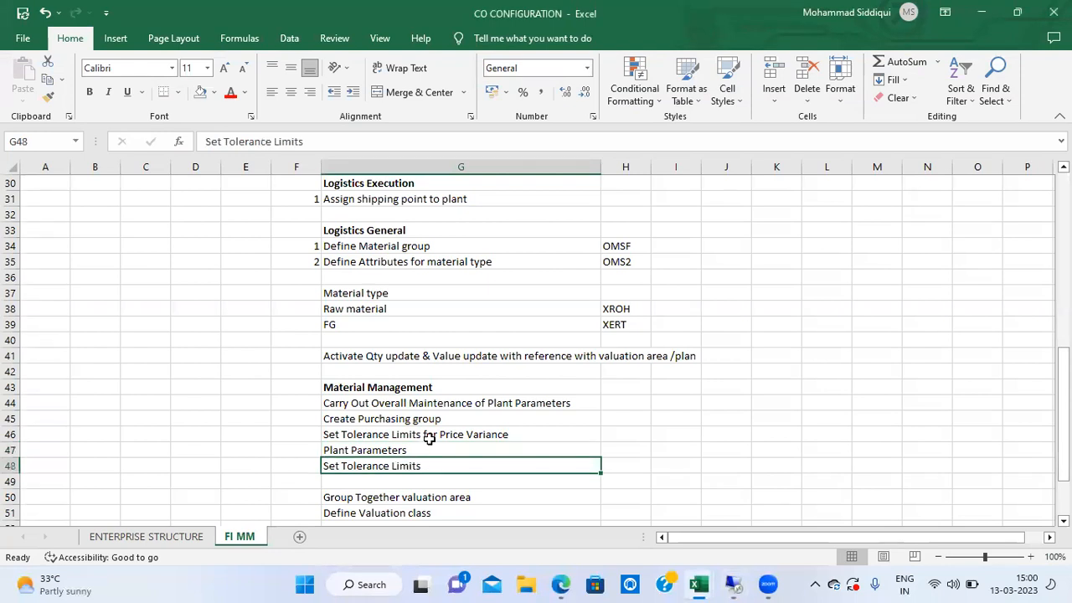
click(428, 434)
click(403, 469)
click(734, 585)
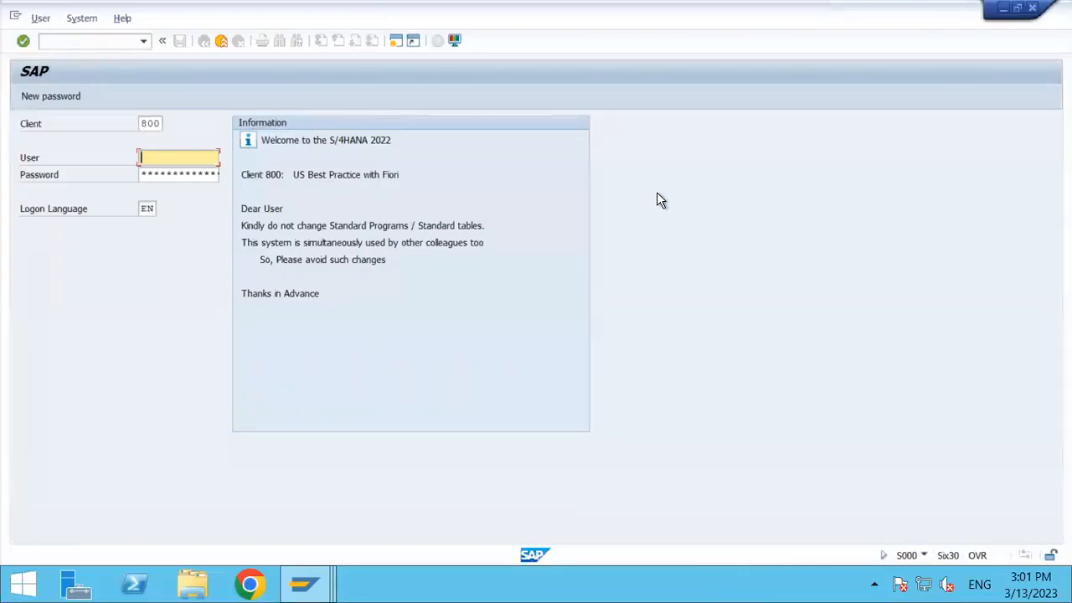
click(1033, 10)
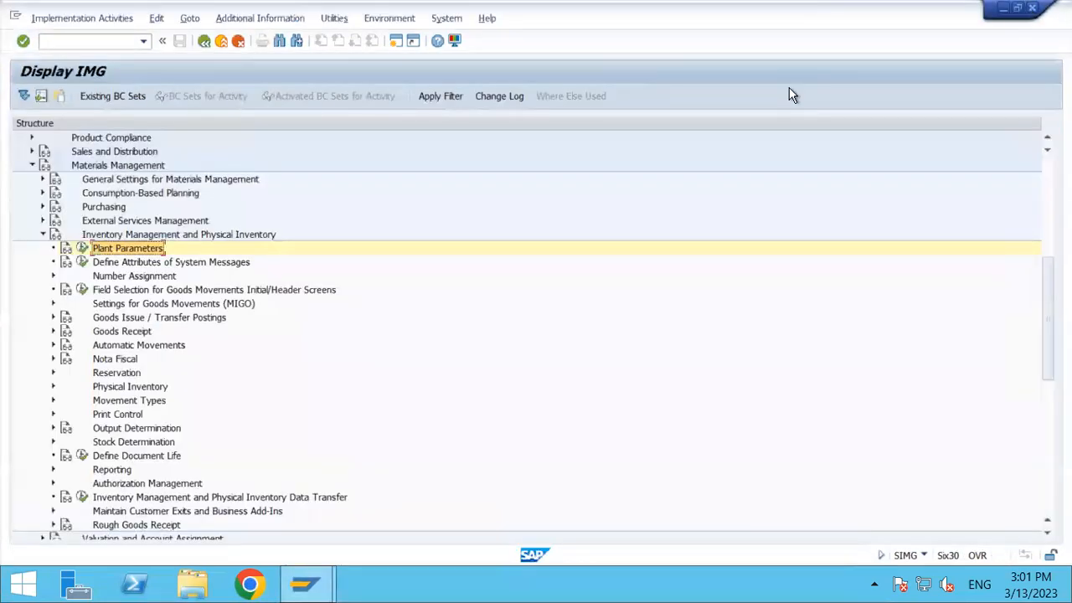
Collapse and re-expand Materials Management in the IMG structure and select Inventory Management and Physical Inventory
click(32, 165)
click(118, 165)
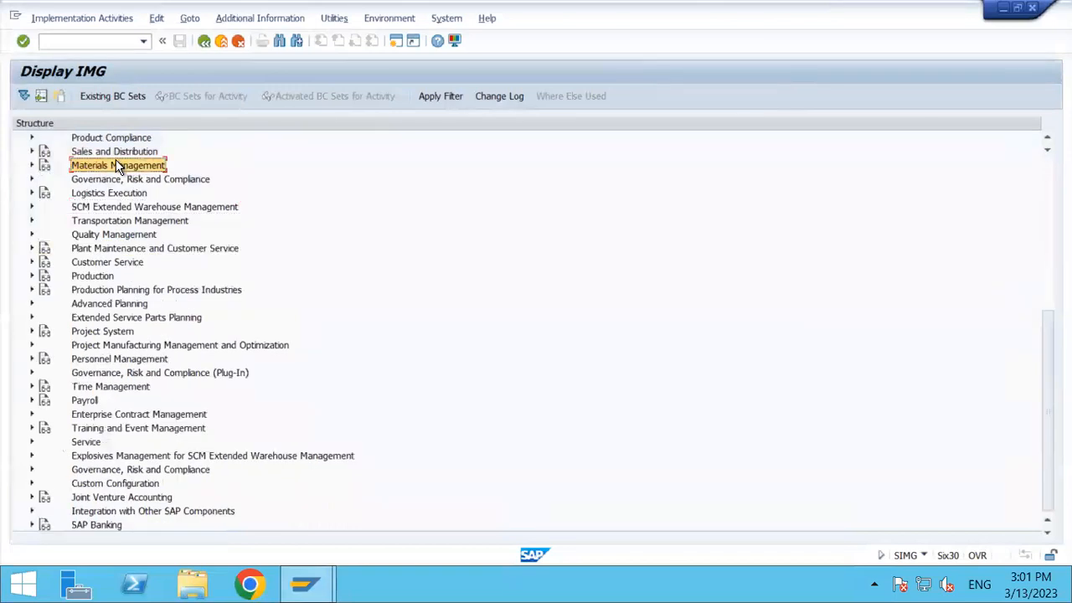
double_click(118, 165)
key(Down)
key(Down)
key(Down)
key(Down)
key(Down)
key(Left)
key(Right)
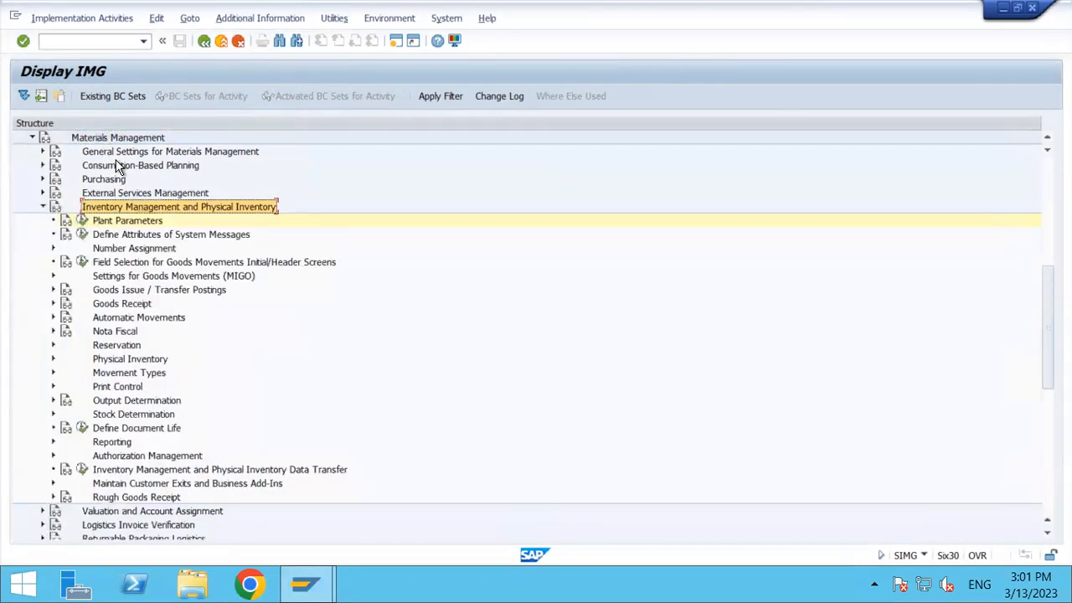
Expand Goods Receipt under Inventory Management and Physical Inventory and open the Set Tolerance Limits activity
key(Down)
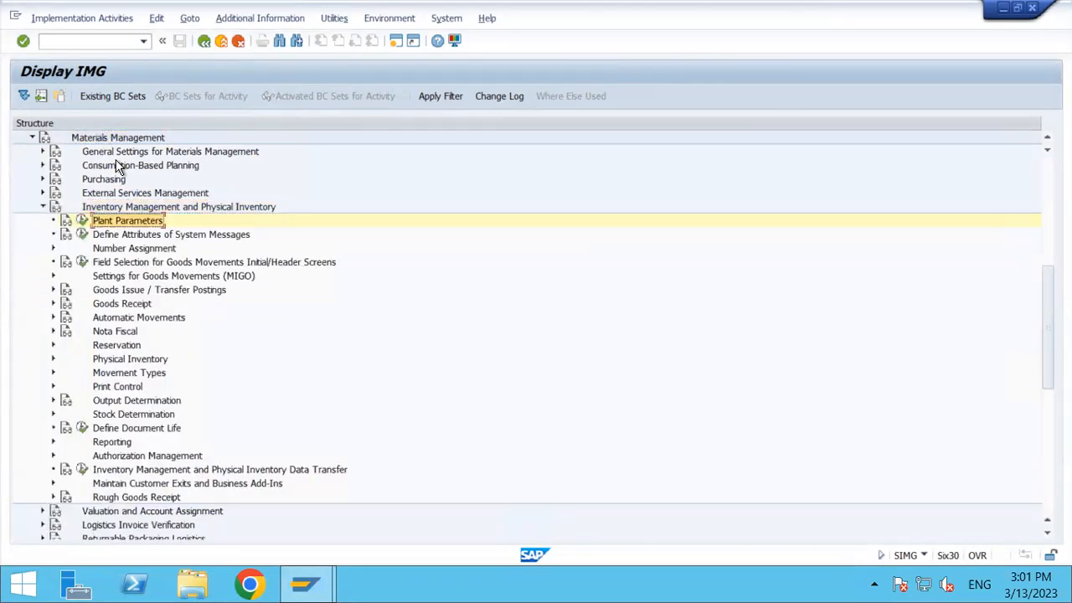
key(Down)
key(Down)
key(Down)
key(Down)
key(Down)
key(Down)
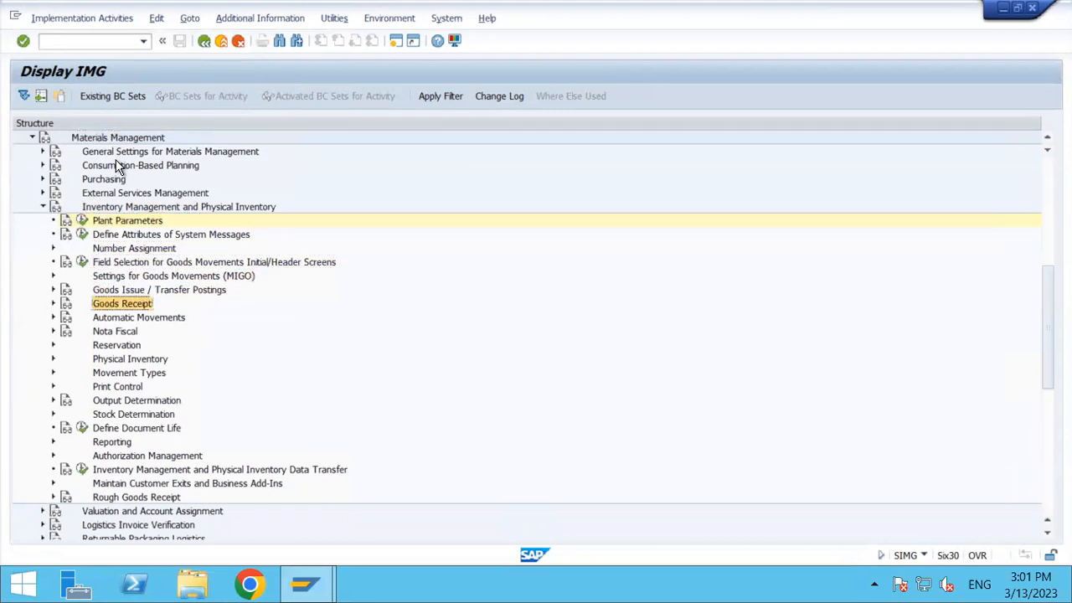
key(Right)
key(Down)
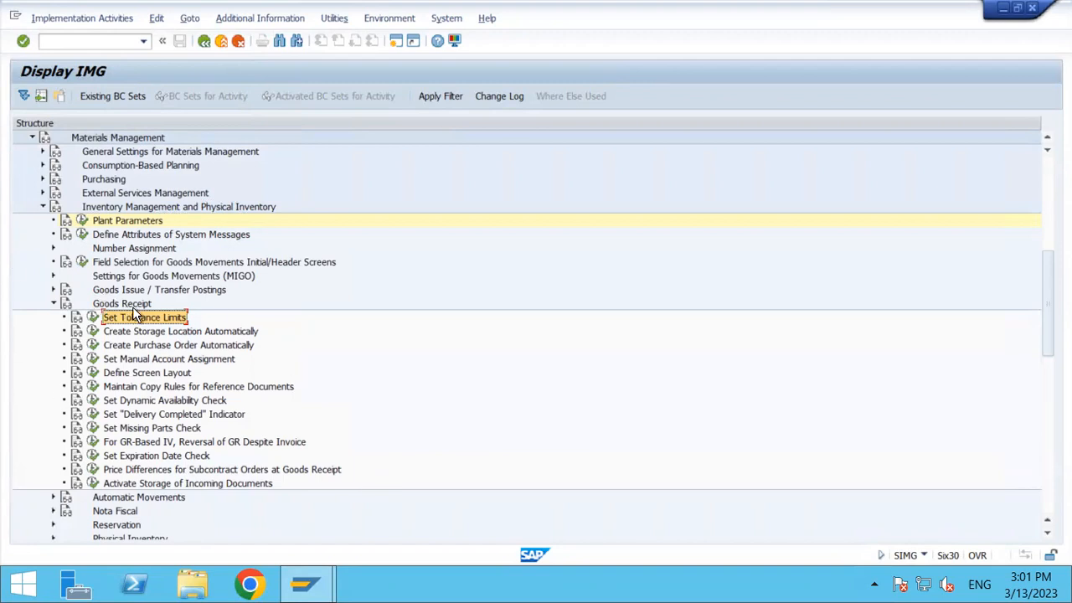
click(91, 320)
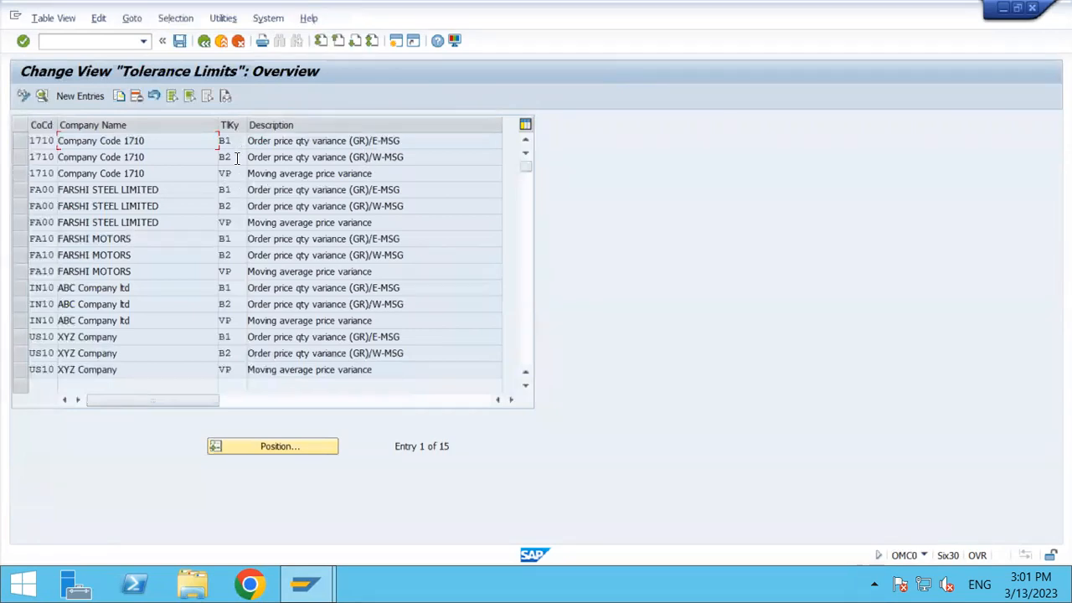
Copy the three company code 1710 tolerance limit entries and assign the B1 copy to company code TA00
click(20, 143)
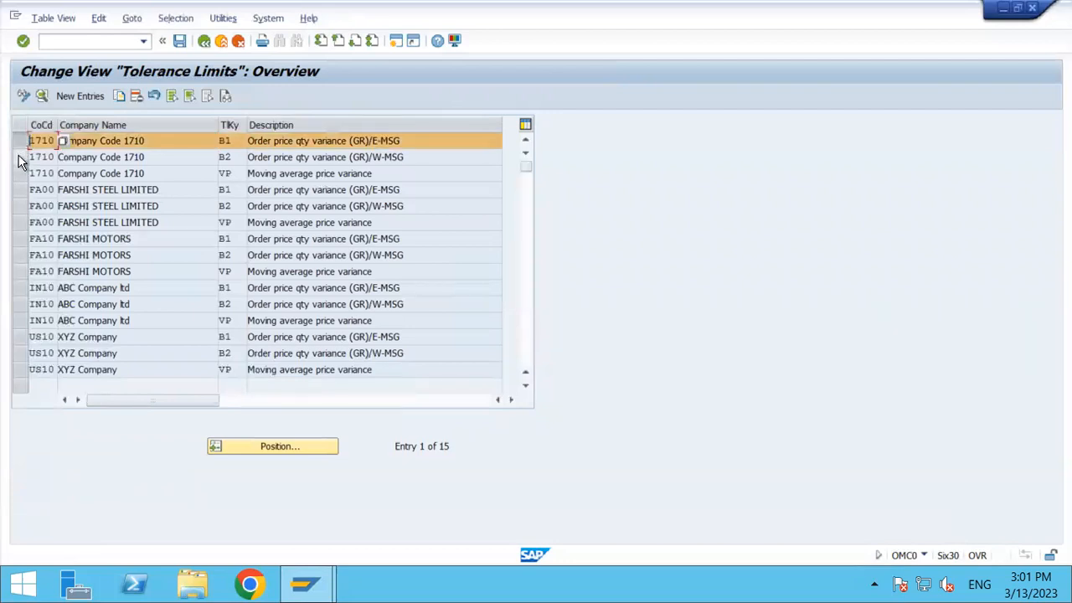
click(20, 159)
click(20, 175)
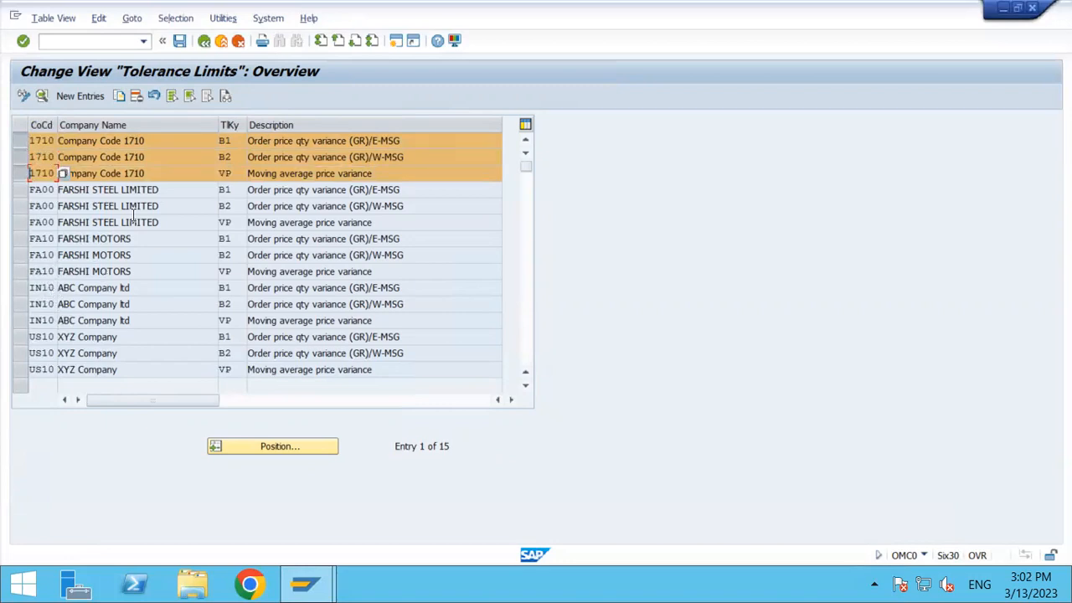
click(120, 95)
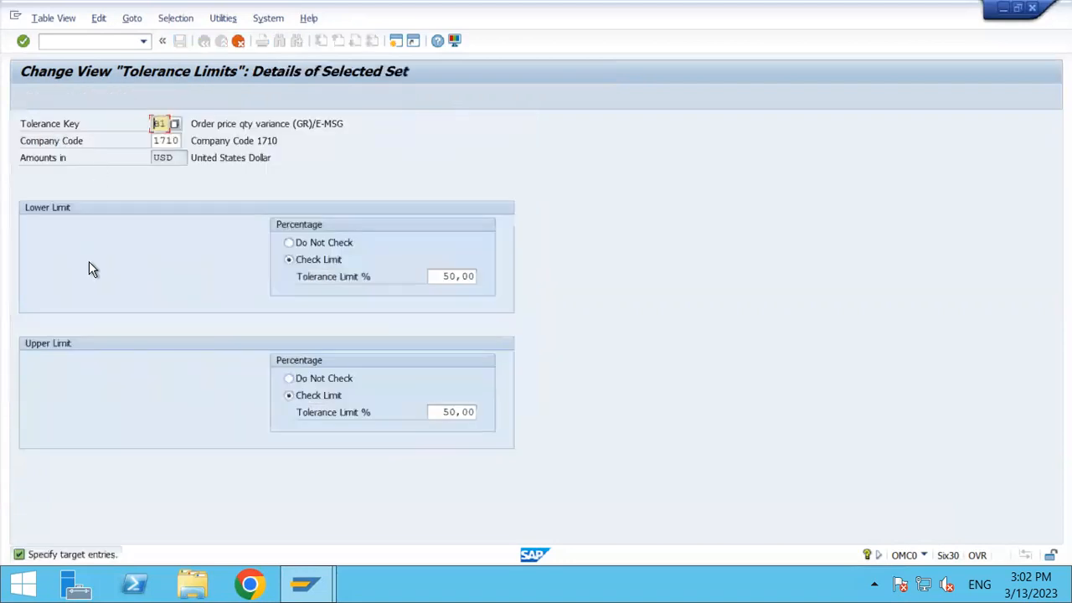
key(Tab)
key(Delete)
key(Delete)
key(Delete)
key(Delete)
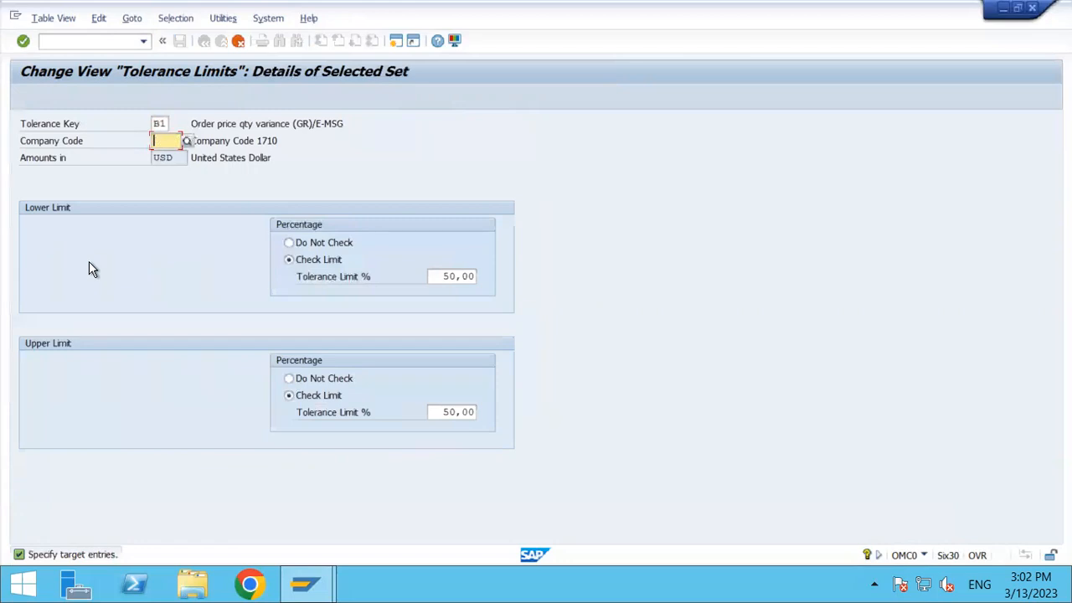
text(TA00)
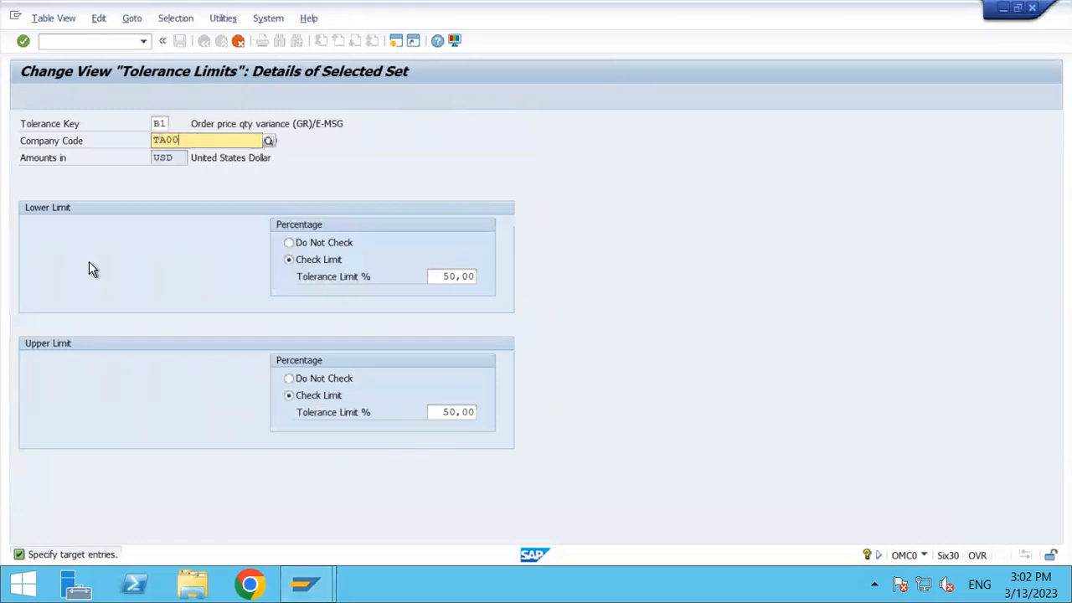
key(Down)
key(Return)
key(Return)
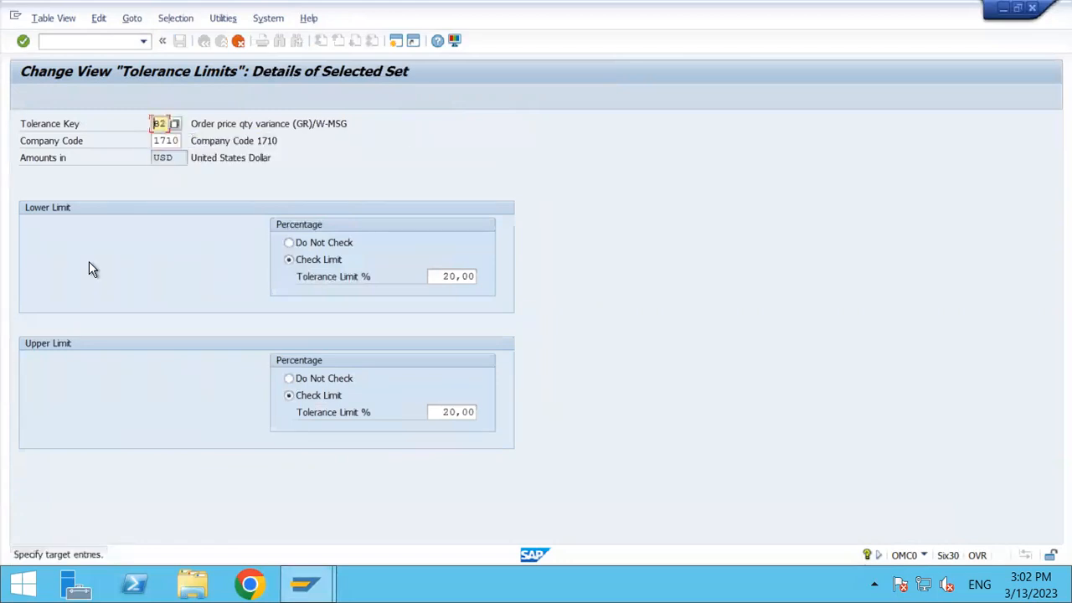
Assign the copied tolerance key B2 entry to company code TA00
key(Tab)
key(Delete)
key(Delete)
key(Delete)
key(Delete)
text(TA00)
key(Down)
key(Return)
key(Return)
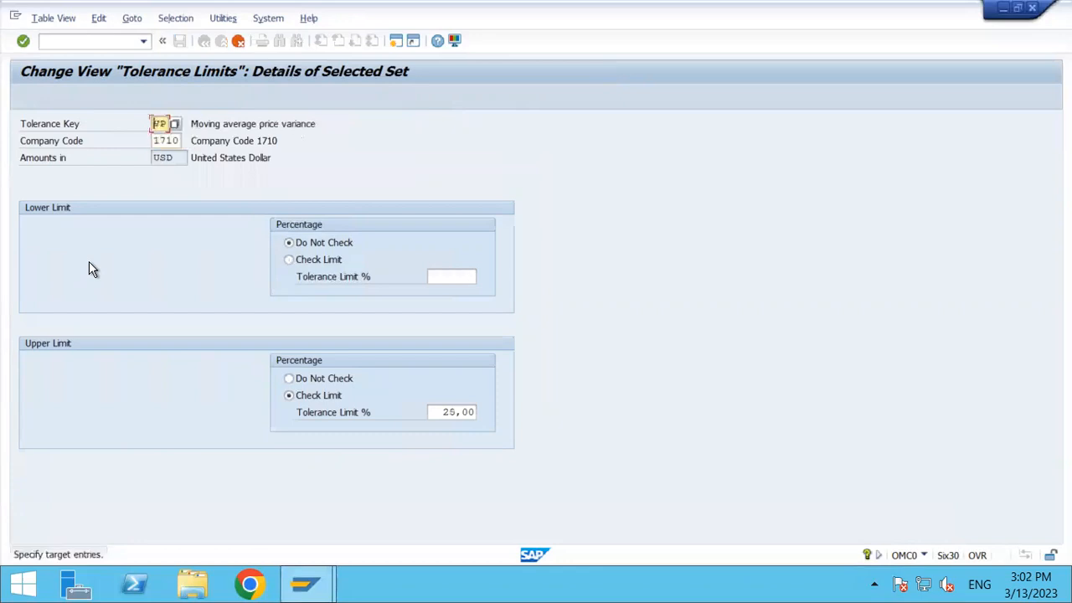
Assign the copied tolerance key VP entry to company code TA00 and complete the copy
key(Tab)
key(Delete)
key(Delete)
key(Delete)
key(Delete)
text(TA)
key(Down)
key(Return)
key(Return)
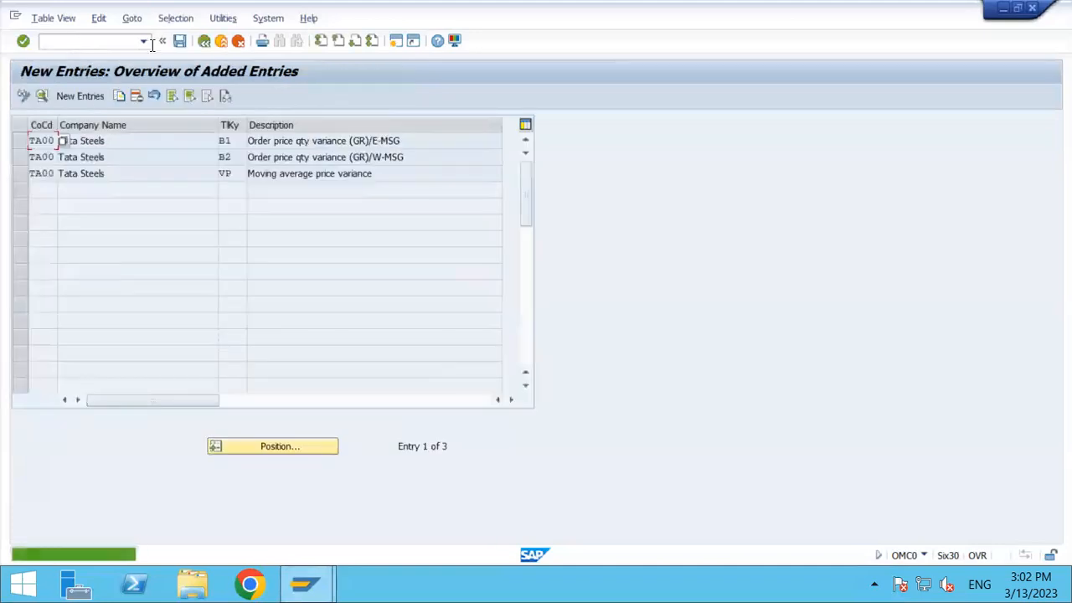
Save the three copied TA00 goods receipt tolerance limit entries under the proposed FARSHI MOTORS - FA10 customizing request
click(179, 41)
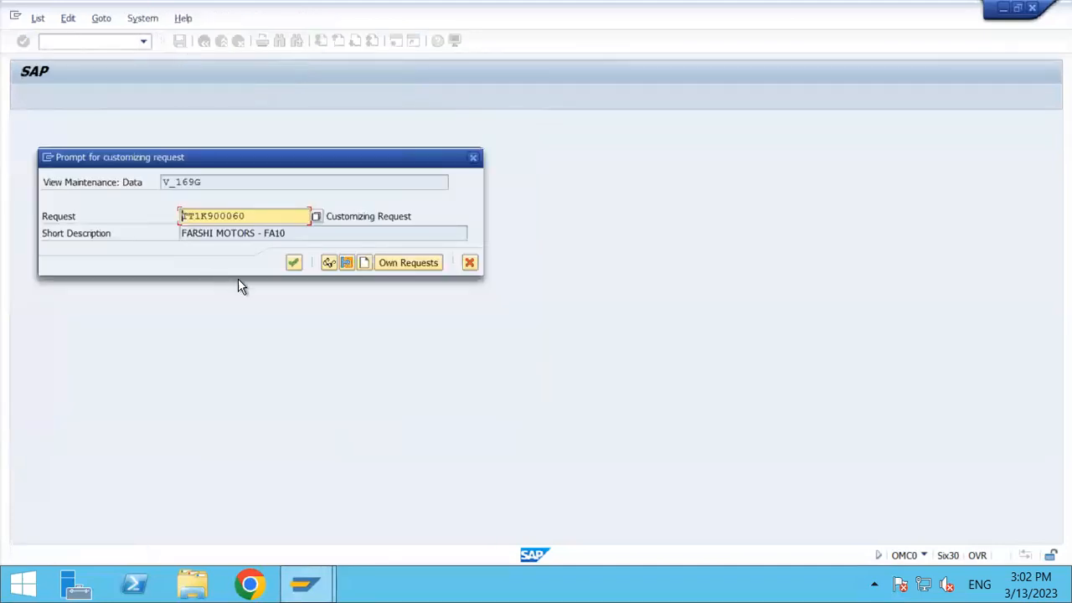
click(293, 262)
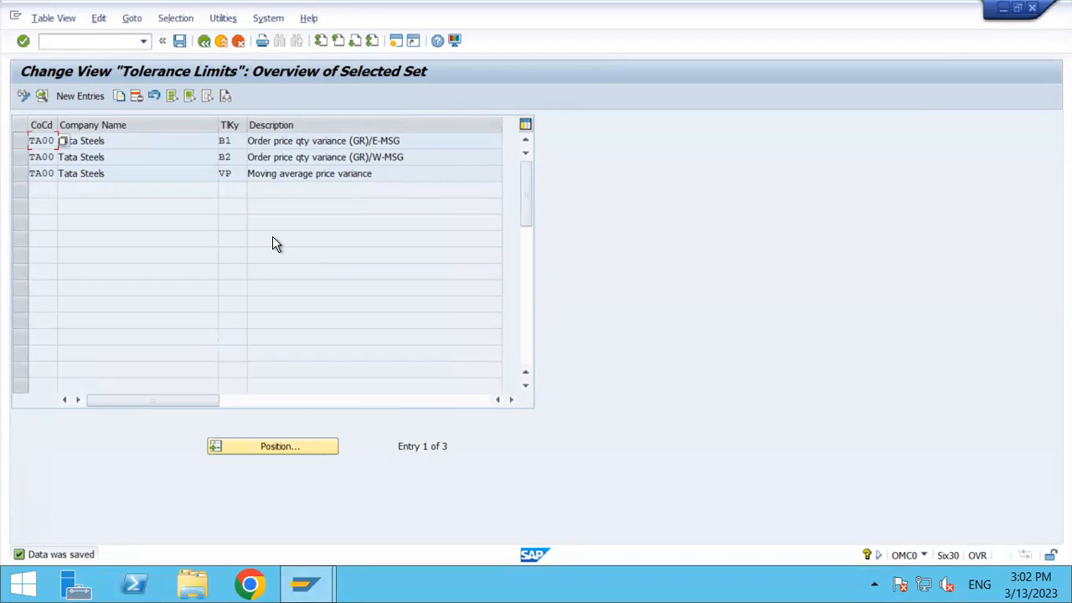
click(182, 41)
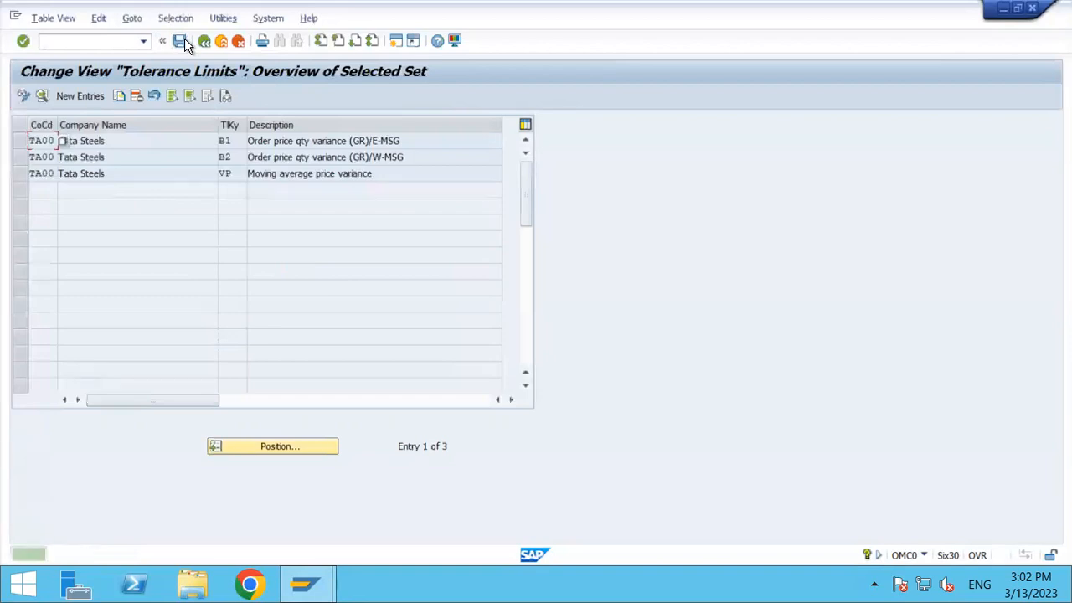
click(183, 40)
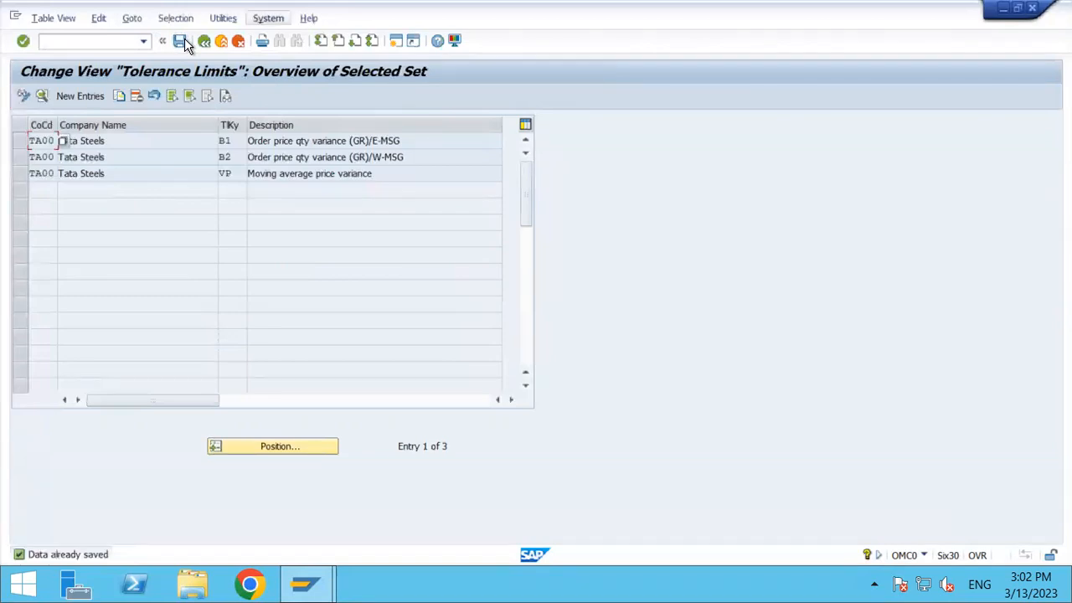
Switch to the Excel checklist and extend the entry in cell G48 to "Set Tolerance Limits Goods receipt"
click(761, 9)
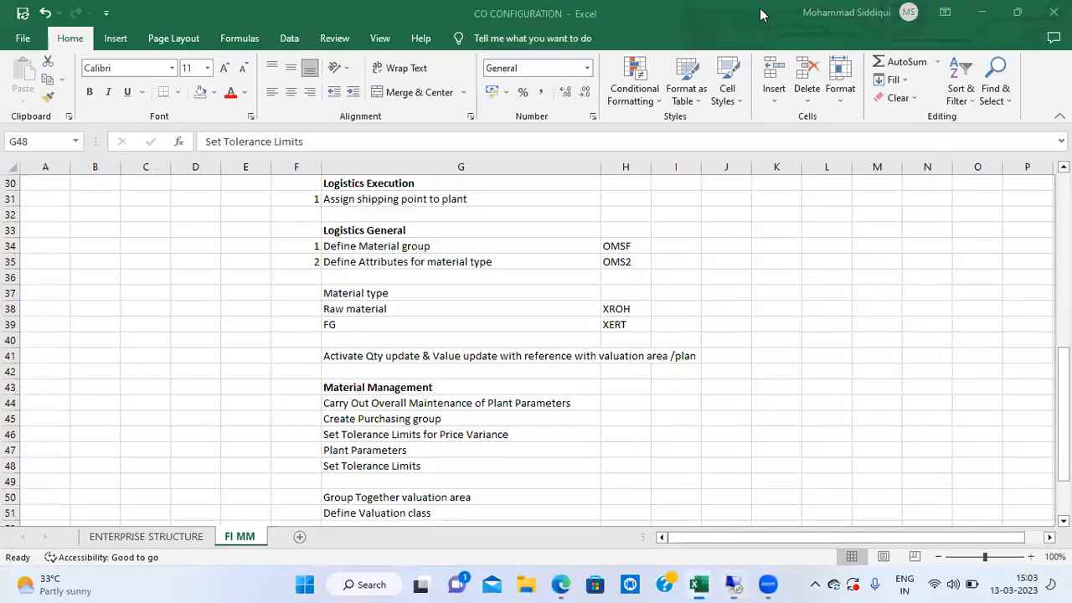
double_click(437, 472)
text(g)
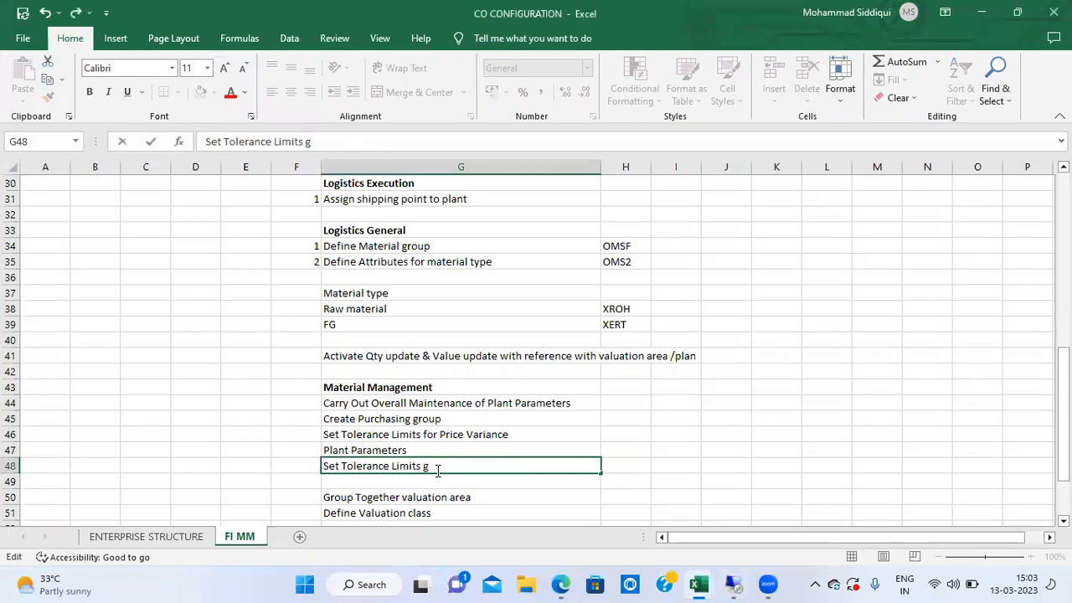
key(BackSpace)
text(gOO)
key(BackSpace)
key(BackSpace)
key(BackSpace)
text(Goods receipt)
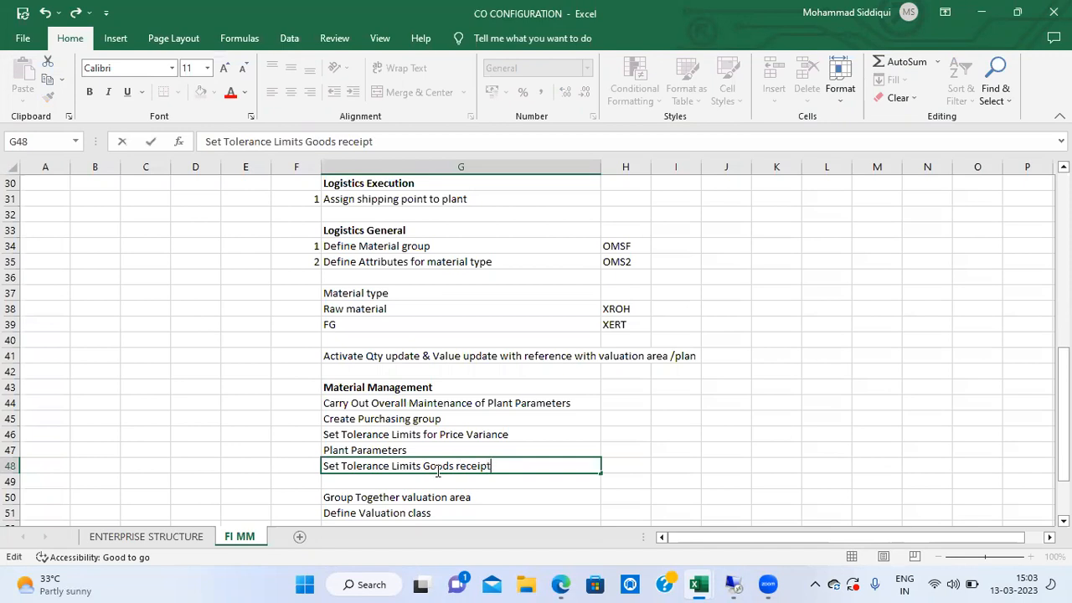
key(Return)
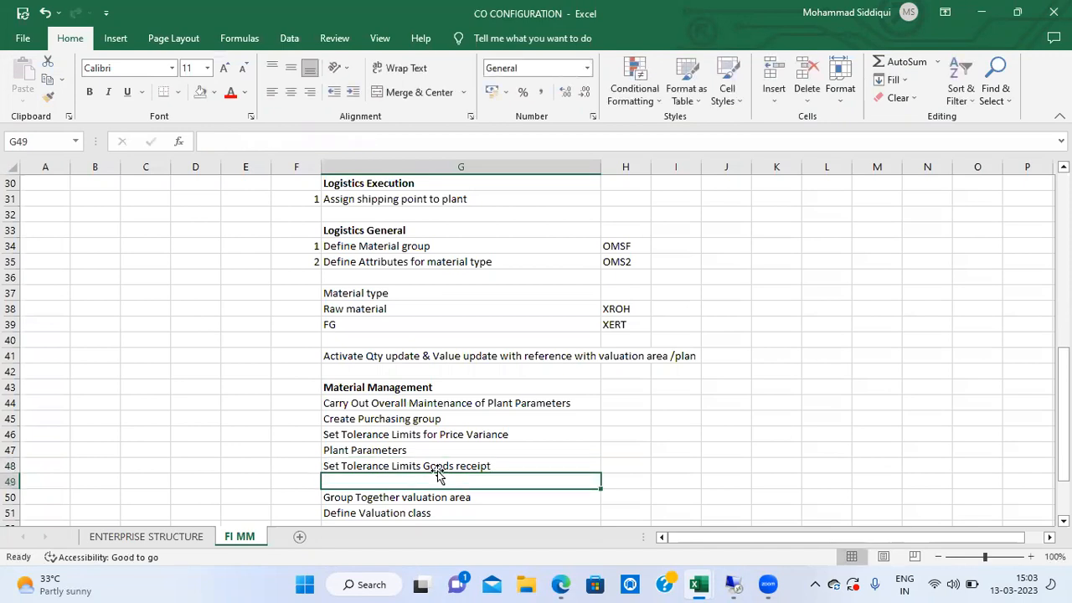
Add the checklist item "Set Tolerance limit" in cell G49 and insert a blank row beneath it
text(Set T)
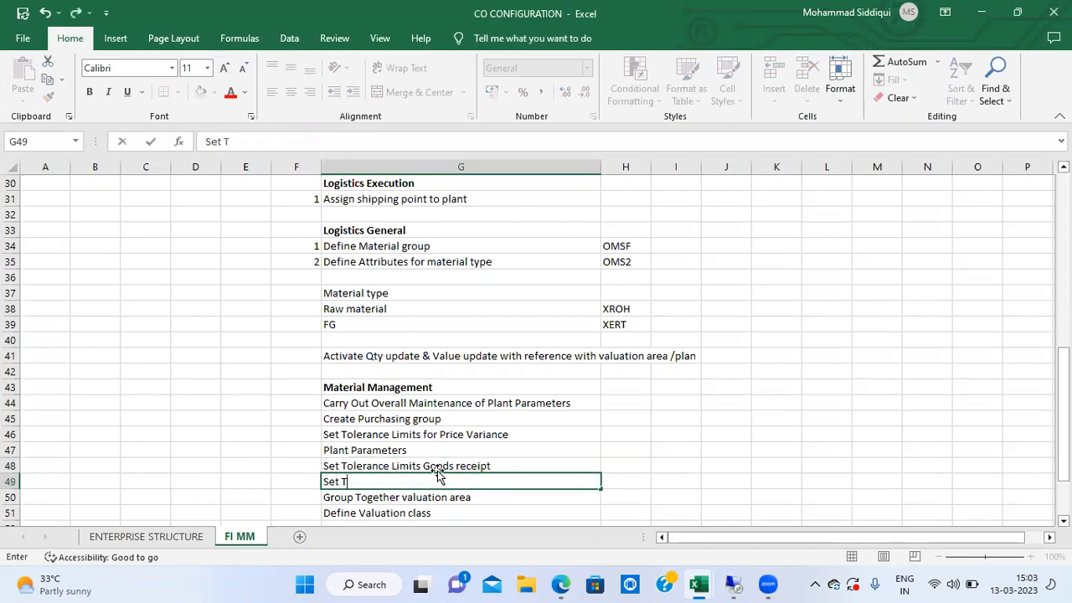
text(olerance limit)
key(alt+i)
key(r)
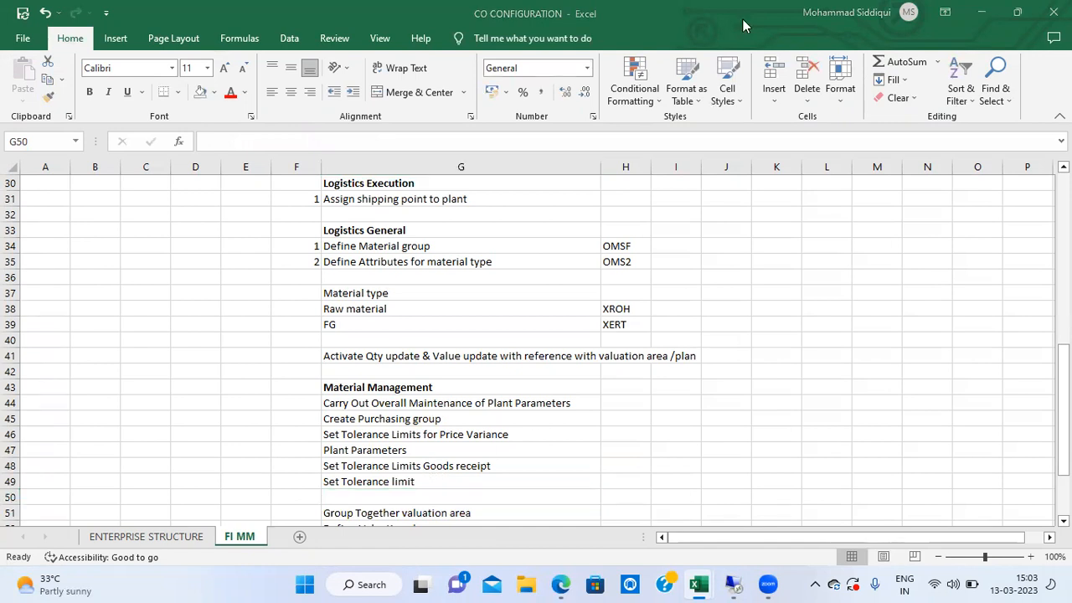
Switch back to SAP, return to the IMG structure and collapse Goods Receipt and Inventory Management and Physical Inventory
click(734, 584)
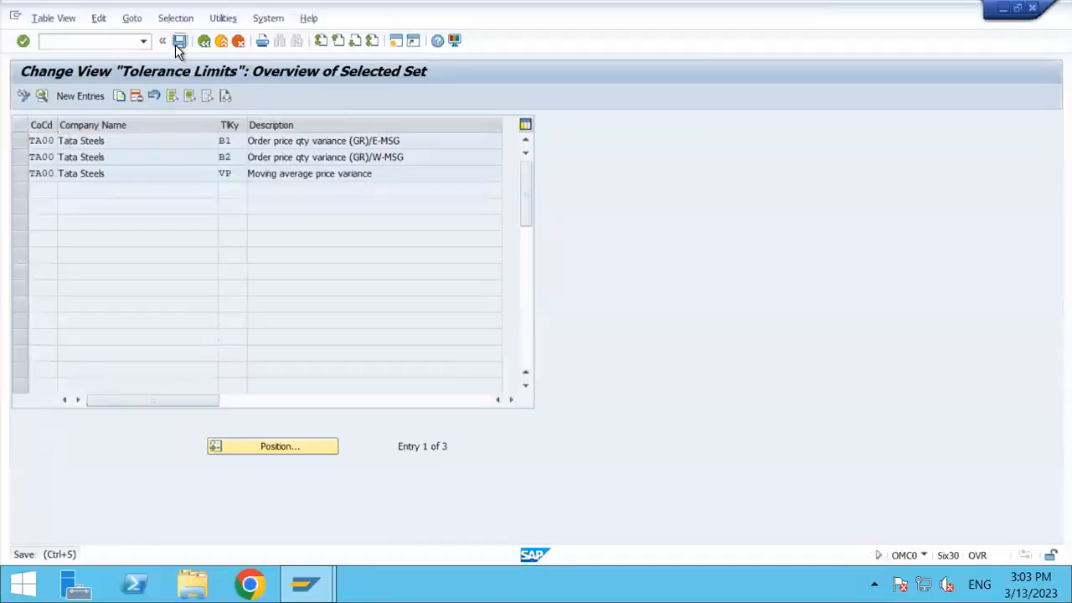
click(177, 44)
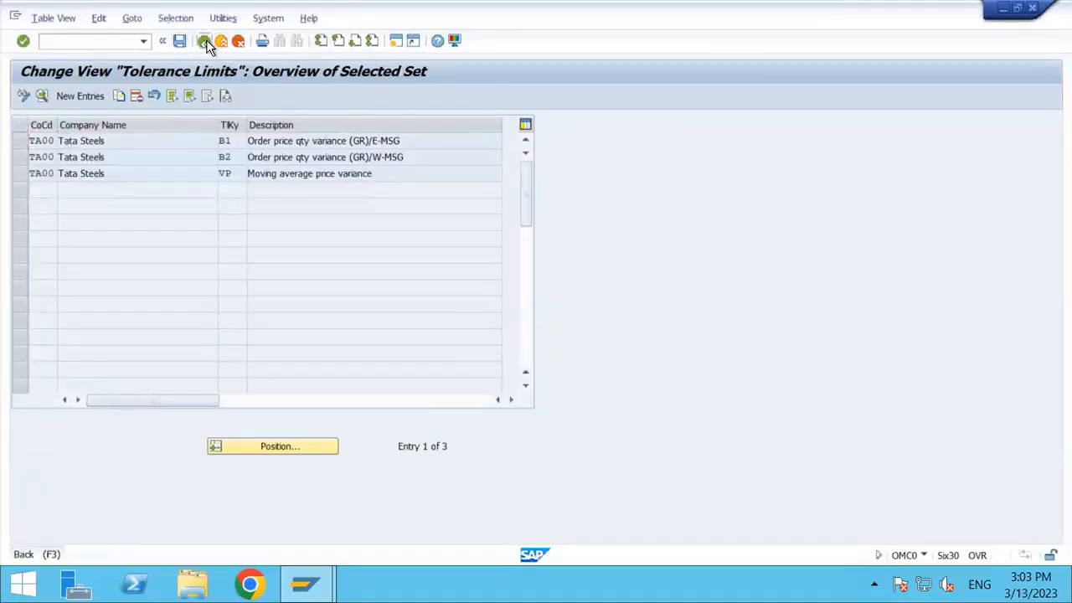
click(204, 42)
click(205, 43)
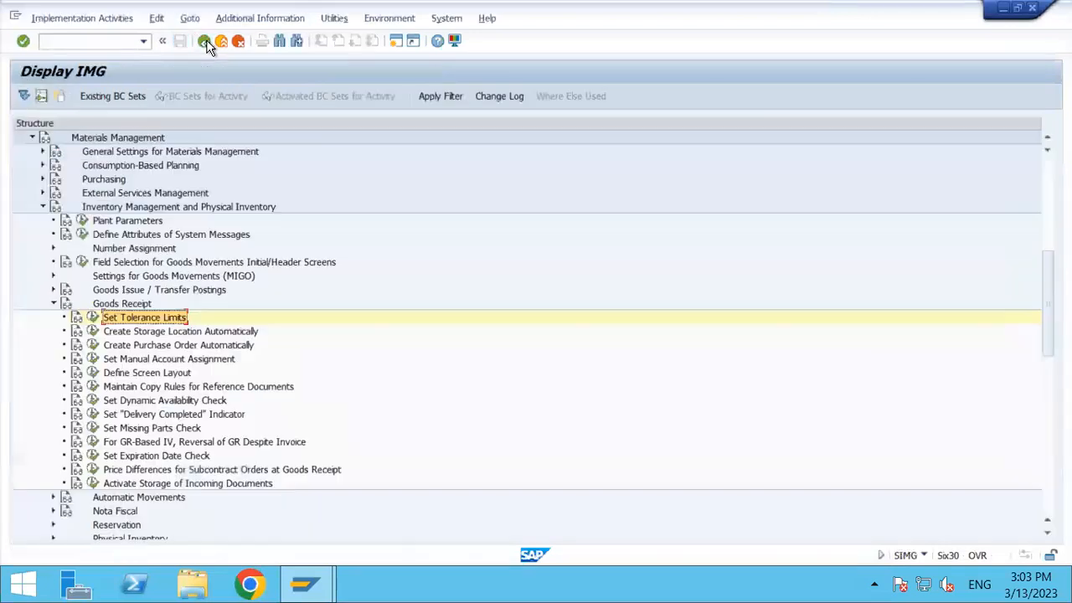
click(54, 304)
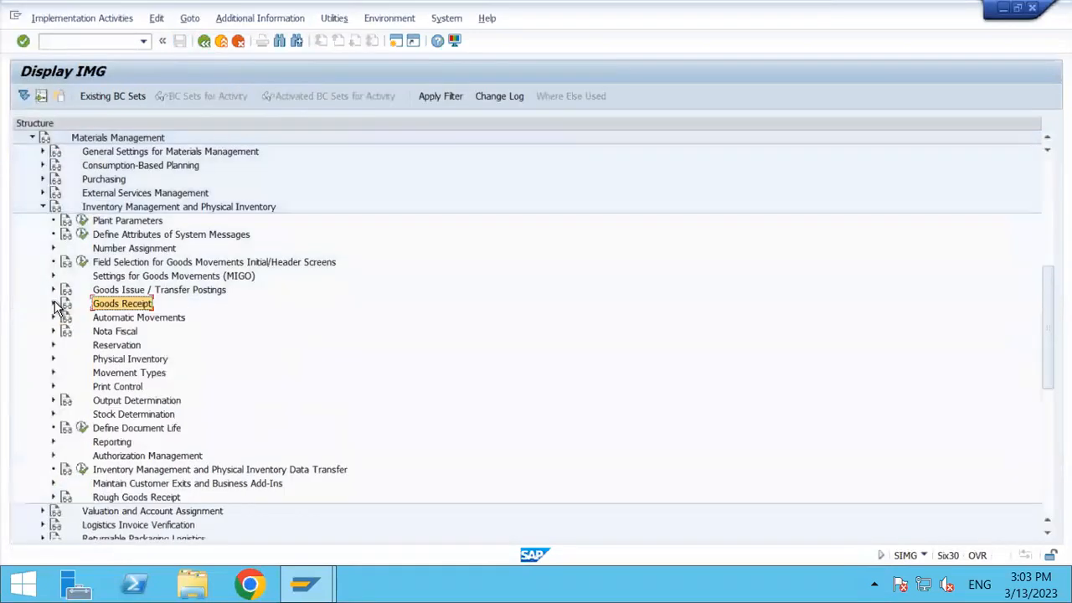
click(44, 207)
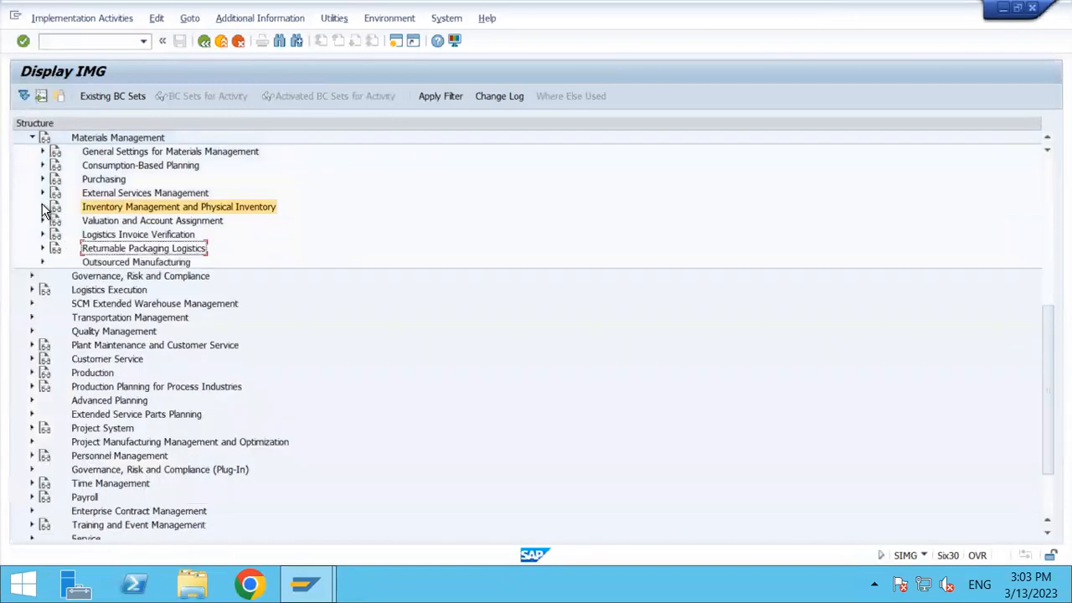
Expand the Logistics Invoice Verification node under Materials Management
click(111, 181)
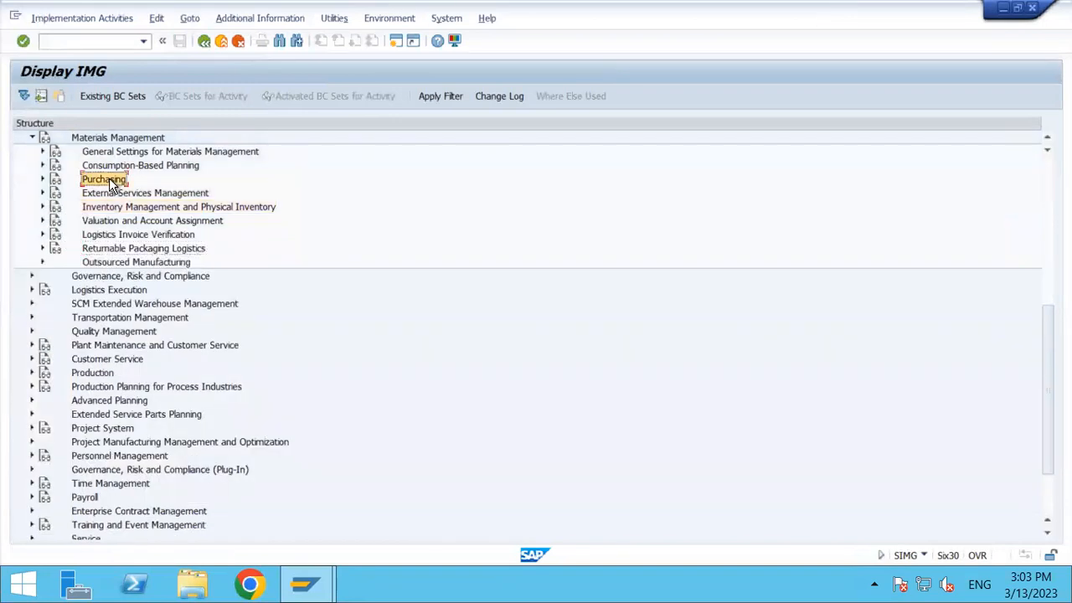
key(Down)
key(Down)
key(Down)
key(Down)
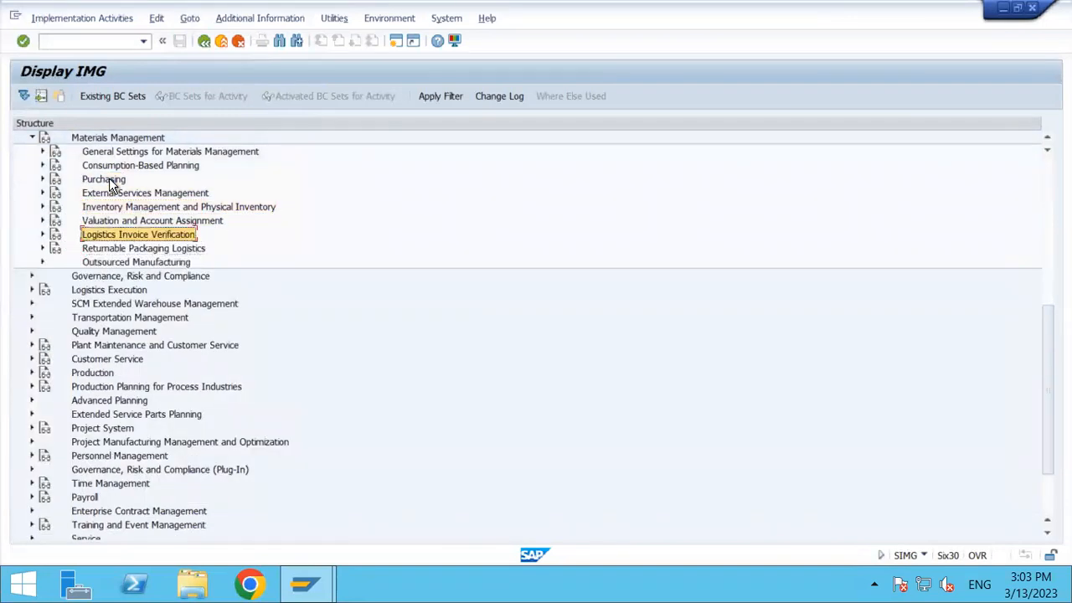
key(Right)
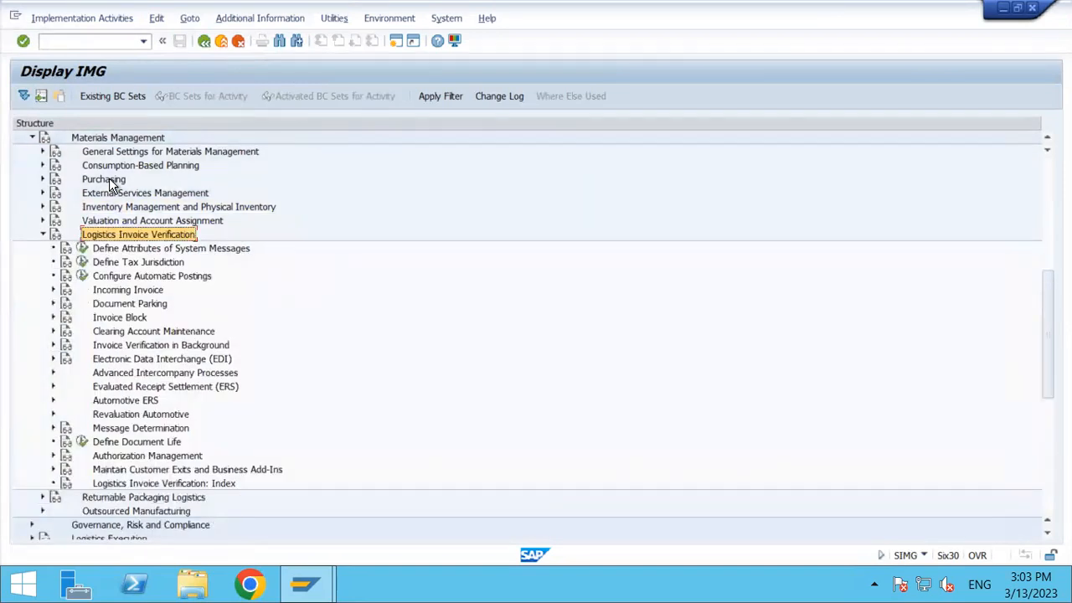
Expand Invoice Block under Logistics Invoice Verification and open its Set Tolerance Limits activity
key(Down)
key(Down)
key(Down)
key(Down)
key(Down)
key(Down)
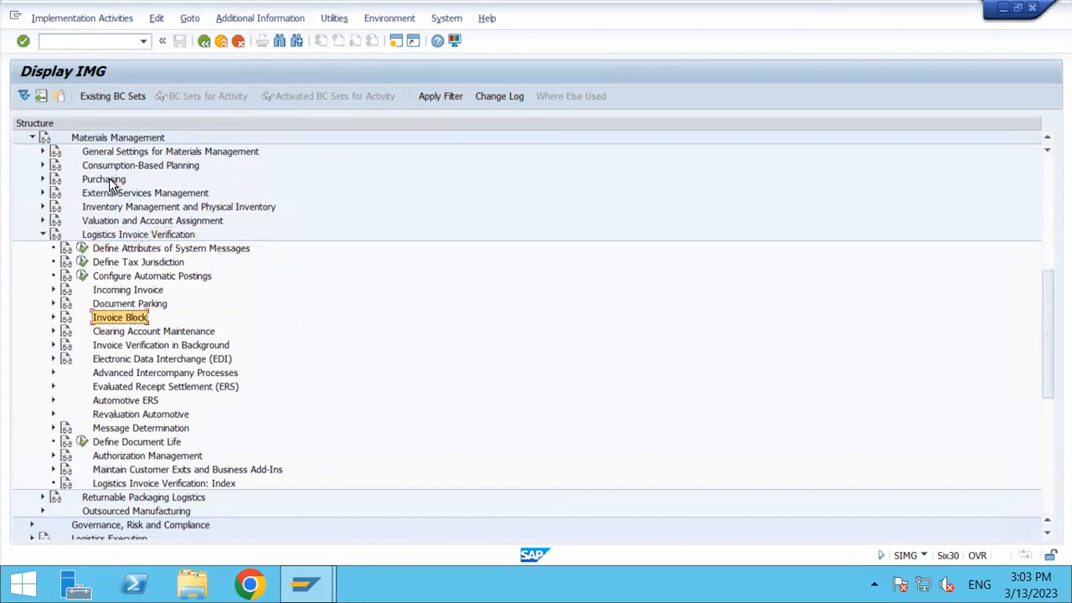
key(Right)
key(Down)
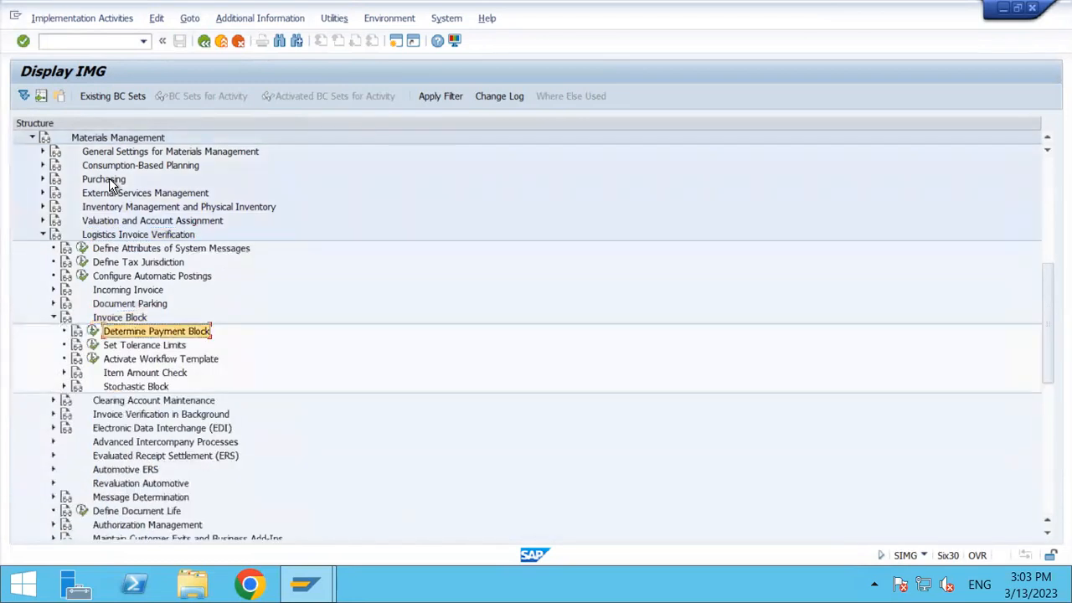
key(Down)
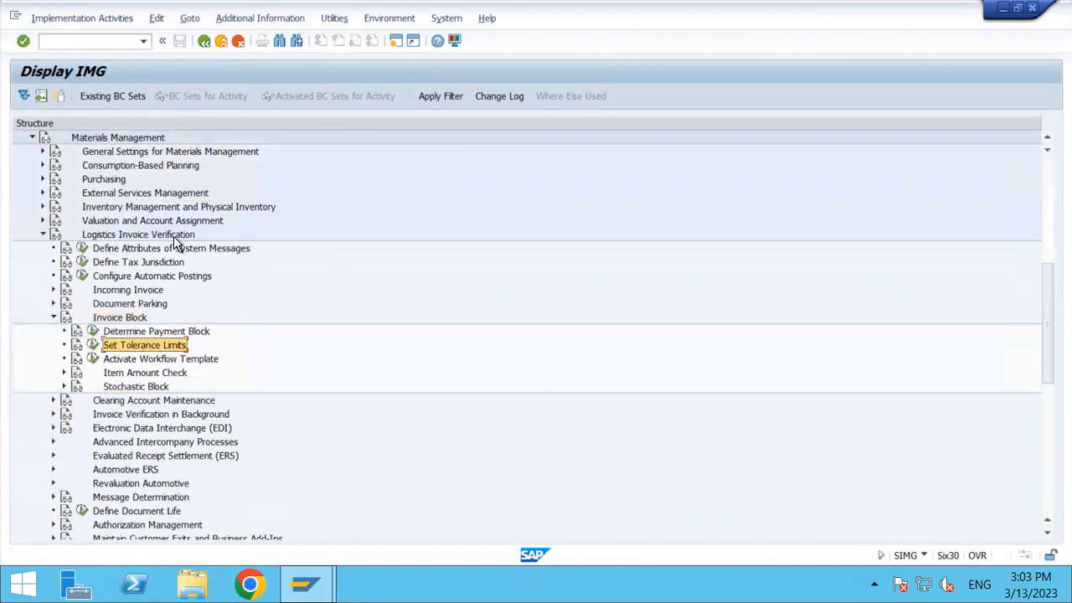
click(94, 346)
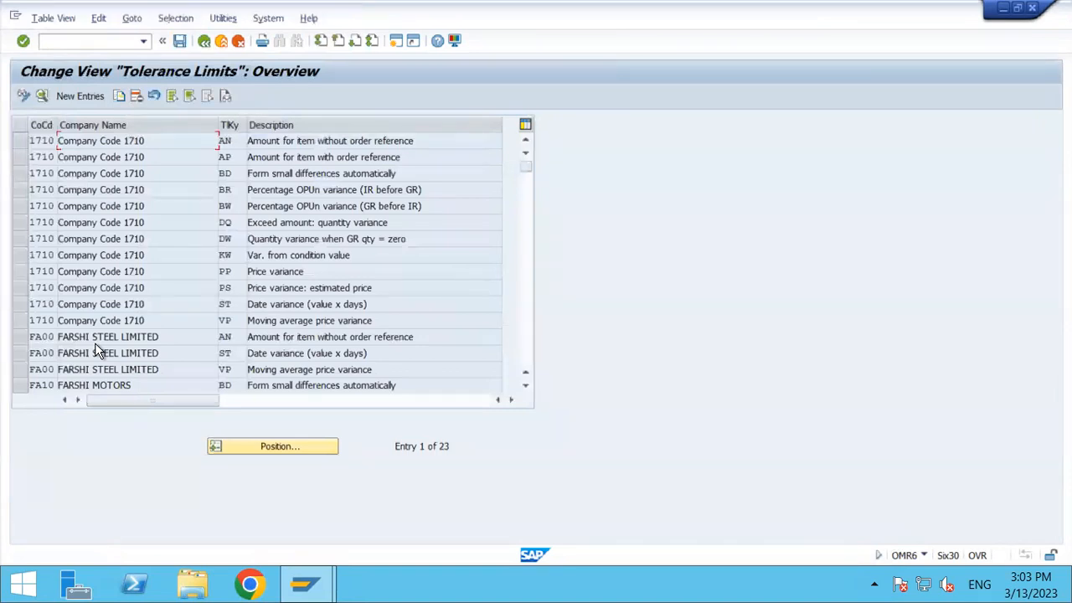
Copy the company code 1710 tolerance entries BD and ST and assign the BD copy to company code TA00
click(18, 174)
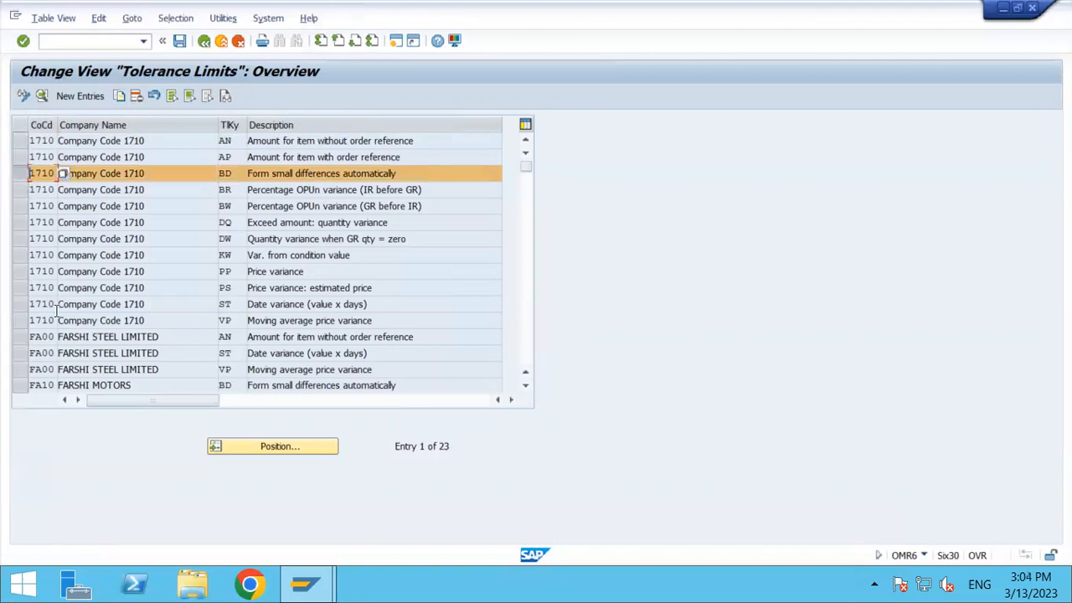
click(18, 306)
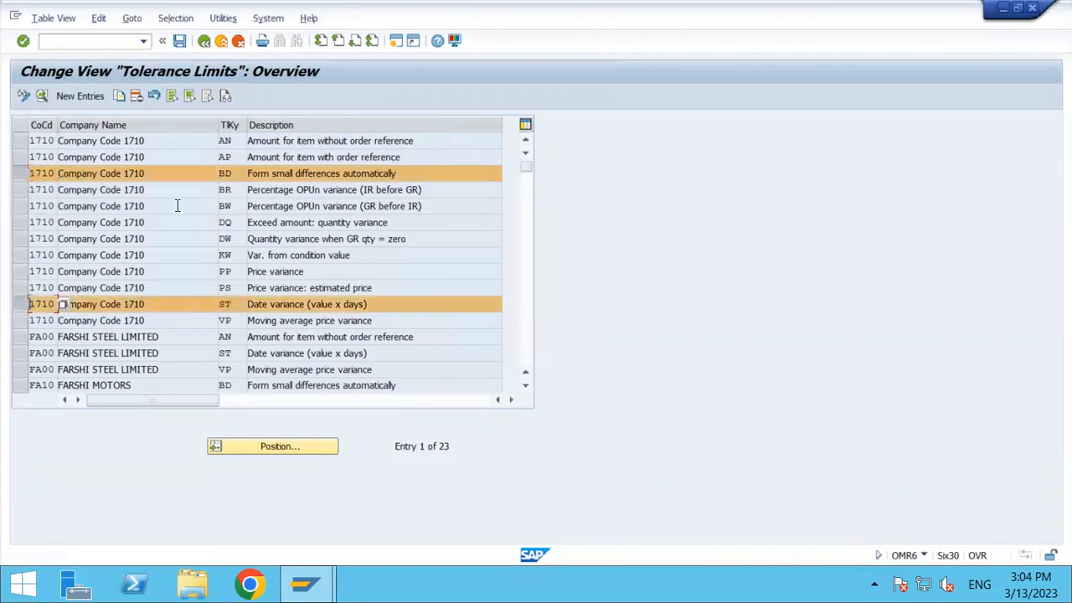
click(120, 97)
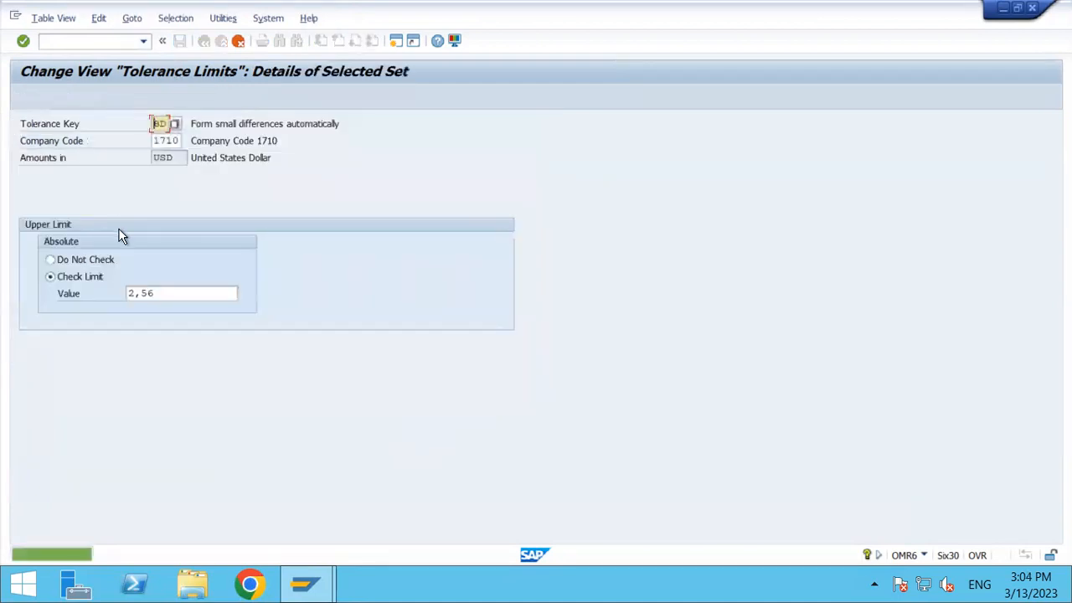
key(Tab)
key(BackSpace)
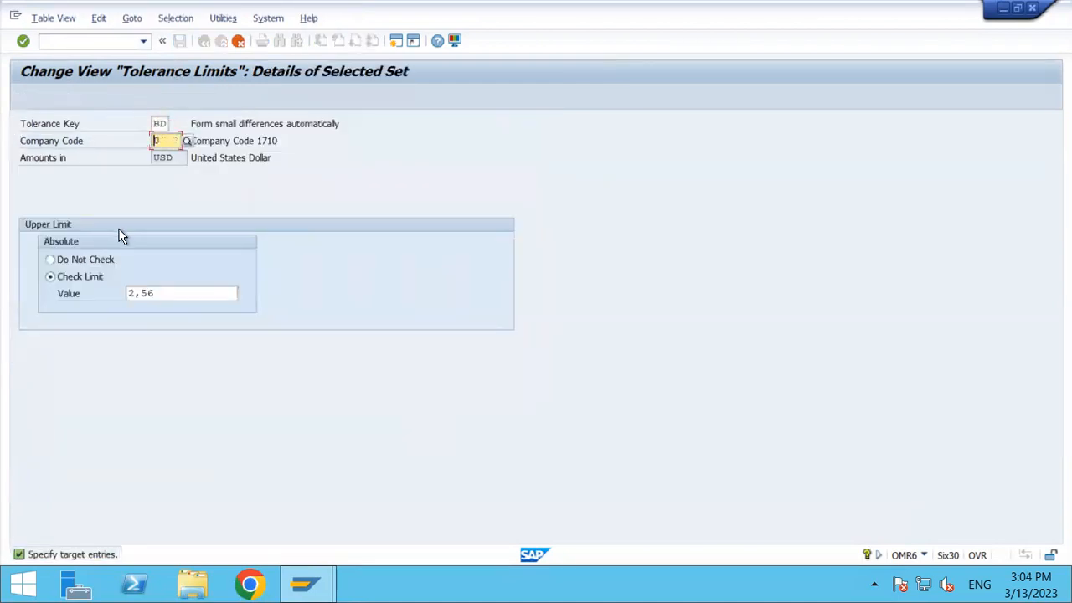
text(TA)
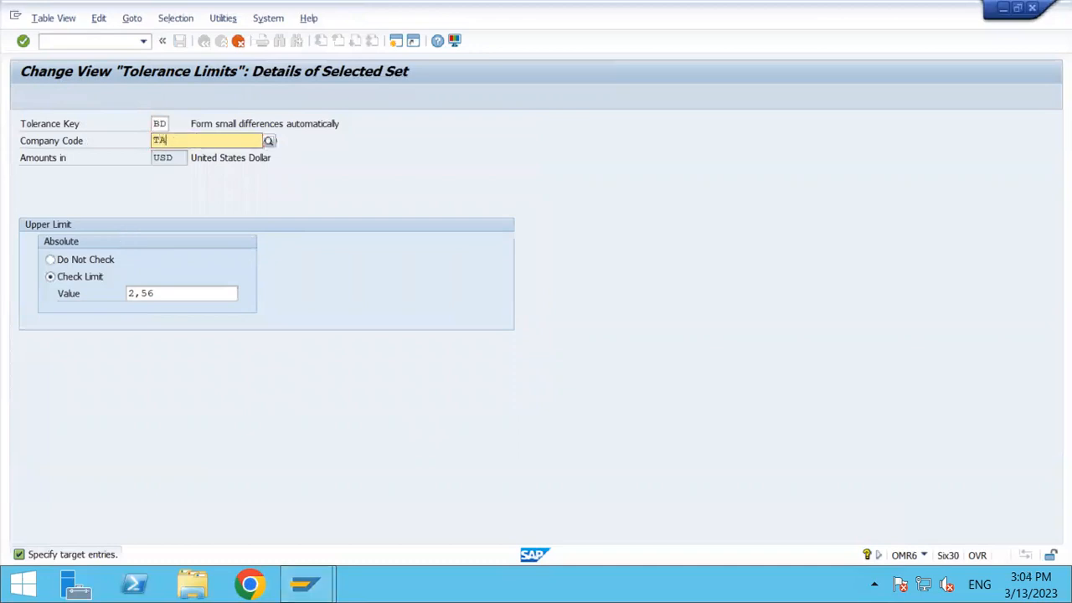
key(Down)
key(Return)
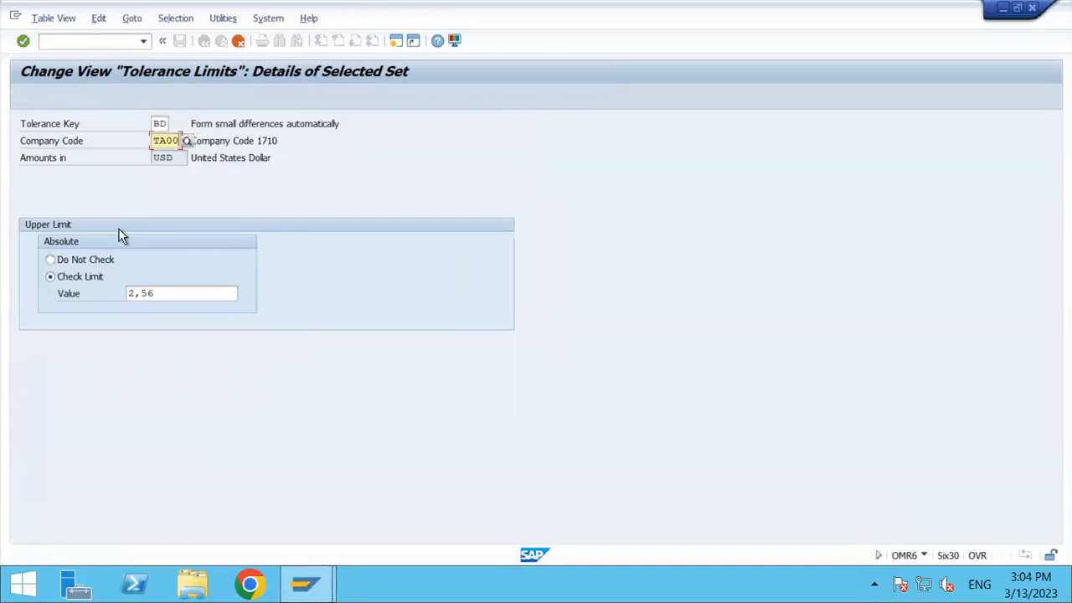
key(Return)
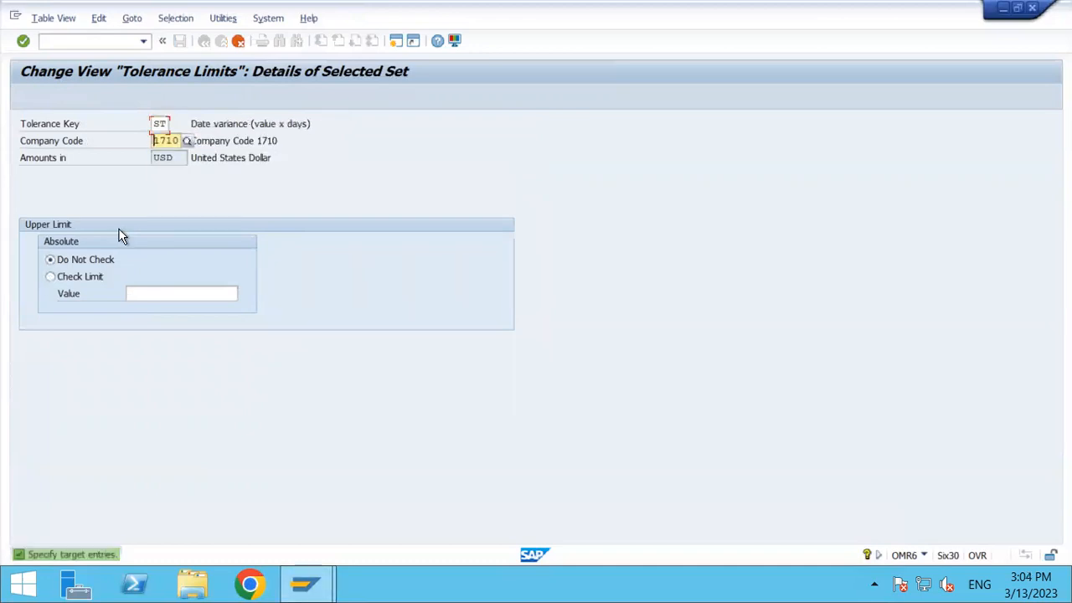
Assign the copied tolerance key ST entry to company code TA00 and complete the copy
key(BackSpace)
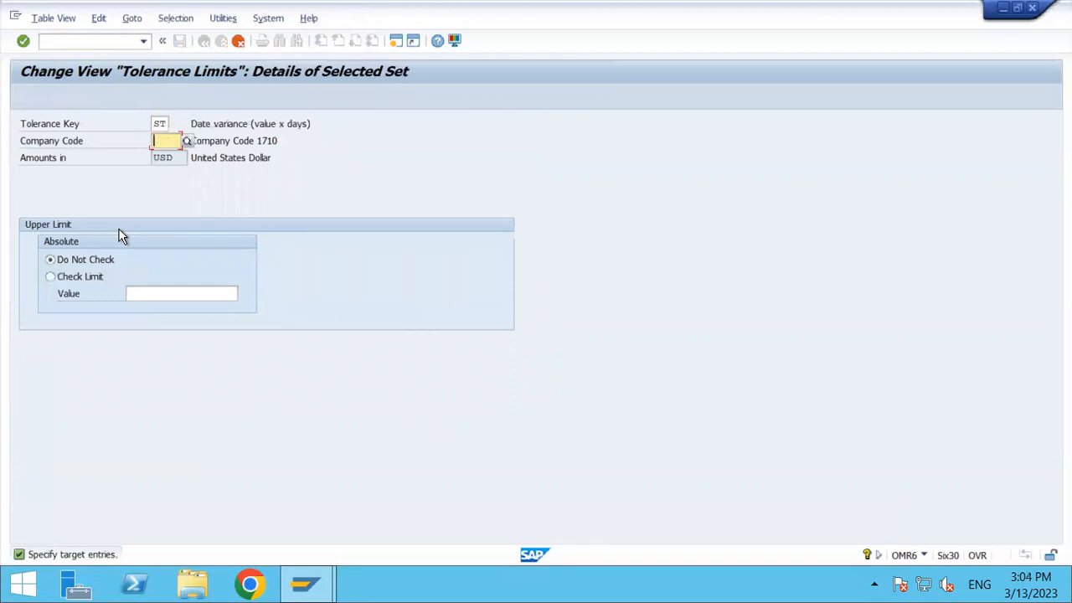
text(TA00)
key(Down)
key(Return)
key(Return)
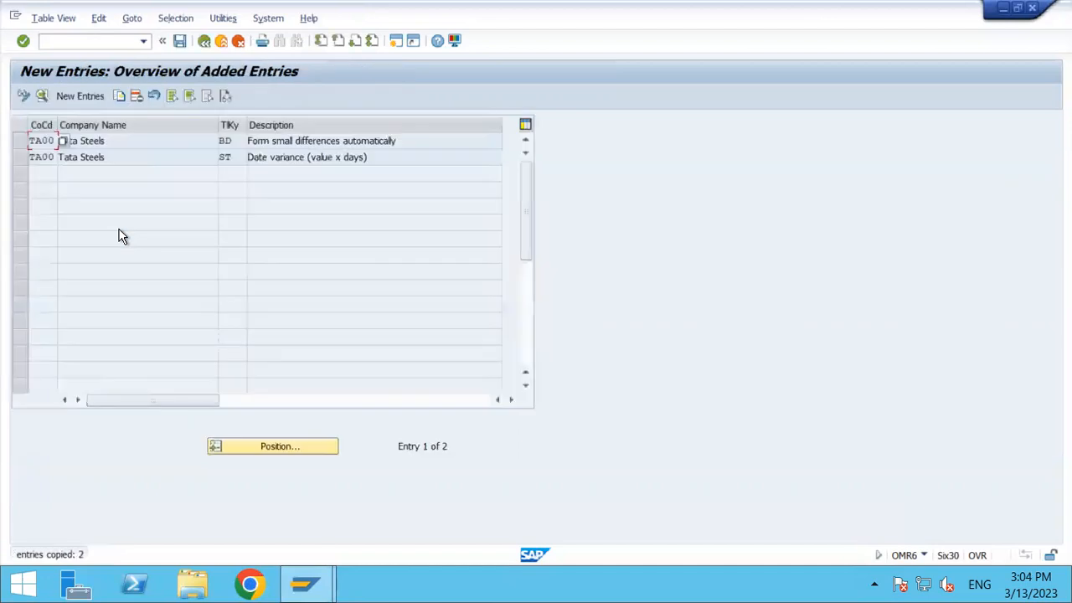
Save the TA00 invoice tolerance limits BD and ST under the proposed customizing request and return to the IMG structure
click(181, 44)
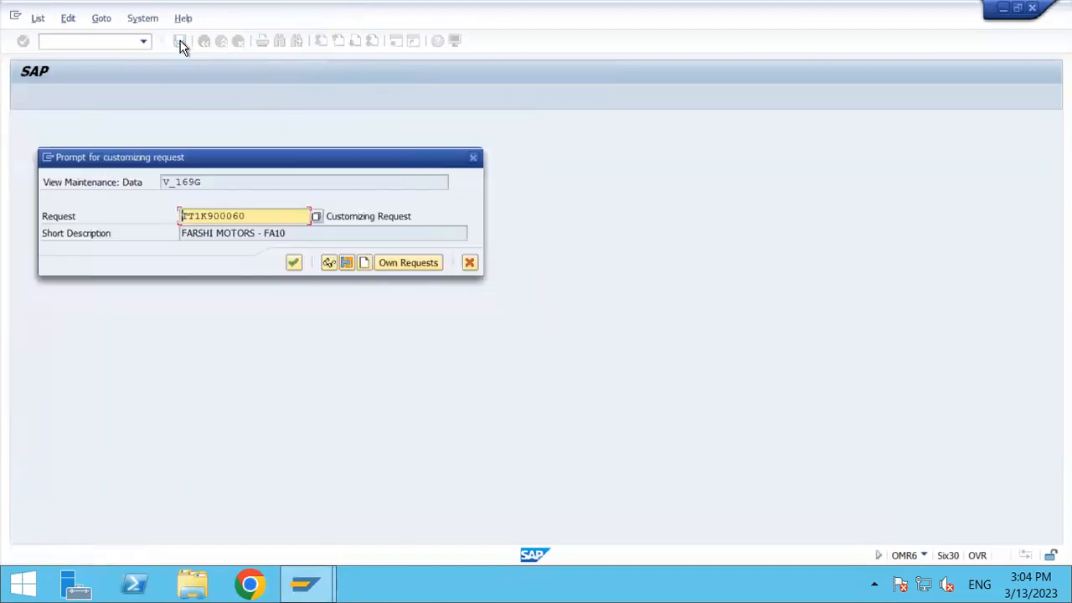
click(293, 263)
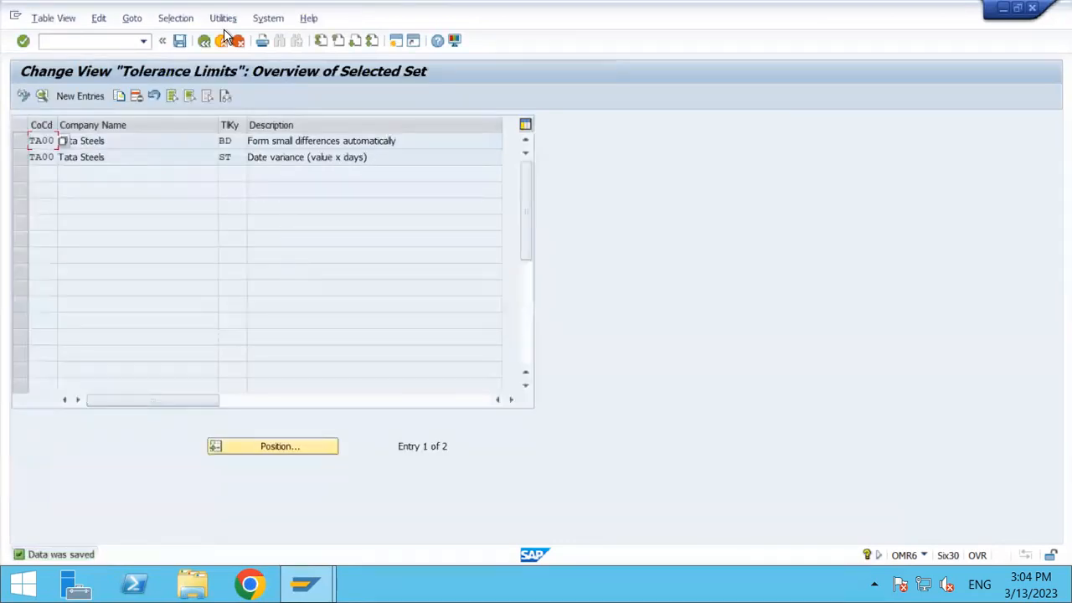
click(180, 40)
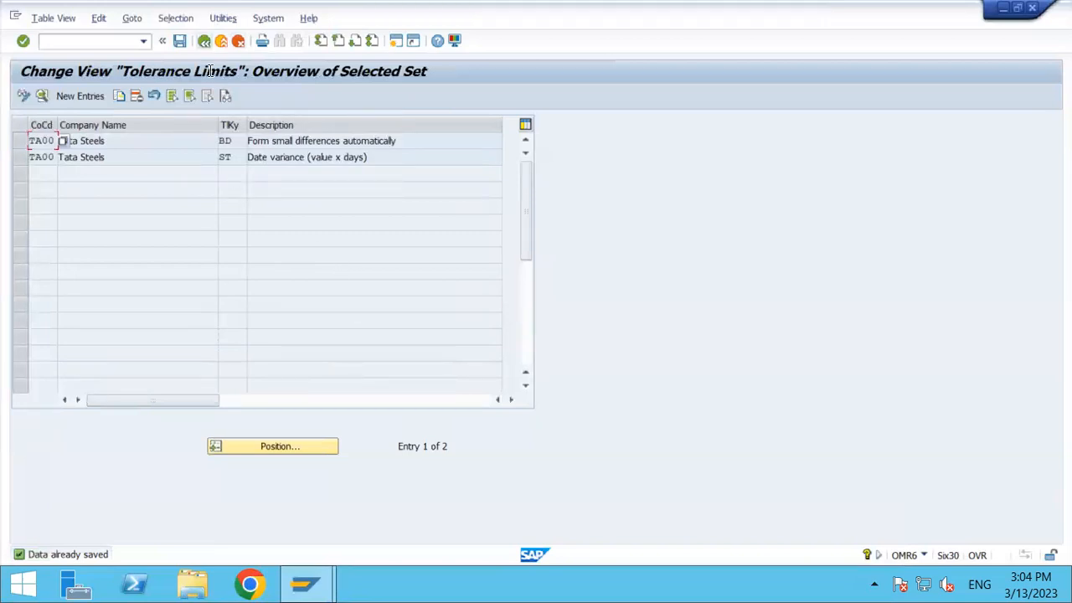
click(203, 42)
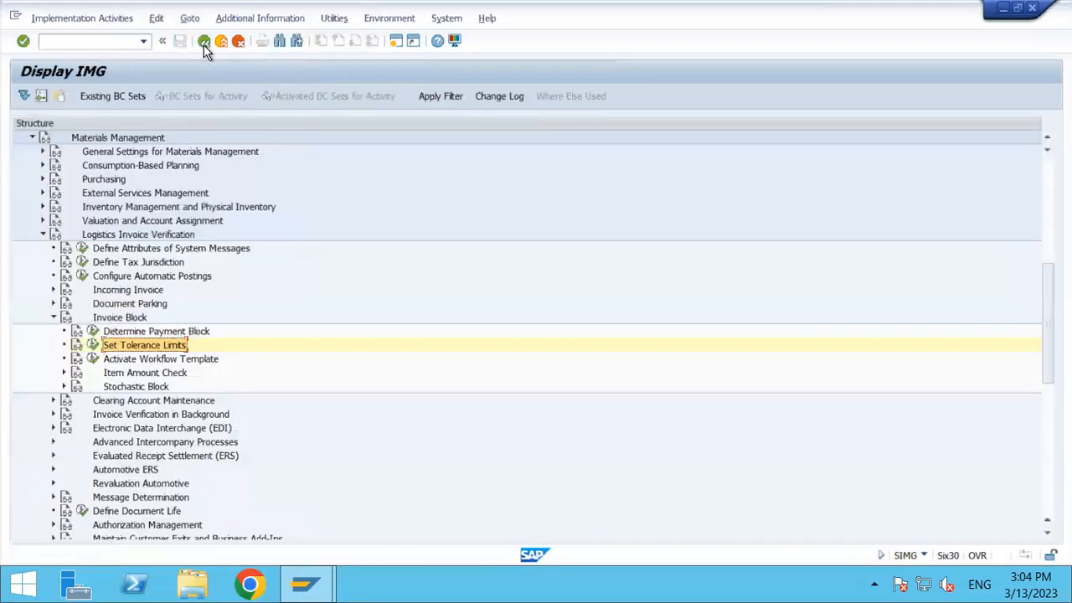
Collapse Invoice Block, expand Invoice Verification in Background, and open its Define Automatic Status Change activity
click(54, 319)
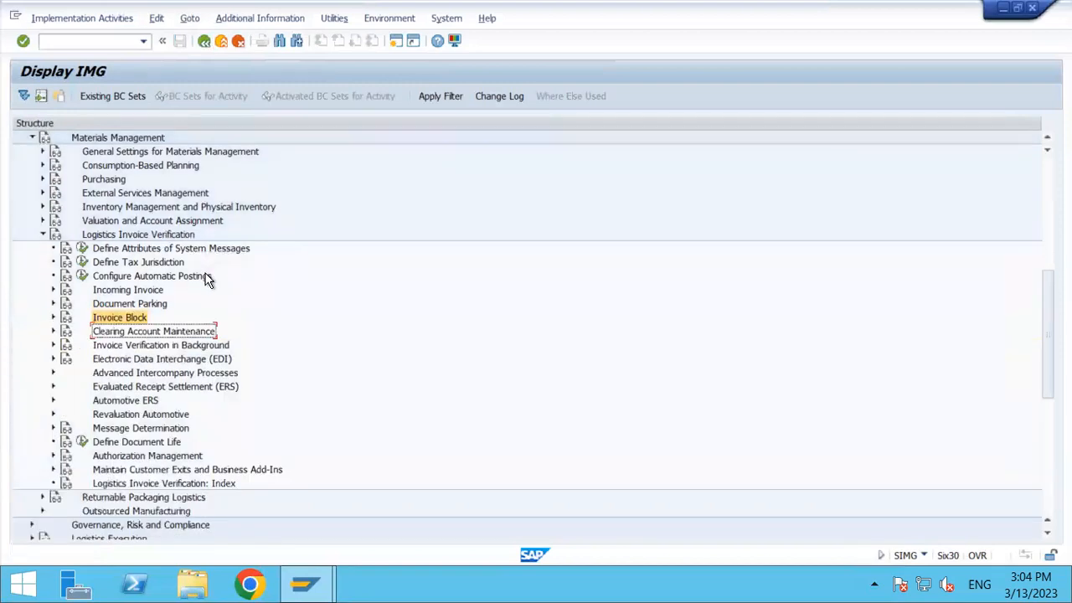
click(180, 237)
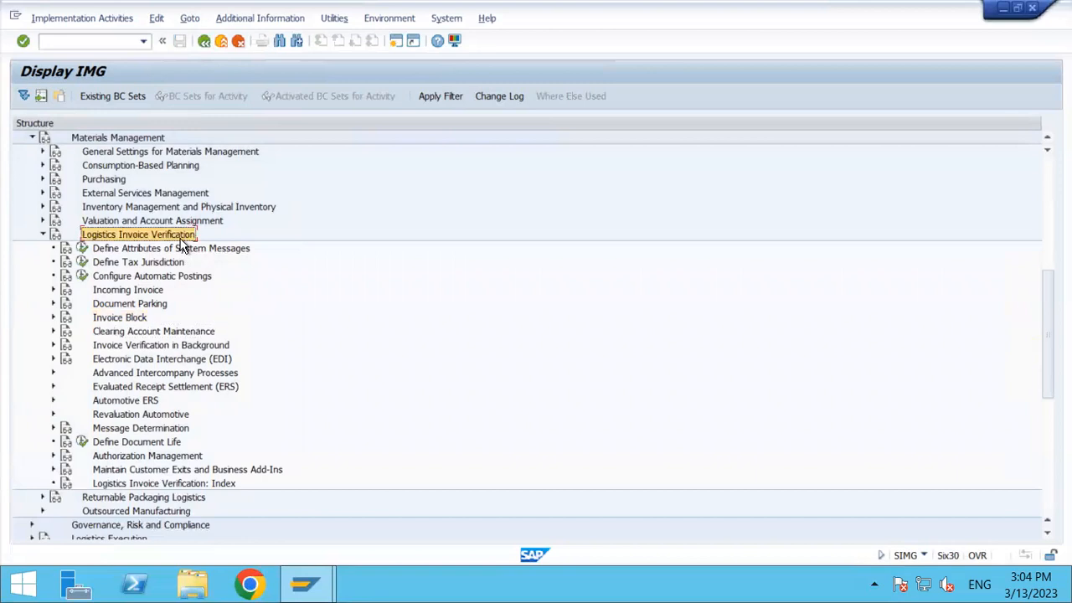
double_click(179, 350)
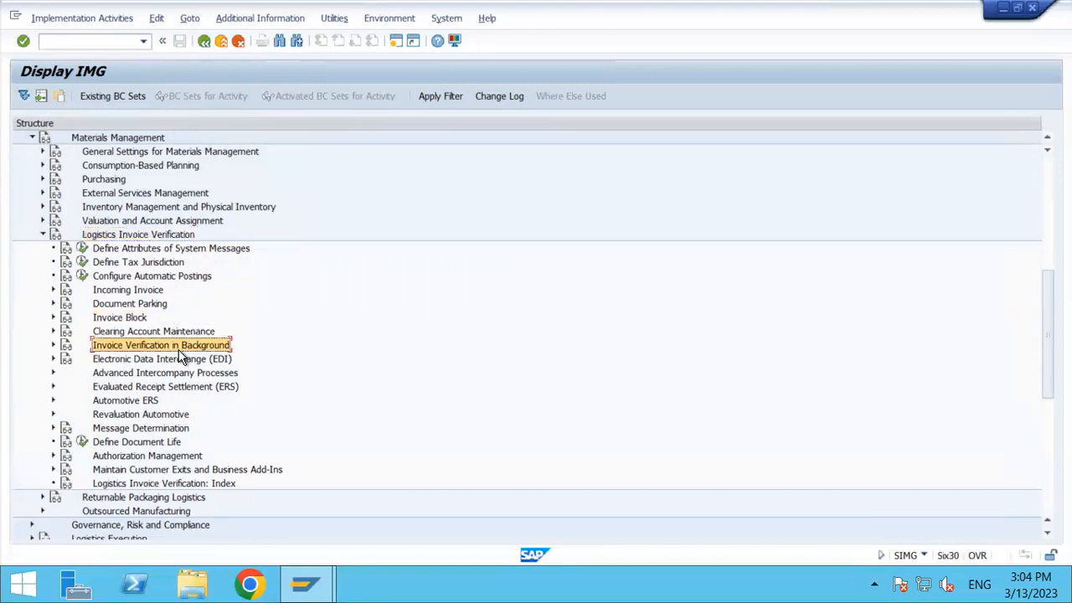
click(179, 353)
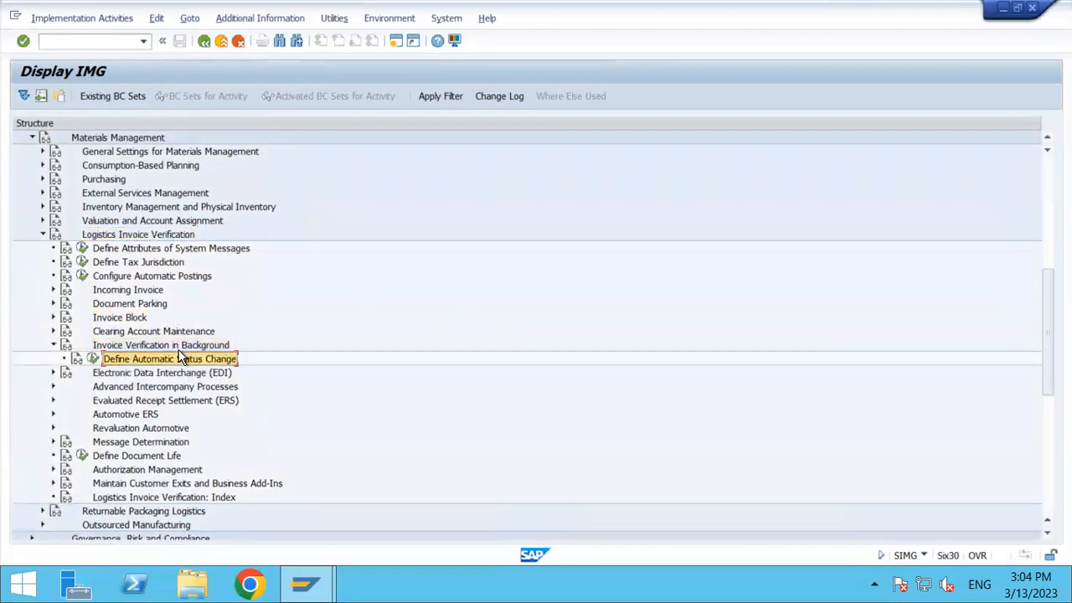
click(92, 357)
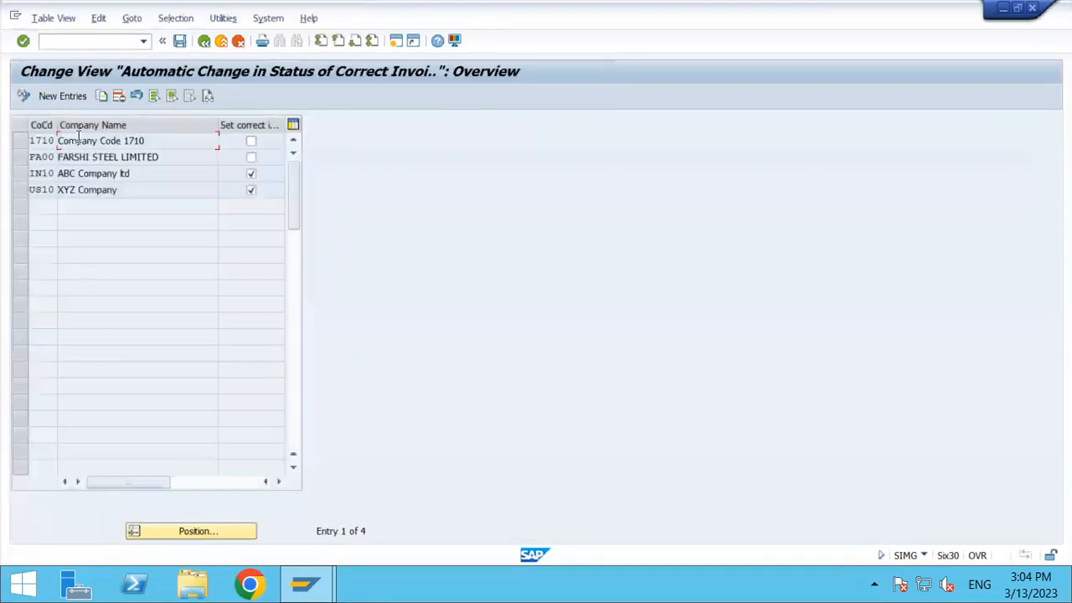
Copy the company code 1710 automatic status change entry and assign the copy to company code TA00
click(20, 141)
click(100, 96)
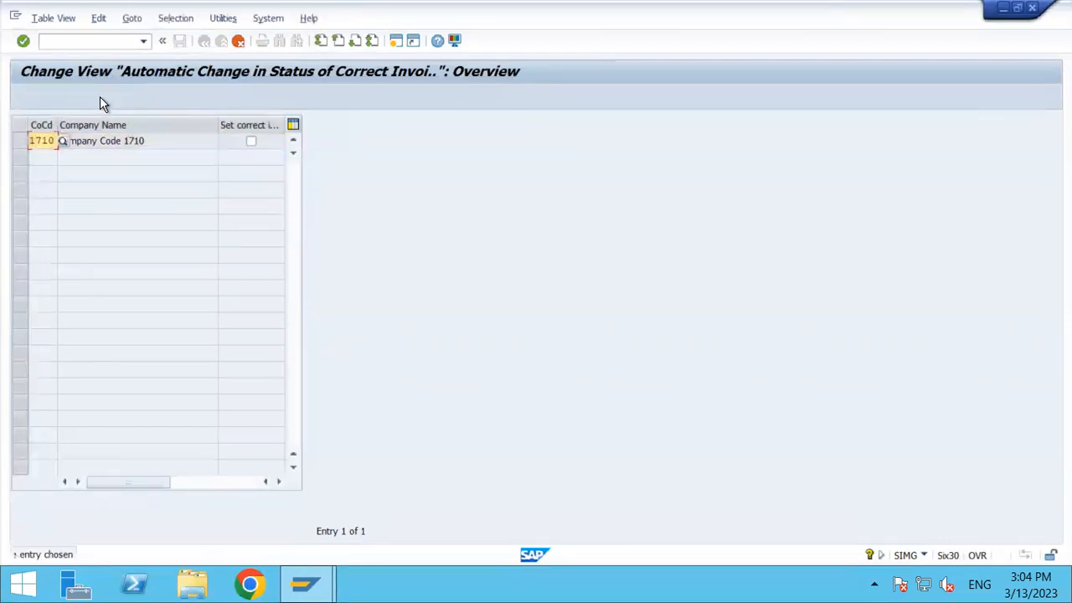
key(BackSpace)
key(BackSpace)
key(BackSpace)
key(BackSpace)
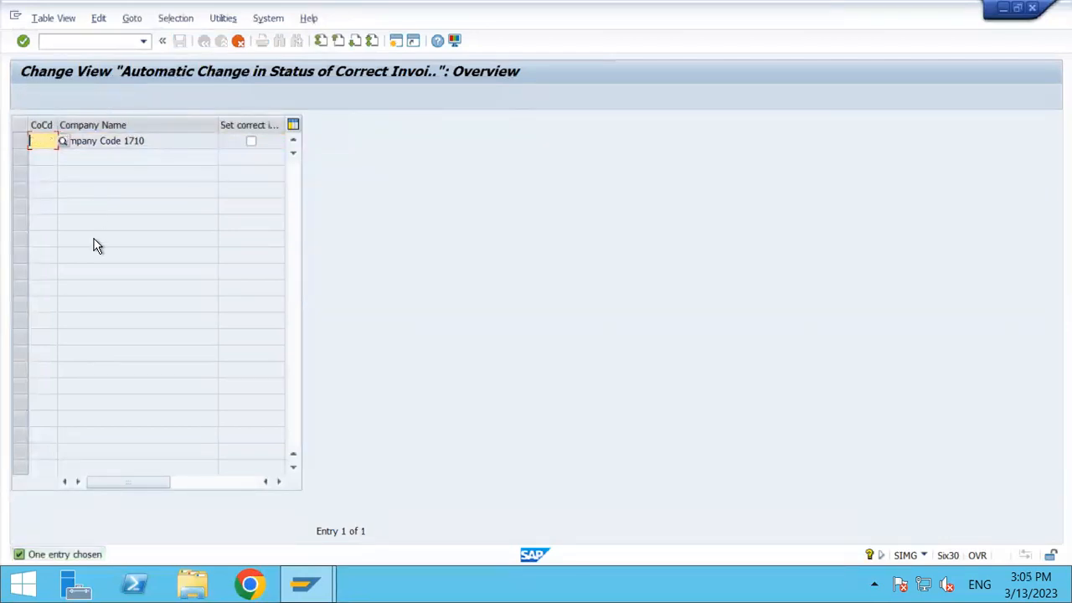
text(TA00)
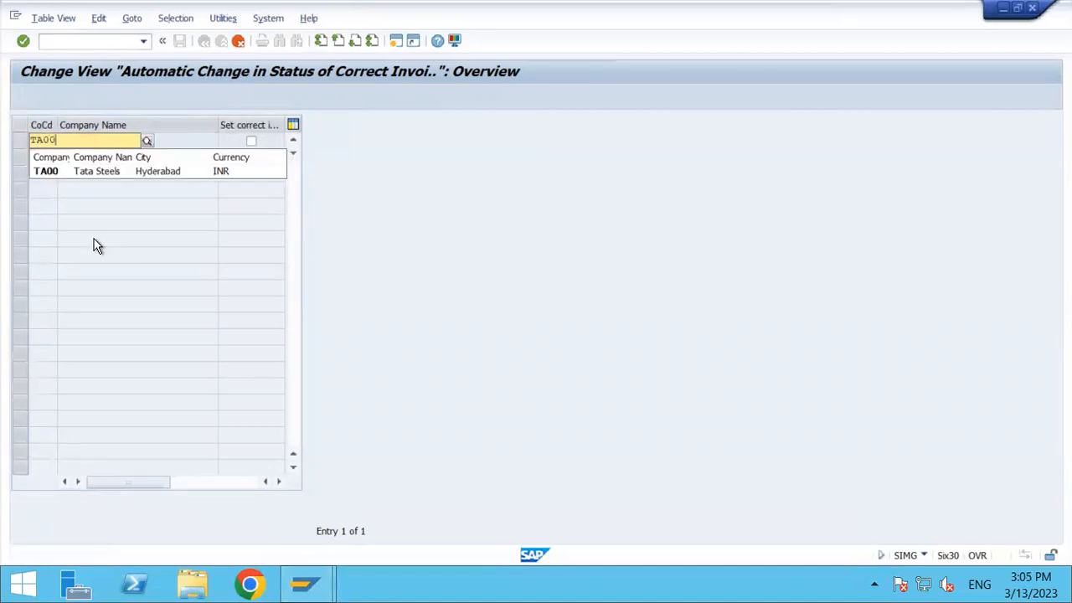
key(Return)
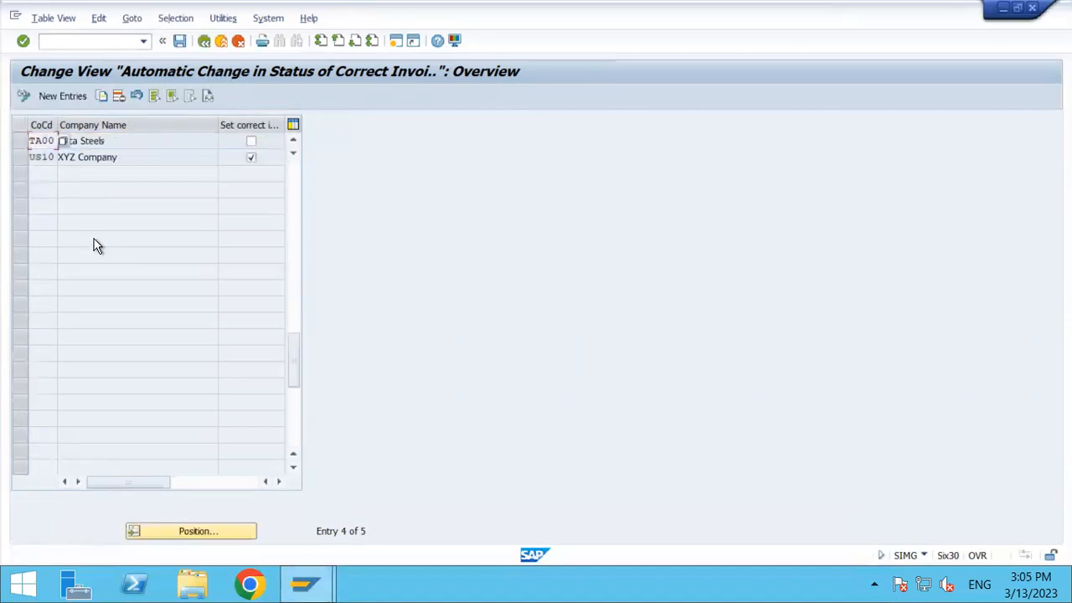
Save the TA00 automatic status change entry and return to the IMG structure
click(180, 41)
click(293, 263)
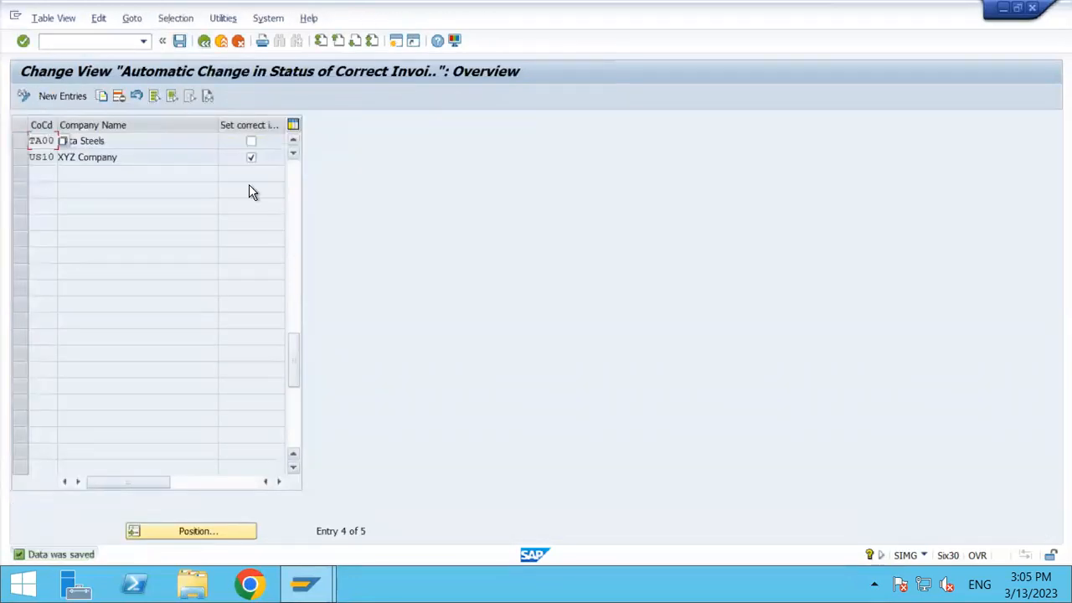
click(204, 41)
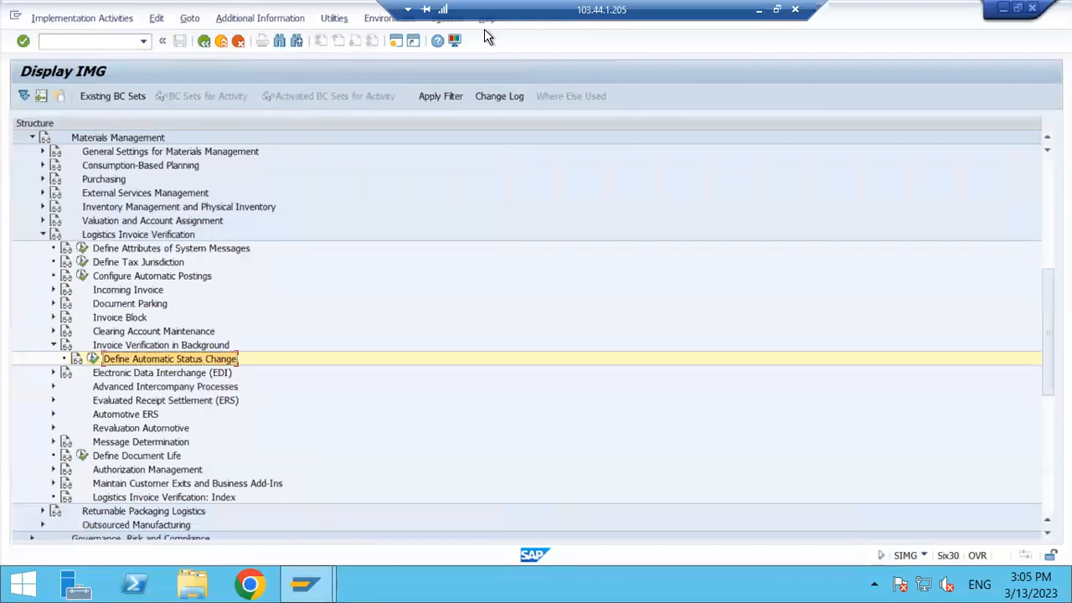
Switch to the Excel checklist and clear the Group Together valuation area entry in G51, below Define Automatic Status Change
click(759, 9)
text(Define Automatic Status Change)
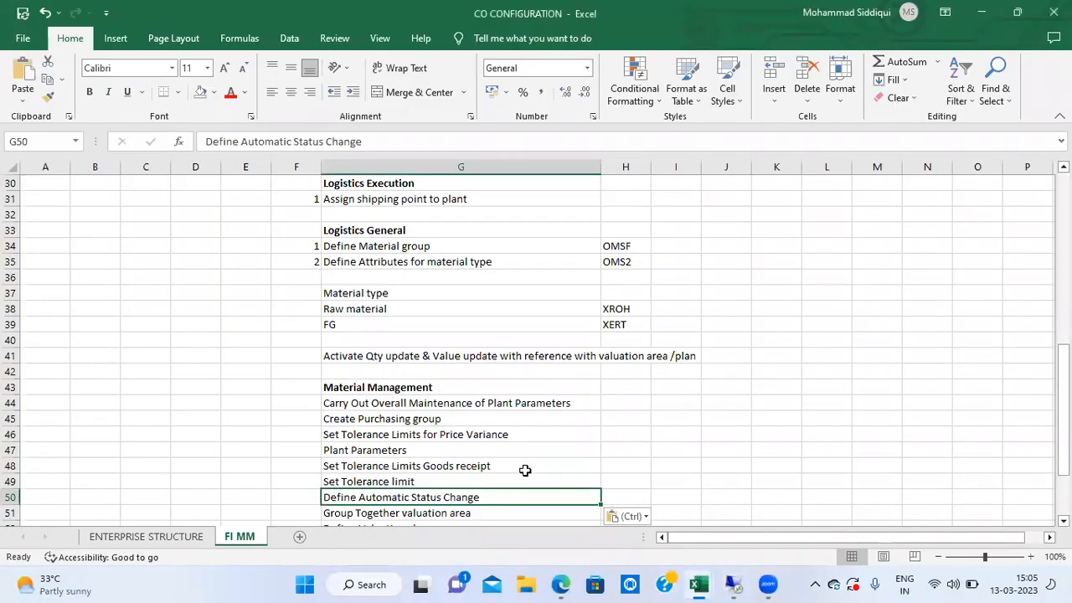
key(Down)
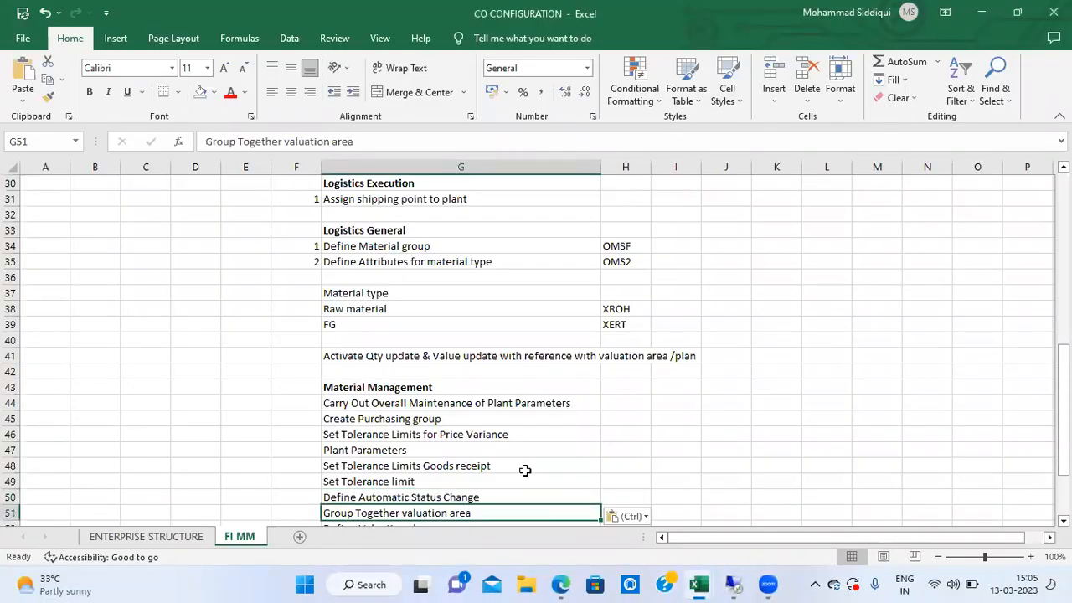
key(Delete)
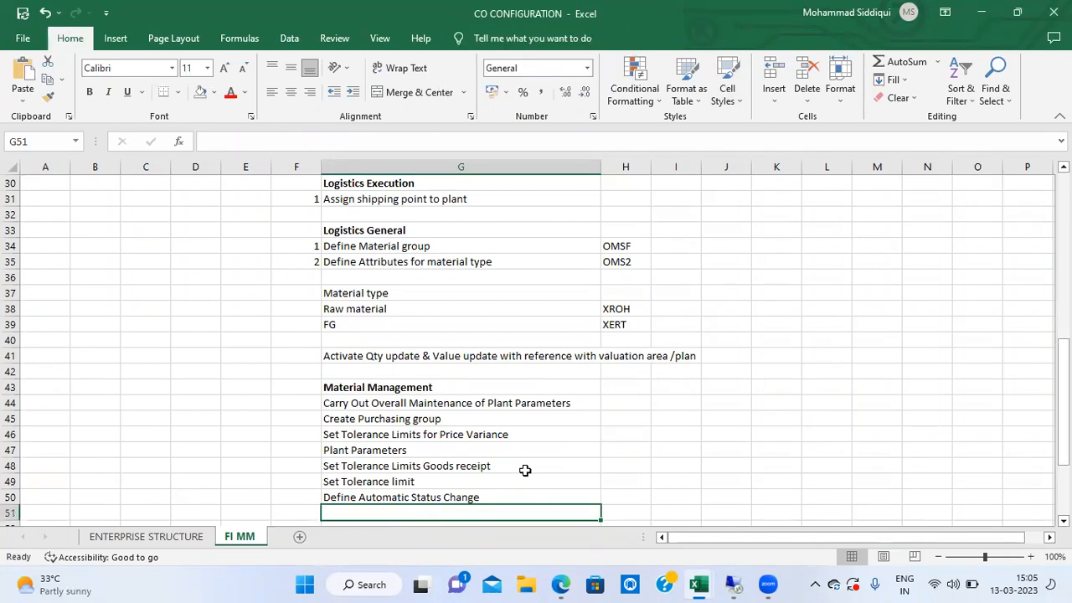
key(alt+r)
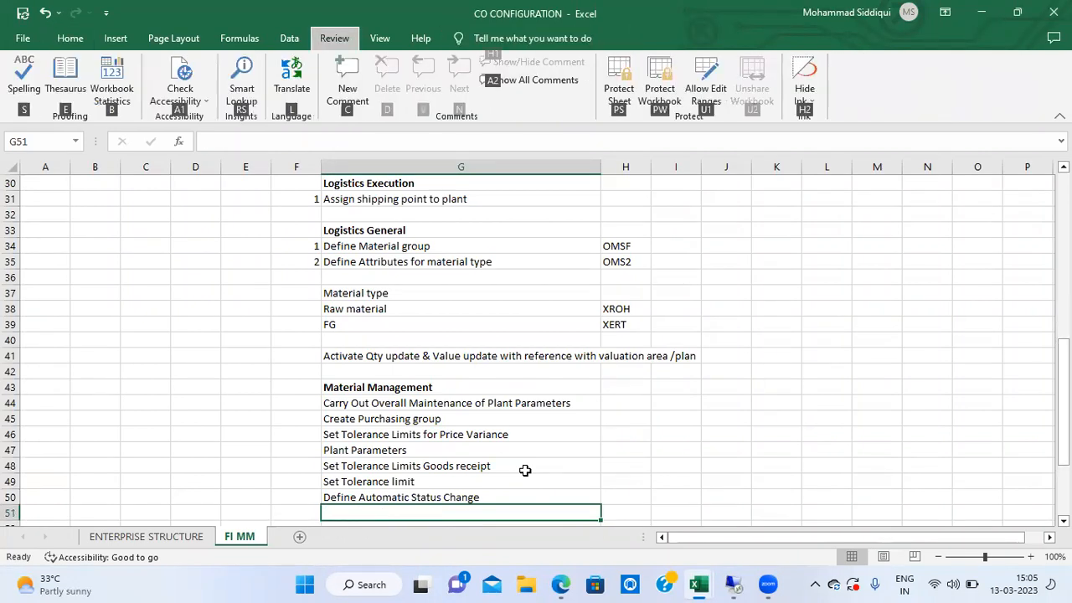
key(Escape)
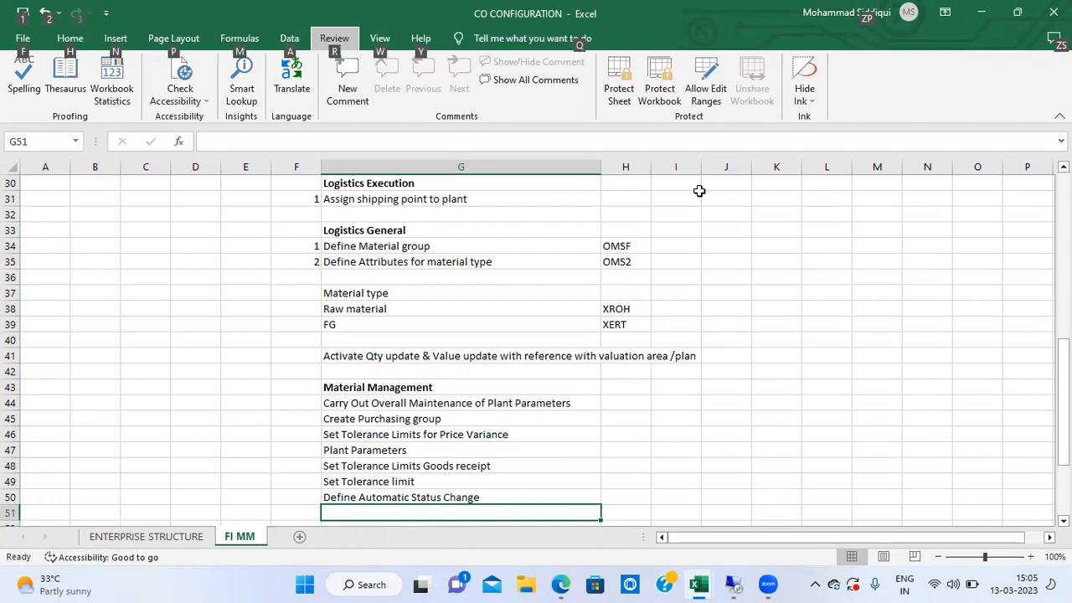
key(Escape)
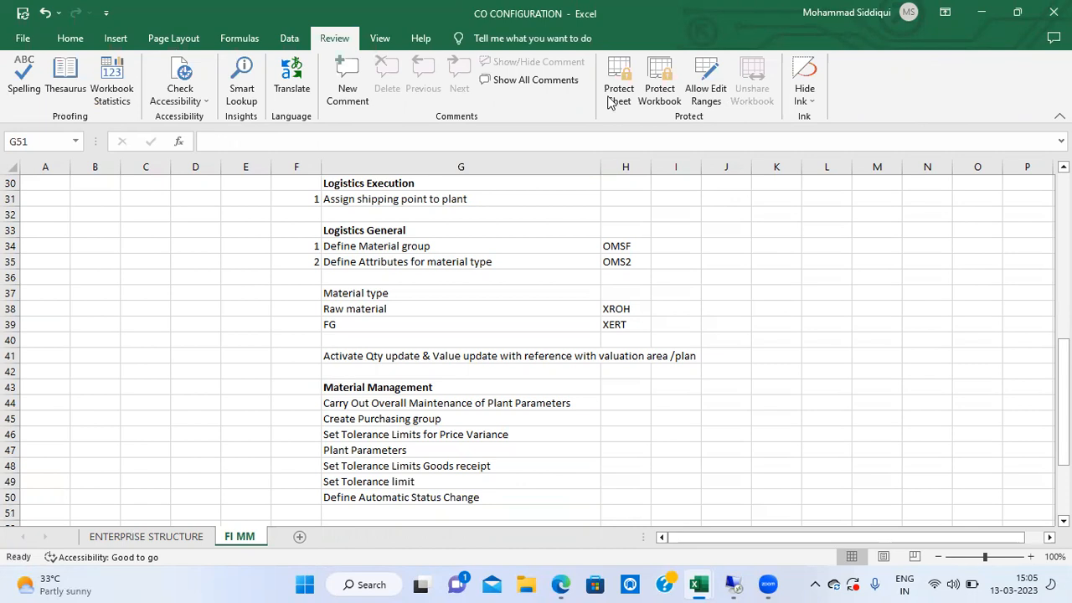
click(566, 261)
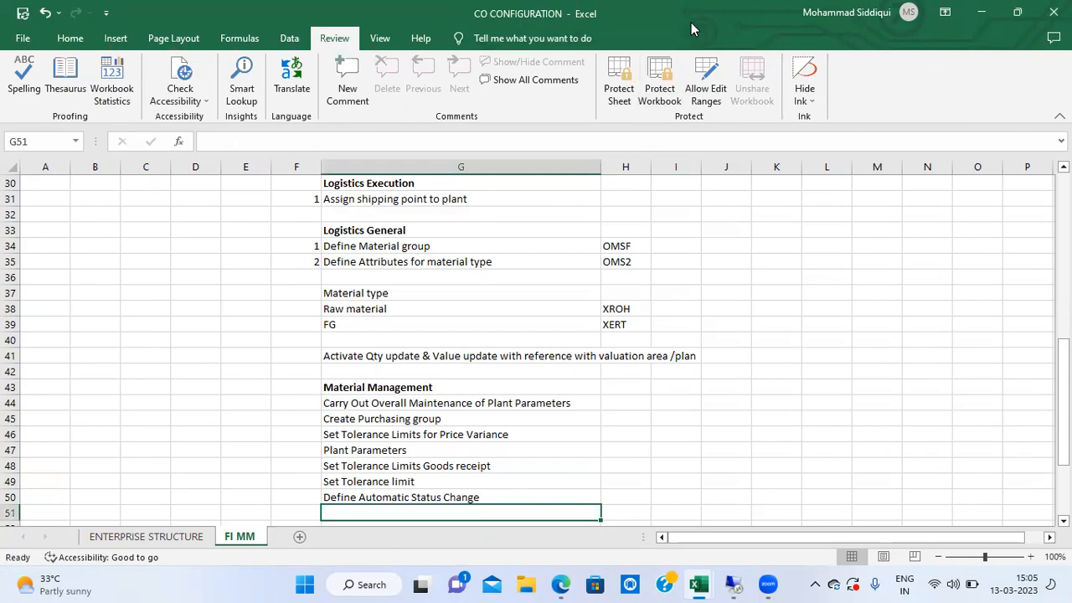